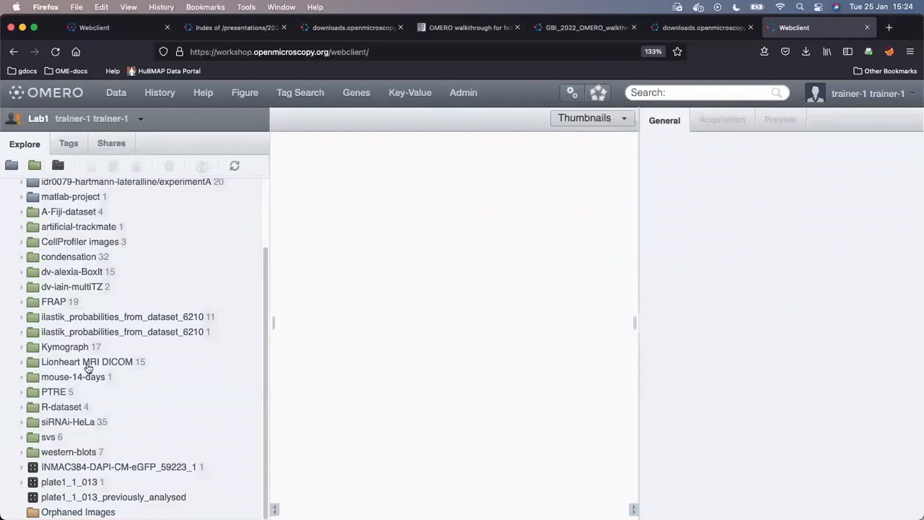
- Open the siRNAi-HeLa dataset and look through its list of images
click(80, 424)
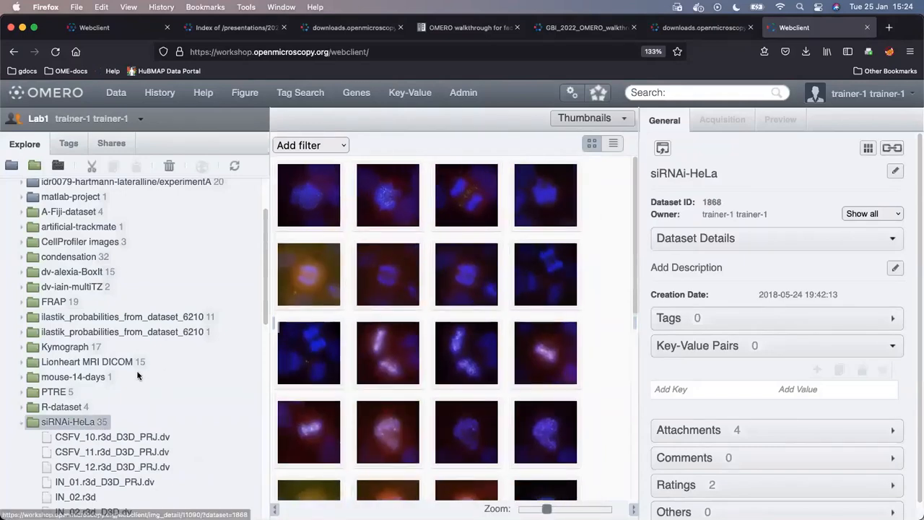
scroll(139, 375, down, 10)
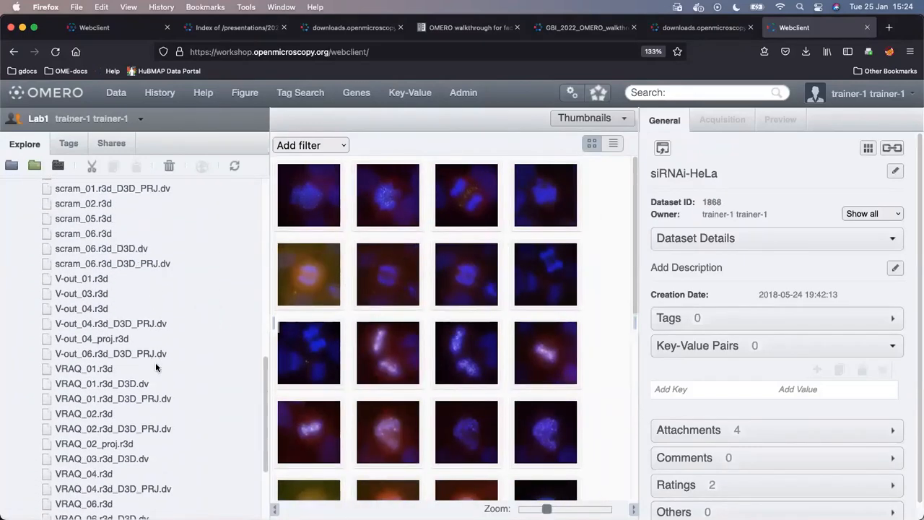
scroll(155, 362, down, 2)
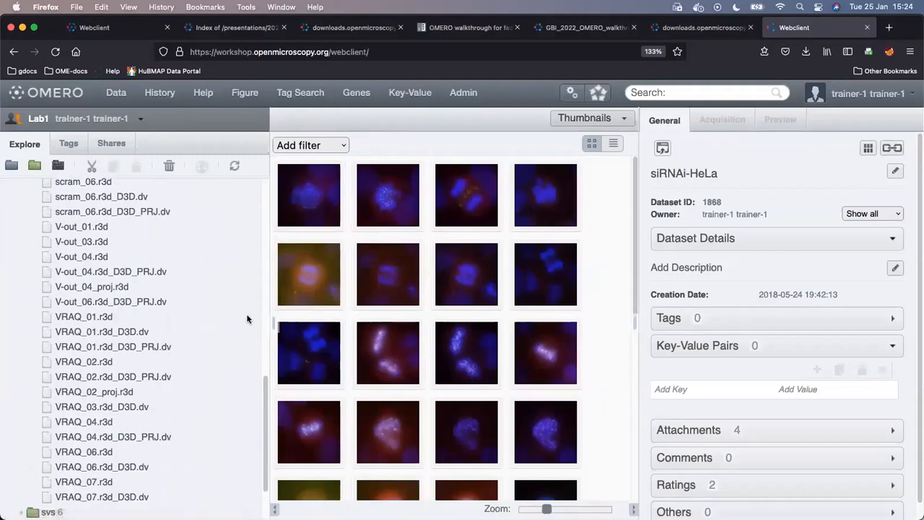
scroll(157, 312, up, 10)
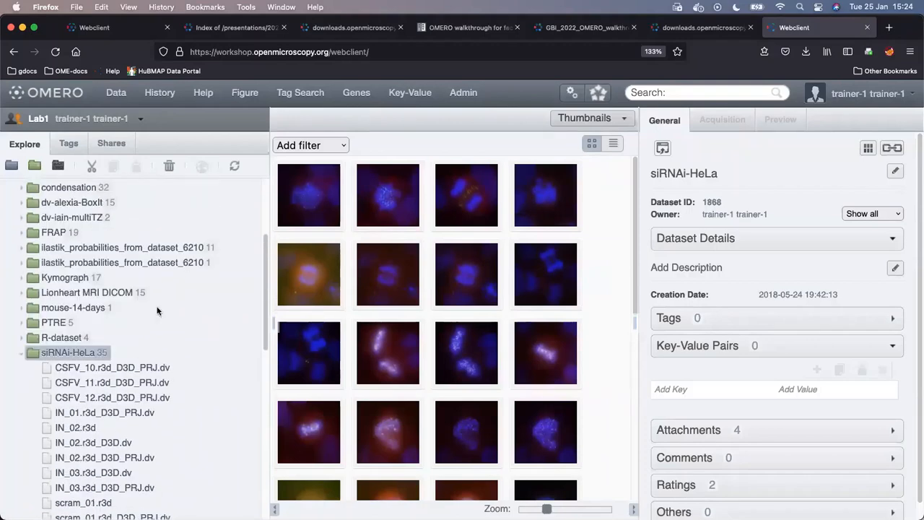
scroll(159, 310, down, 3)
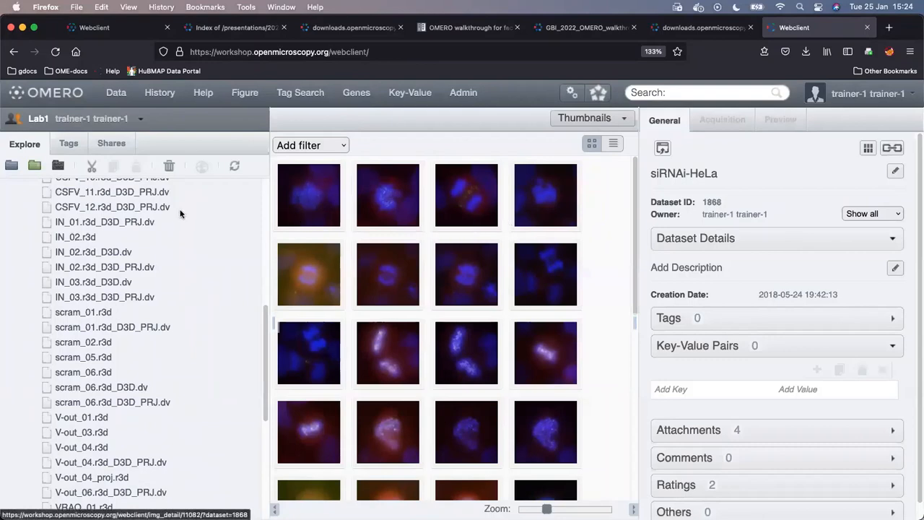
scroll(168, 232, up, 5)
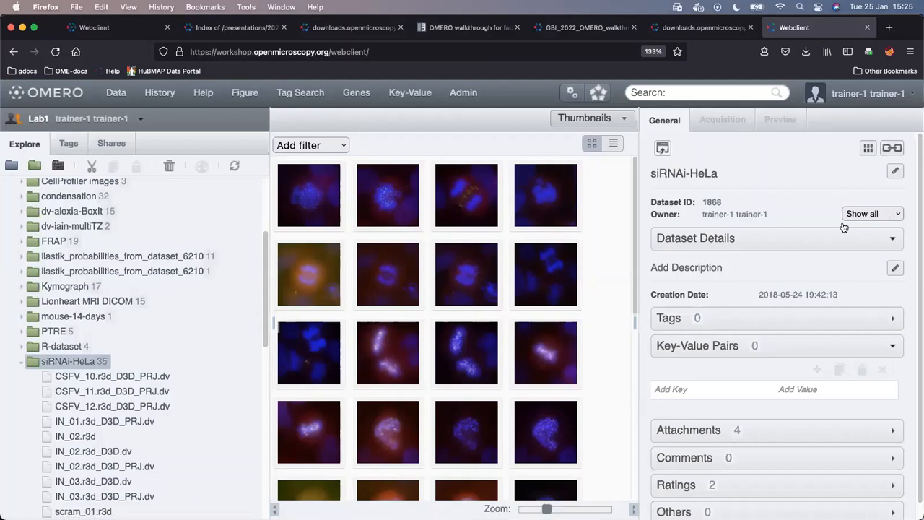
- Open the scram_06.r3d image in the full viewer and browse through its Z-planes
click(307, 289)
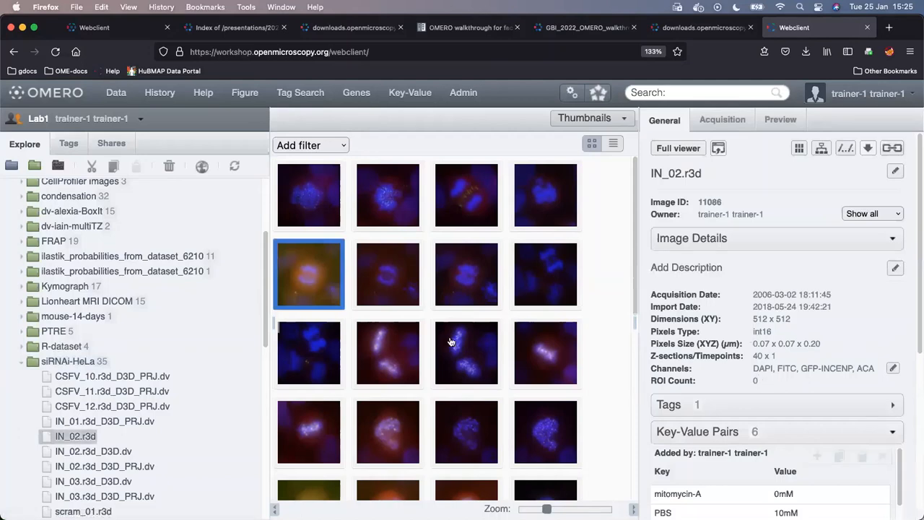
scroll(468, 318, down, 2)
scroll(468, 318, down, 2)
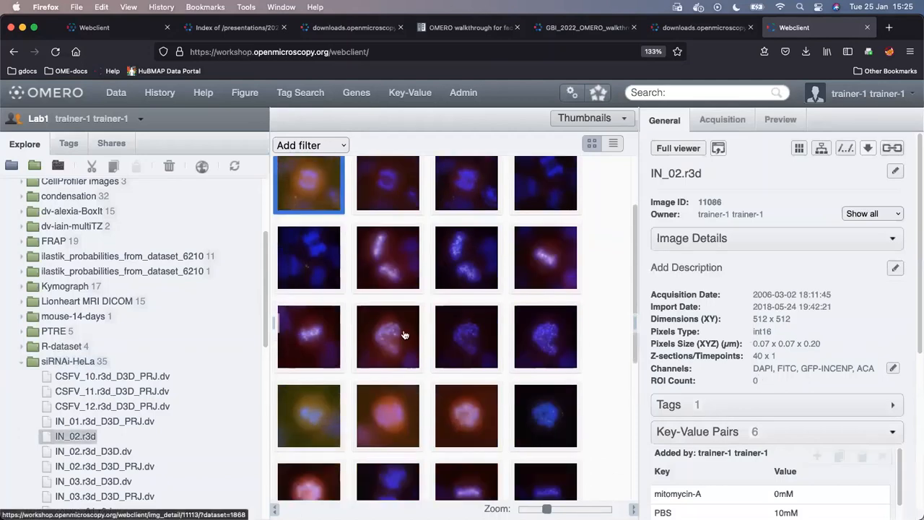
click(396, 335)
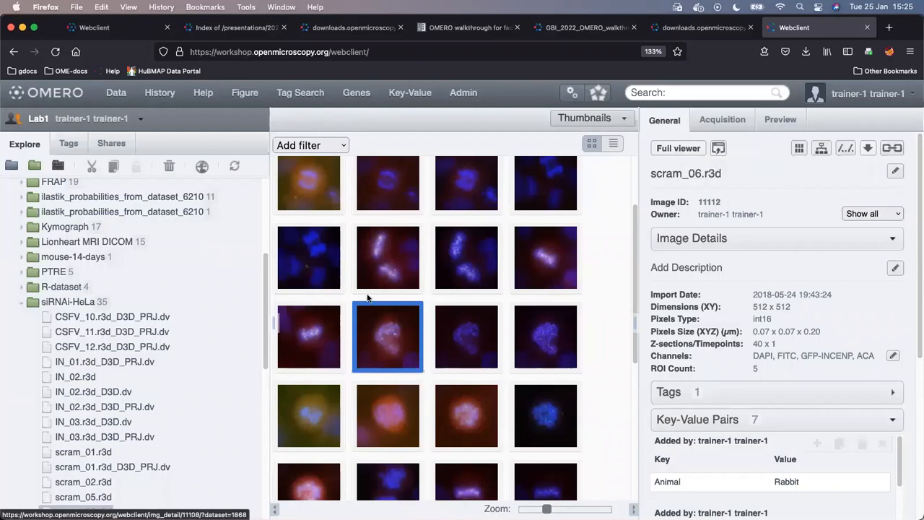
double_click(398, 343)
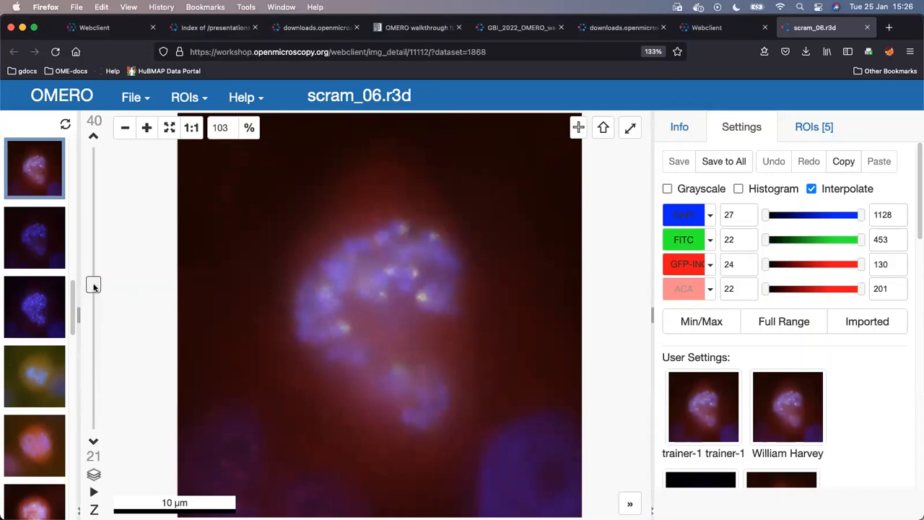
drag(93, 286, 93, 239)
drag(91, 355, 106, 291)
- Delete all existing ROIs from scram_06.r3d, save the deletion and reload the viewer
click(815, 132)
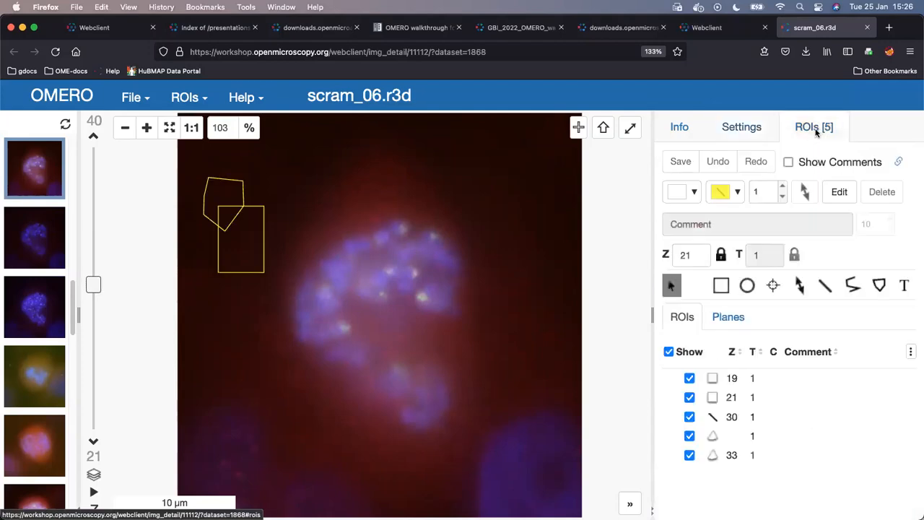
click(713, 380)
shift+click(741, 456)
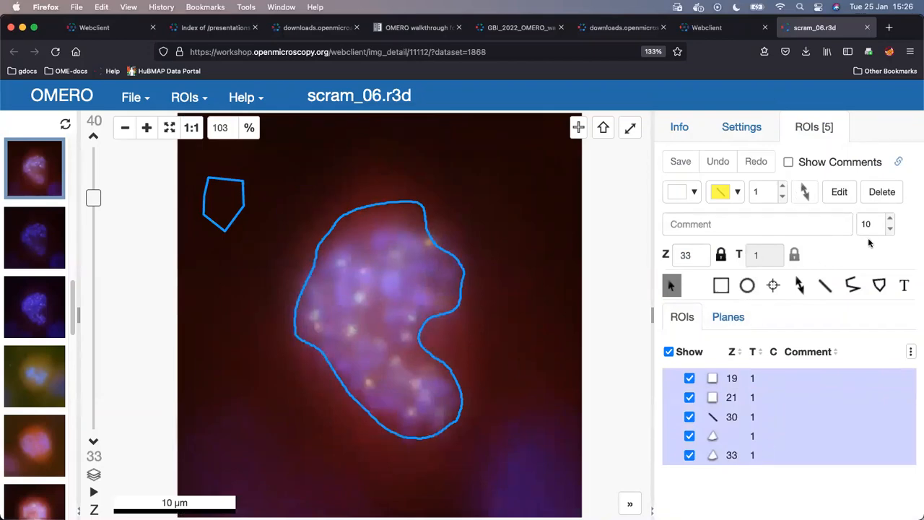
click(883, 192)
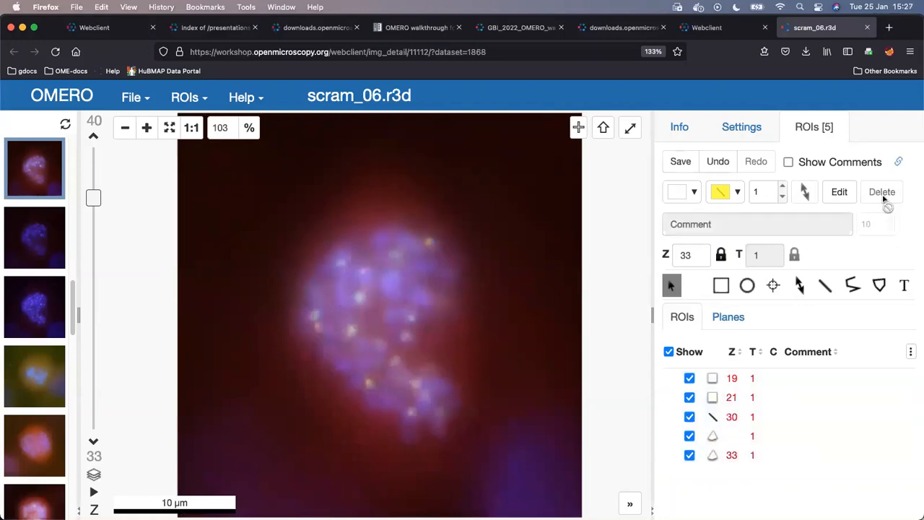
click(681, 163)
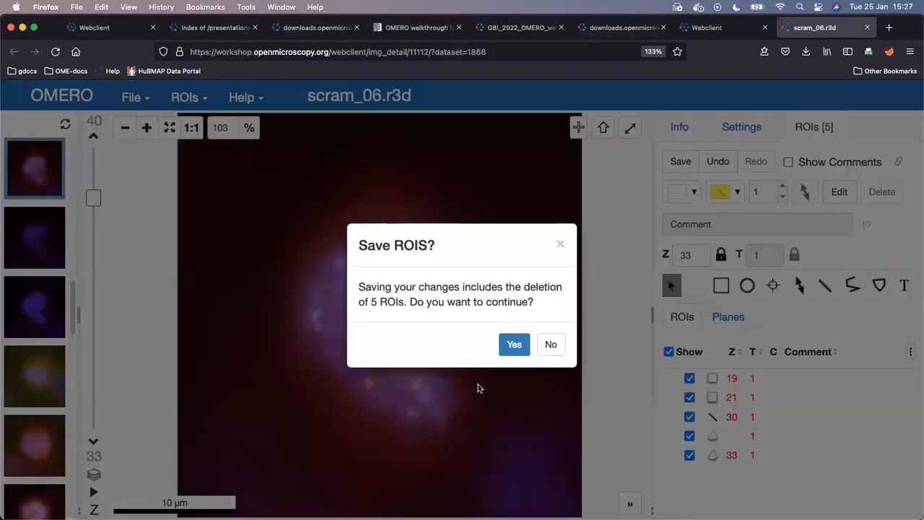
click(512, 345)
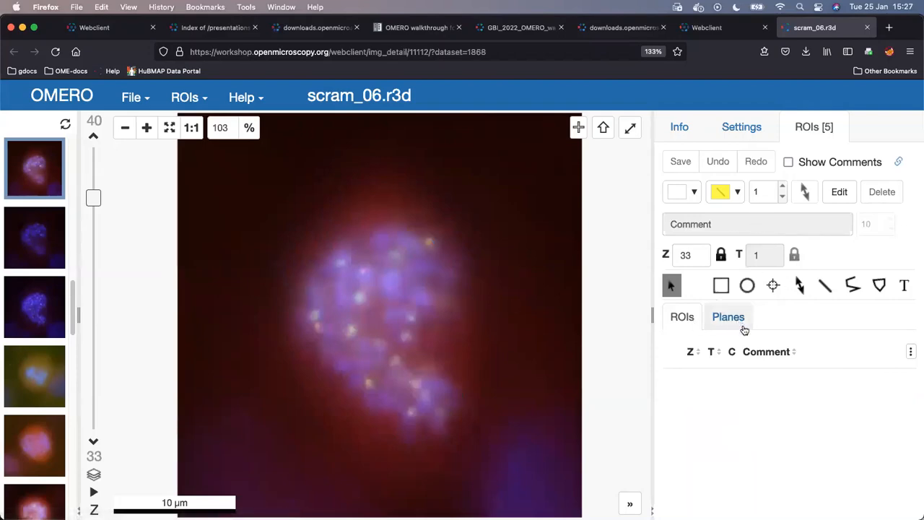
click(56, 51)
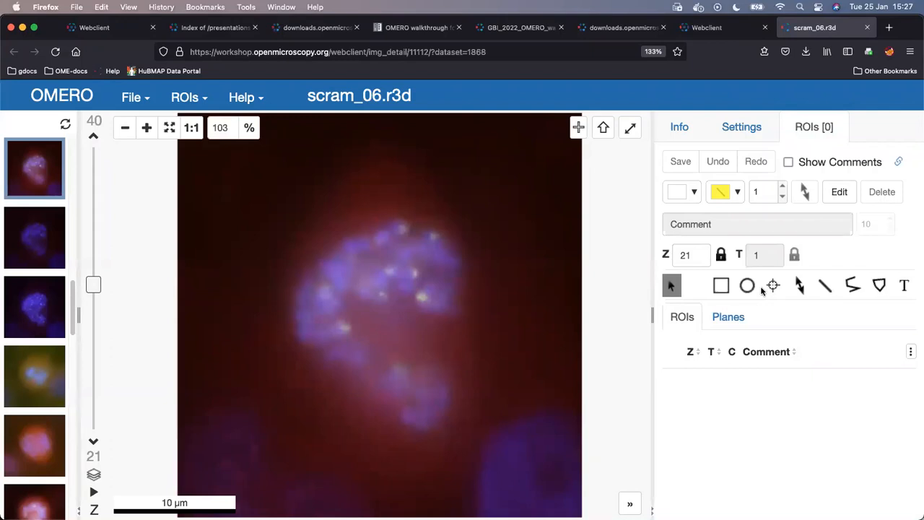
- Draw two rectangle ROIs on plane Z 21: about 62 × 74 pixels to the cell's upper left and about 74 × 21 pixels just above it
click(722, 289)
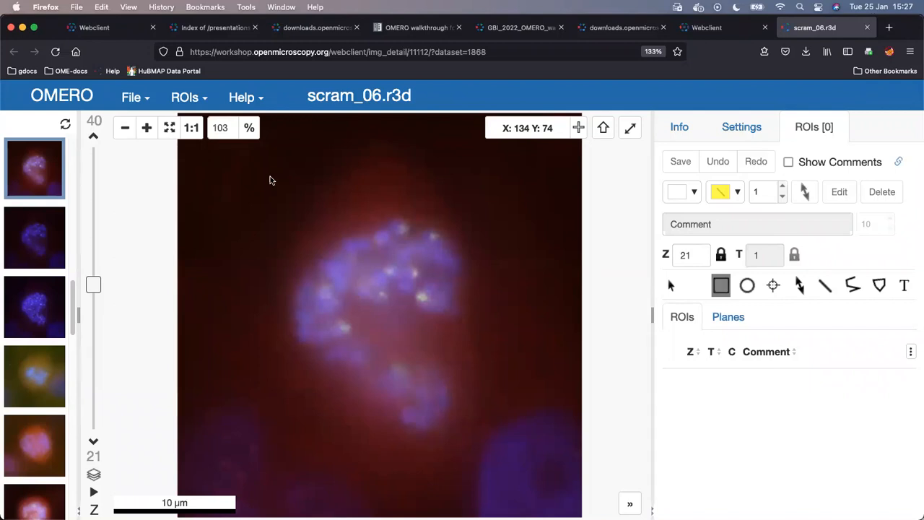
click(242, 173)
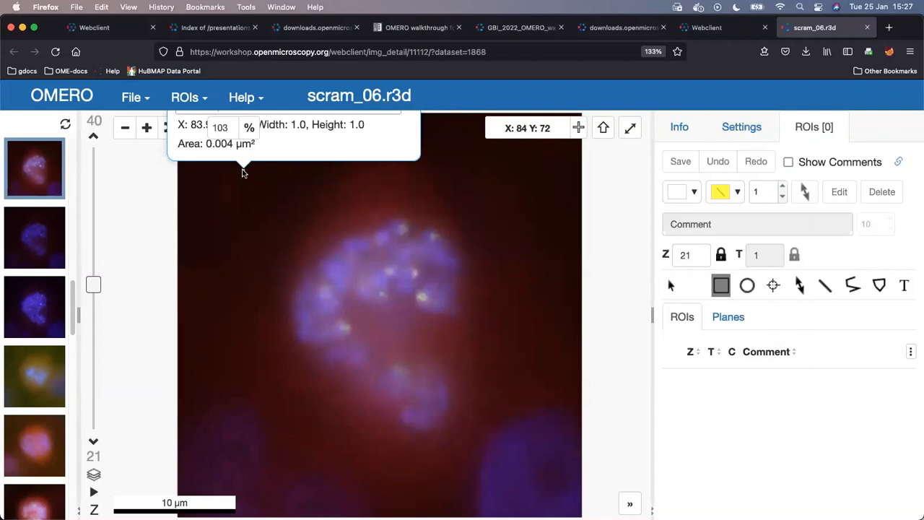
drag(243, 172, 293, 230)
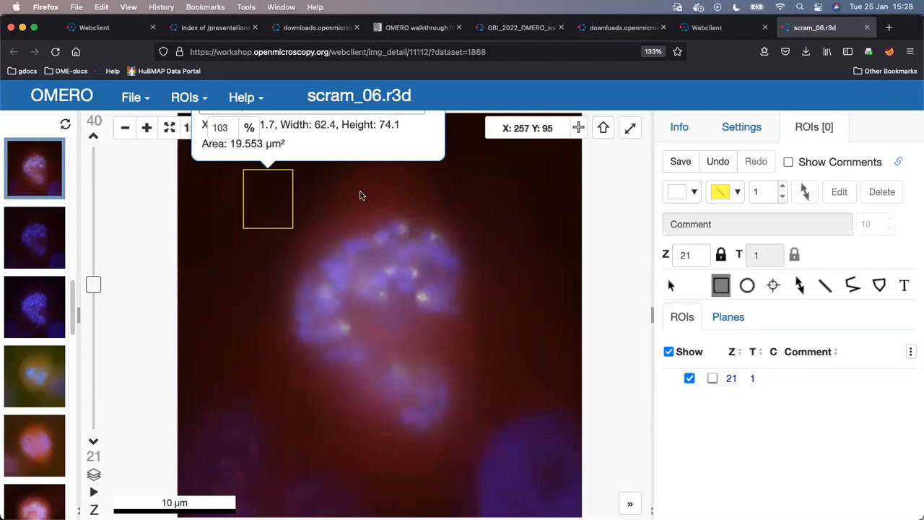
drag(375, 218, 433, 203)
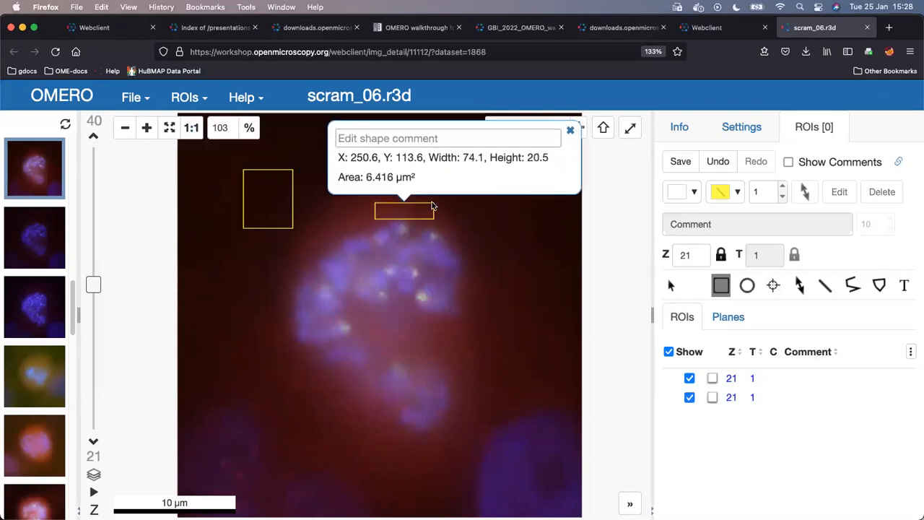
mouse_move(379, 262)
mouse_down()
mouse_move(304, 278)
mouse_move(407, 277)
mouse_move(436, 247)
mouse_move(365, 248)
mouse_move(441, 230)
mouse_move(383, 254)
mouse_up()
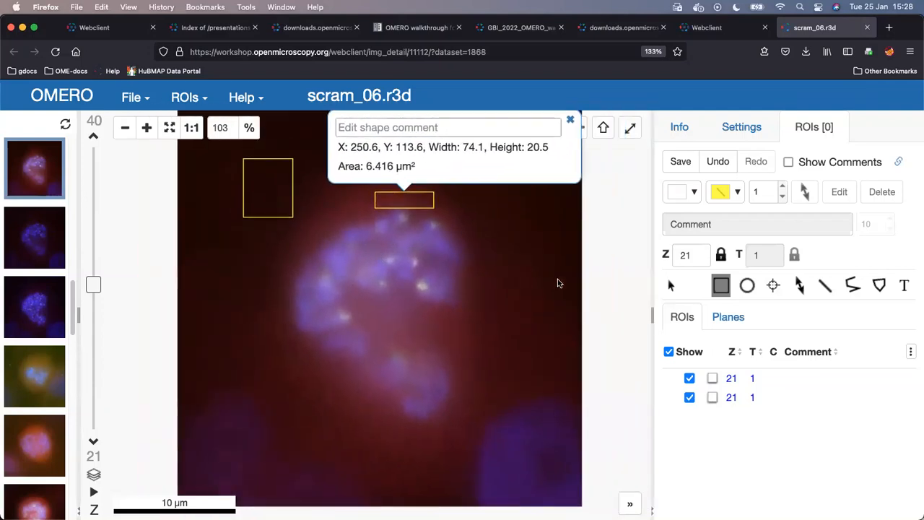
- Delete the larger rectangle ROI to the upper left of the cell
click(752, 399)
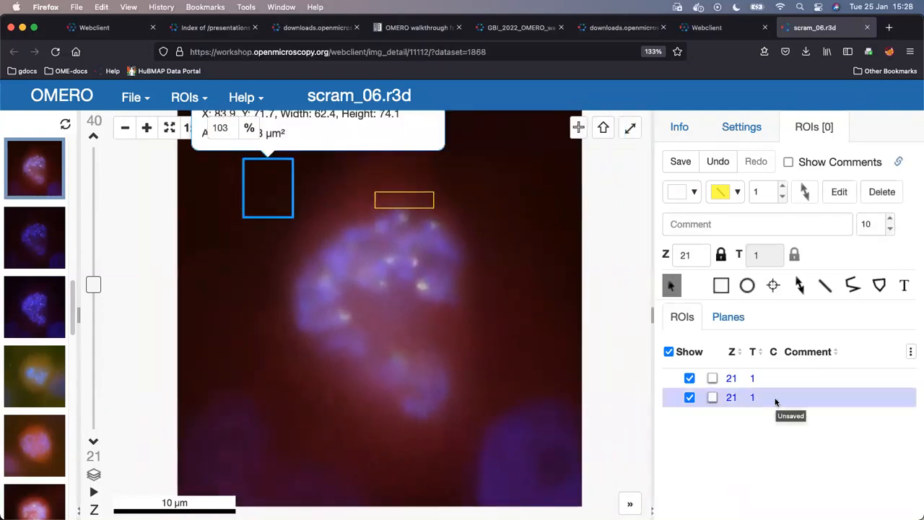
key(BackSpace)
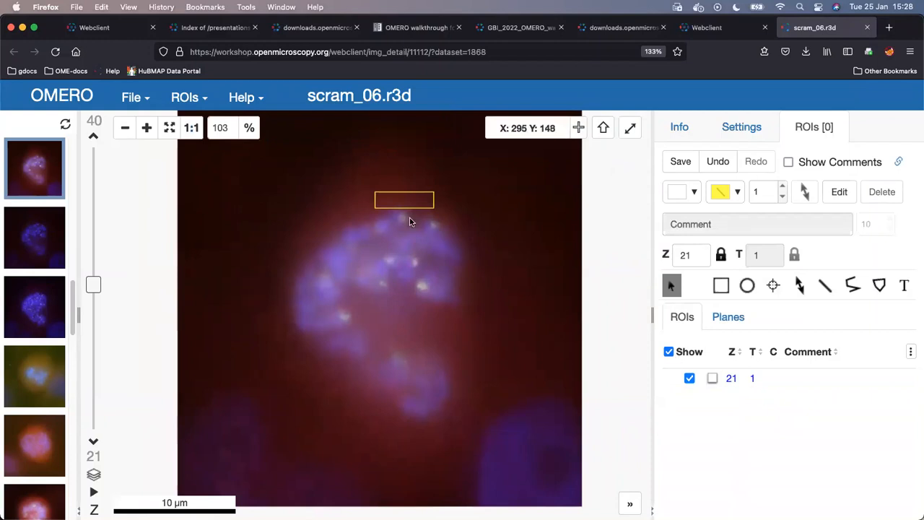
mouse_move(405, 204)
mouse_down()
mouse_move(285, 187)
mouse_move(432, 211)
mouse_move(404, 192)
mouse_up()
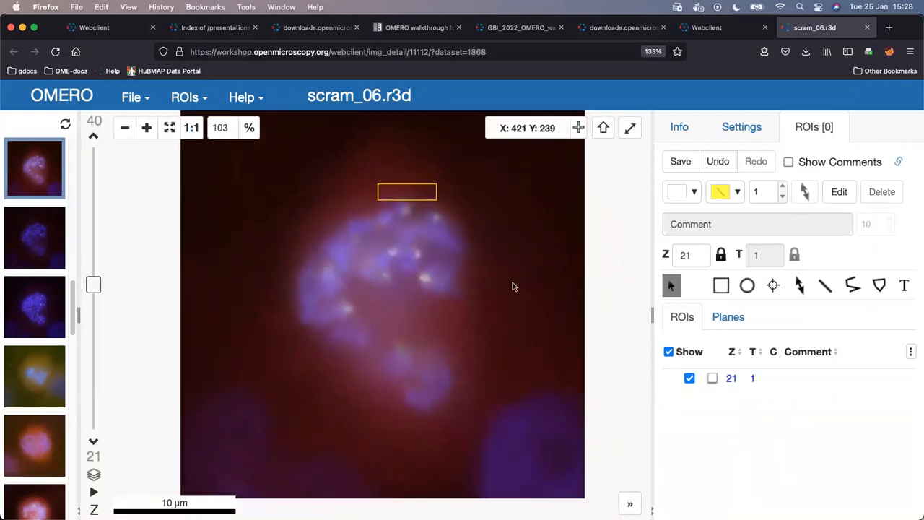
- Select the remaining rectangle ROI and switch the ROI table to show area and length in place of comments
click(733, 379)
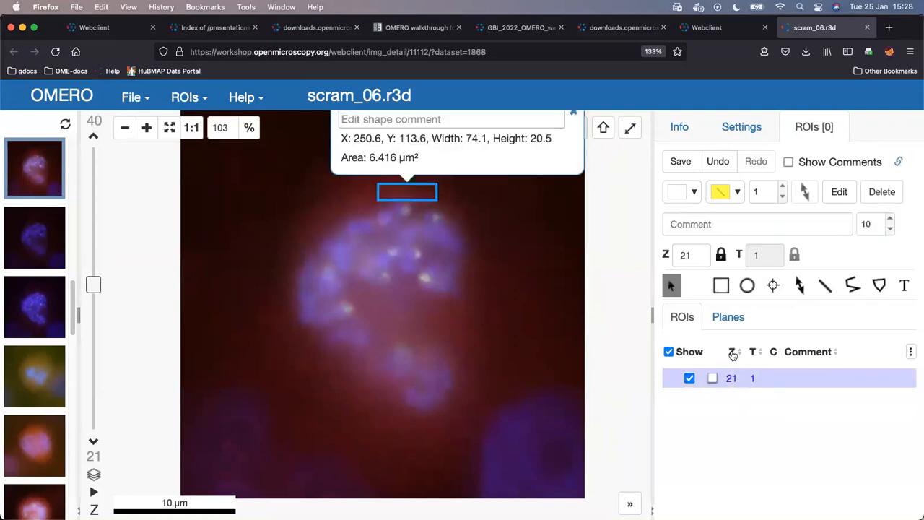
scroll(496, 239, down, 1)
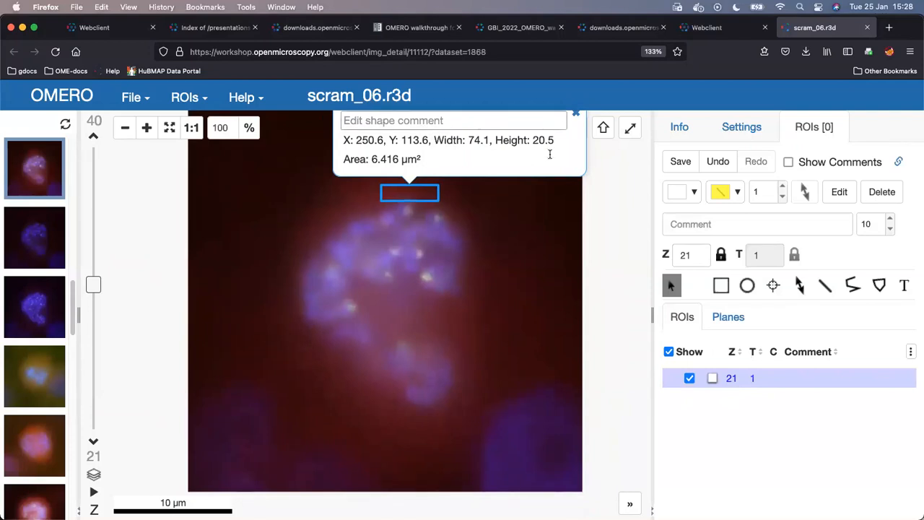
click(911, 352)
click(871, 414)
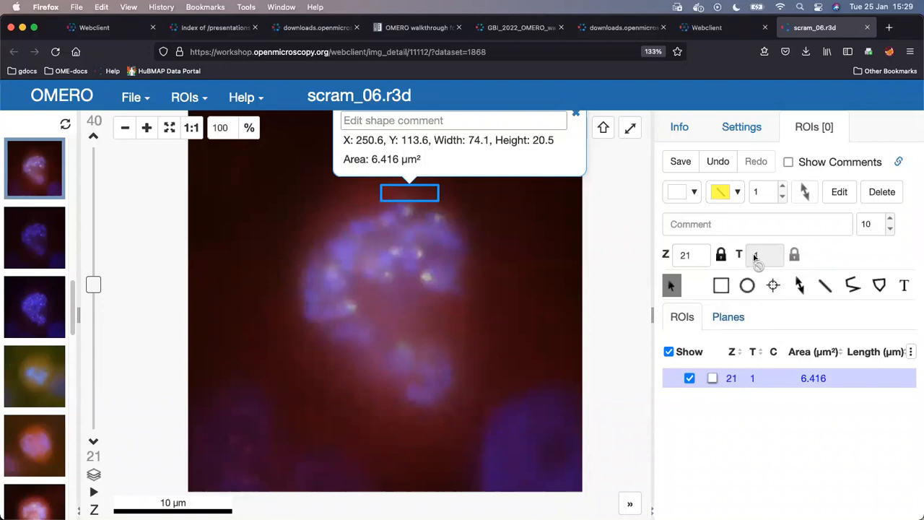
- On plane Z 28, draw a freehand open line ROI about 19 µm long, arching above the cell
drag(92, 287, 93, 233)
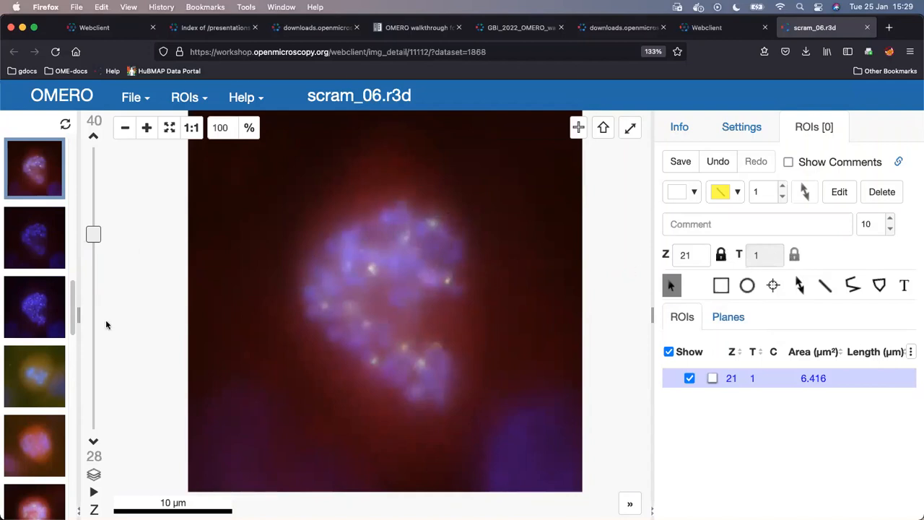
double_click(91, 456)
click(853, 287)
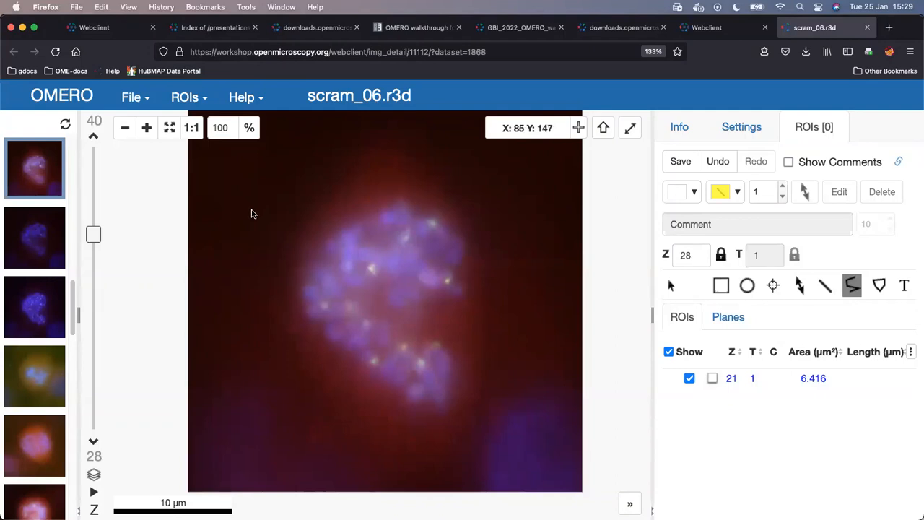
mouse_move(252, 213)
mouse_down()
mouse_move(268, 190)
mouse_move(397, 154)
mouse_move(437, 161)
mouse_up()
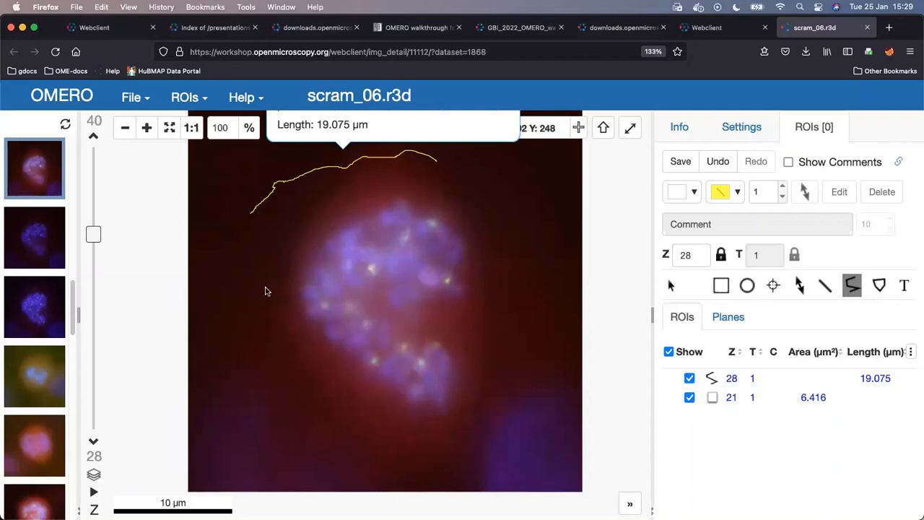
- On plane Z 8, outline the blue-stained region with a closed freehand ROI of about 76 µm²
drag(98, 233, 66, 385)
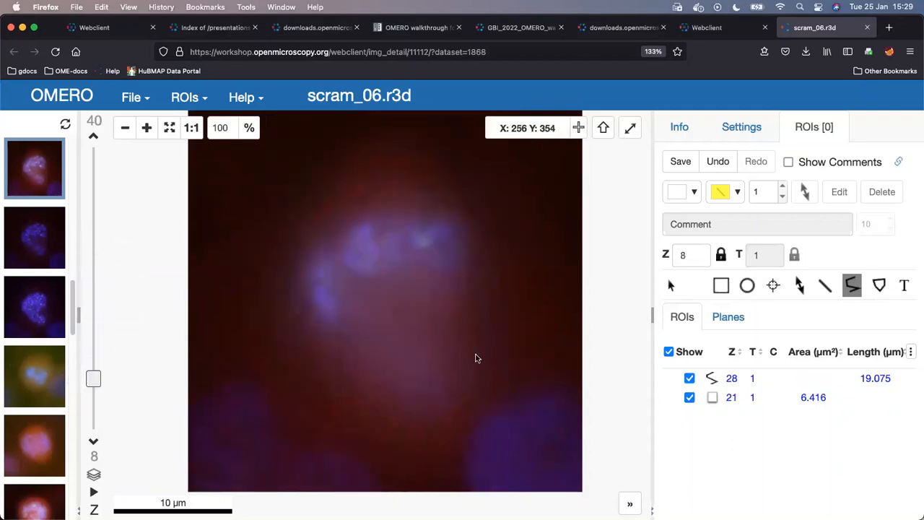
click(879, 286)
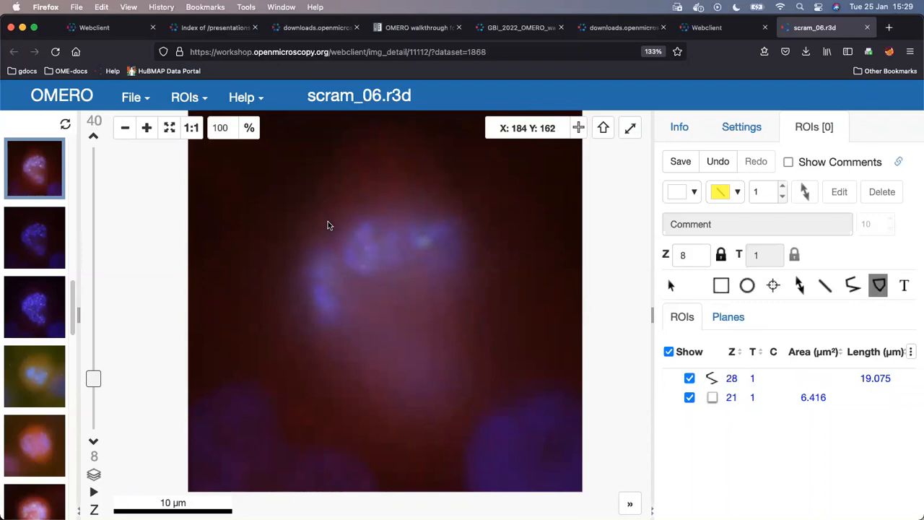
mouse_move(337, 222)
mouse_down()
mouse_move(418, 199)
mouse_move(456, 219)
mouse_move(454, 265)
mouse_move(349, 276)
mouse_move(334, 318)
mouse_move(311, 318)
mouse_move(305, 274)
mouse_move(315, 232)
mouse_move(342, 226)
mouse_up()
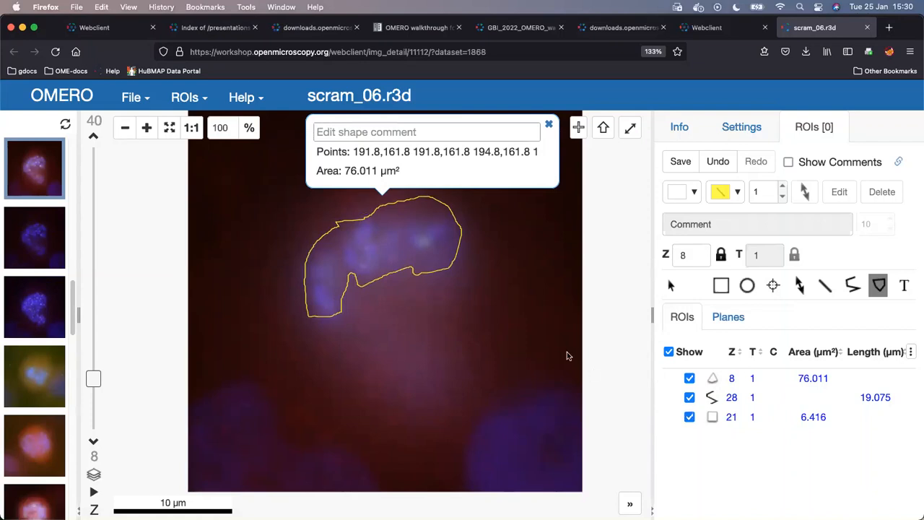
- Select the rectangle ROI on plane Z 21 and detach it from that single Z-plane
click(731, 418)
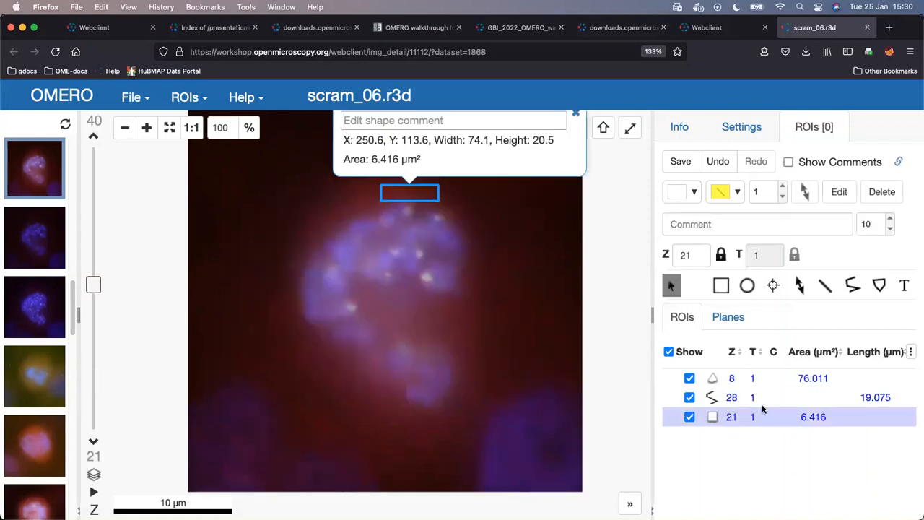
click(722, 255)
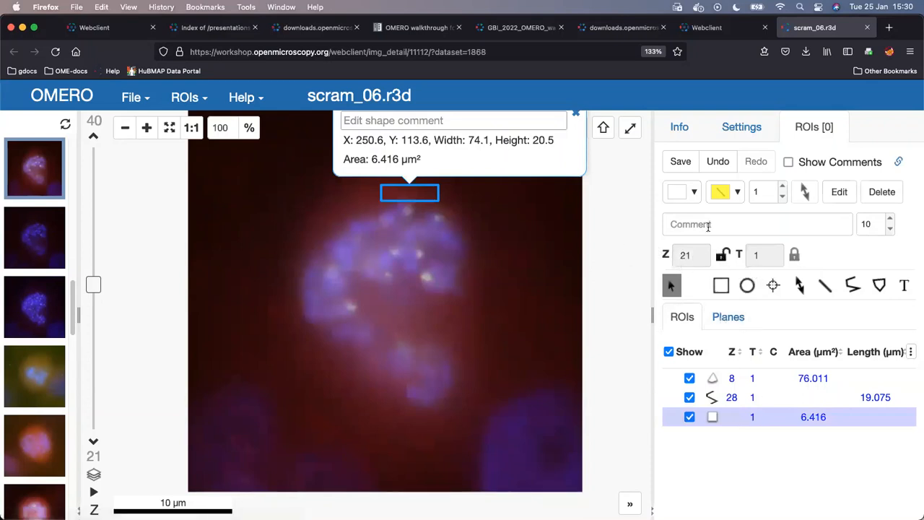
- Save the ROIs and export all three as a CSV measurement table opened in Microsoft Excel
click(680, 161)
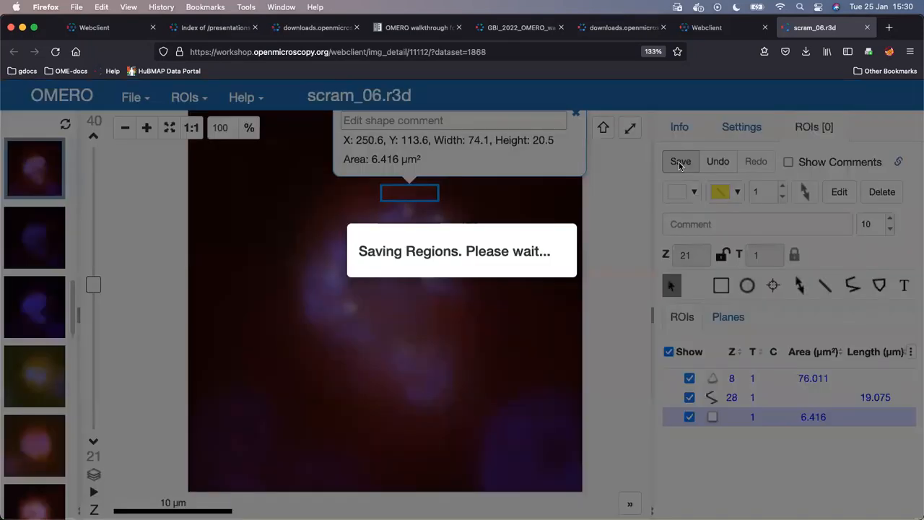
click(749, 419)
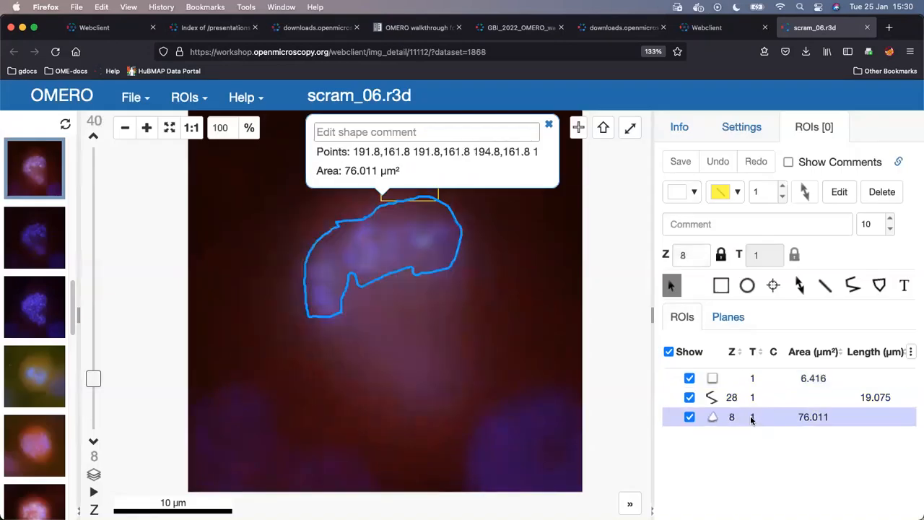
shift+click(753, 385)
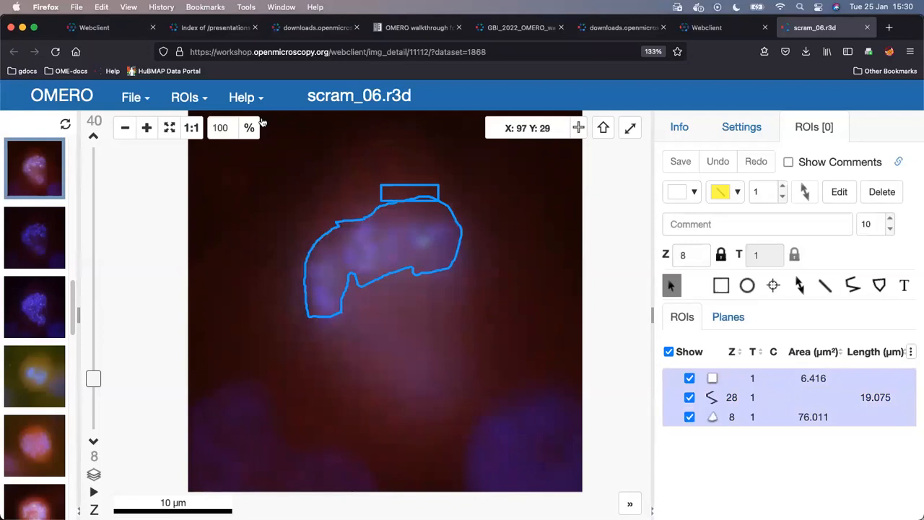
click(186, 97)
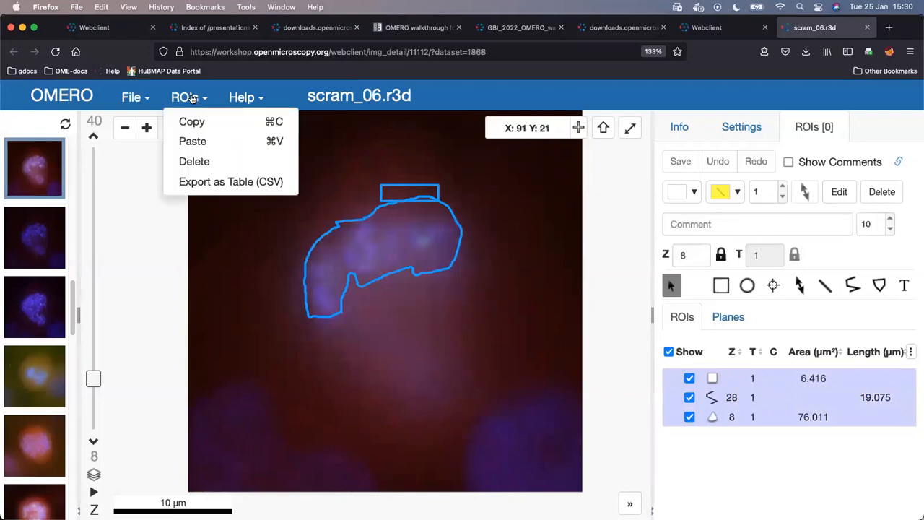
click(225, 182)
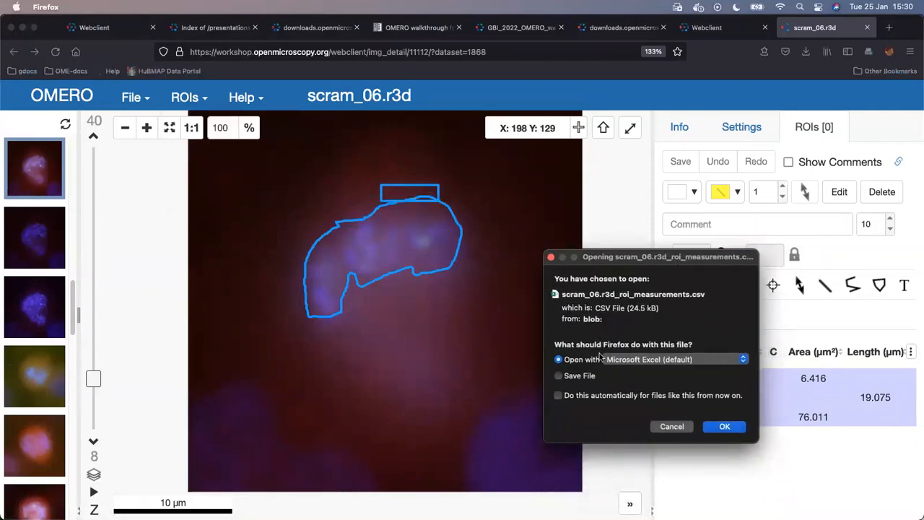
click(725, 427)
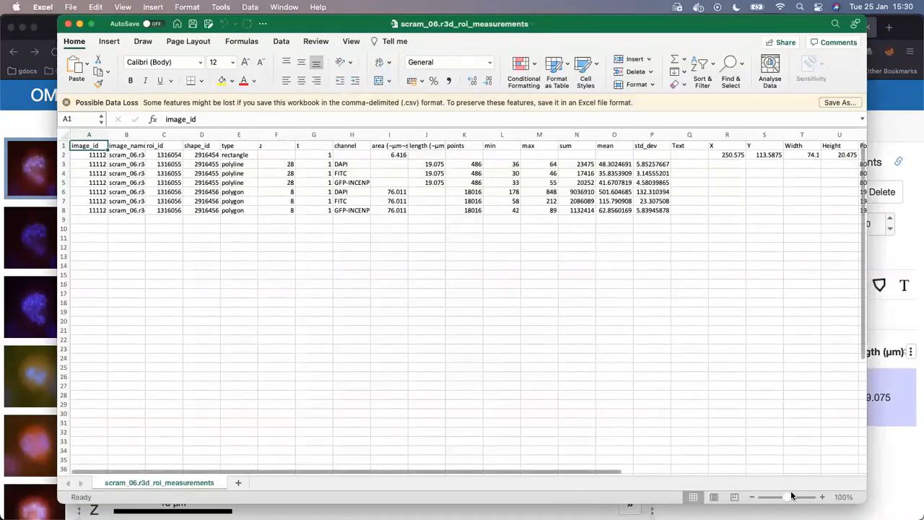
- Enlarge the exported sheet and examine the z, t and length entries for the rectangle and polyline rows
mouse_move(795, 499)
mouse_down()
mouse_move(815, 498)
mouse_move(792, 498)
mouse_up()
drag(419, 471, 367, 425)
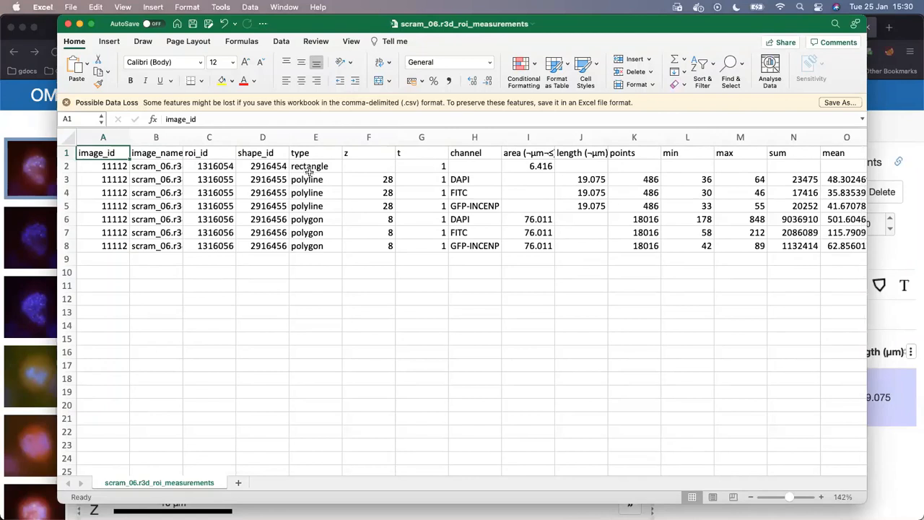
click(361, 167)
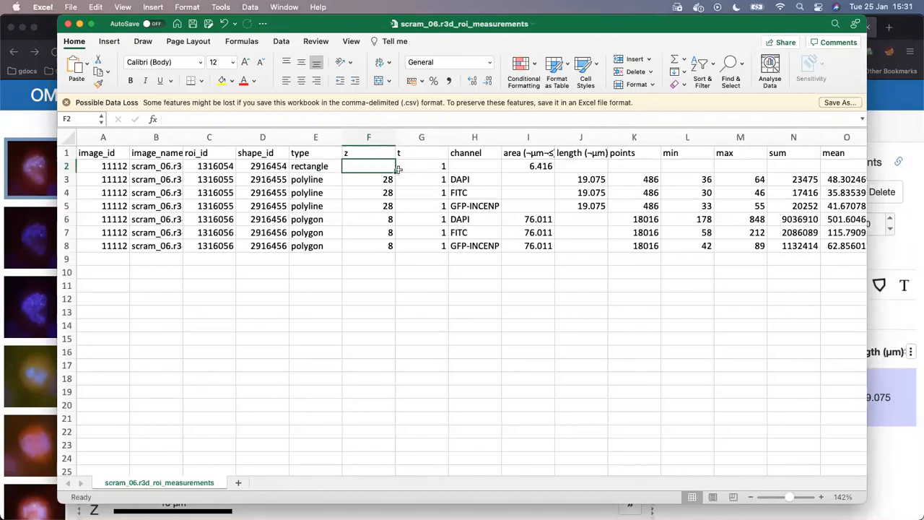
drag(432, 168, 425, 244)
click(368, 179)
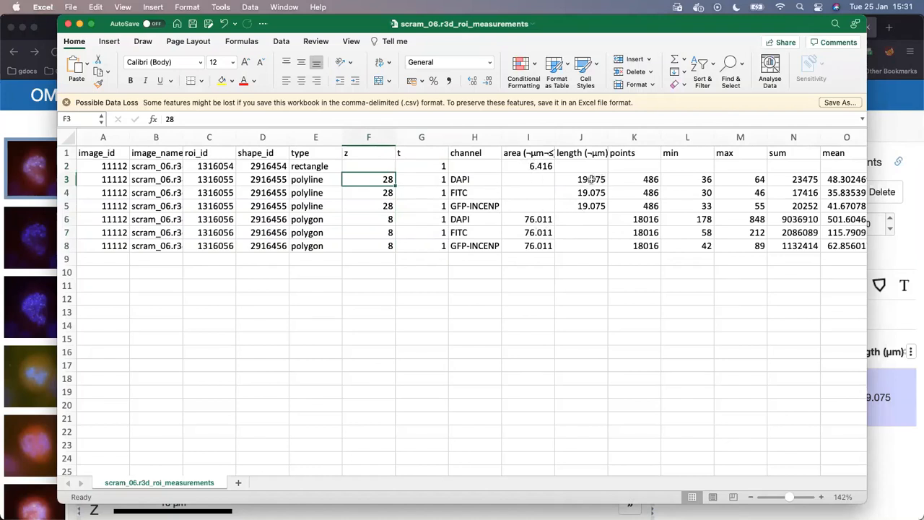
drag(591, 179, 592, 208)
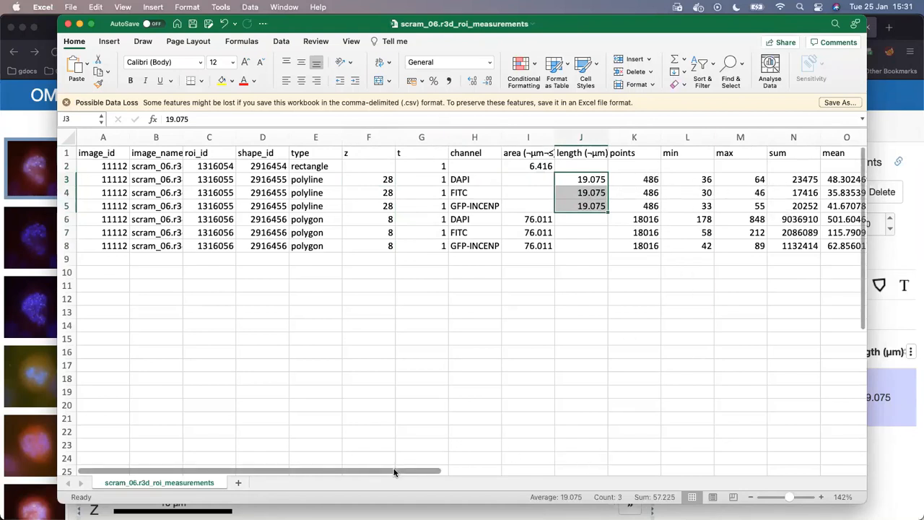
- Examine the area entries of the polygon rows and the shape coordinates in the Points column
drag(394, 472, 540, 453)
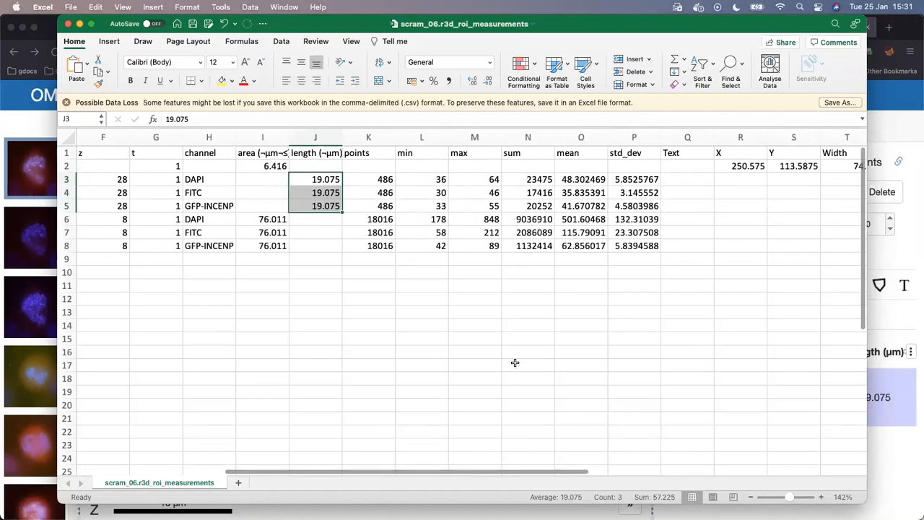
click(276, 154)
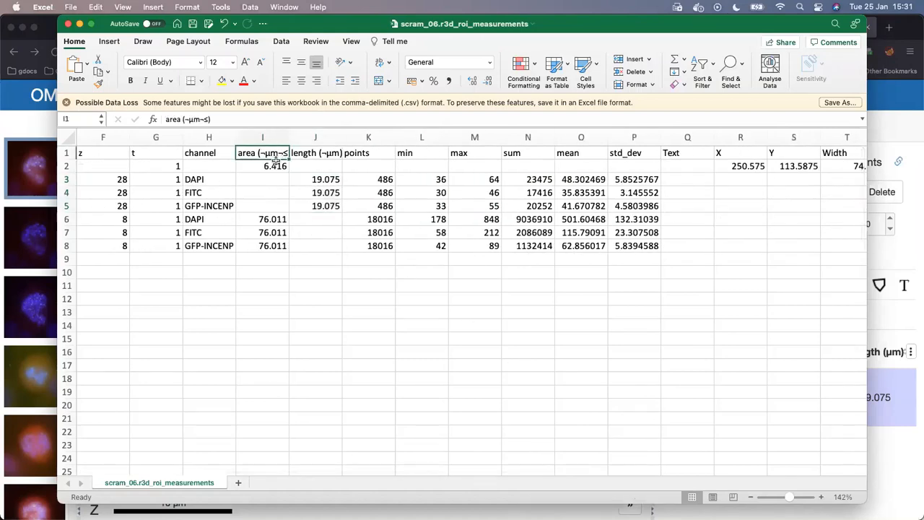
click(274, 221)
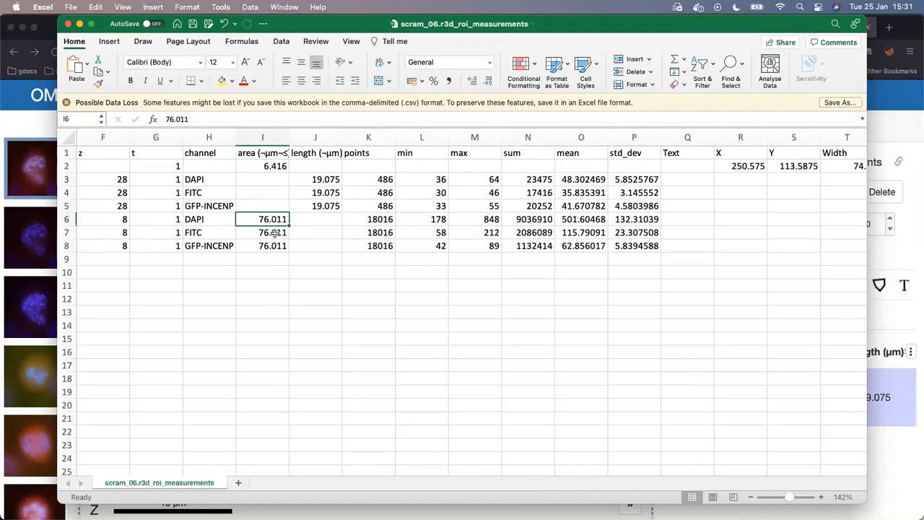
click(275, 233)
click(276, 247)
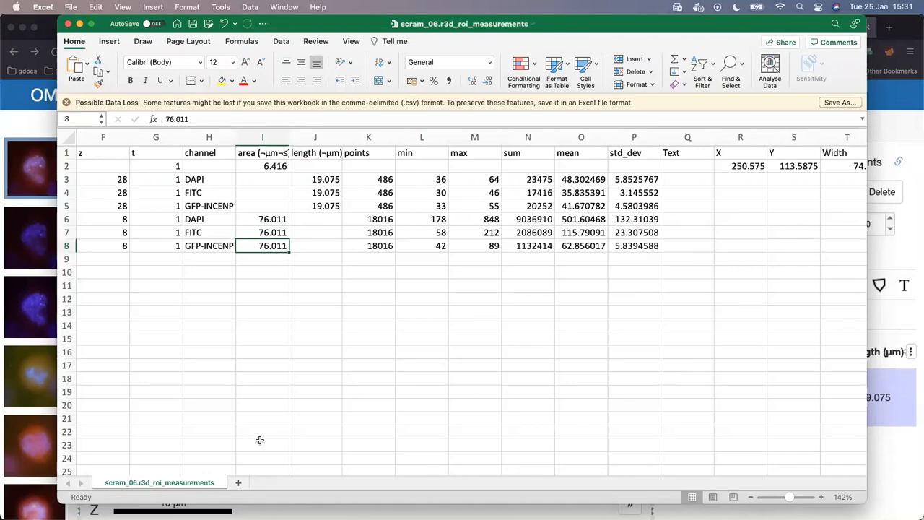
drag(561, 474, 753, 492)
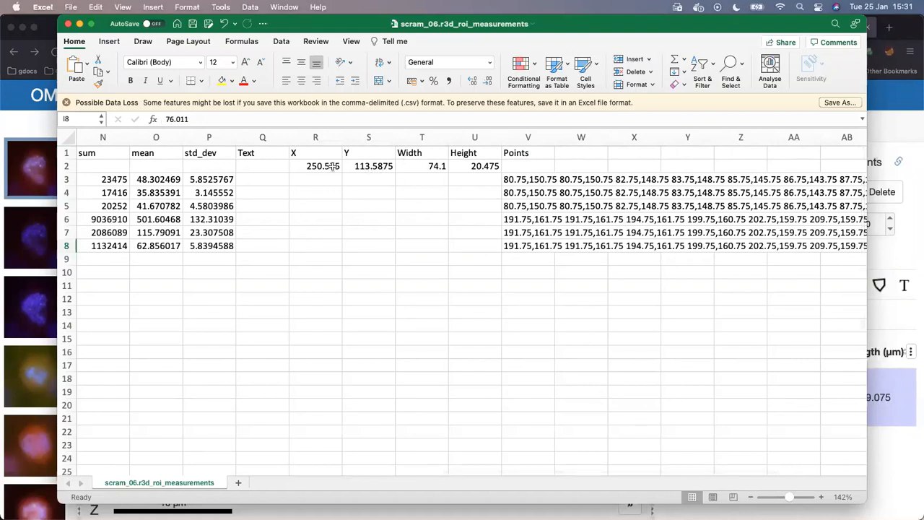
click(528, 179)
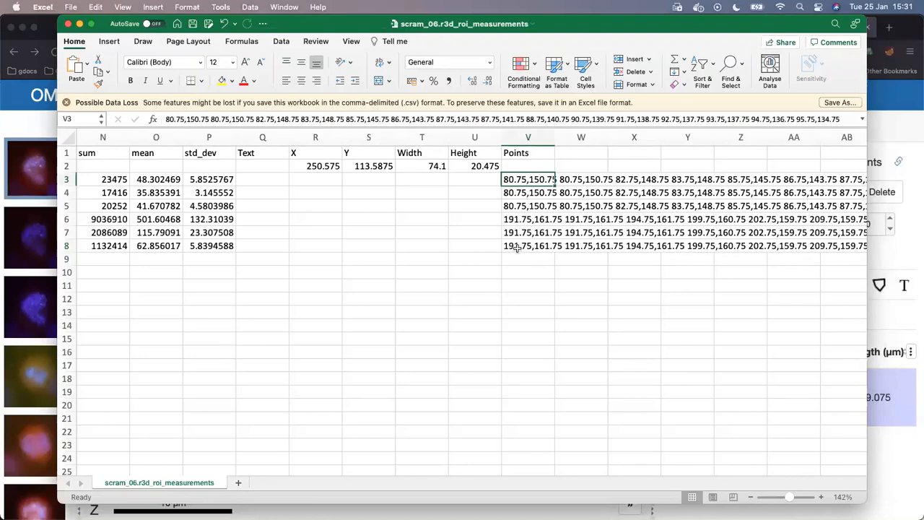
drag(671, 474, 258, 412)
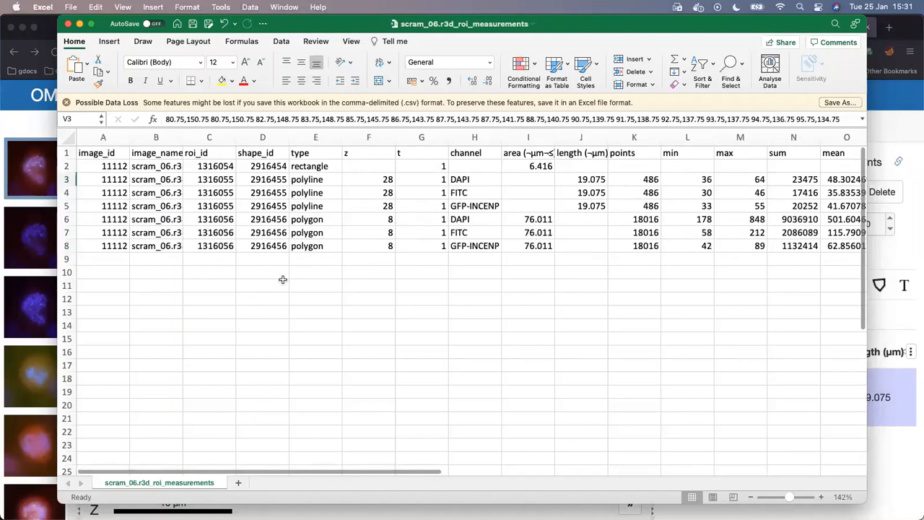
mouse_move(509, 505)
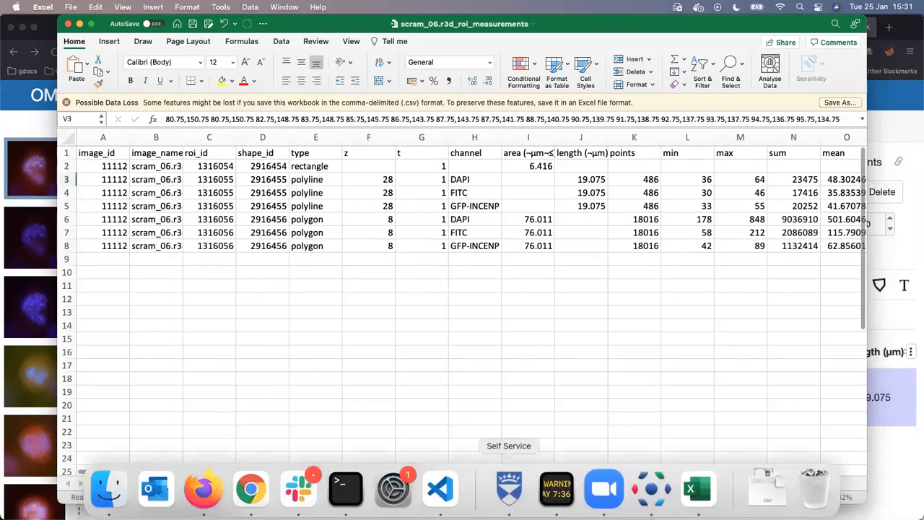
click(203, 490)
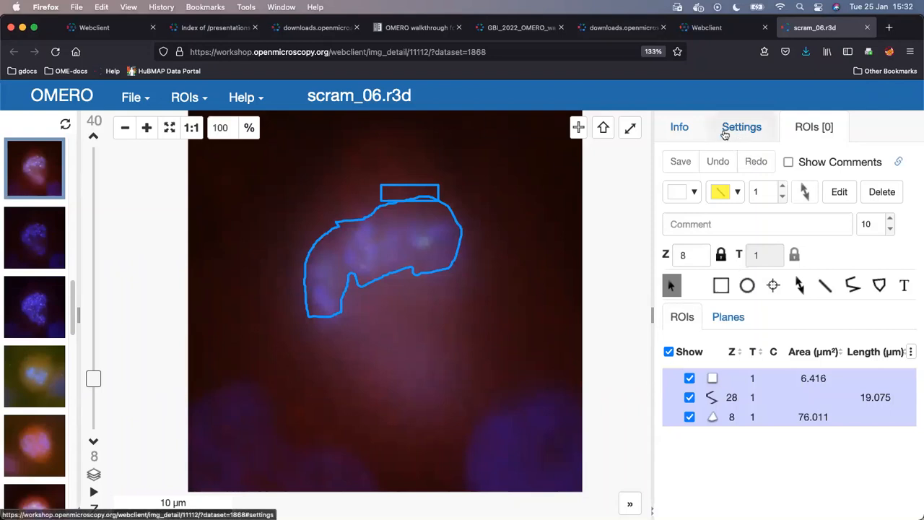
mouse_move(556, 499)
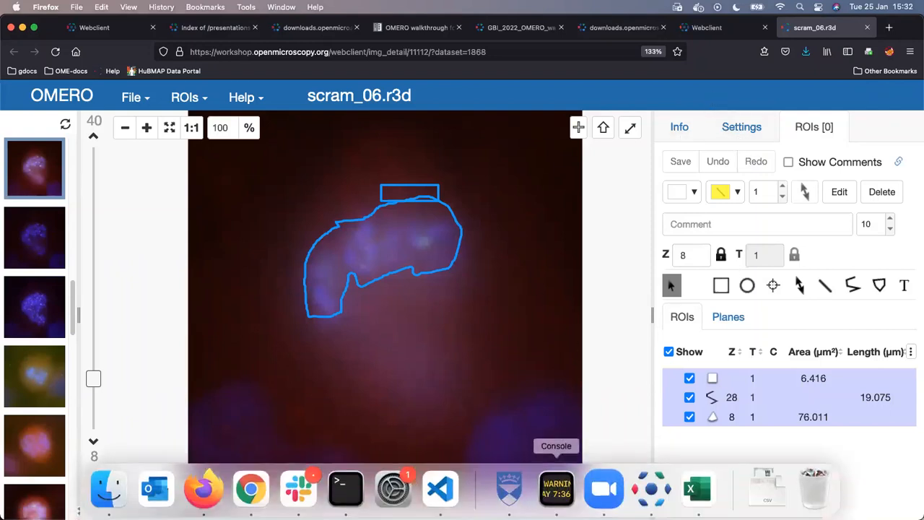
click(699, 491)
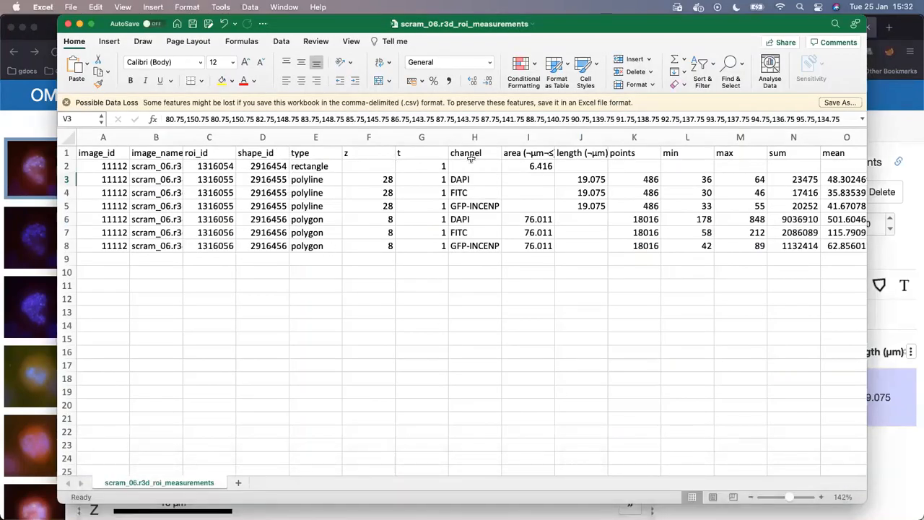
- Examine the channel entries of the polyline rows and of the polygon rows
click(462, 179)
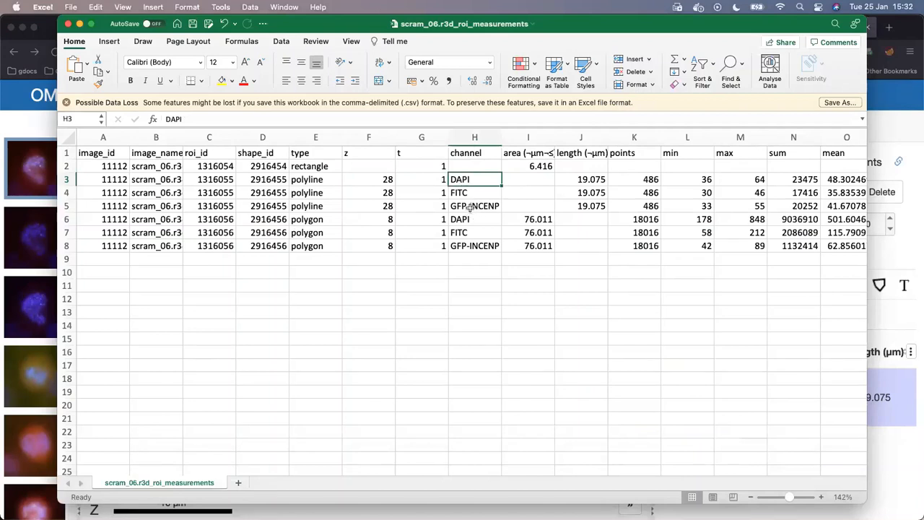
click(470, 206)
click(470, 180)
shift+click(470, 206)
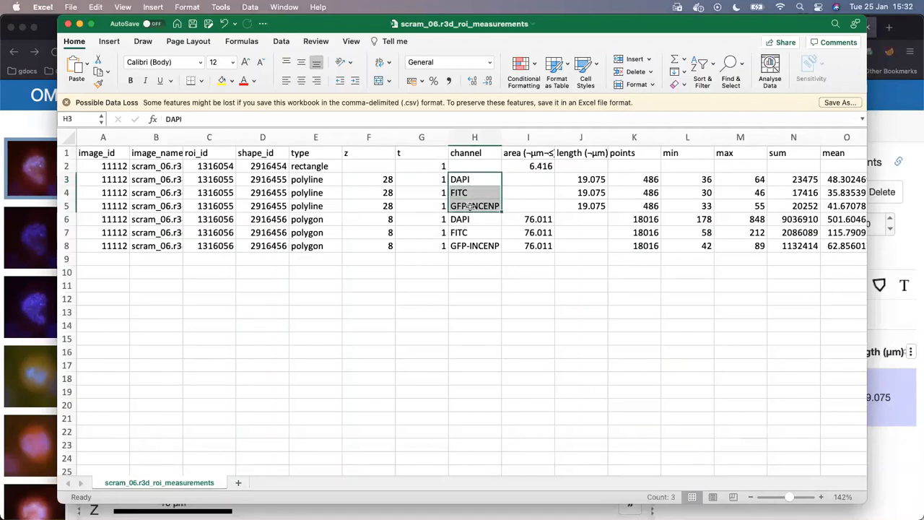
click(466, 221)
shift+click(467, 242)
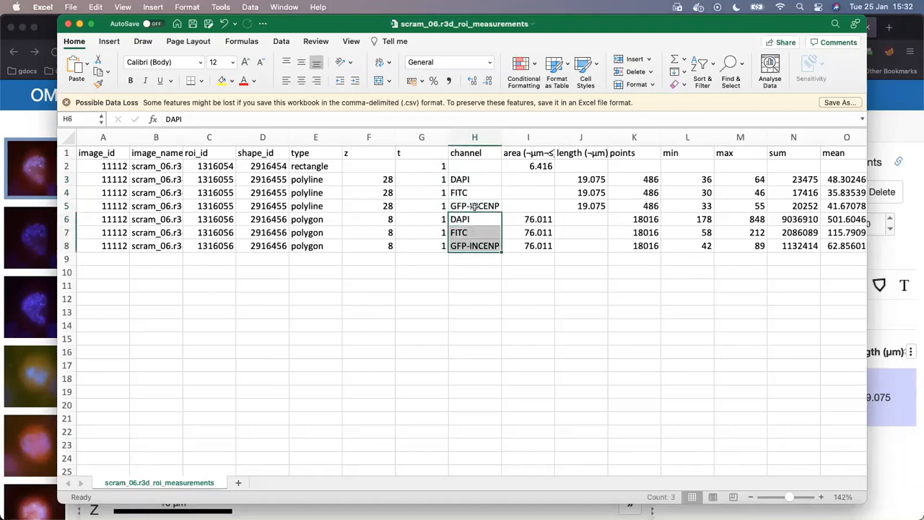
- Switch back to the image in Firefox and show its channel rendering settings
mouse_move(392, 507)
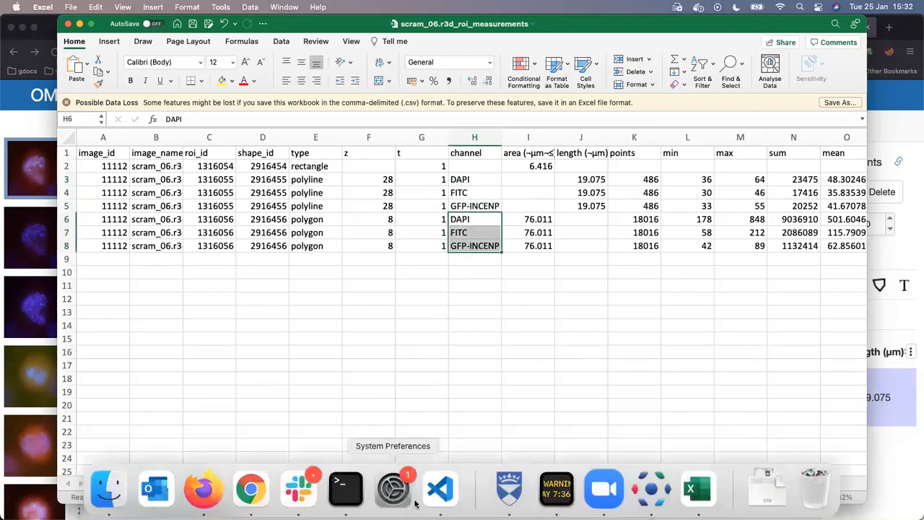
click(204, 505)
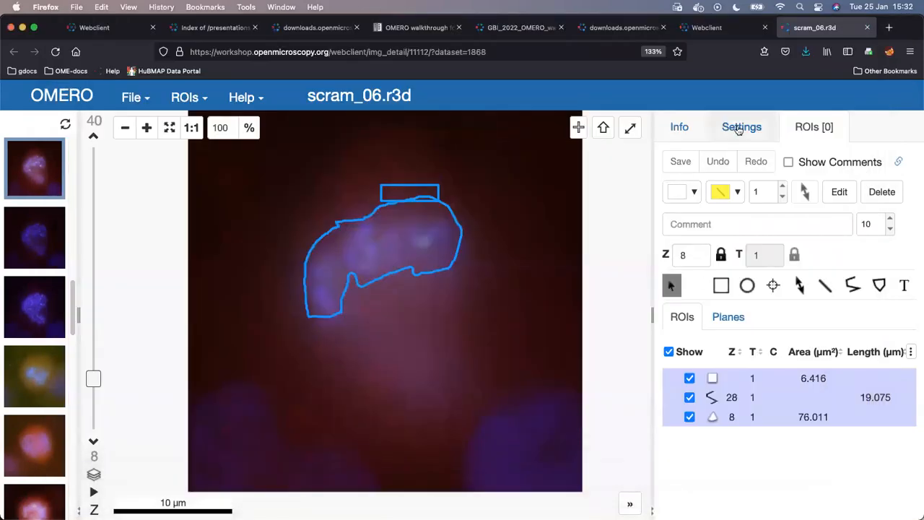
click(736, 128)
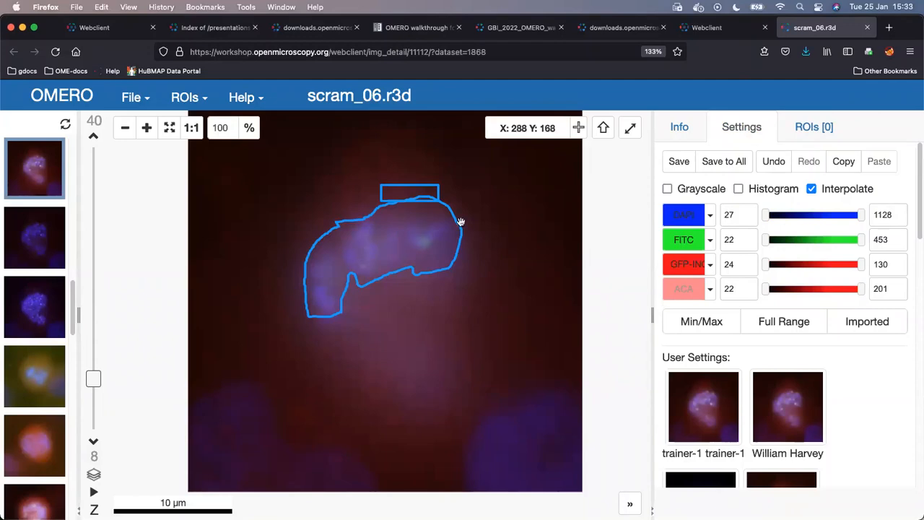
- Open scram_06.r3d in a second viewer window, reduce the window's height and place it overlapping the first viewer
double_click(41, 170)
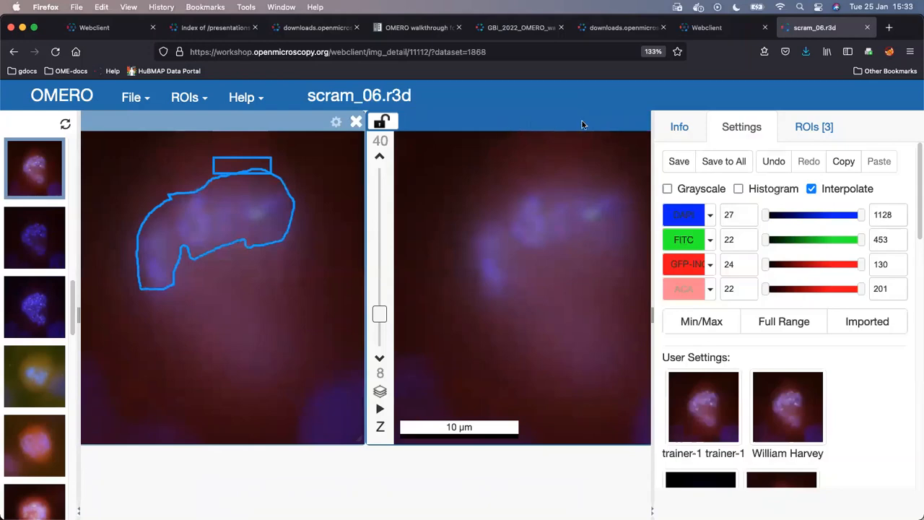
drag(608, 126, 534, 136)
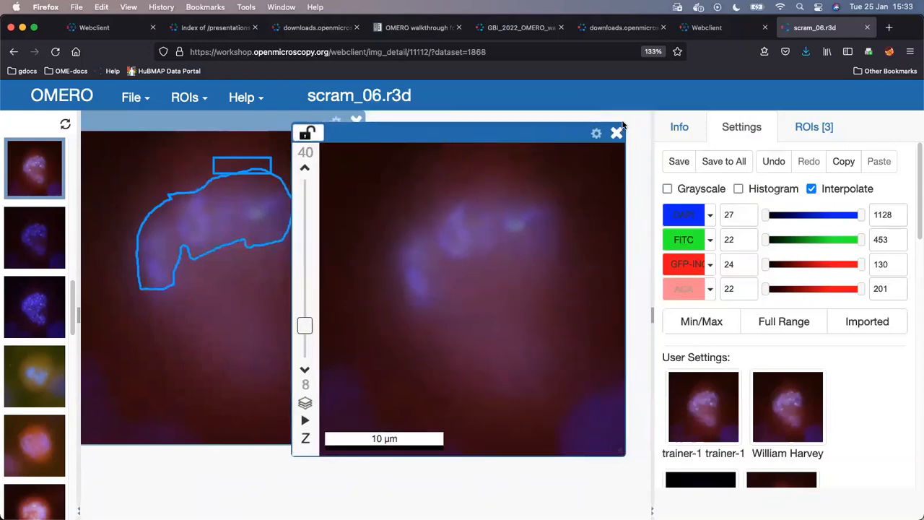
mouse_move(416, 131)
mouse_down()
mouse_move(471, 142)
mouse_move(432, 140)
mouse_up()
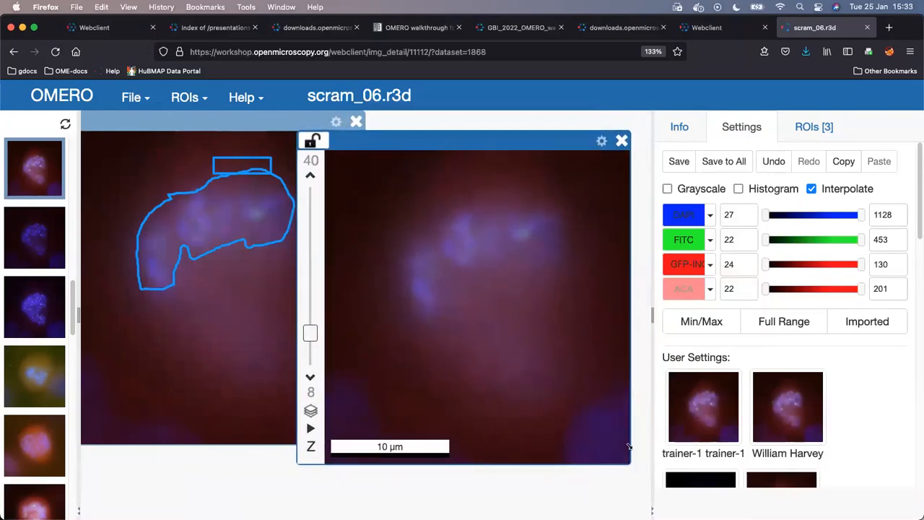
drag(628, 463, 567, 373)
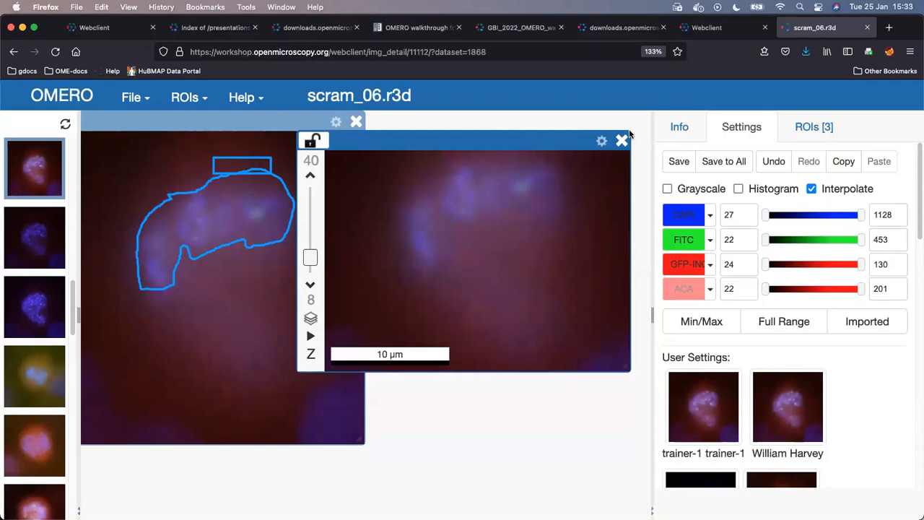
drag(629, 136, 563, 153)
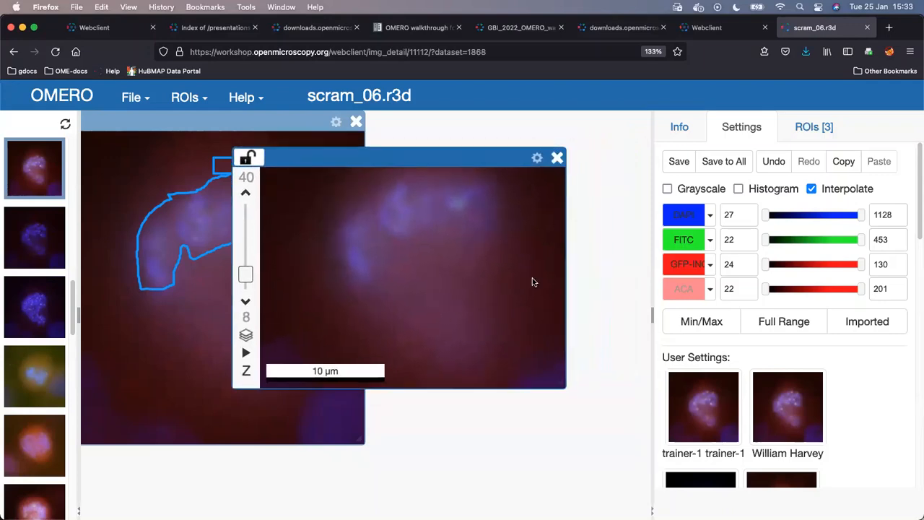
- Open System Preferences, set the Thunderbolt Display's scaled resolution to 2560 × 1440, and return to Firefox with its window enlarged
mouse_move(509, 498)
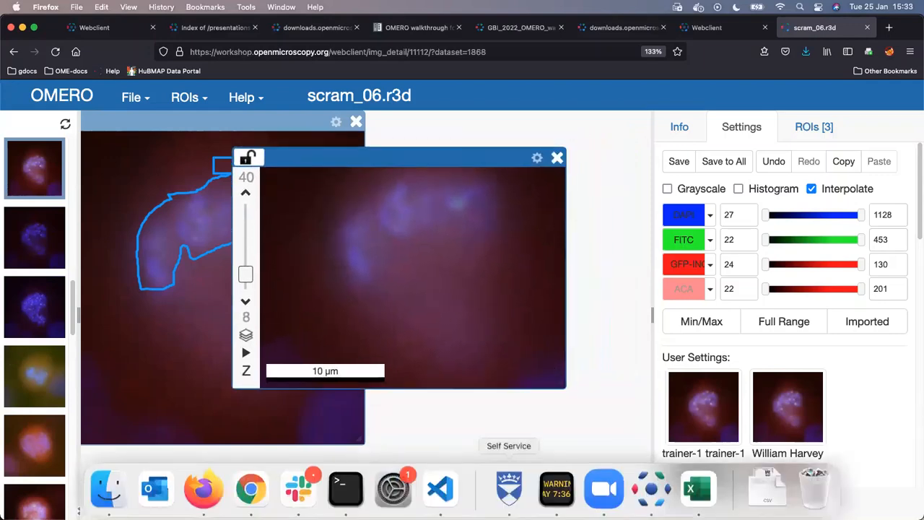
click(393, 497)
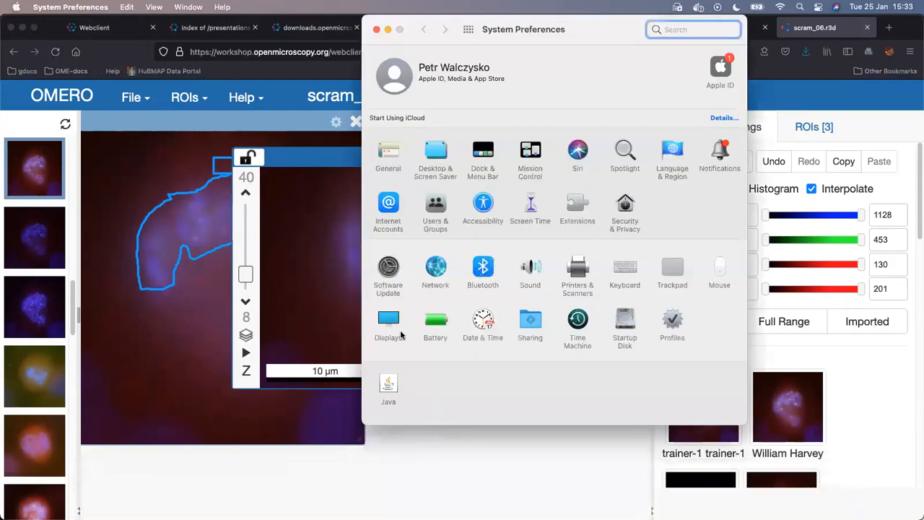
click(392, 331)
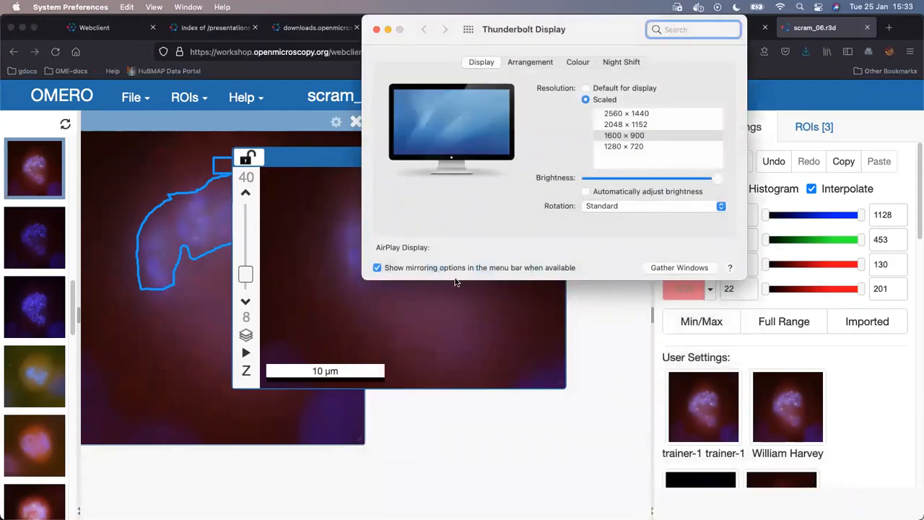
click(645, 114)
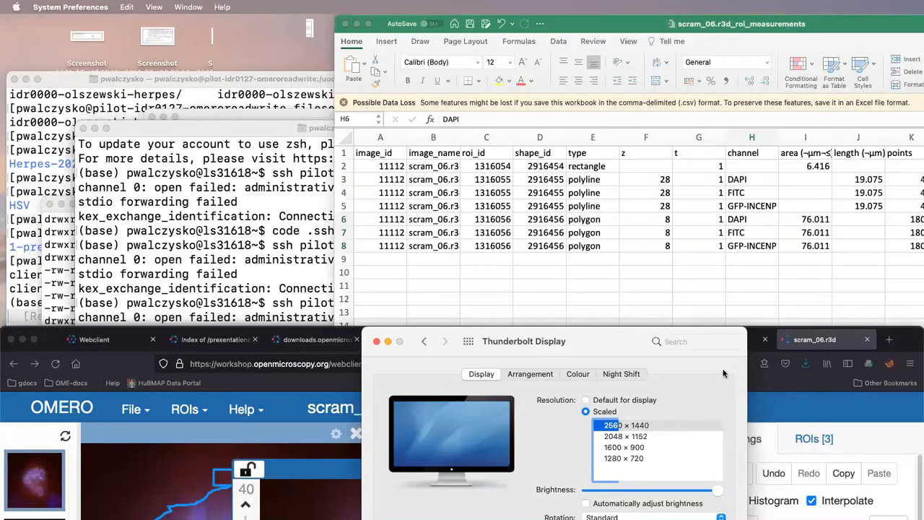
double_click(893, 339)
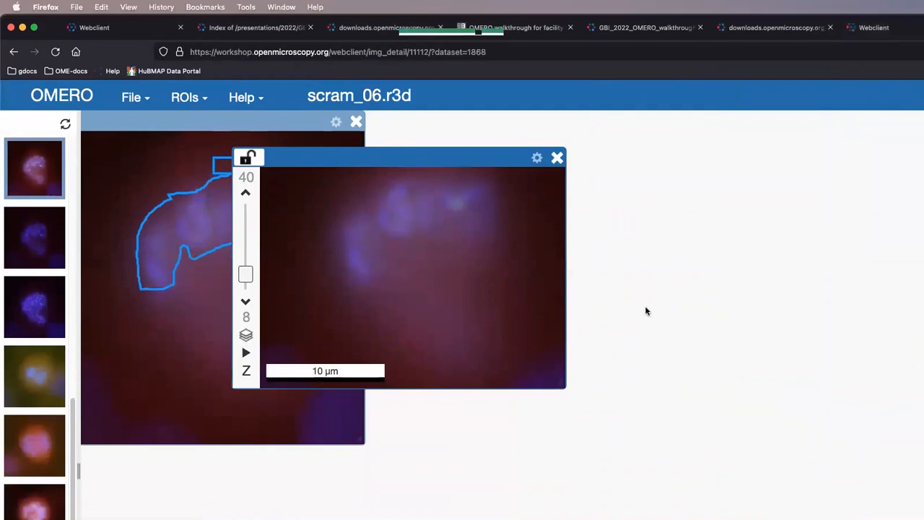
- Close the second viewer window, reopen scram_06.r3d in a new one, and arrange the two viewers side by side without overlap
click(556, 158)
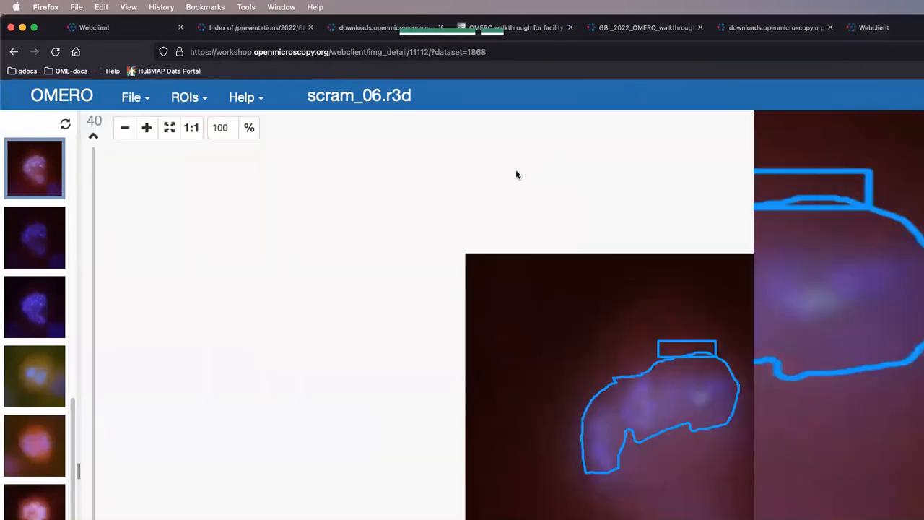
double_click(58, 173)
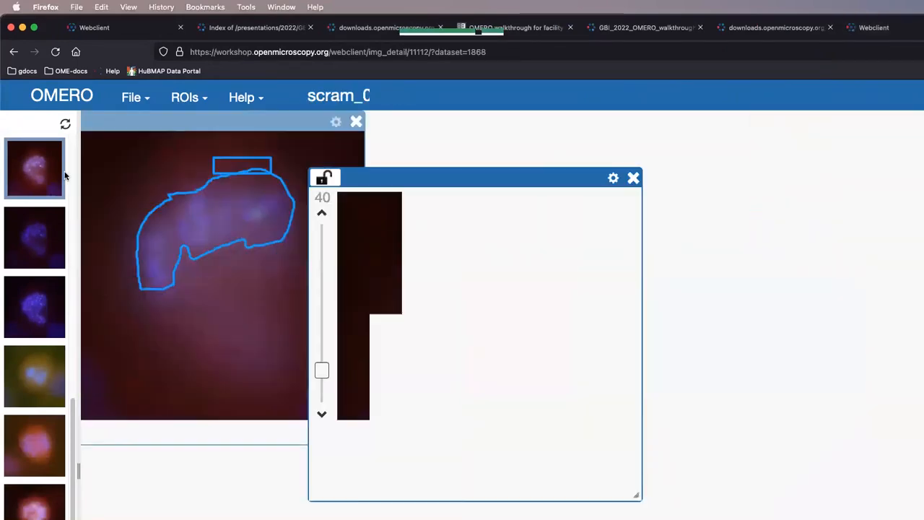
drag(387, 174, 713, 178)
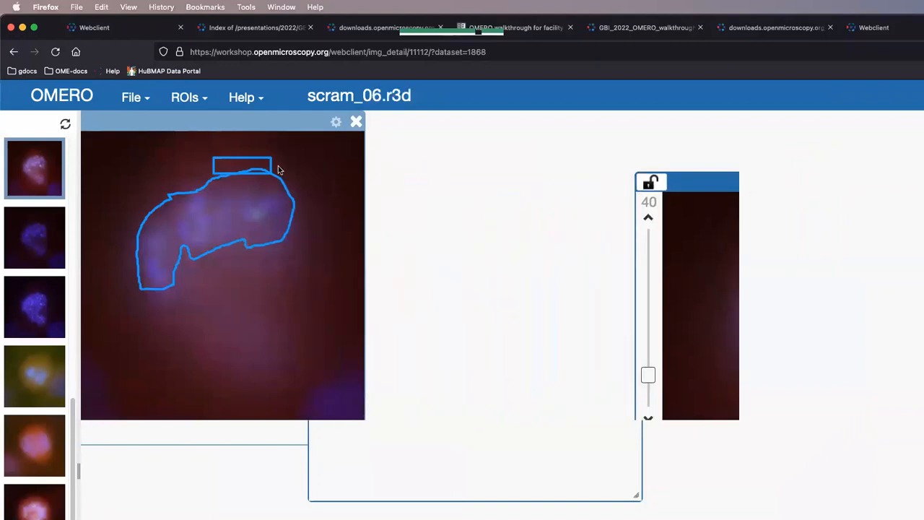
drag(292, 128, 477, 185)
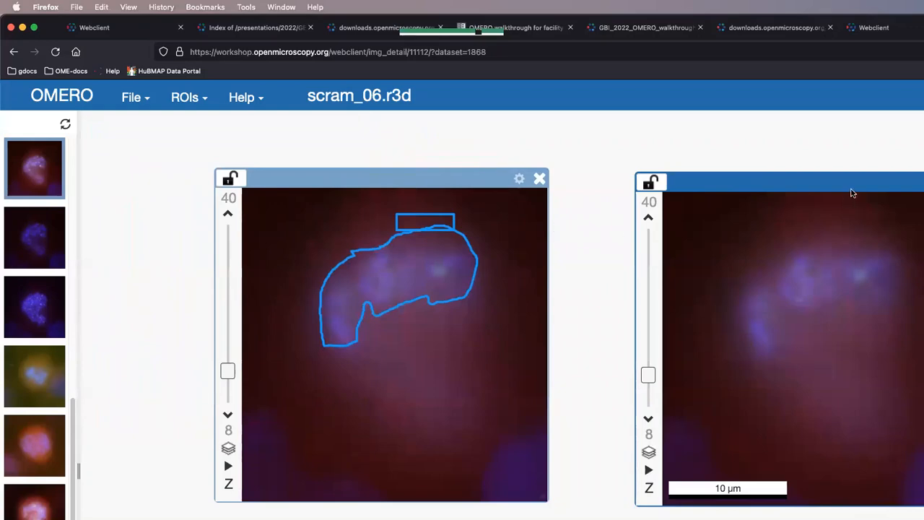
drag(852, 189, 650, 188)
drag(416, 176, 432, 158)
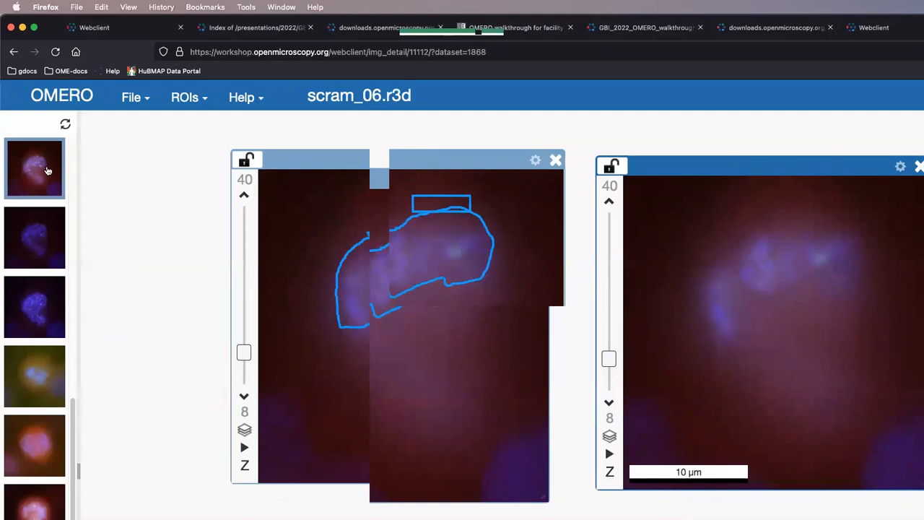
- Open scram_06.r3d in a third viewer window below the others, and show only the blue DAPI channel in the first and green FITC in the second
drag(30, 169, 192, 448)
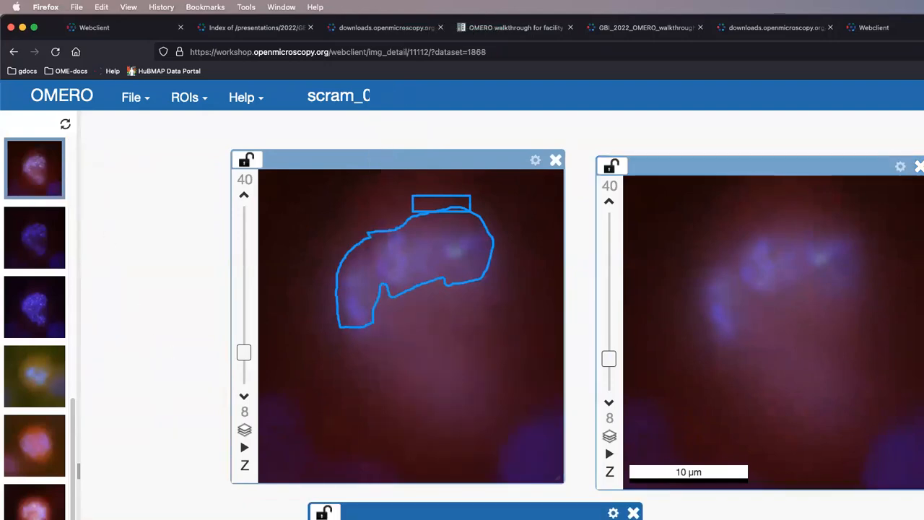
drag(546, 516, 517, 510)
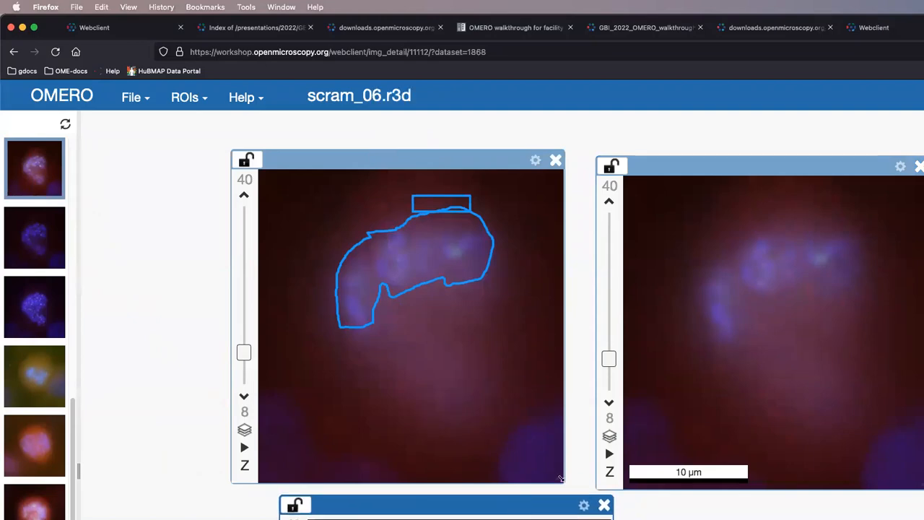
click(468, 166)
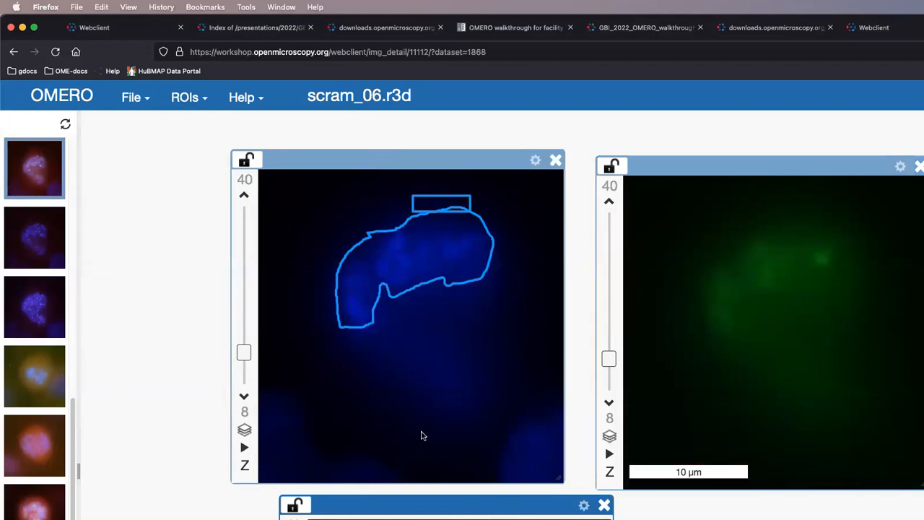
- Link all three viewer windows in lock group 1 with Z/T and View synchronised and Channels left out
drag(730, 278, 681, 235)
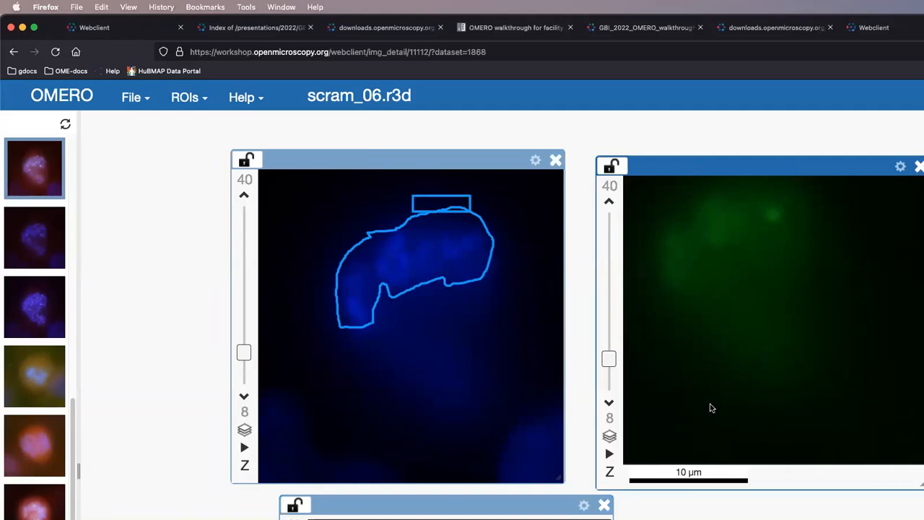
scroll(809, 357, up, 2)
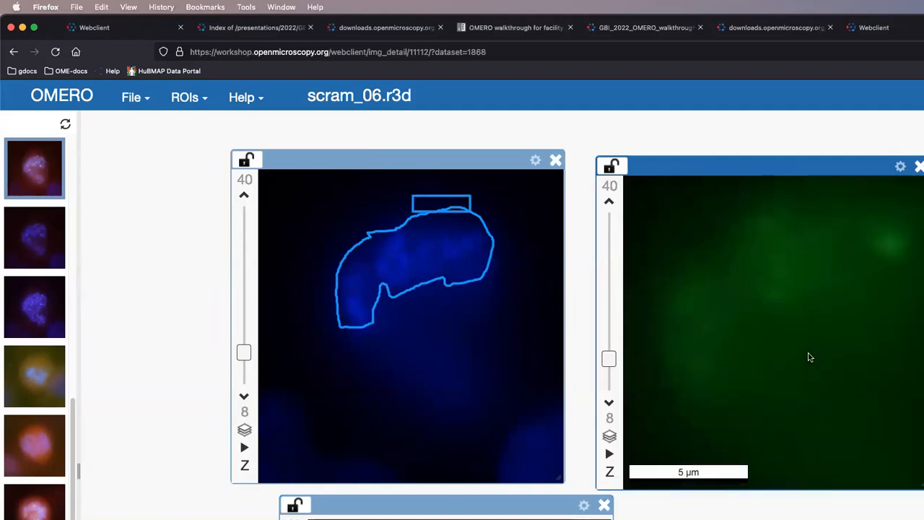
click(611, 165)
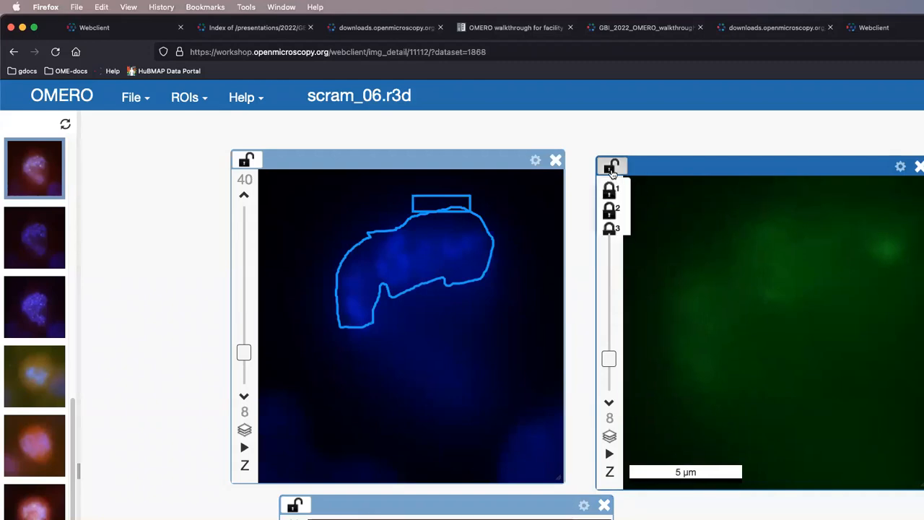
click(612, 185)
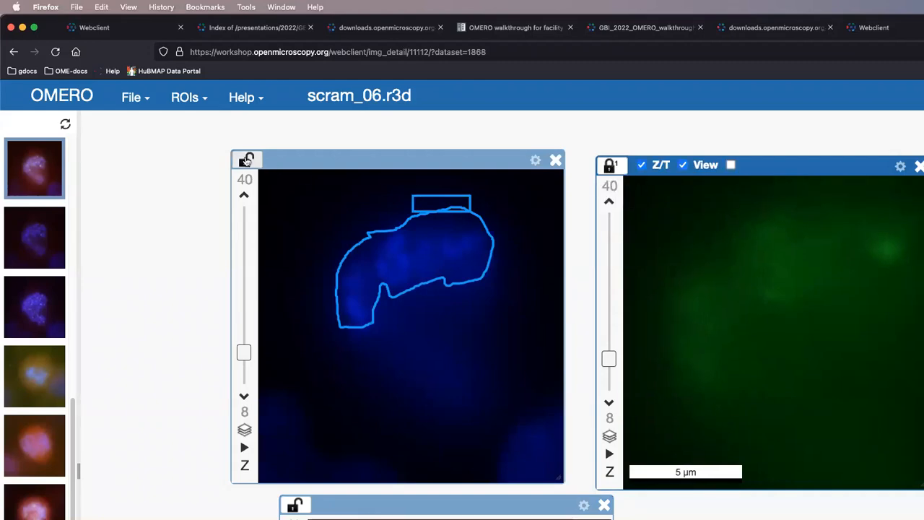
click(247, 159)
click(246, 182)
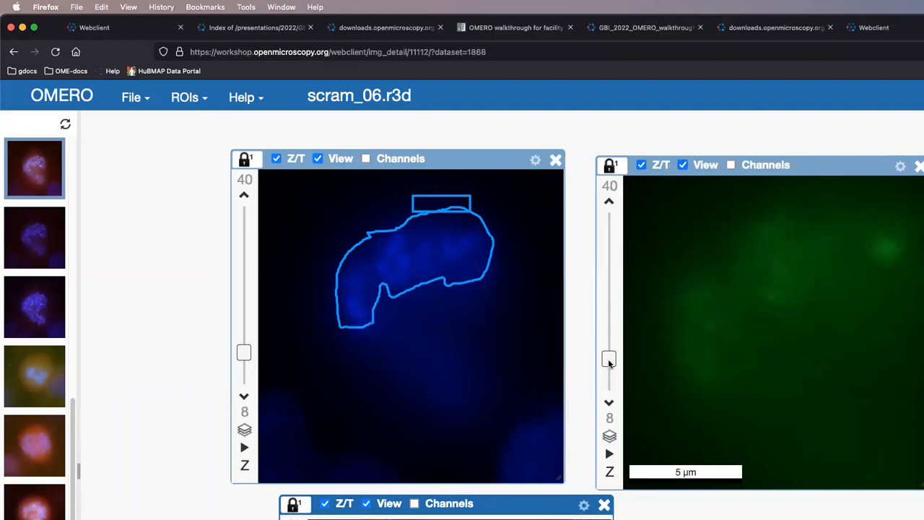
- Move the linked viewers through the Z-stack to plane 31 and fit the whole nucleus in the shared view
click(609, 310)
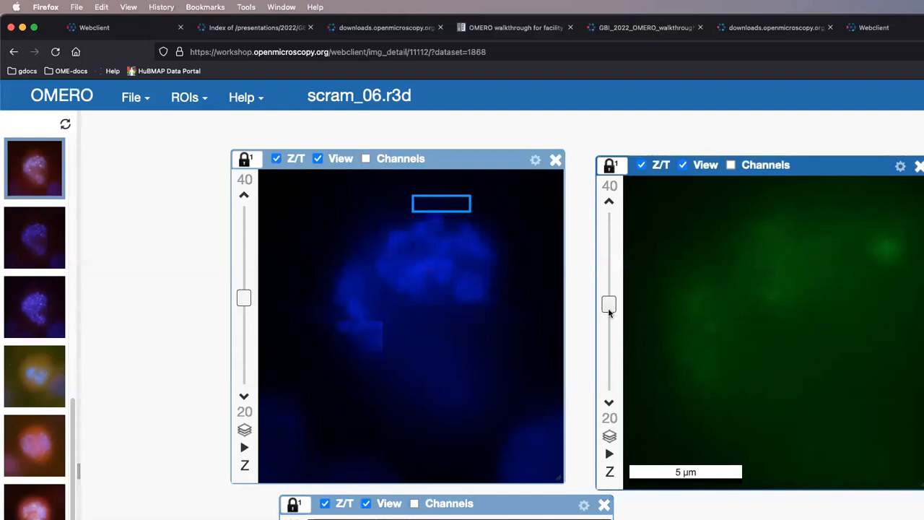
drag(609, 311, 613, 270)
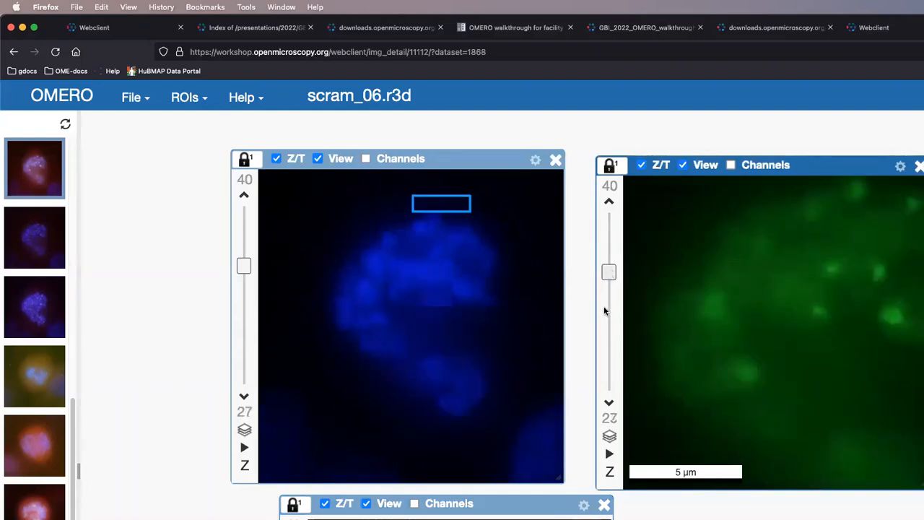
drag(605, 310, 616, 253)
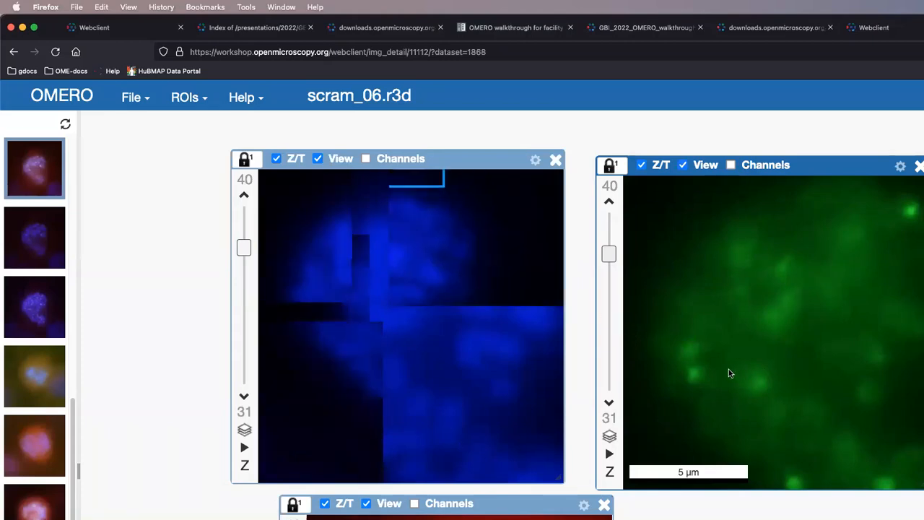
scroll(713, 253, down, 2)
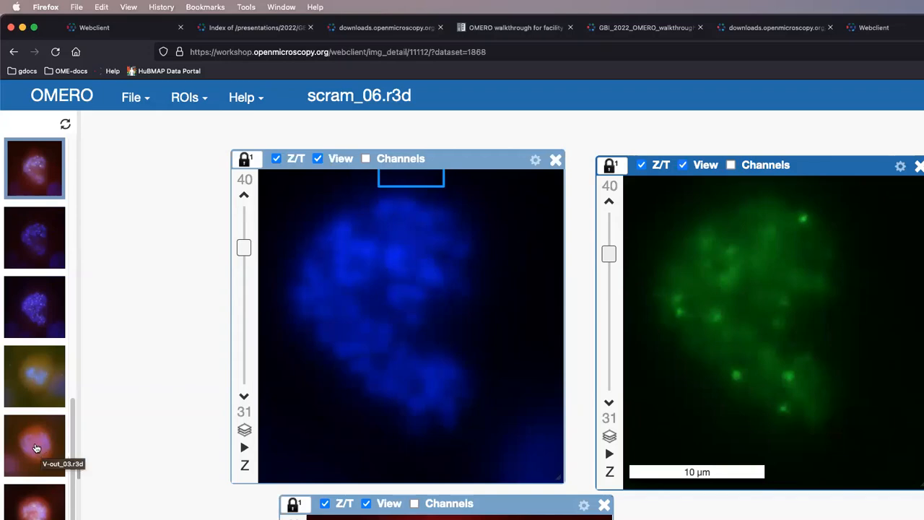
- Open V-out_03.r3d in an additional viewer window and load V-out_01.r3d into the third viewer
drag(36, 449, 375, 510)
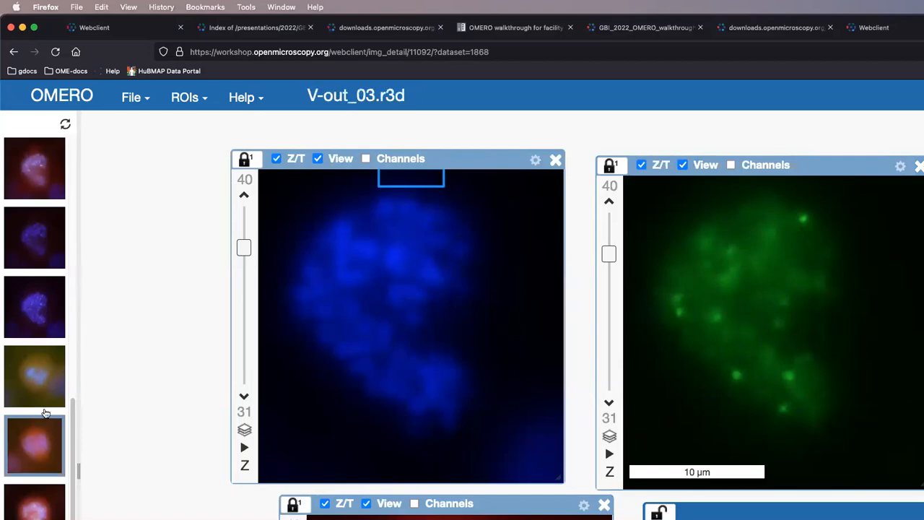
drag(42, 382, 329, 504)
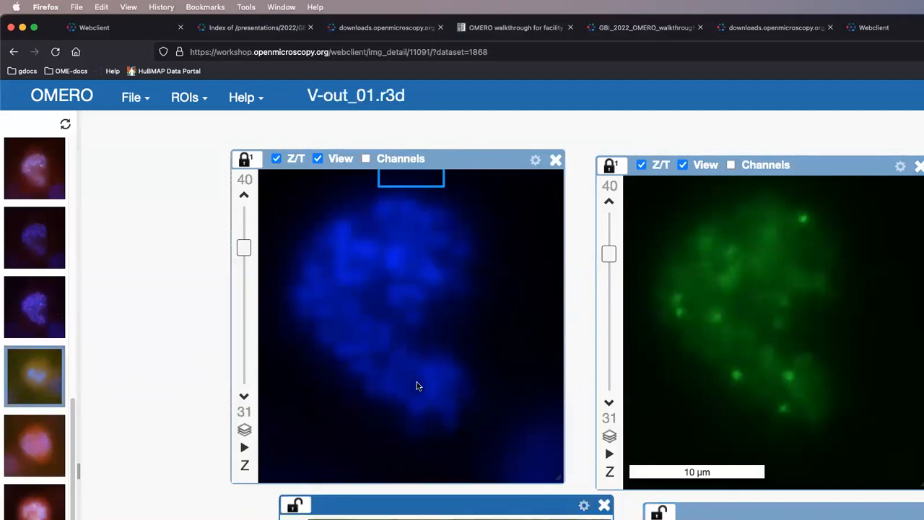
- Replace the green-channel viewer's image with V-out_04.r3d, and open scram_06.r3d_D3D.dv in a further window partly overlapping it
click(802, 169)
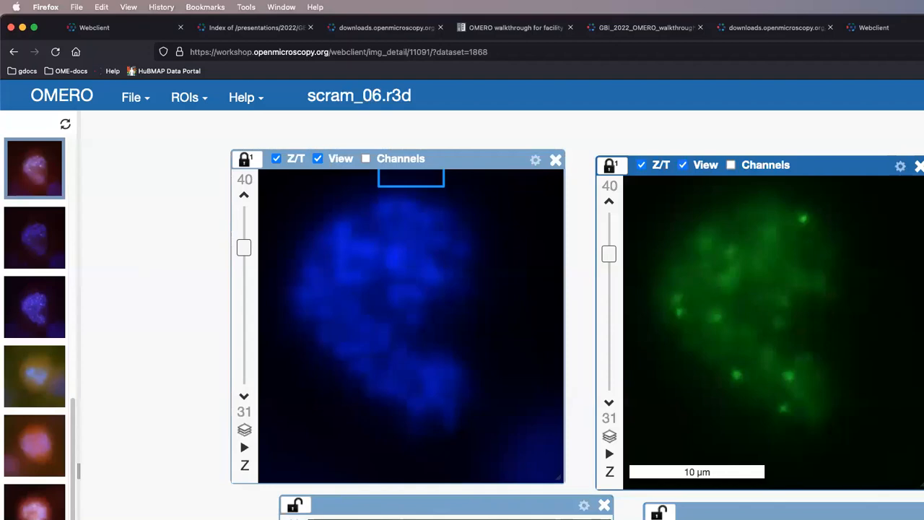
click(35, 514)
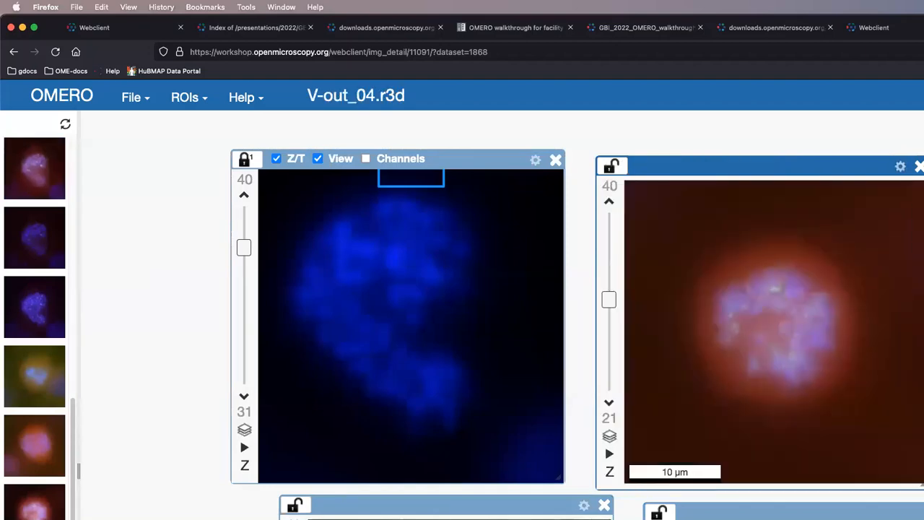
click(47, 249)
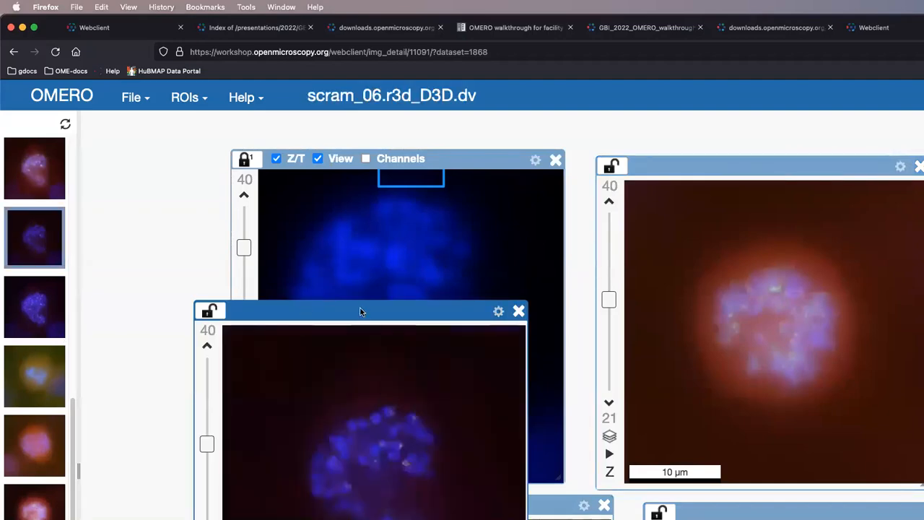
drag(361, 309, 923, 296)
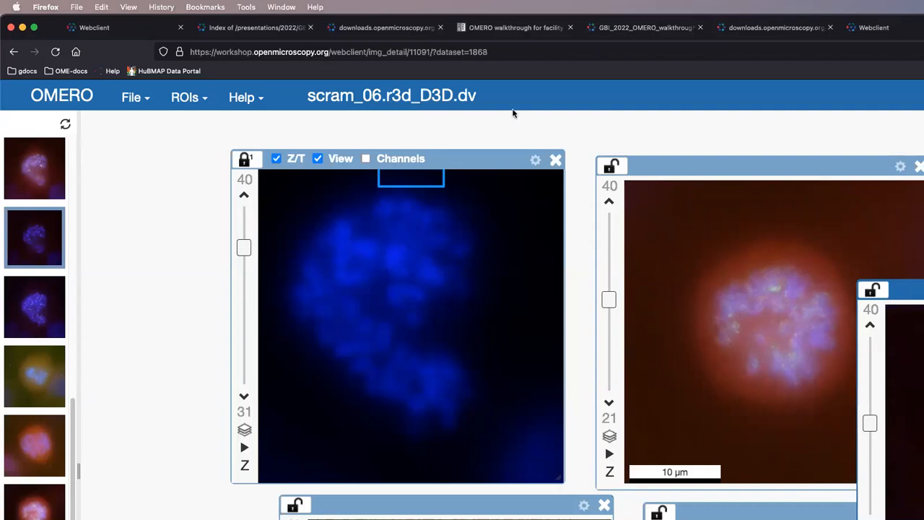
- Leave the image viewer for the first webclient page, set the display's scaled resolution to 1600 × 900, and close System Preferences
click(133, 29)
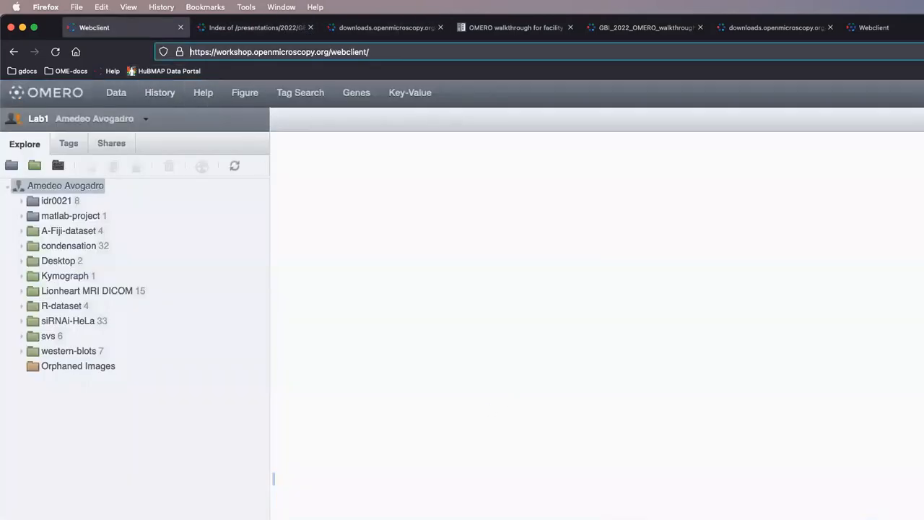
key(super+Tab)
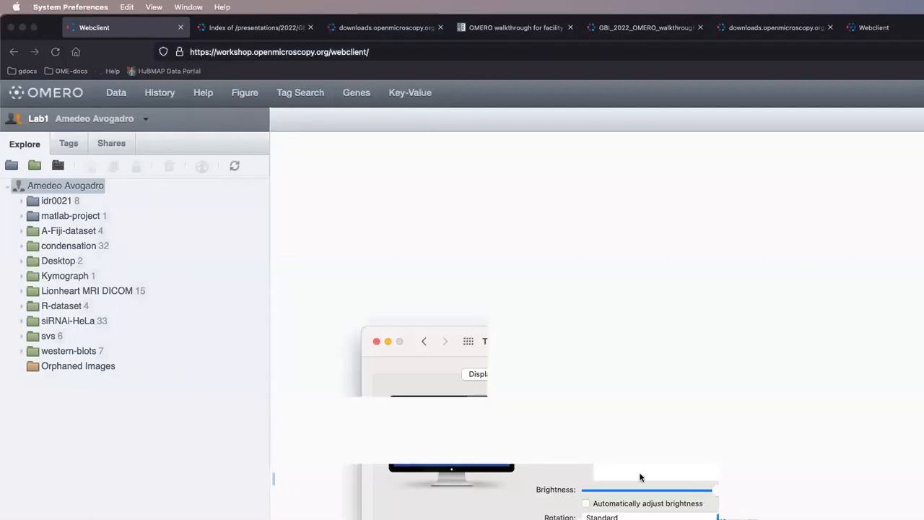
click(640, 450)
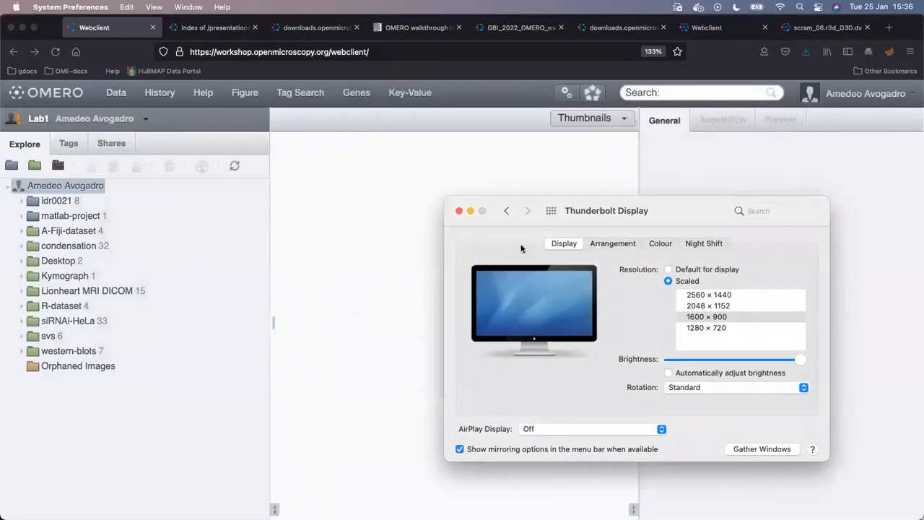
click(459, 211)
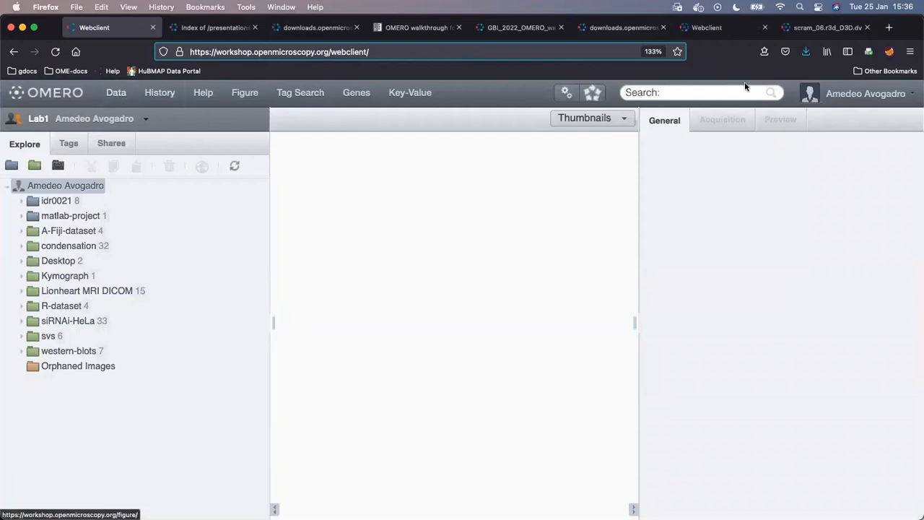
- In the webclient showing the siRNAi-HeLa dataset, select IN_02.r3d_D3D.dv and show its key-value pairs and attachments sections
click(718, 28)
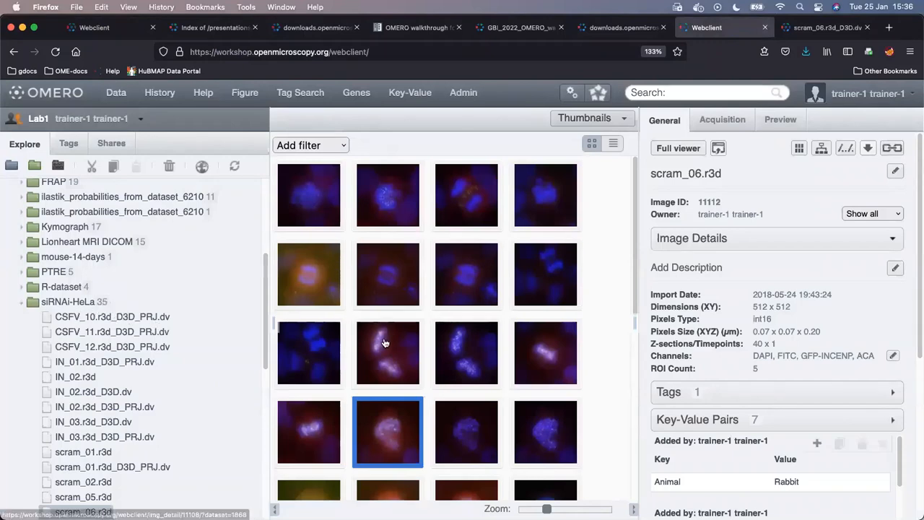
click(405, 292)
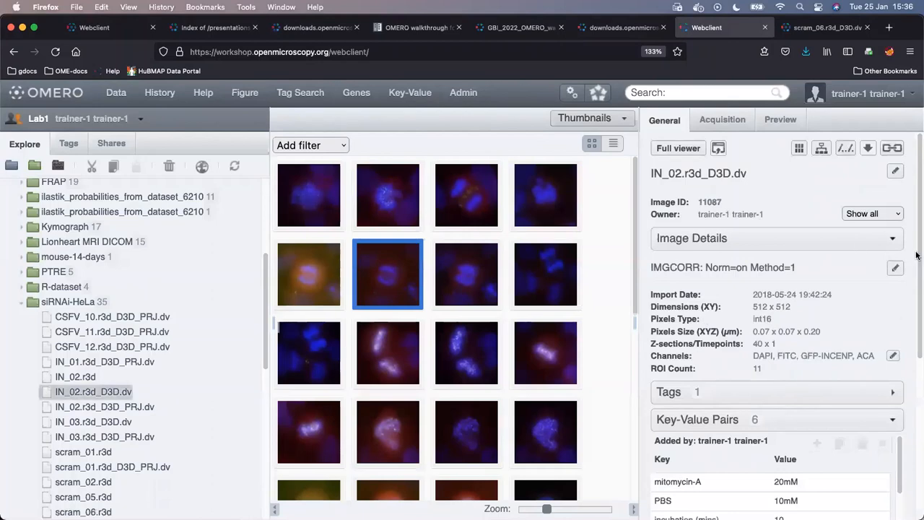
drag(917, 255, 916, 439)
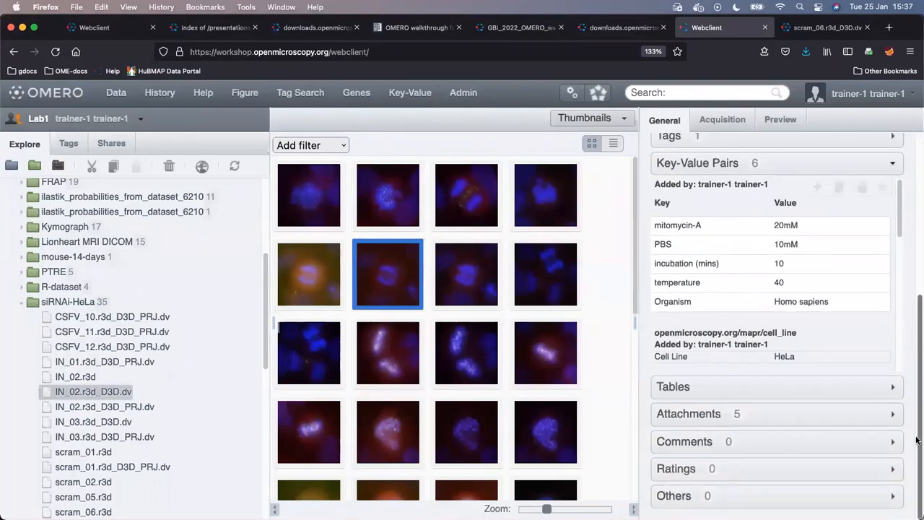
- Filter the siRNAi-HeLa dataset's thumbnails by the Anaphase tag
drag(917, 386, 917, 259)
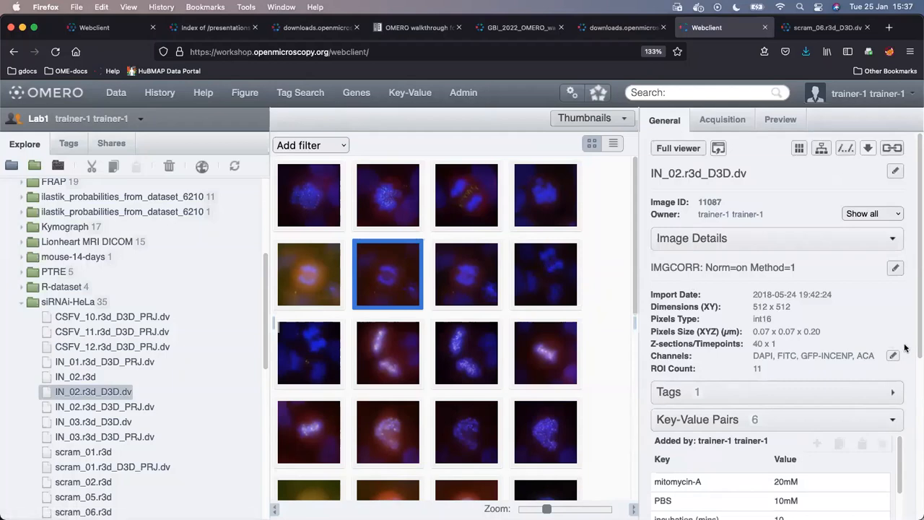
scroll(906, 348, down, 5)
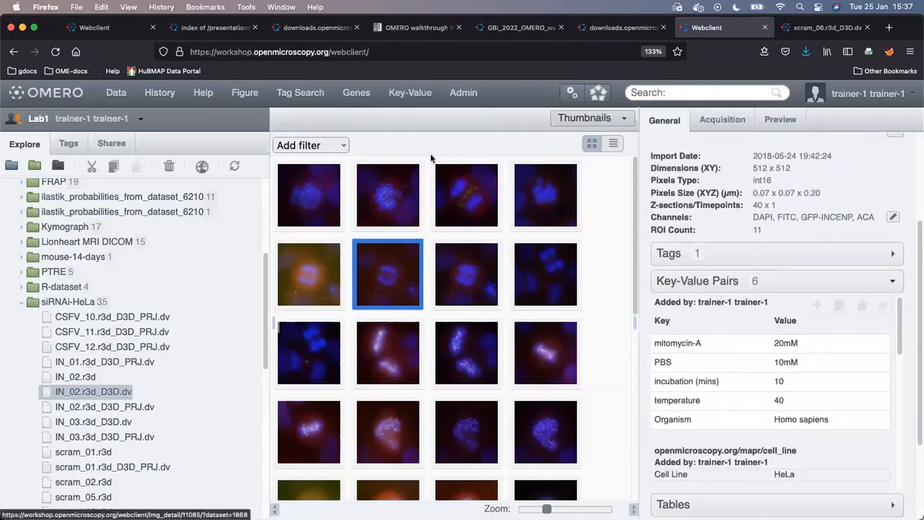
click(344, 146)
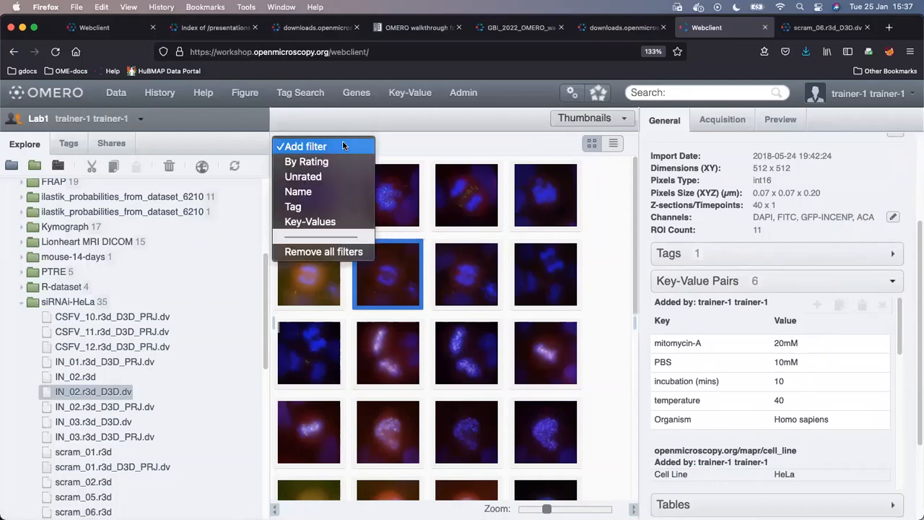
click(310, 208)
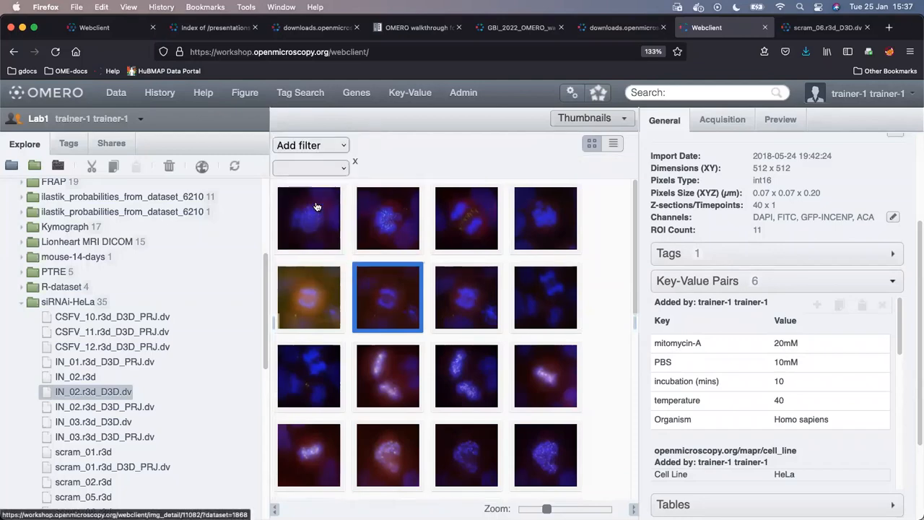
click(344, 165)
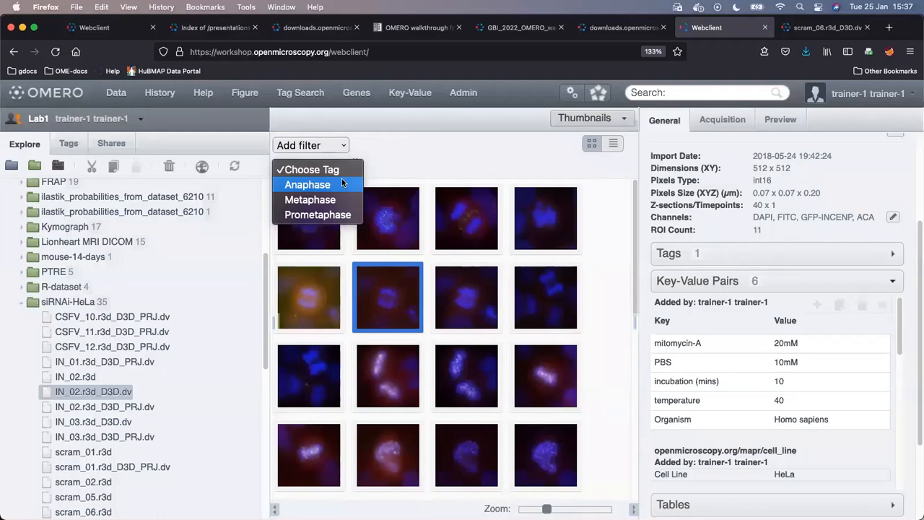
click(343, 187)
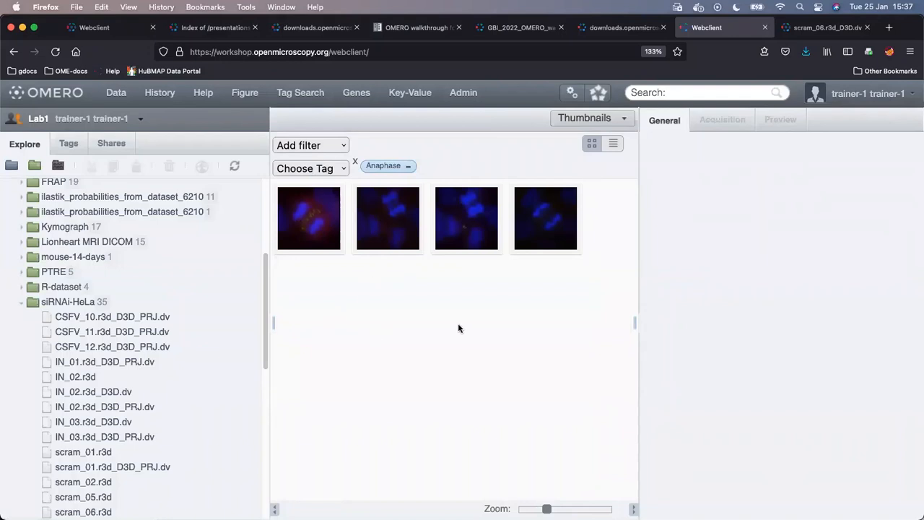
- Select CSFV_12.r3d_D3D_PRJ.dv among the filtered images and show its tags alongside its key-value pairs
click(307, 215)
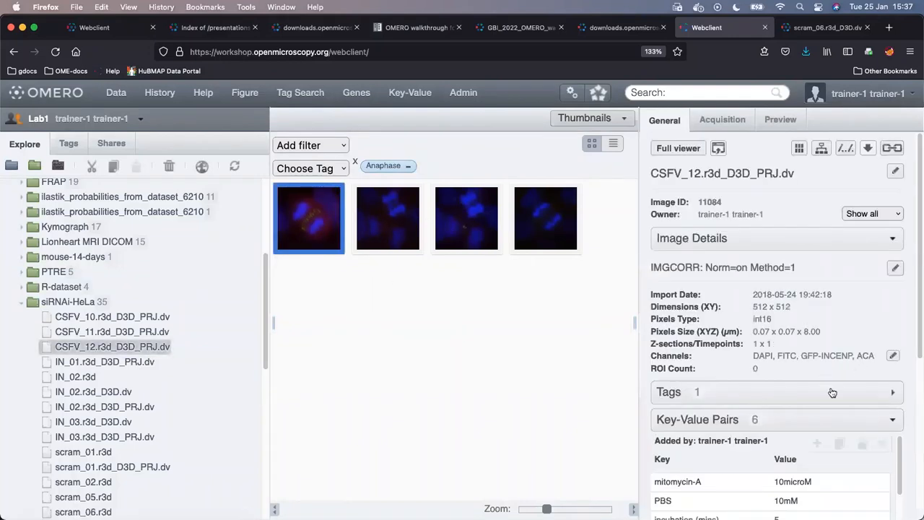
click(891, 392)
scroll(917, 353, down, 5)
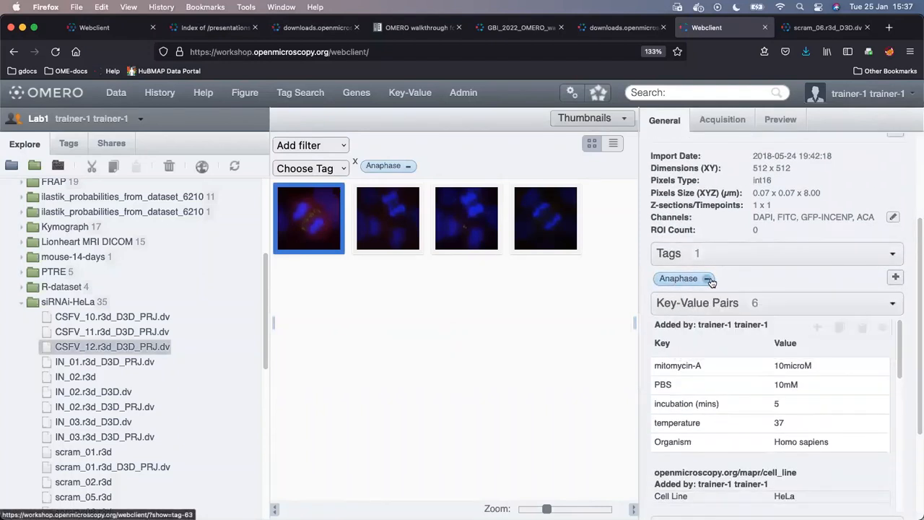
- Try adding a new tag named new-for-gbi to CSFV_12.r3d_D3D_PRJ.dv, reset the tag selection and leave it without saving
click(894, 280)
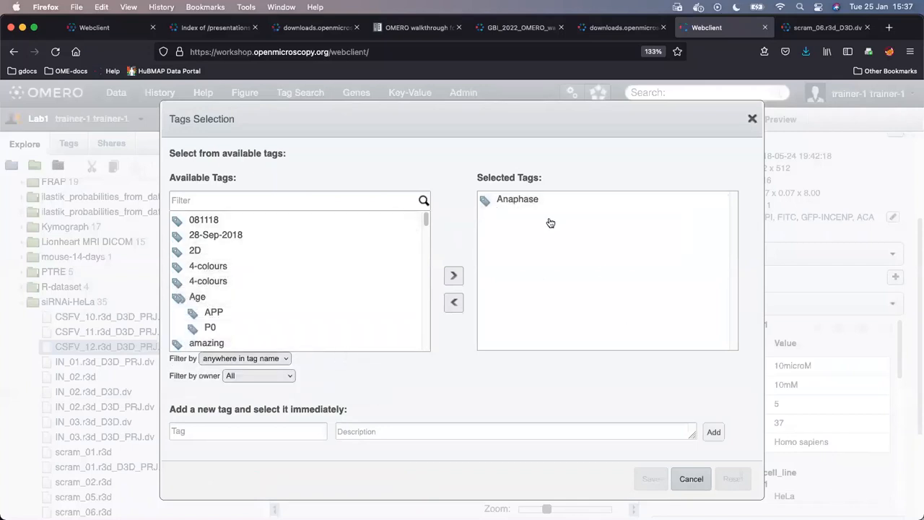
drag(323, 120, 407, 107)
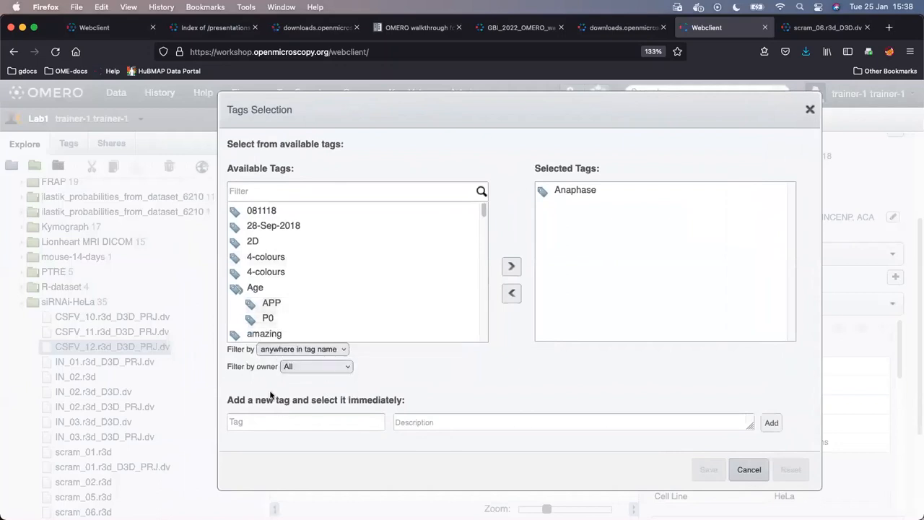
click(243, 424)
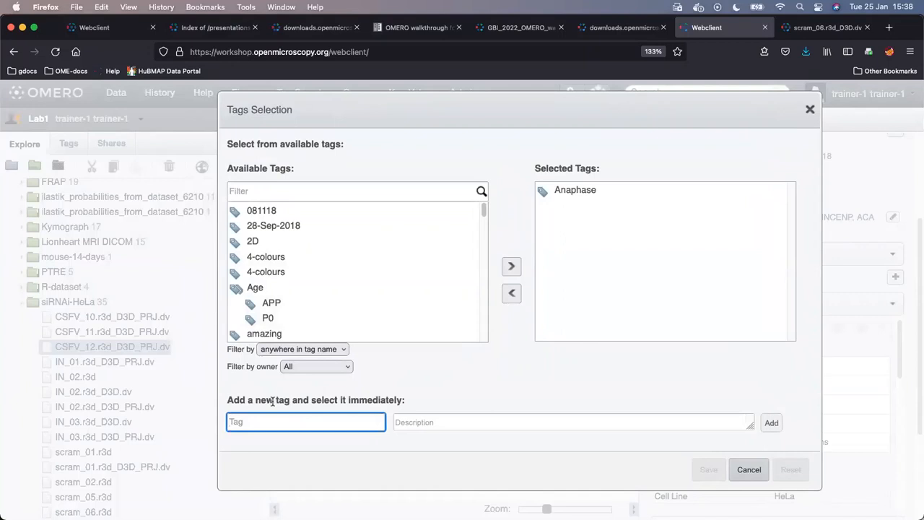
text(new-for-gbi)
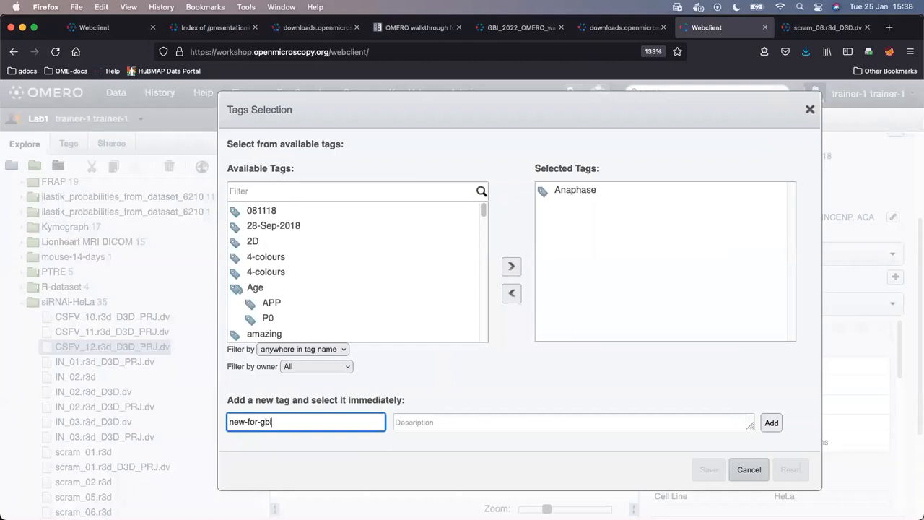
key(Return)
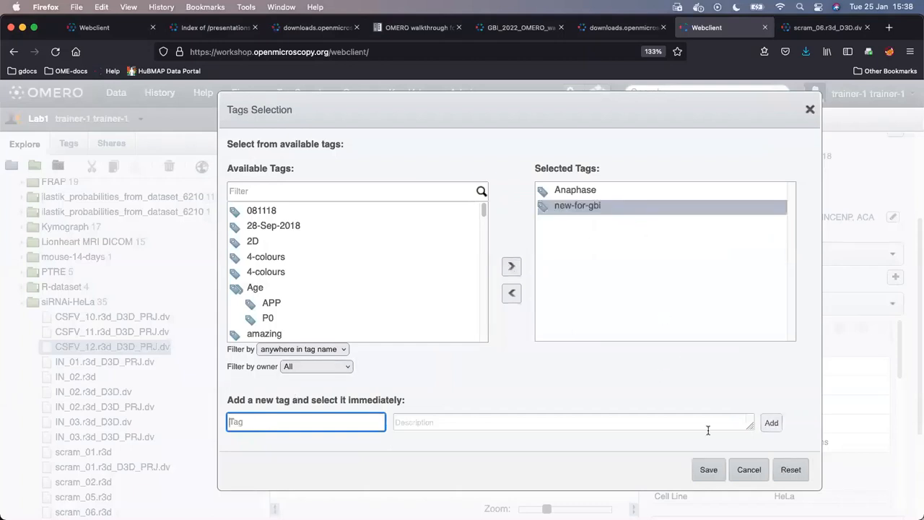
click(790, 470)
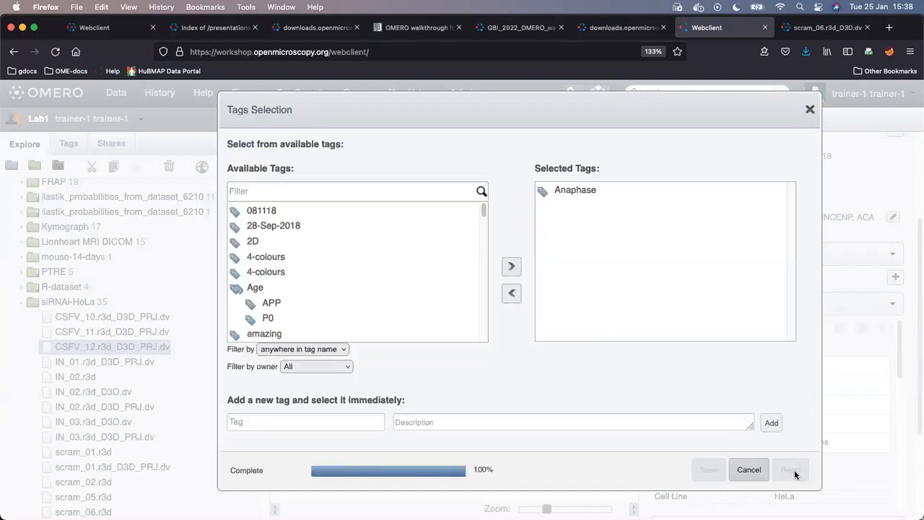
click(750, 471)
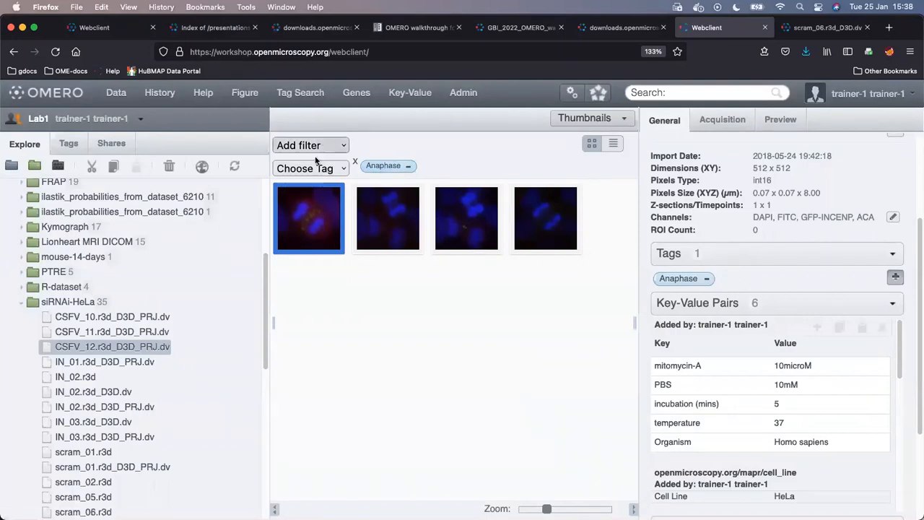
- Replace the Anaphase tag filter on the dataset's thumbnails with Metaphase
click(356, 164)
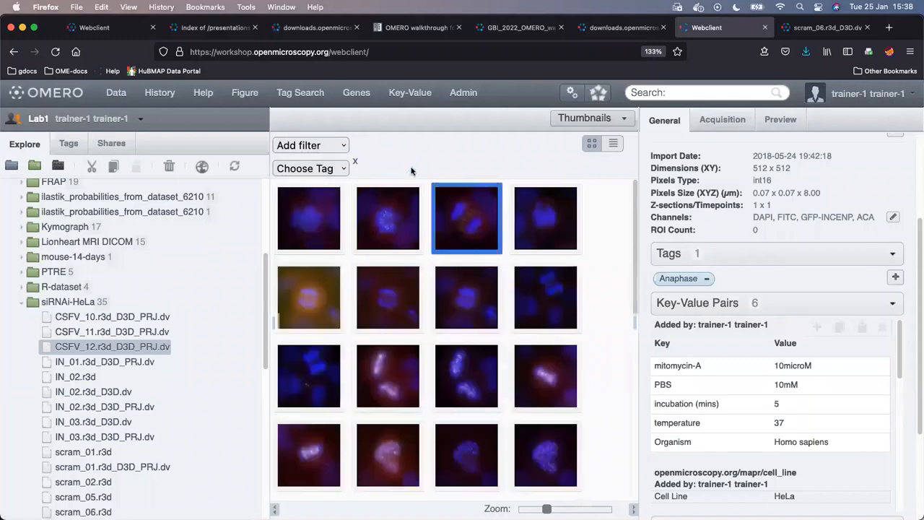
click(346, 168)
click(345, 198)
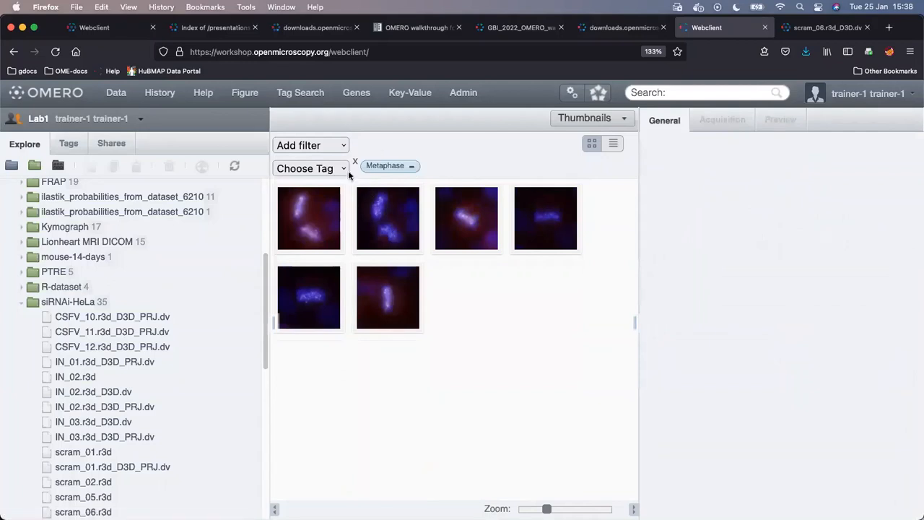
- Switch the tag filter from Metaphase to Prometaphase and examine the metadata of CSFV_11.r3d_D3D_PRJ.dv
click(413, 167)
click(345, 169)
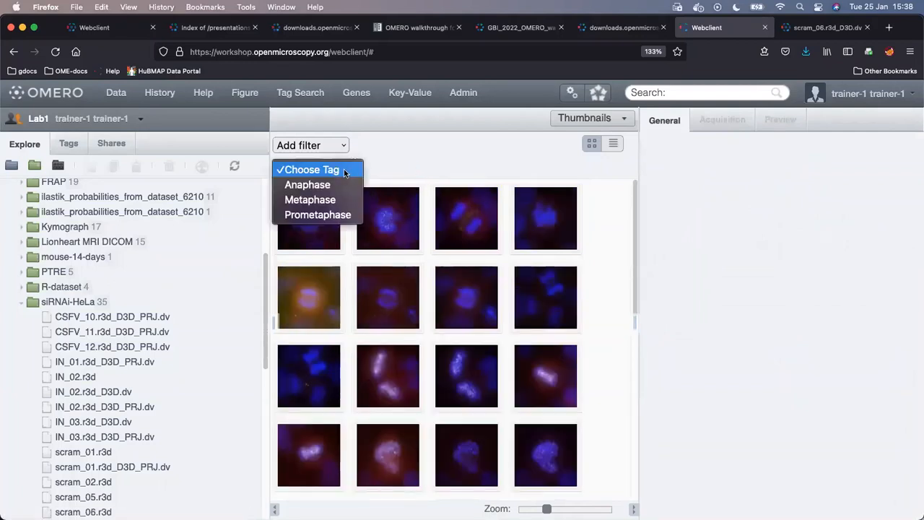
click(337, 215)
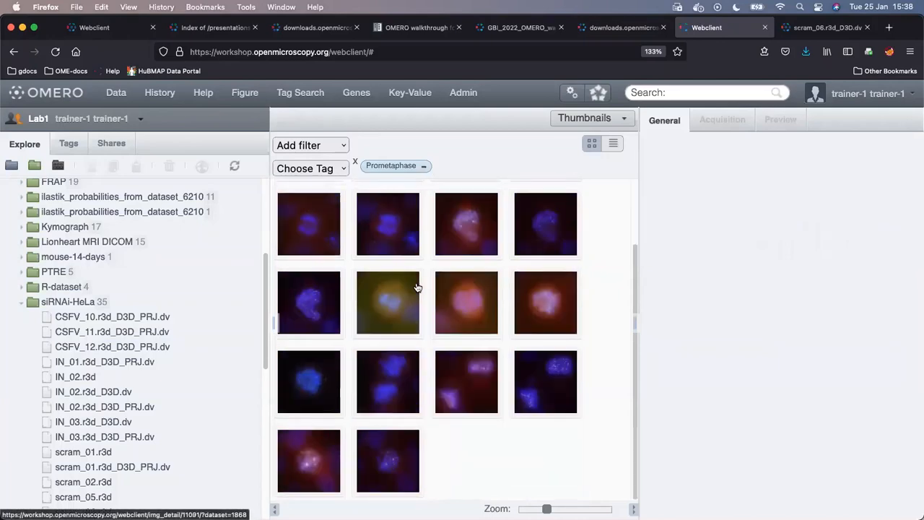
scroll(416, 288, up, 2)
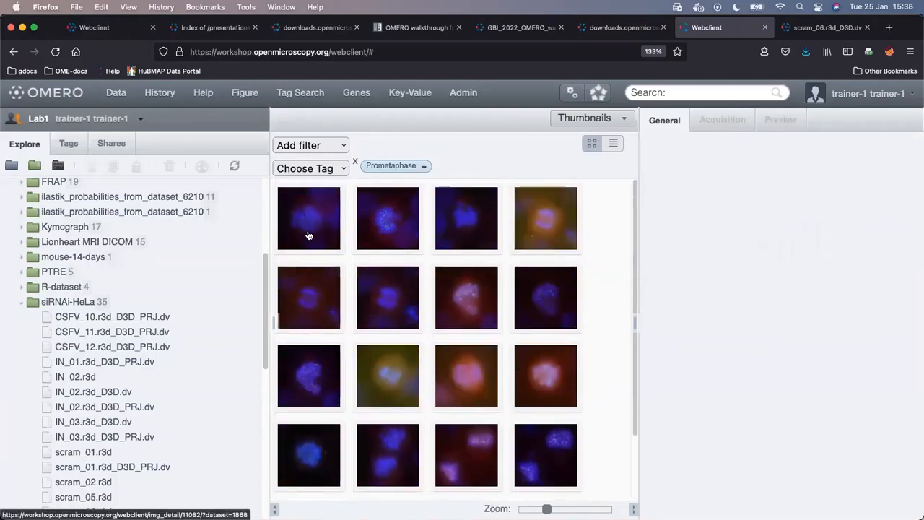
click(390, 234)
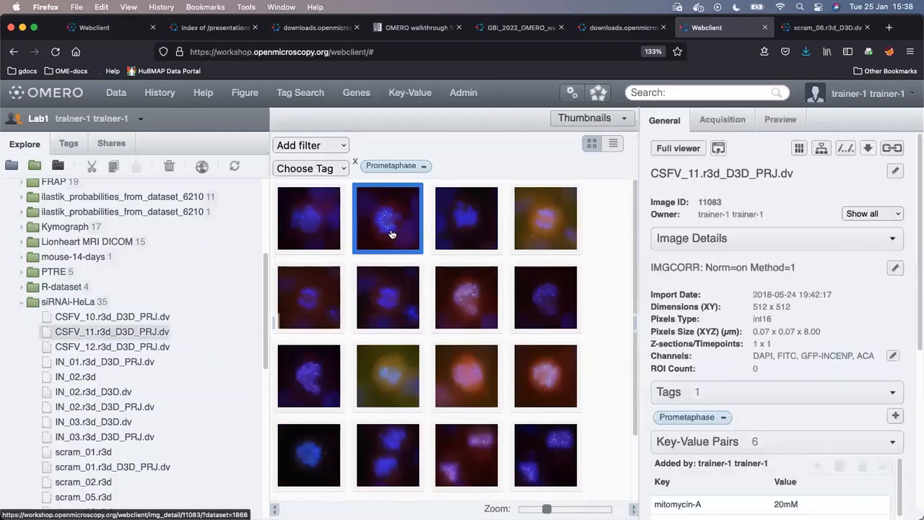
scroll(917, 408, down, 5)
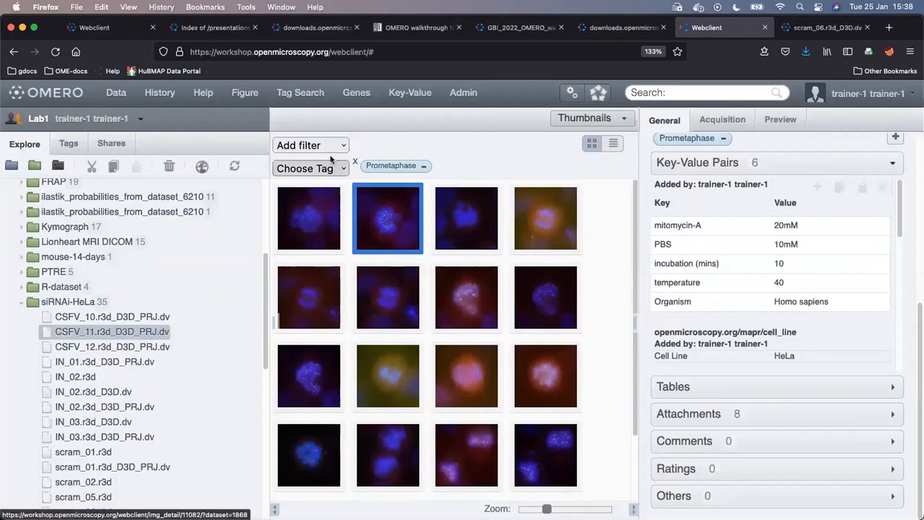
- Remove the tag filter and filter the dataset's thumbnails by a five-star rating
click(355, 162)
click(346, 146)
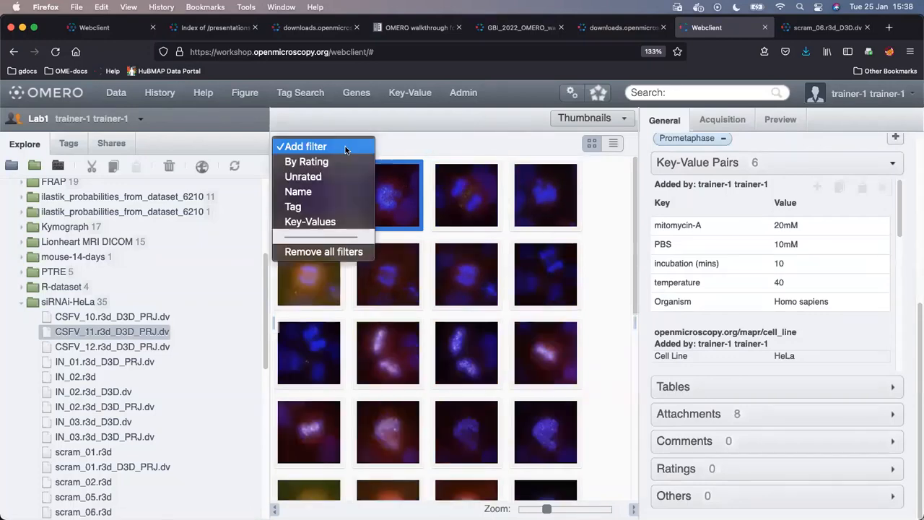
click(339, 161)
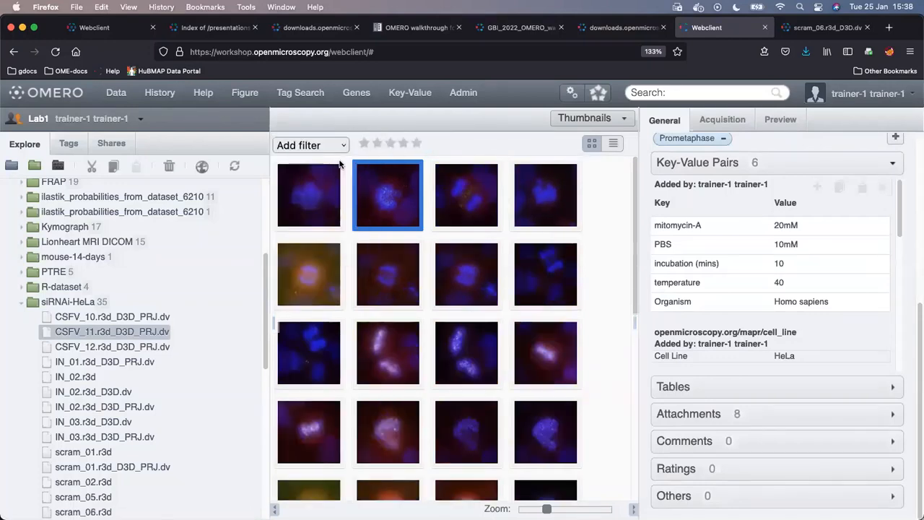
click(417, 144)
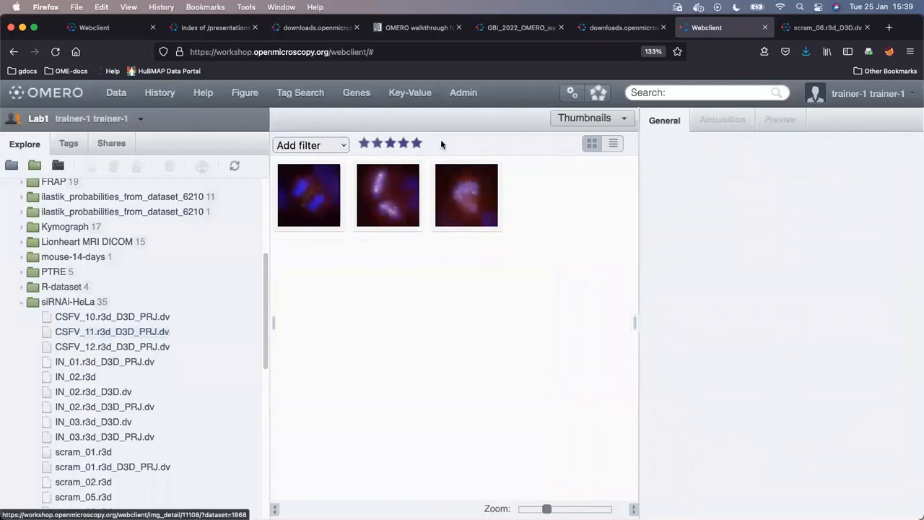
- Select CSFV_12.r3d_D3D_PRJ.dv among the rating-filtered images and show its ratings section
click(299, 217)
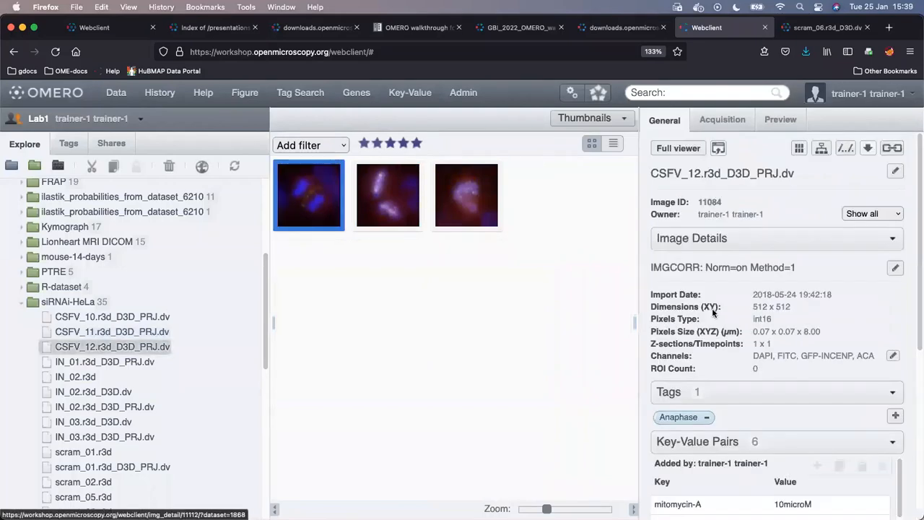
scroll(917, 364, down, 5)
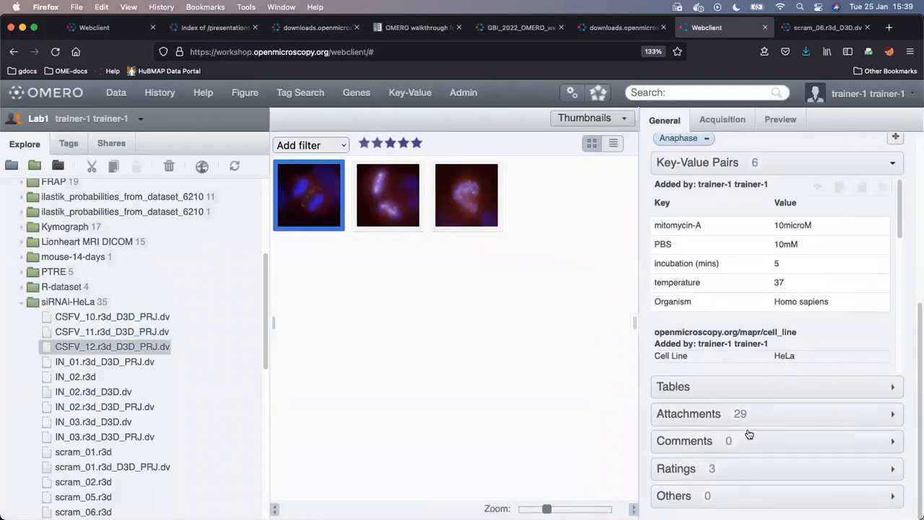
click(728, 474)
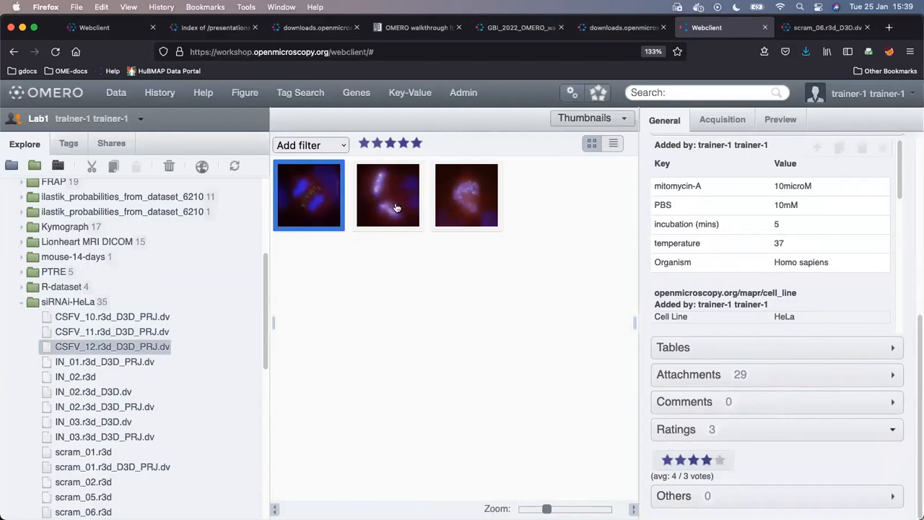
scroll(792, 348, up, 10)
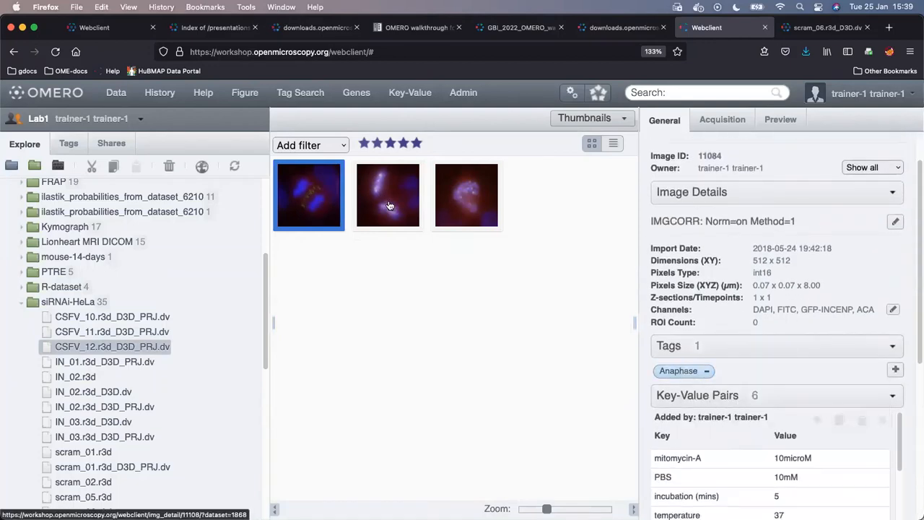
- Select scram_01.r3d and examine its tags and key-value pairs
click(416, 211)
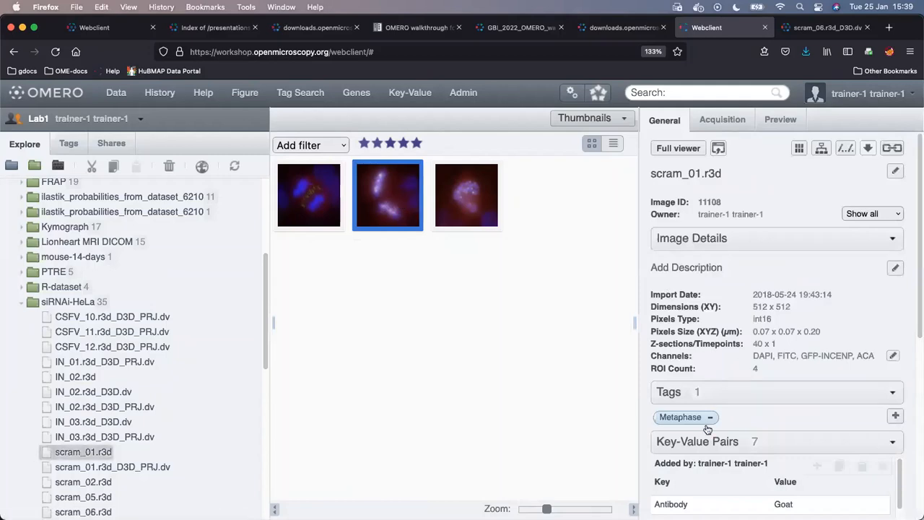
scroll(820, 421, down, 5)
scroll(820, 421, down, 10)
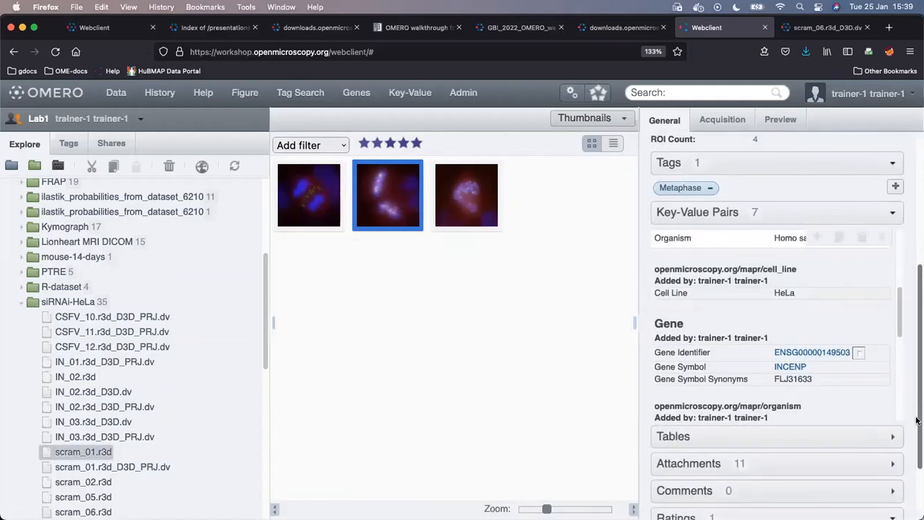
- Select scram_06.r3d, examine its key-value pairs, and collapse that section to reach its rating
click(478, 195)
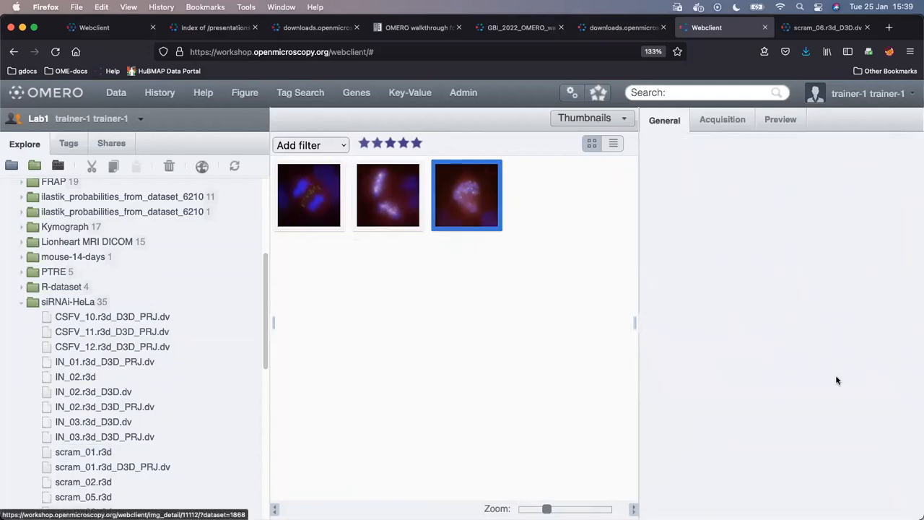
scroll(916, 437, down, 3)
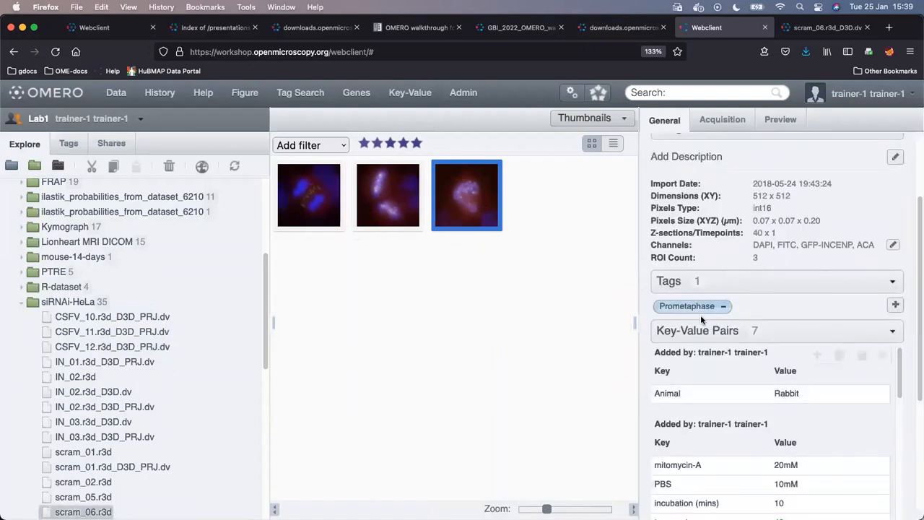
scroll(706, 358, down, 3)
scroll(705, 358, down, 5)
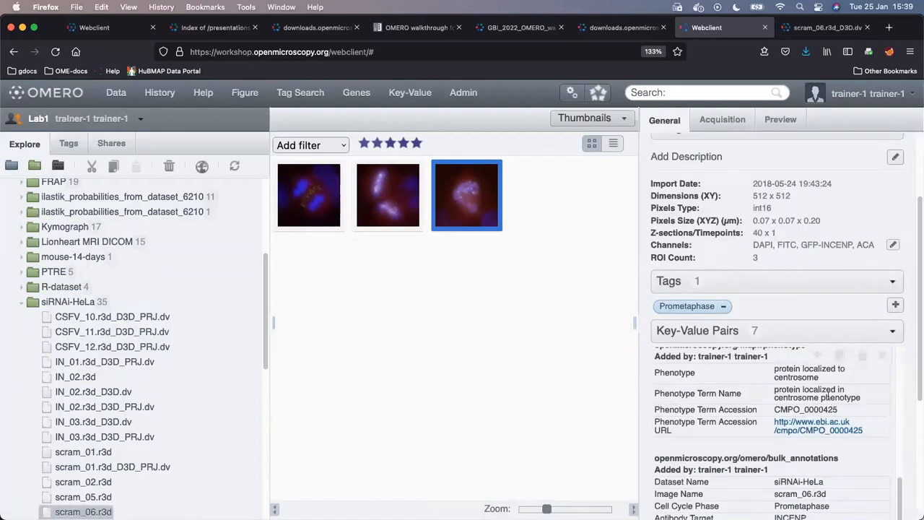
click(832, 334)
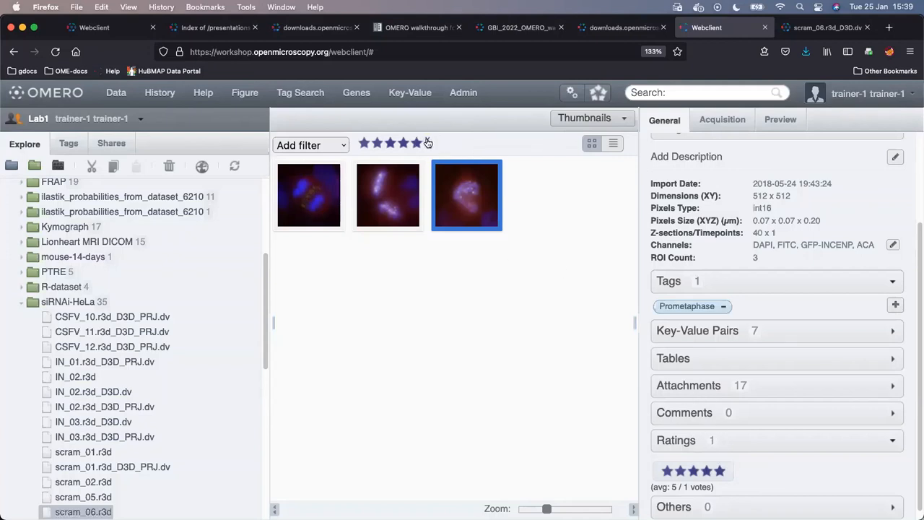
- Clear the star-rating filter and show the key-value pairs of IN_02.r3d with its tags section collapsed
click(428, 143)
click(326, 280)
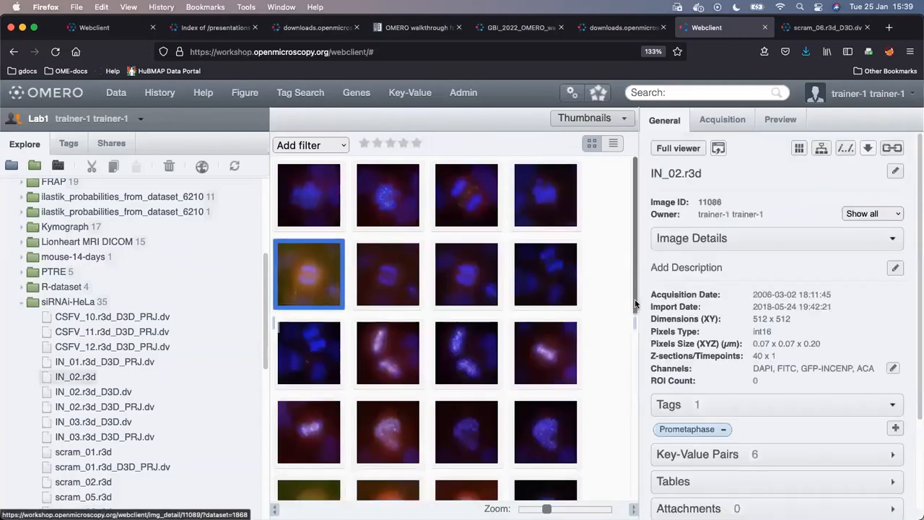
click(892, 404)
scroll(903, 353, down, 3)
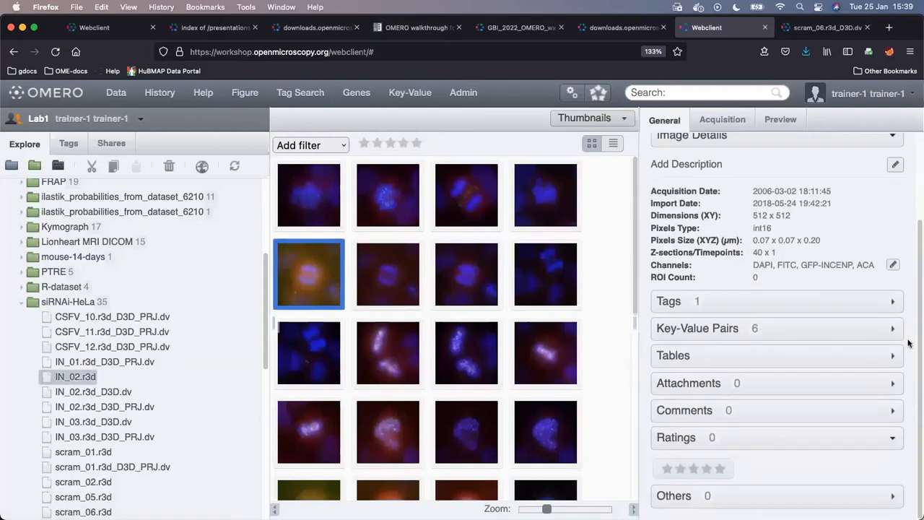
click(801, 333)
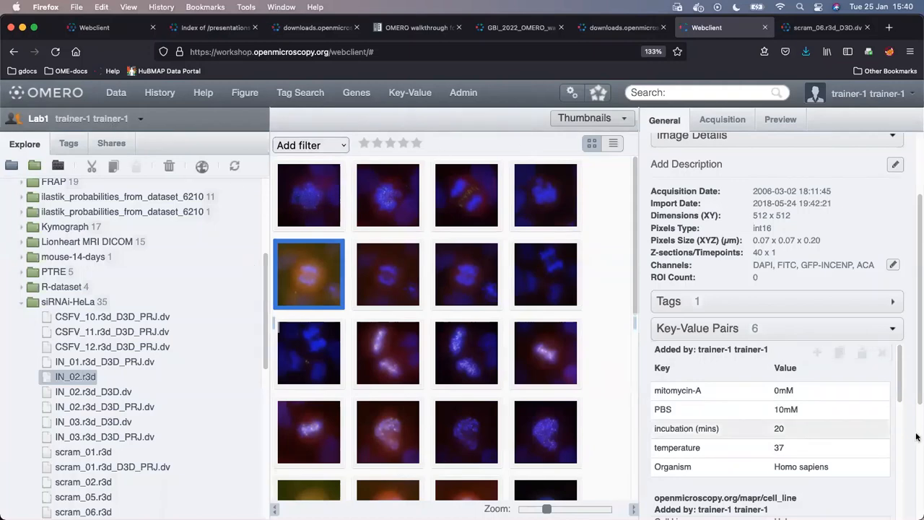
- Examine the key-value pairs of IN_02.r3d, including the cell line, gene, organism, phenotype and bulk annotation groups
scroll(917, 388, down, 5)
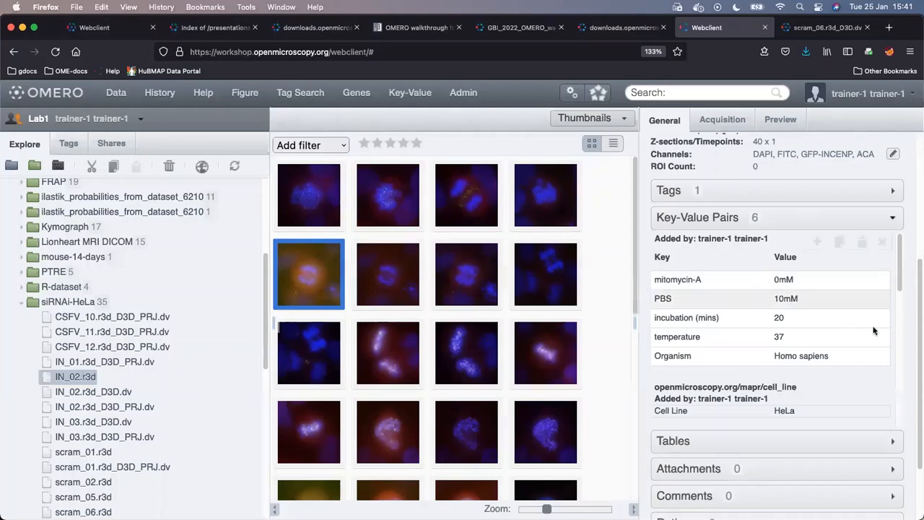
scroll(887, 264, down, 2)
scroll(887, 264, down, 1)
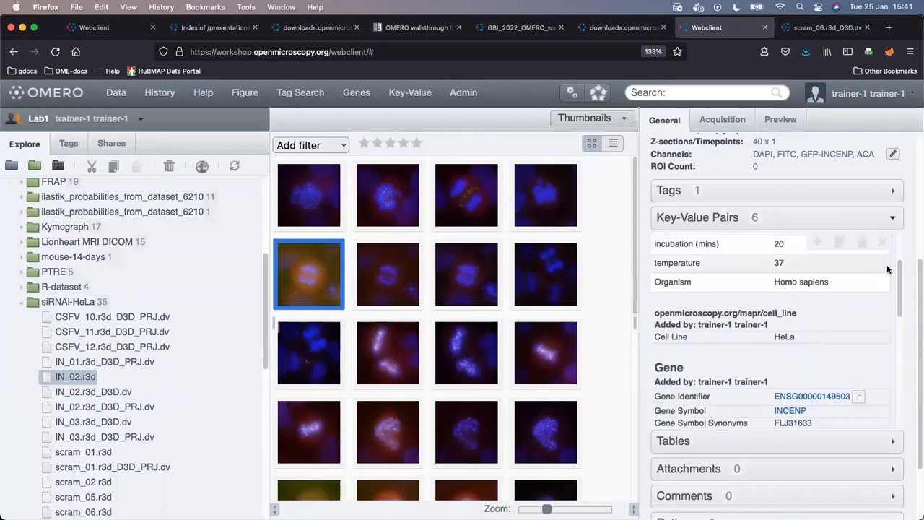
scroll(887, 265, up, 3)
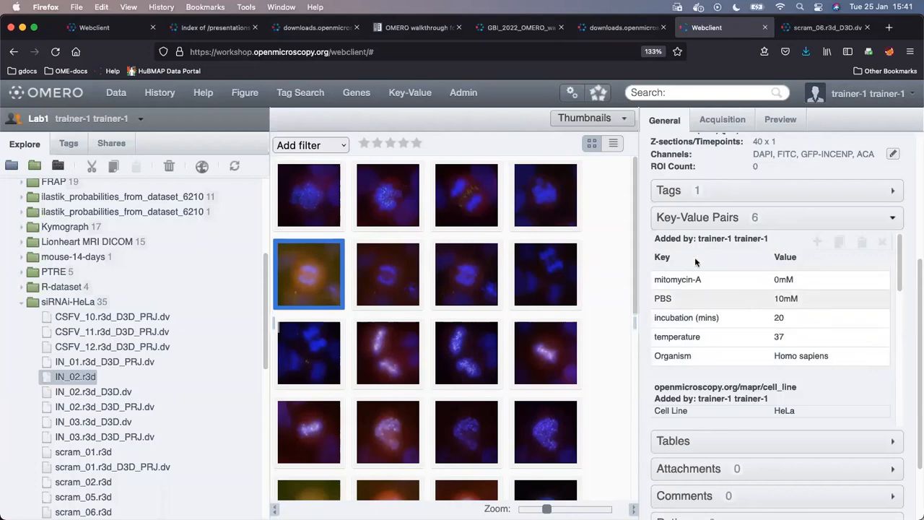
scroll(810, 370, down, 5)
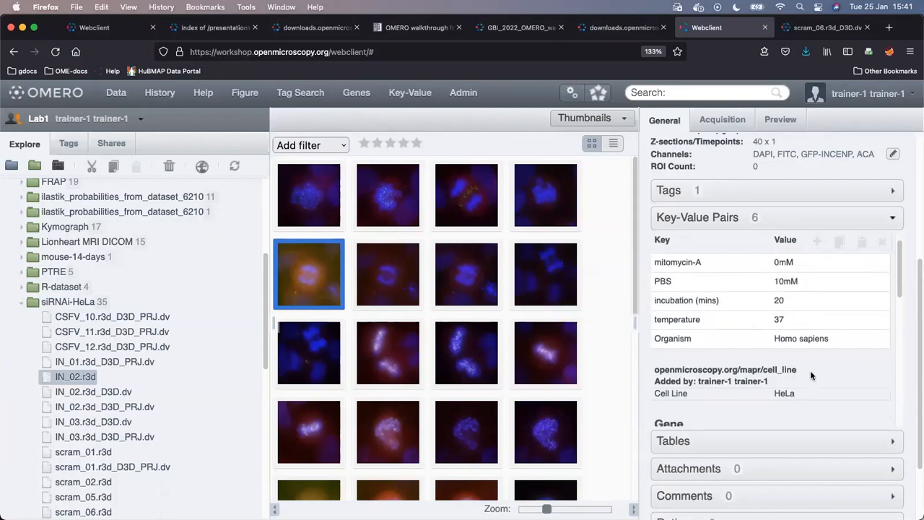
scroll(811, 371, down, 2)
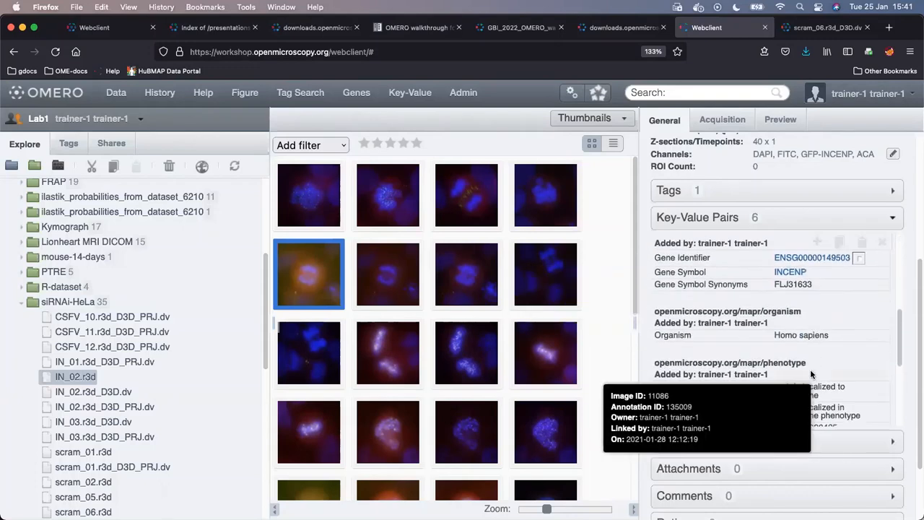
scroll(807, 359, up, 5)
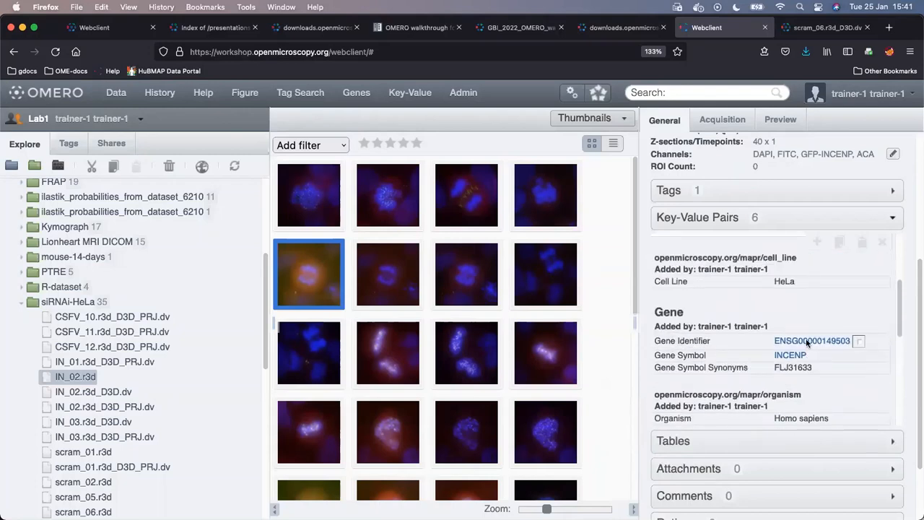
mouse_move(761, 327)
scroll(760, 327, down, 8)
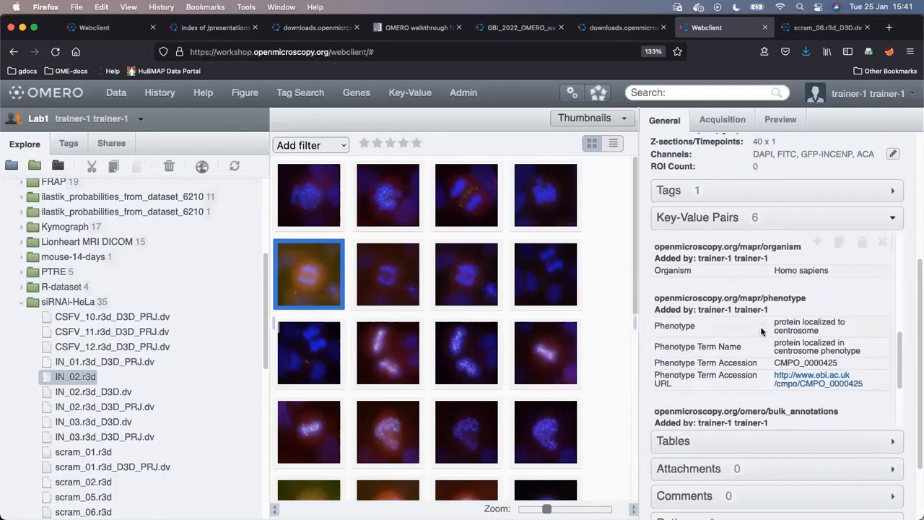
scroll(762, 330, up, 5)
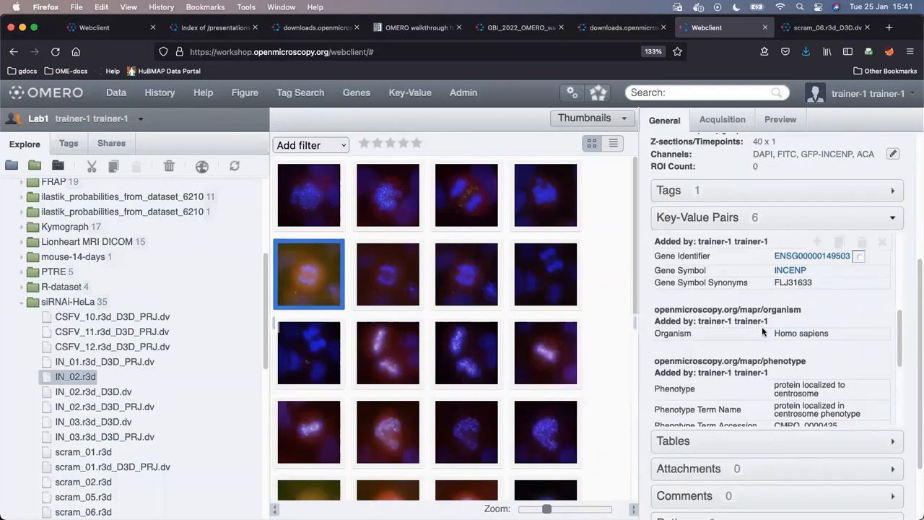
mouse_move(833, 332)
scroll(816, 318, up, 3)
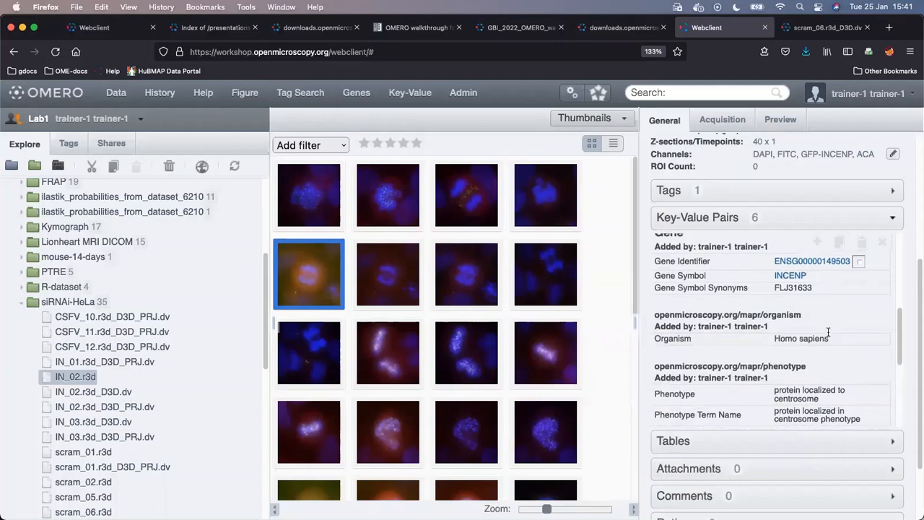
scroll(758, 374, down, 6)
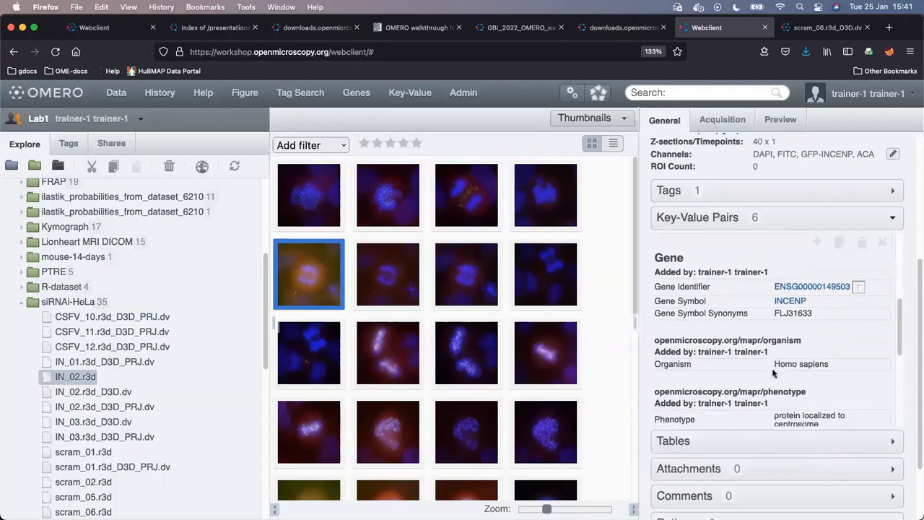
scroll(774, 372, down, 1)
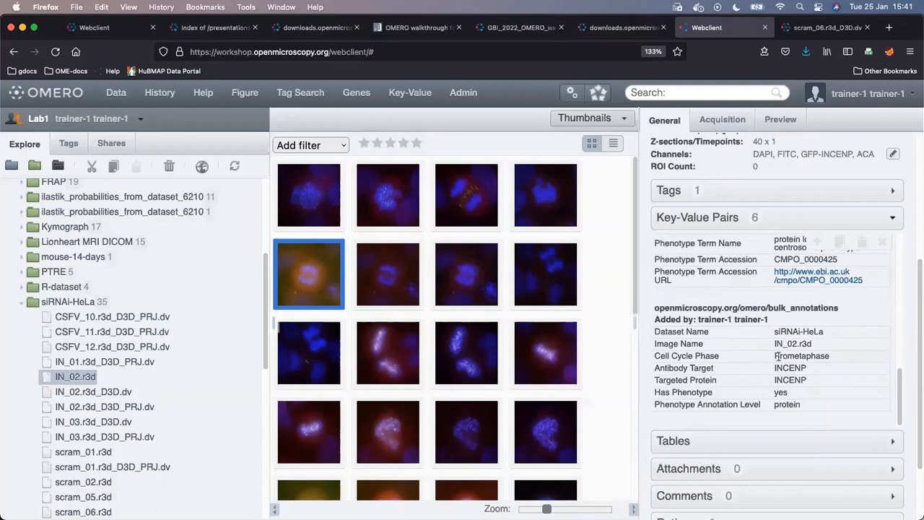
scroll(777, 356, up, 10)
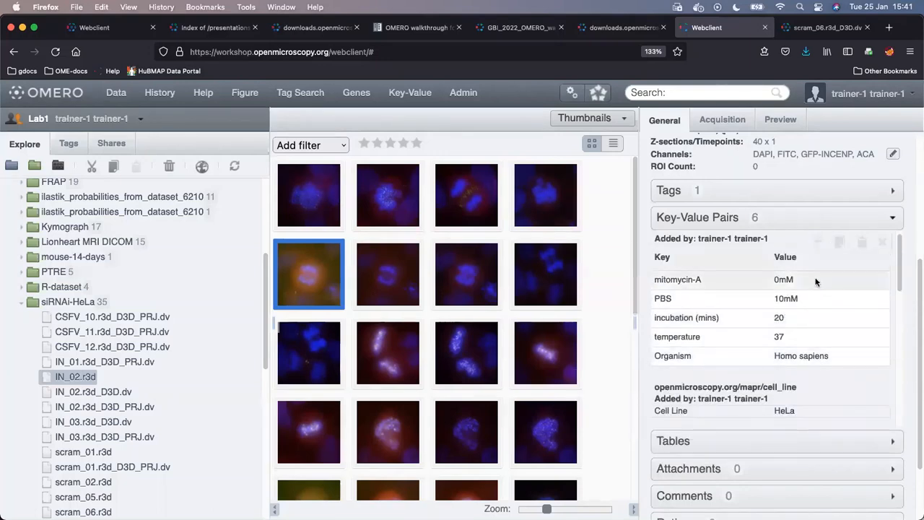
- Add a key-value pair below mitomycin-A with the key "secondary AB" and the value "goat"
click(816, 281)
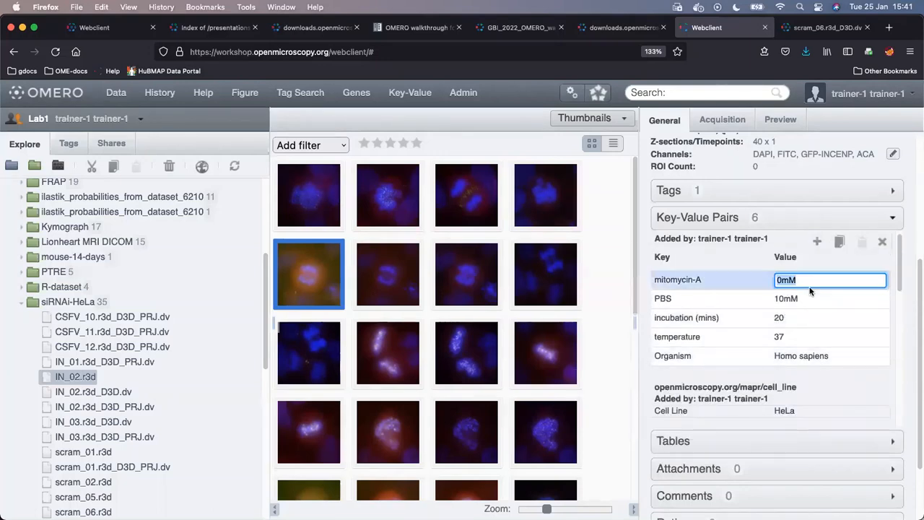
click(817, 242)
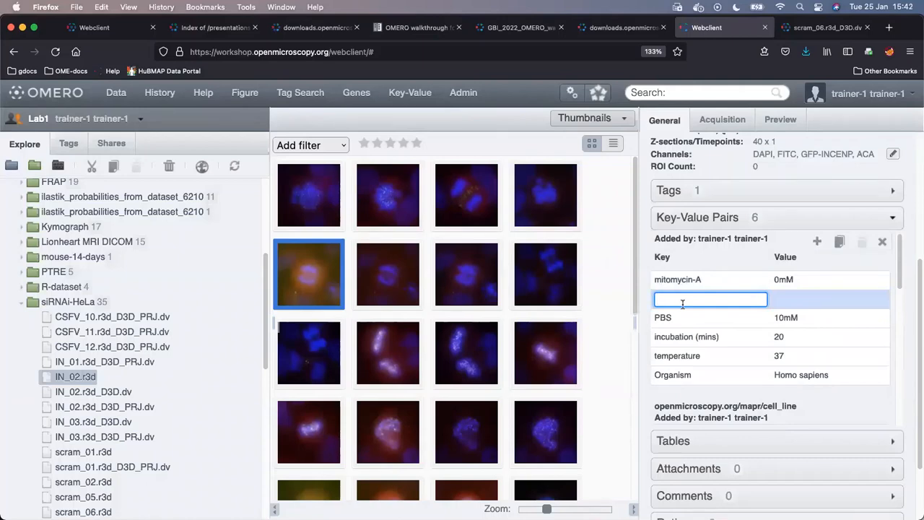
text(secondary AB)
key(Tab)
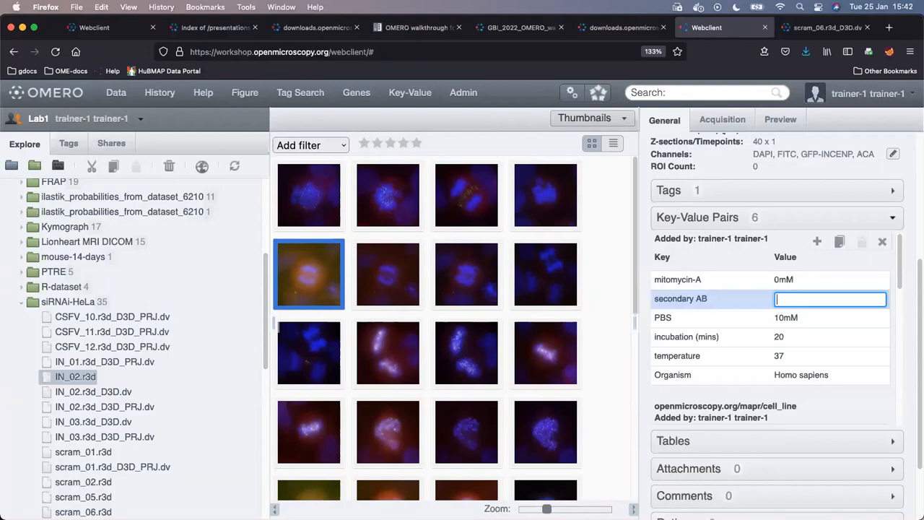
text(goat)
key(Tab)
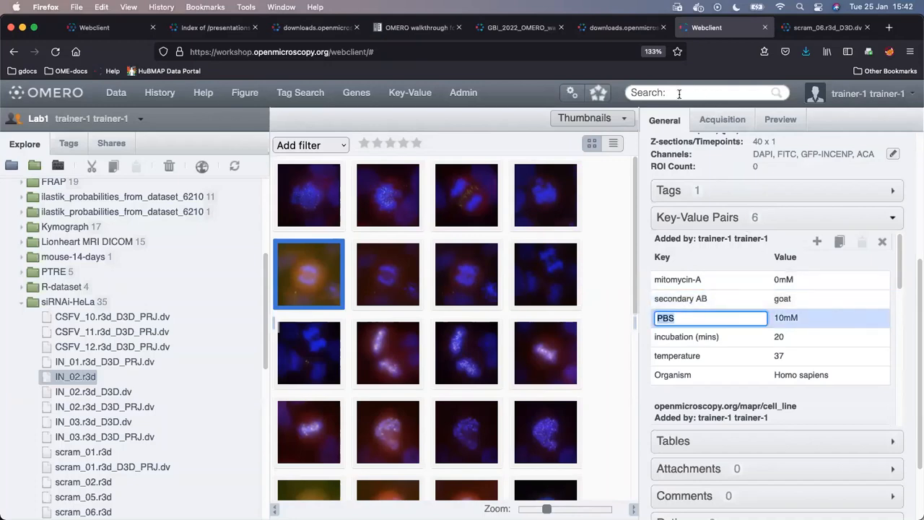
- Rename the "secondary AB" key to "secondary_AB" in the key-value pairs of IN_02.r3d
click(716, 305)
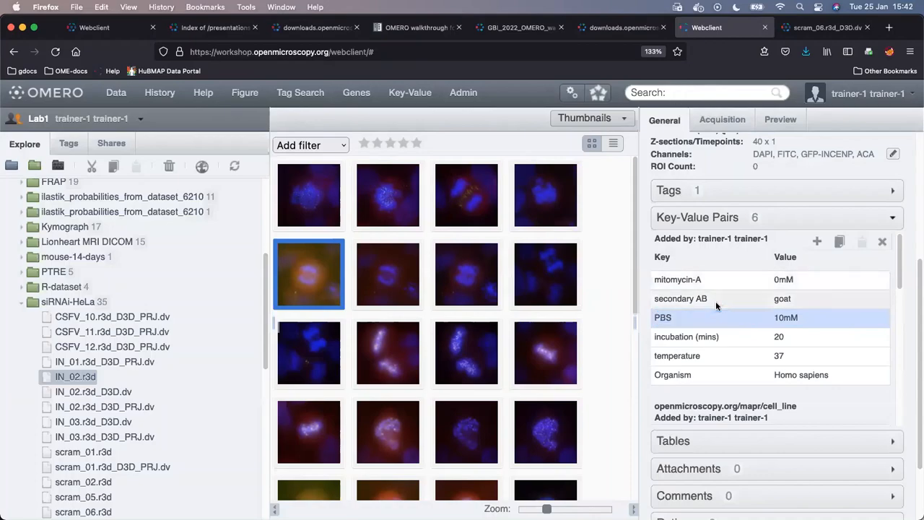
click(715, 304)
click(699, 299)
key(F11)
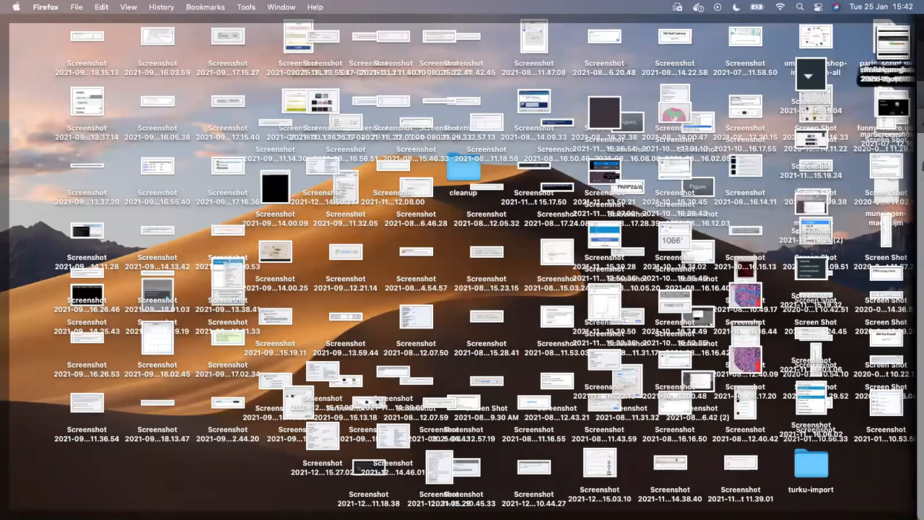
click(203, 489)
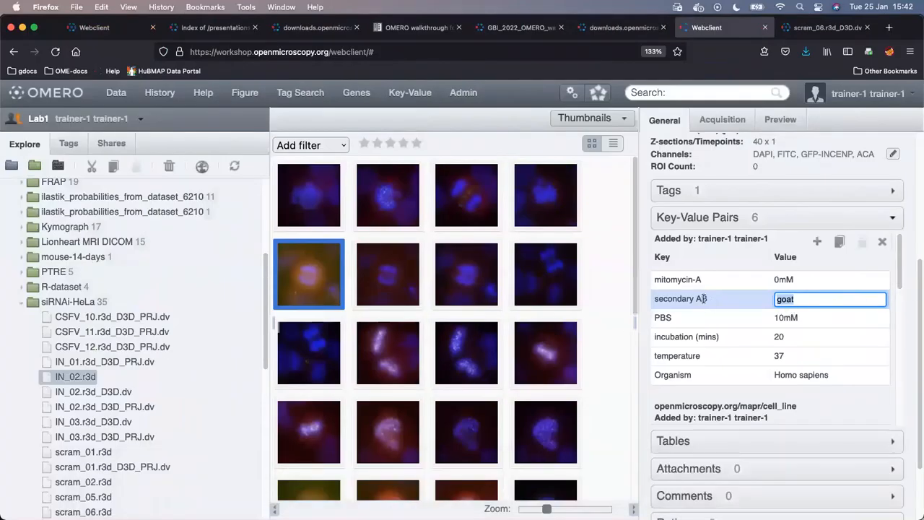
click(714, 298)
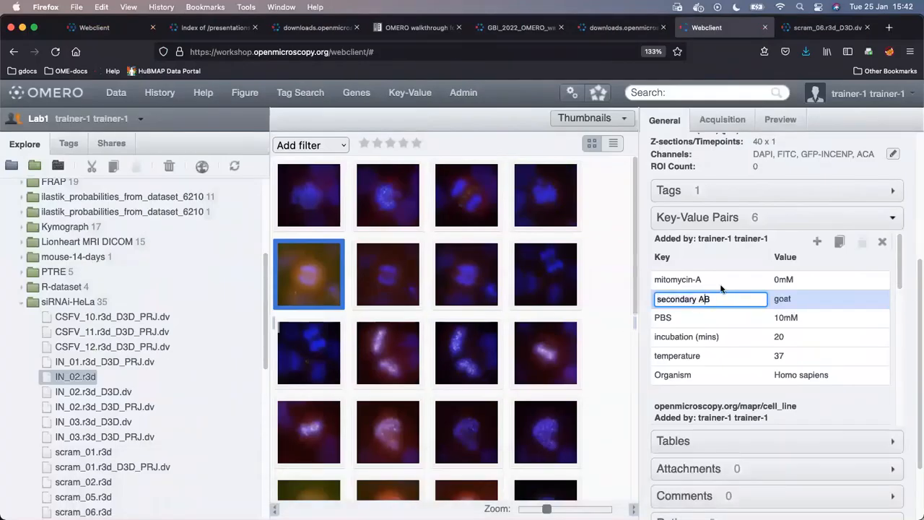
key(BackSpace)
text(_)
key(Tab)
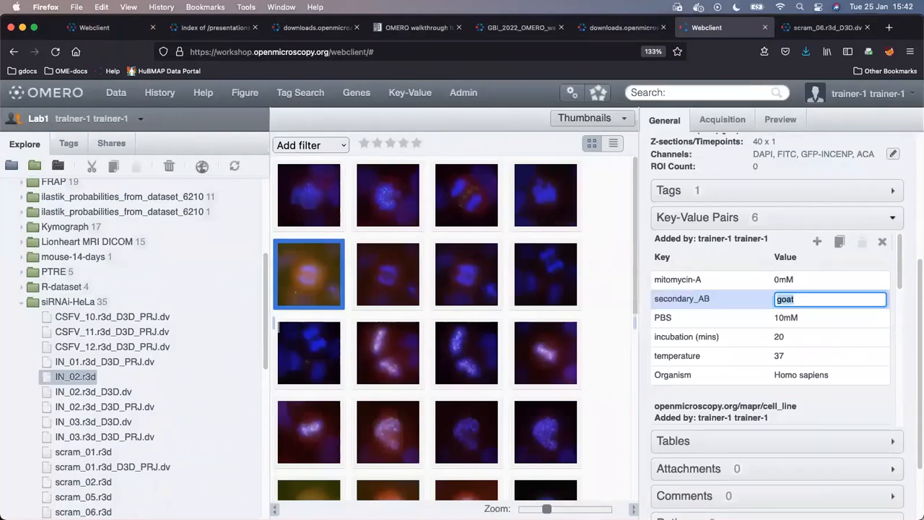
- Search all data for "secondary" and select IN_02.r3d in the results to view its metadata
click(705, 93)
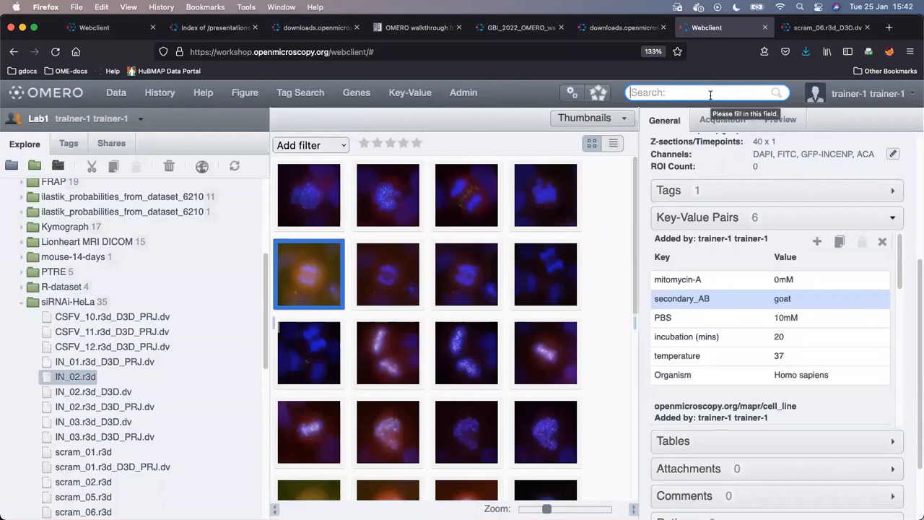
text(SEC)
key(BackSpace)
key(BackSpace)
key(BackSpace)
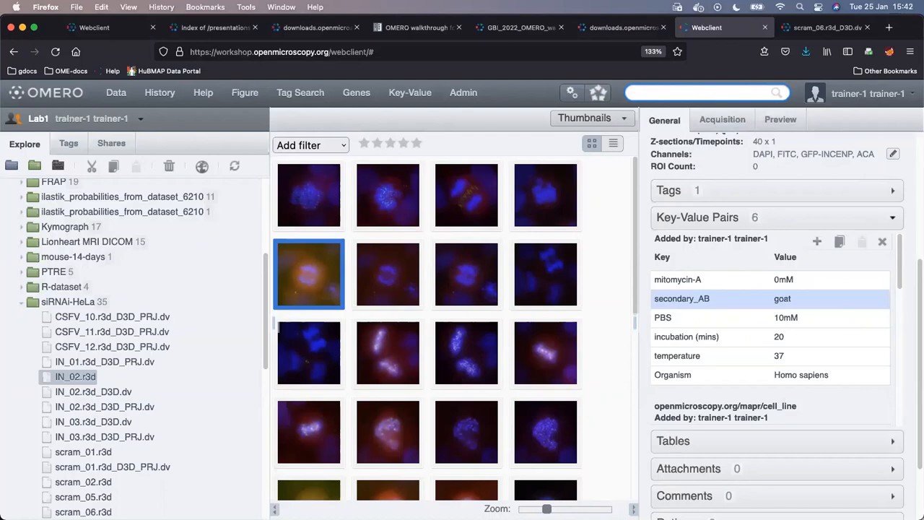
text(secondary)
key(Return)
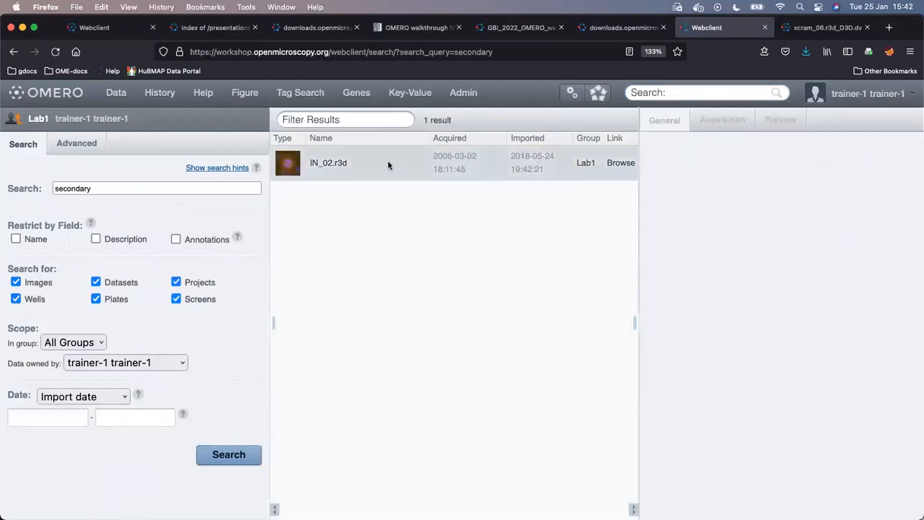
click(388, 165)
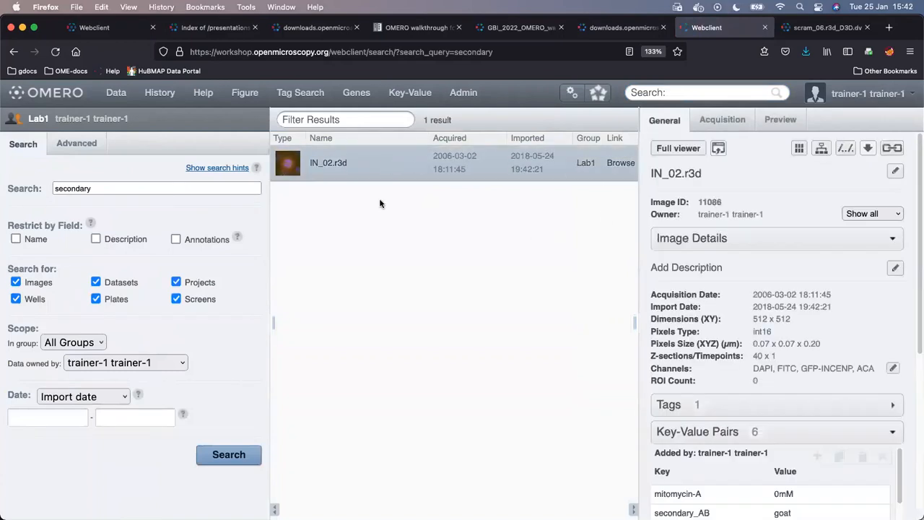
click(196, 190)
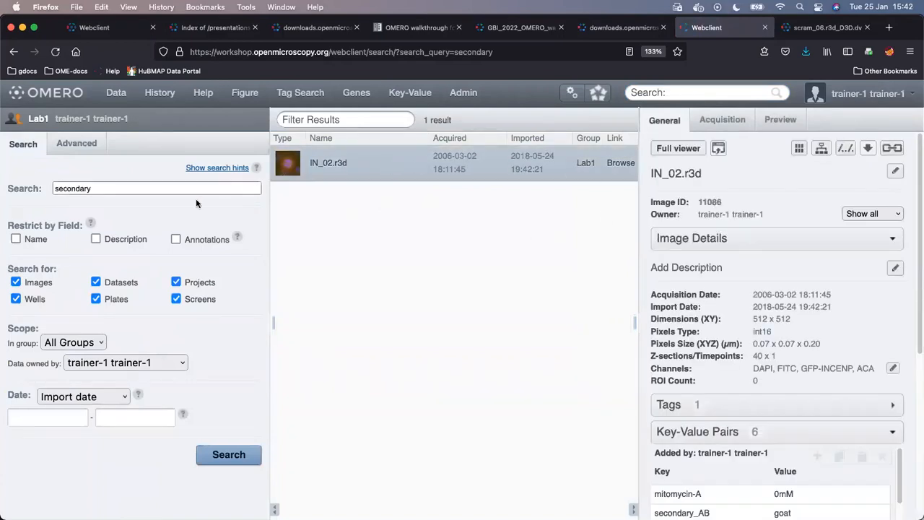
- Search for the suggested term "mitomycin-A" and look through the list of matching datasets and images
click(659, 92)
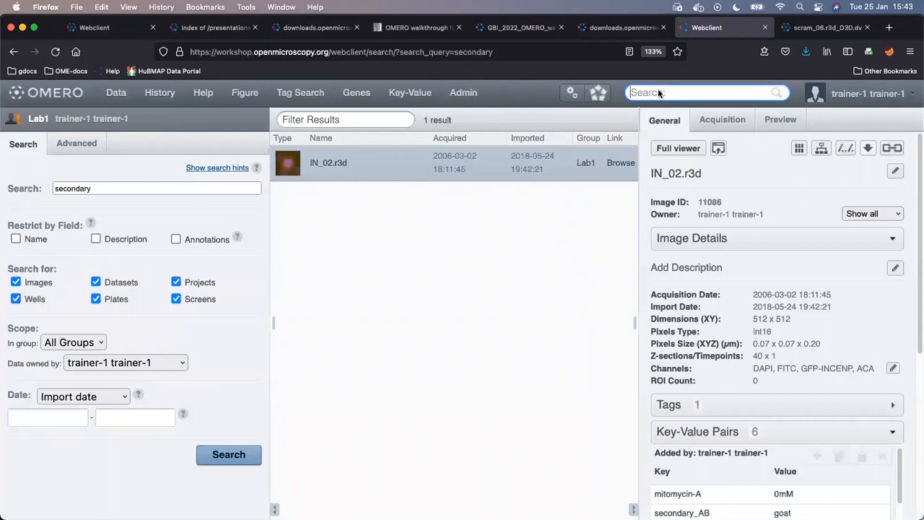
text(mi)
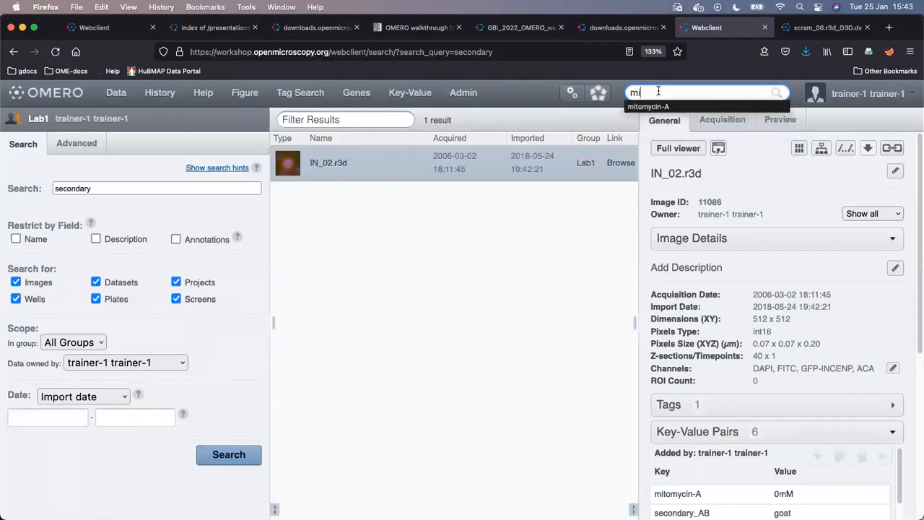
click(686, 106)
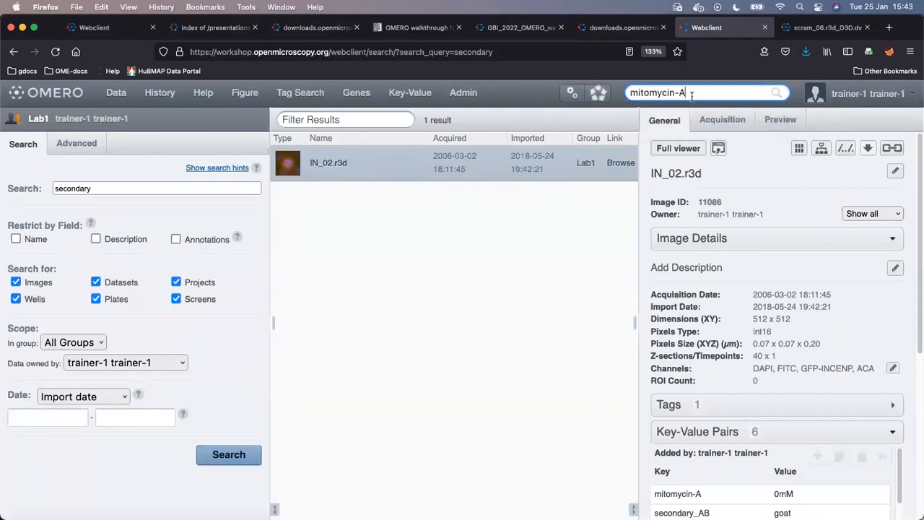
key(Return)
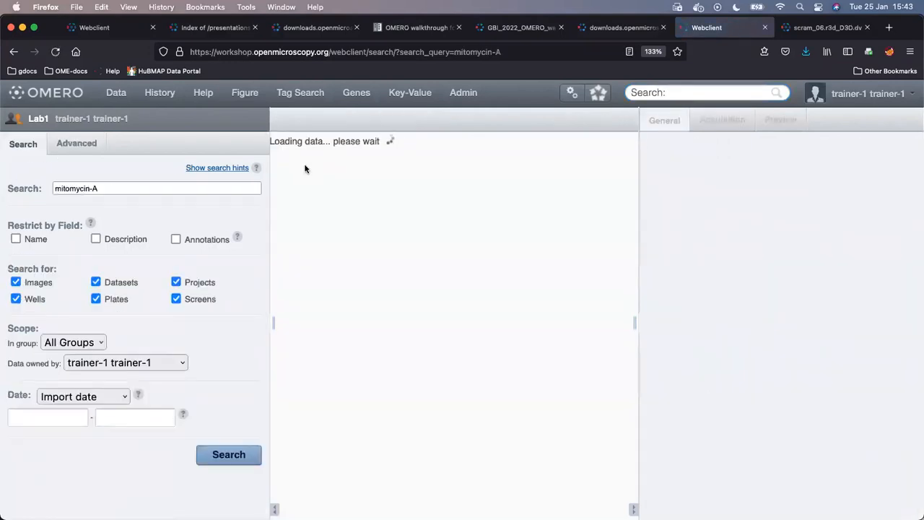
scroll(444, 268, down, 1)
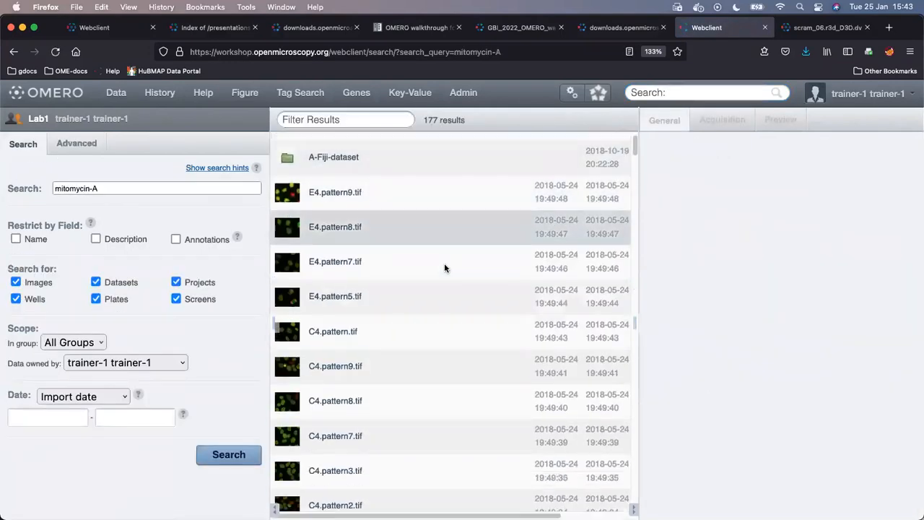
scroll(444, 267, down, 3)
scroll(444, 267, up, 5)
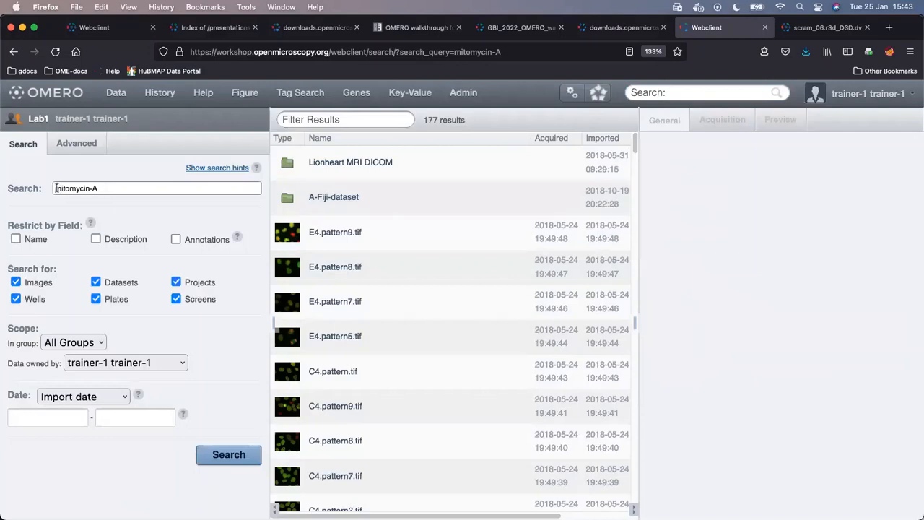
- Search all data for the suggested term "mitomycin-A:0mM"
drag(55, 189, 102, 187)
click(102, 187)
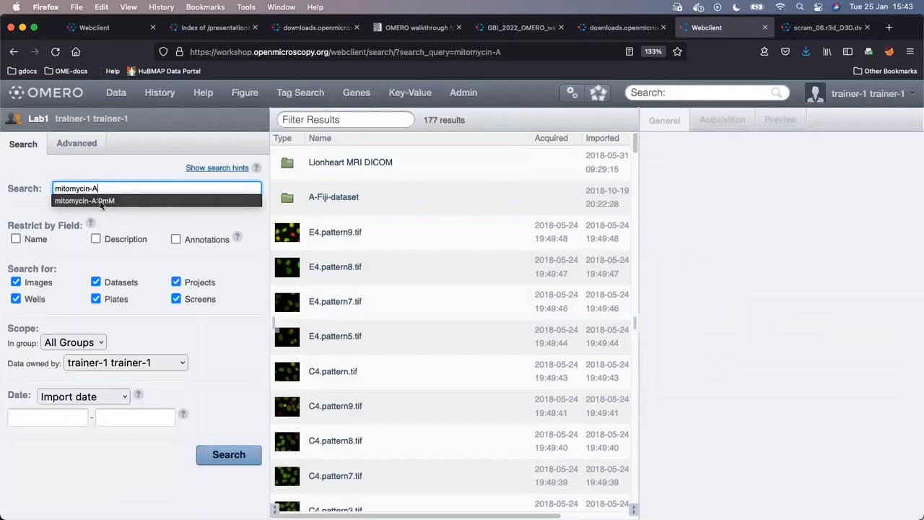
click(107, 202)
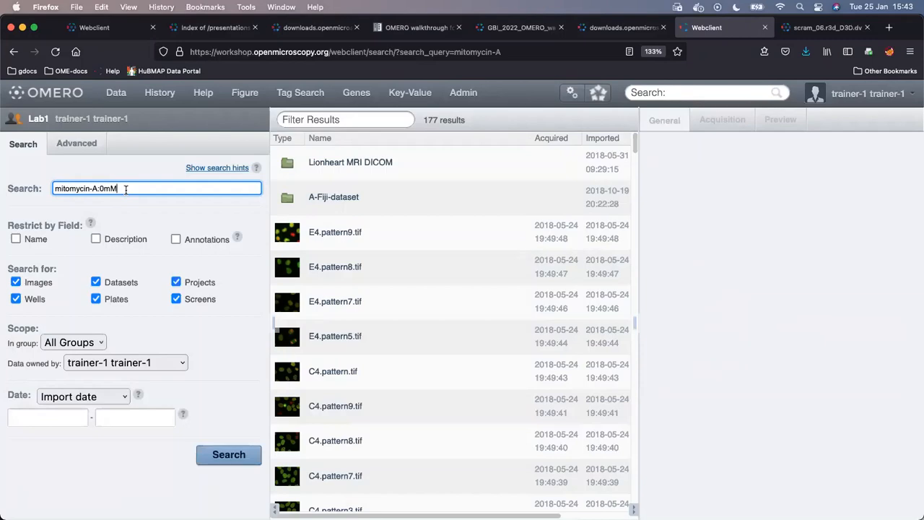
key(Return)
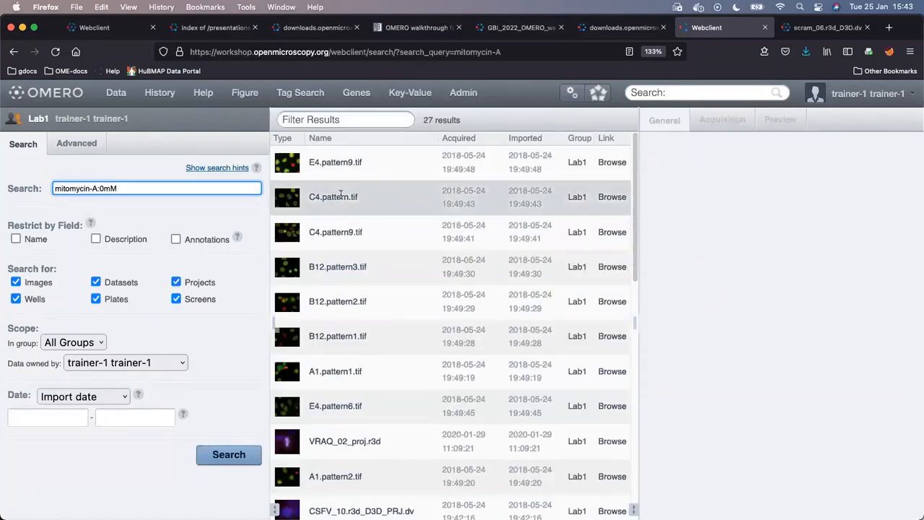
- Select C4.pattern.tif and VRAQ_06.r3d_D3D.dv in the results and examine the mitomycin-A entry in their key-value pairs
click(340, 195)
scroll(556, 226, down, 10)
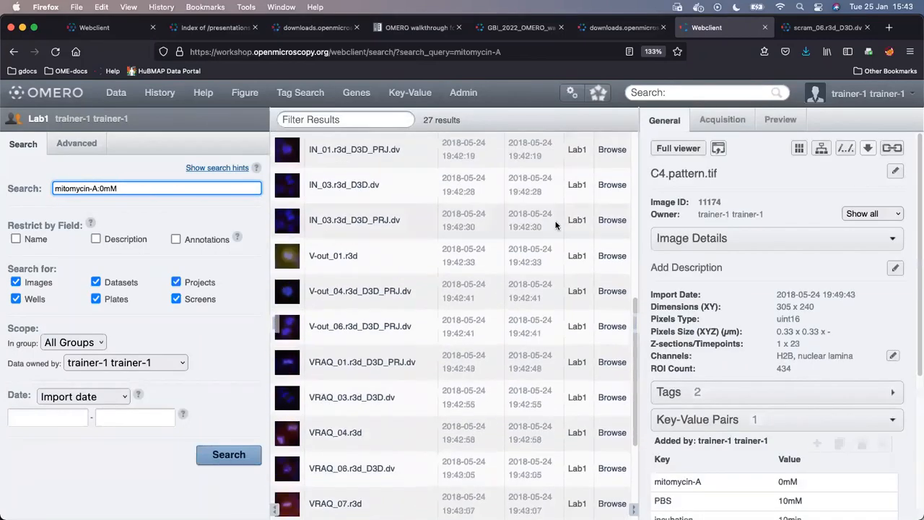
scroll(556, 226, down, 5)
click(457, 299)
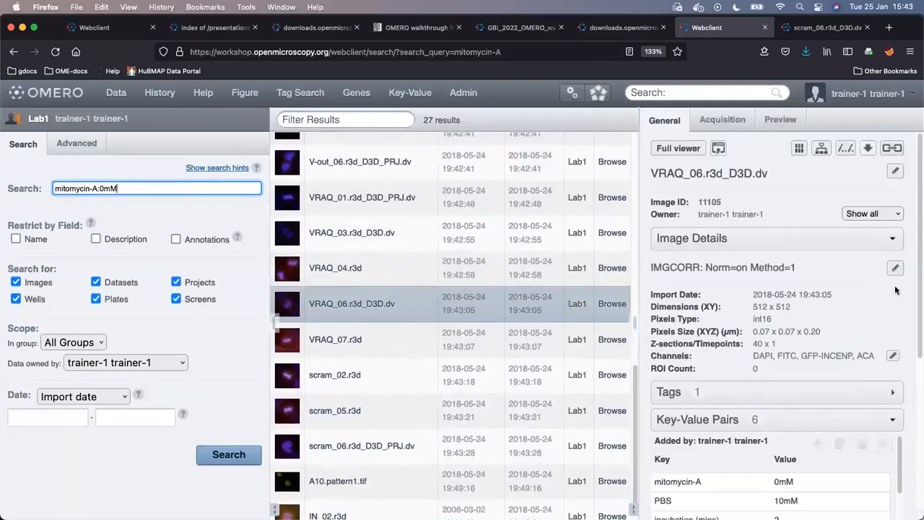
scroll(832, 301, down, 3)
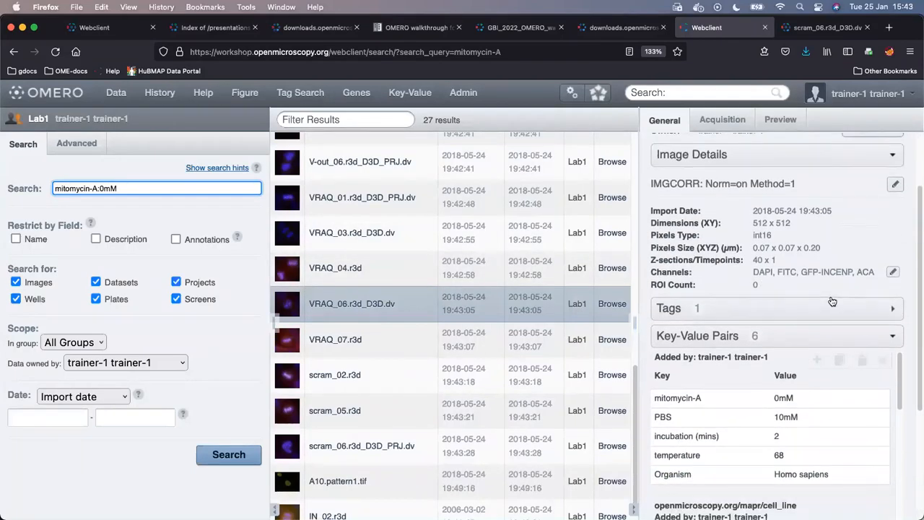
scroll(831, 296, down, 3)
click(765, 279)
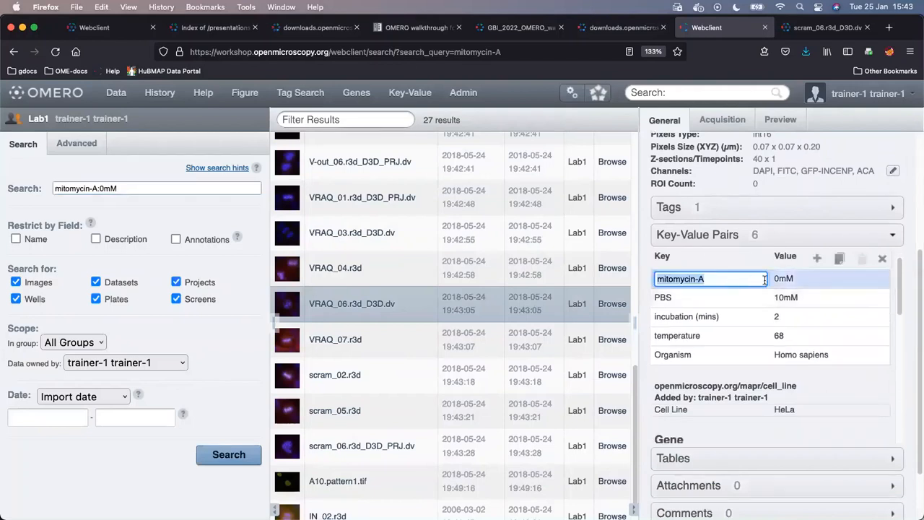
click(816, 284)
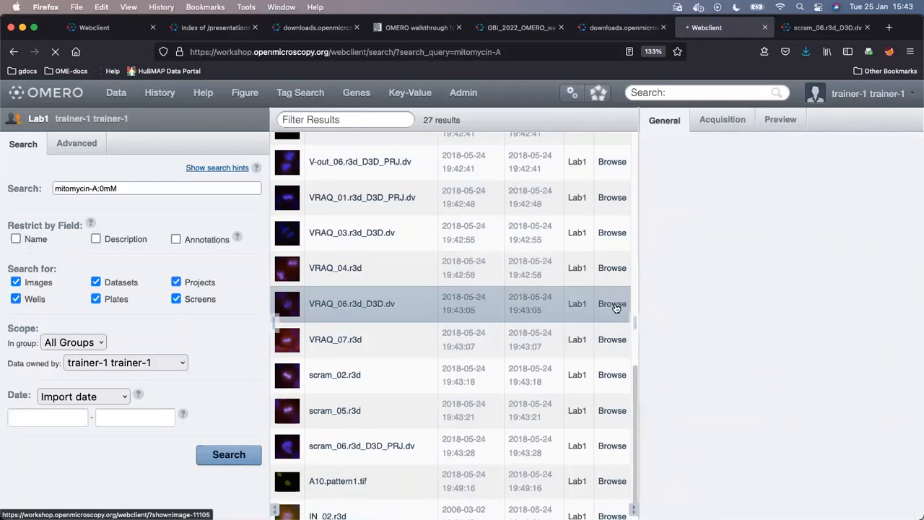
- Browse from the search result to VRAQ_06.r3d_D3D.dv in its siRNAi-HeLa dataset and look over the dataset's images
click(614, 304)
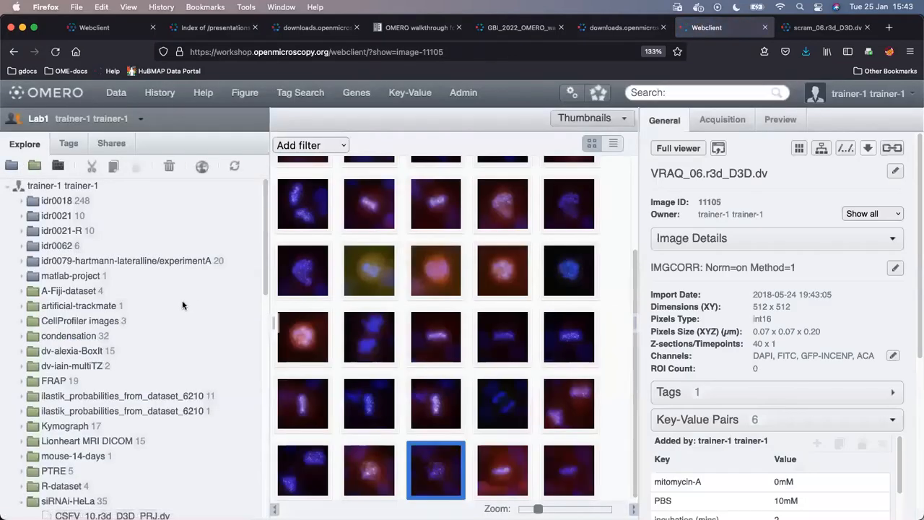
scroll(193, 300, down, 10)
scroll(190, 303, down, 5)
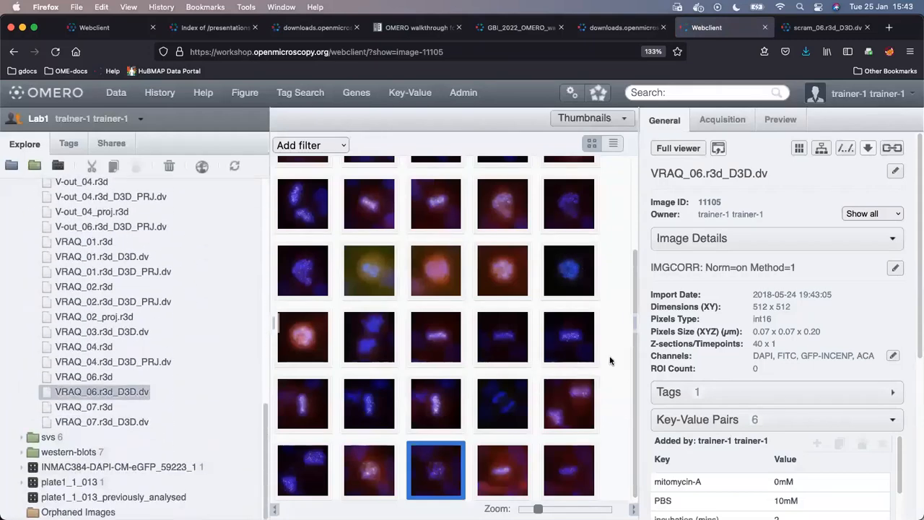
scroll(614, 371, up, 3)
scroll(614, 370, down, 3)
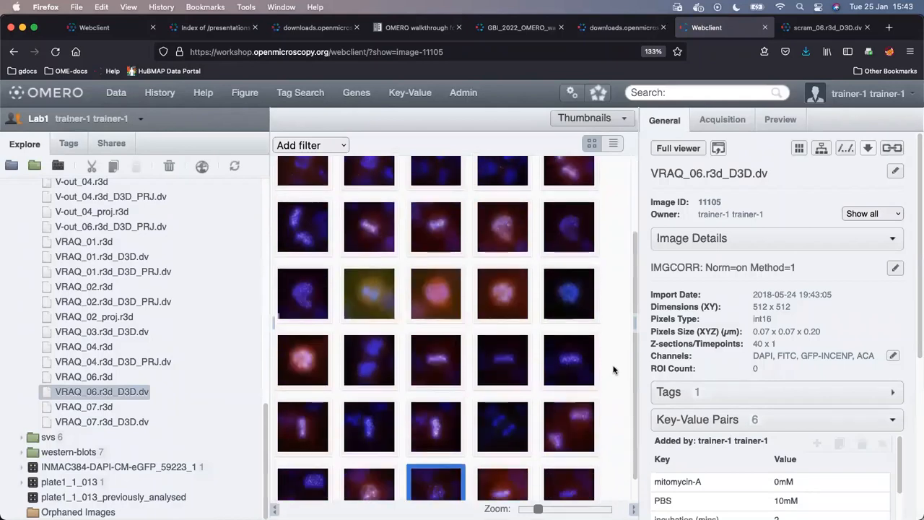
- Expand the tables data of VRAQ_06.r3d_D3D.dv, read its organism, cell line, gene and phenotype entries, and collapse it again
scroll(917, 408, down, 5)
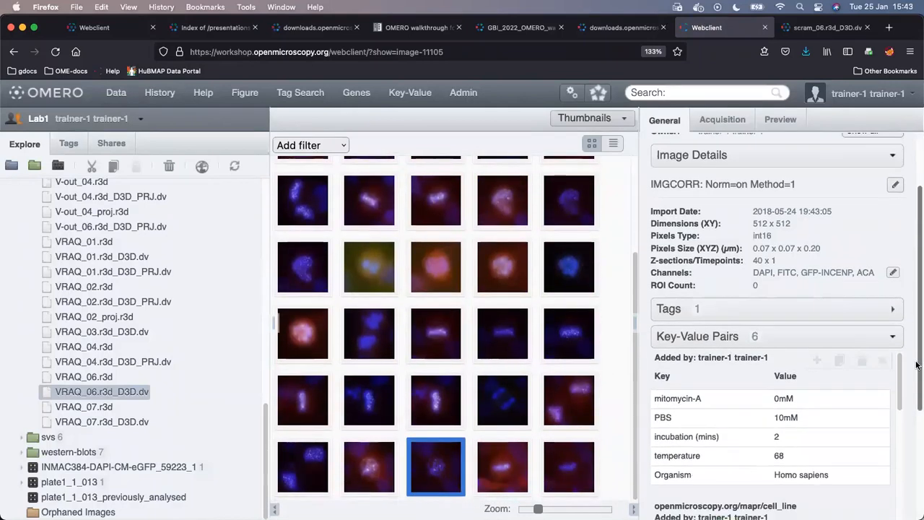
scroll(916, 365, down, 2)
scroll(917, 366, down, 1)
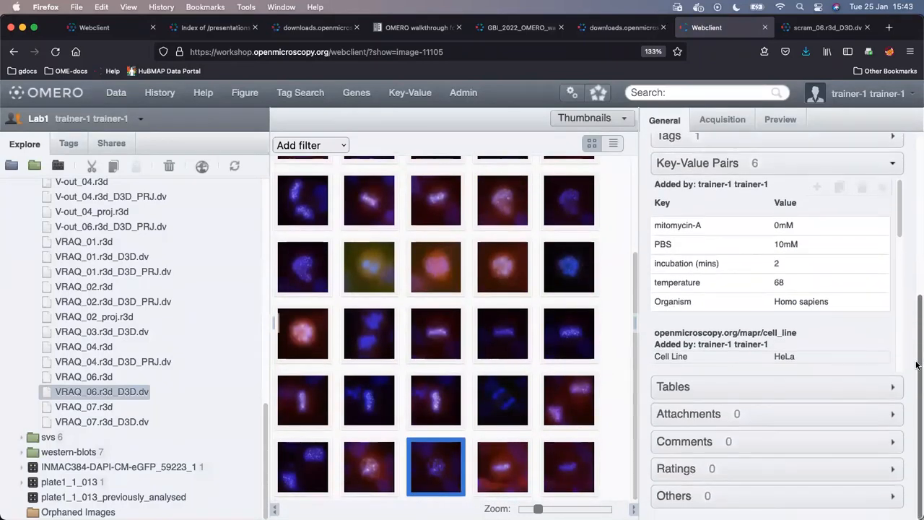
click(831, 392)
scroll(888, 408, down, 6)
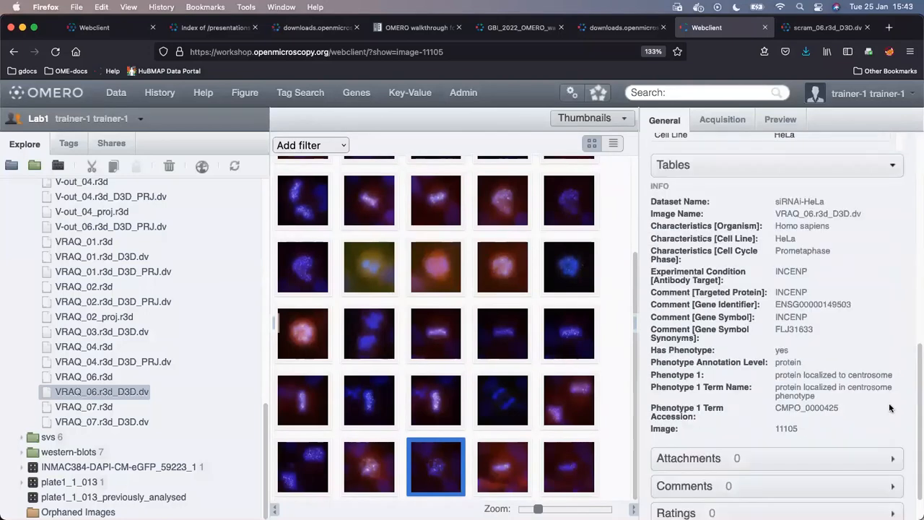
scroll(800, 318, up, 4)
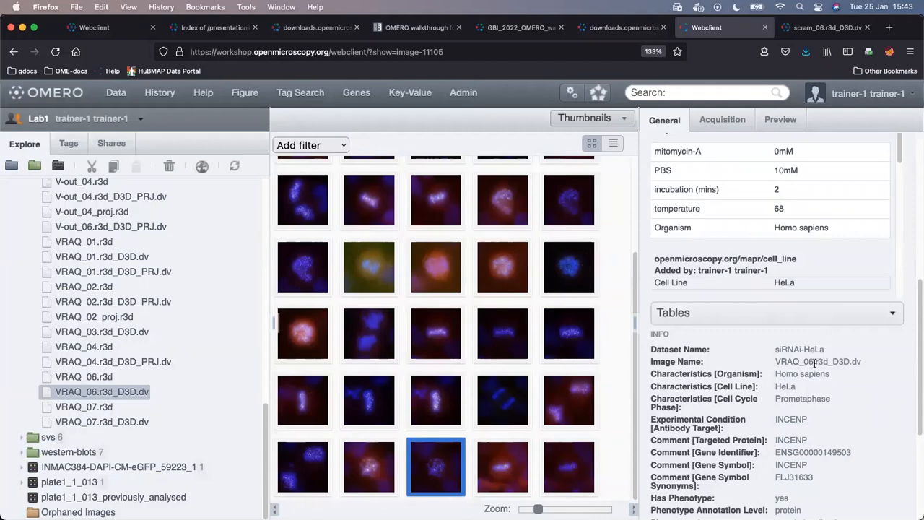
scroll(877, 359, down, 5)
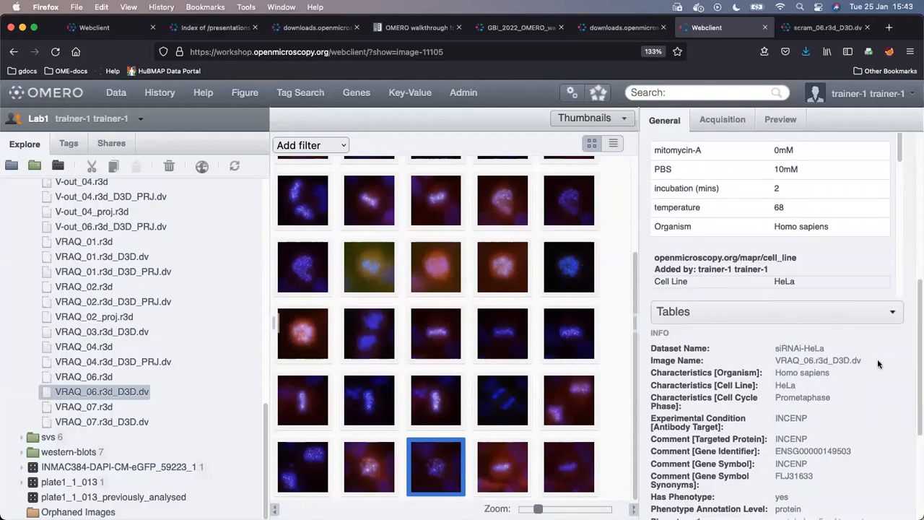
scroll(877, 363, down, 1)
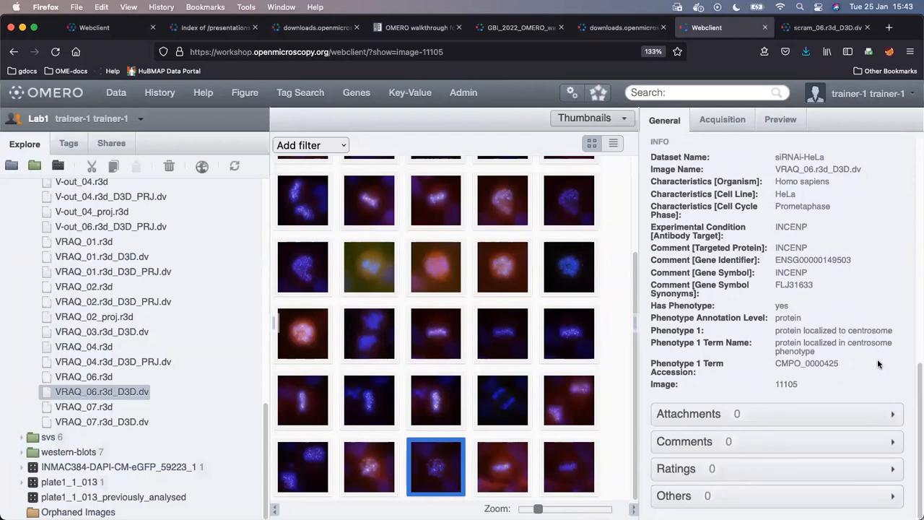
scroll(842, 321, up, 5)
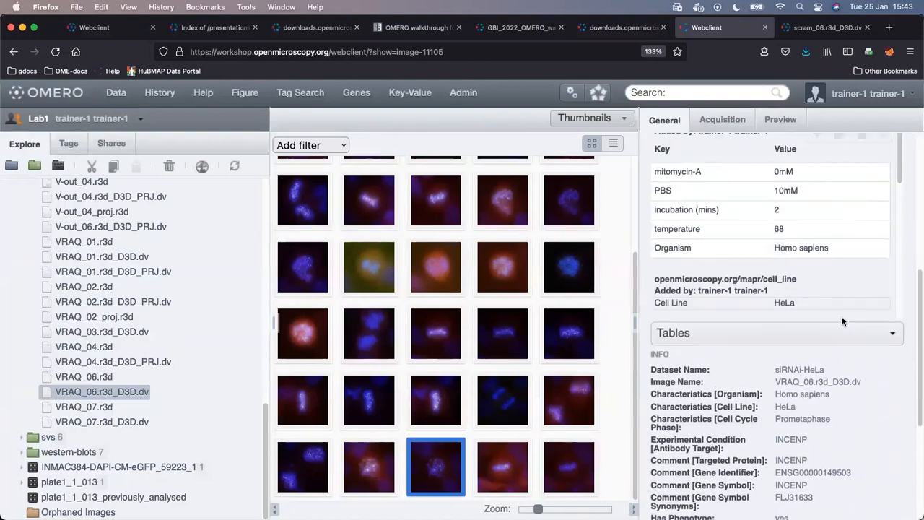
click(822, 333)
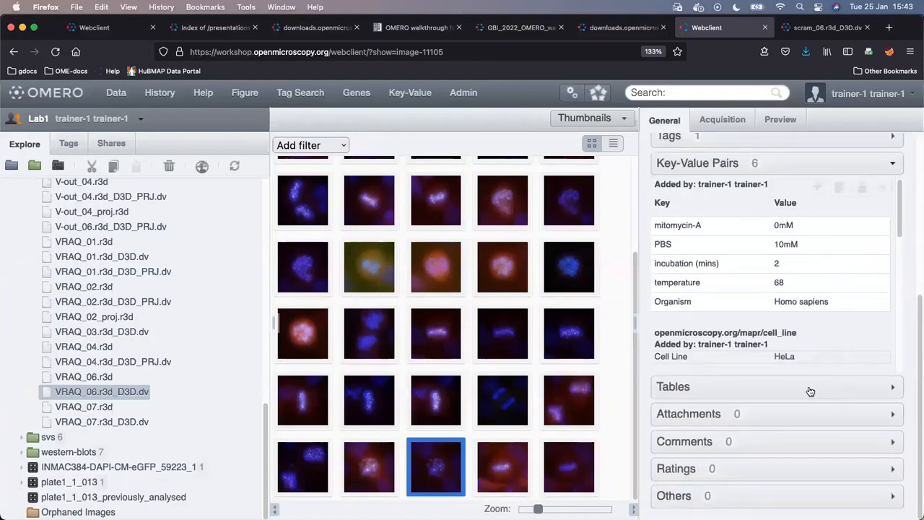
- Upload the local file GBI-real-macro.ijm from the gbi_2021 folder as an attachment to VRAQ_06.r3d_D3D.dv
click(809, 390)
click(812, 392)
click(801, 416)
scroll(874, 397, down, 1)
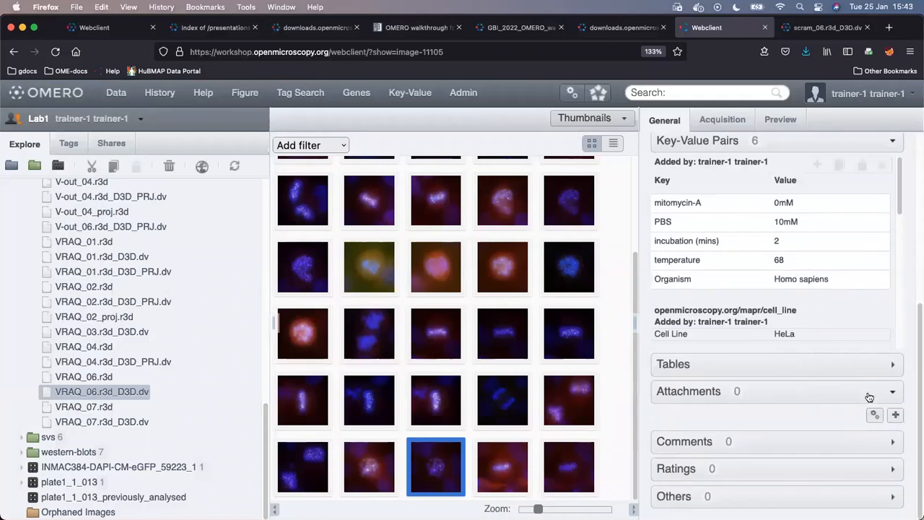
click(897, 417)
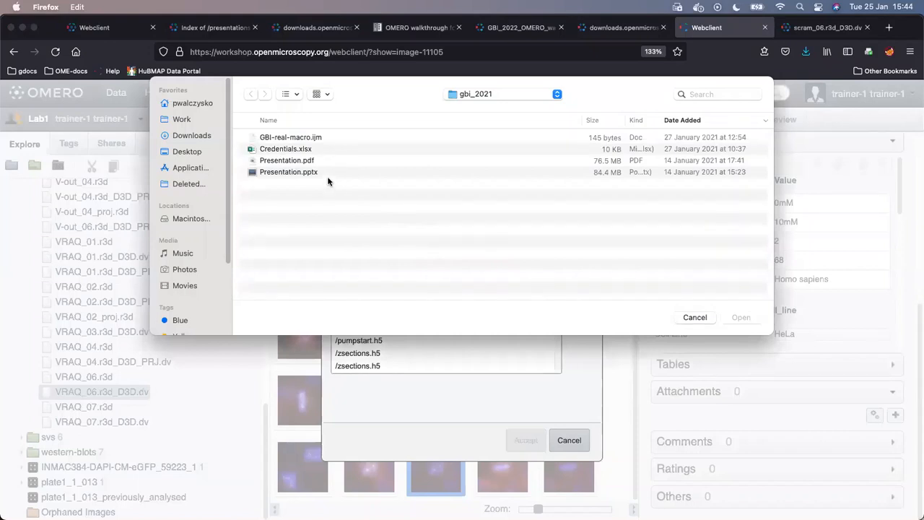
click(304, 139)
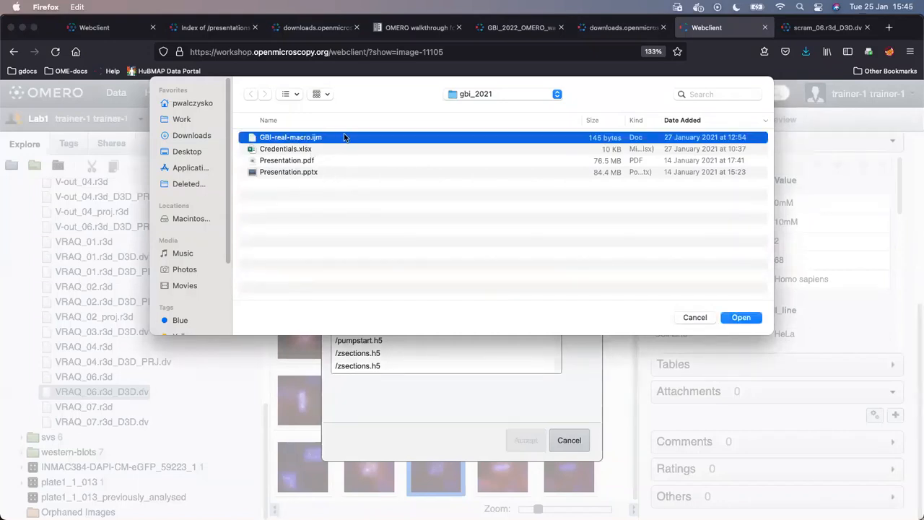
click(742, 319)
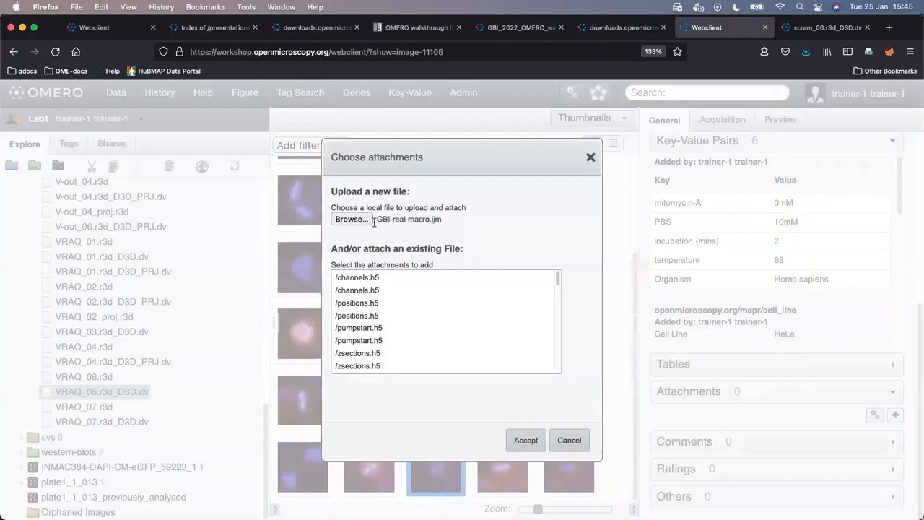
click(525, 440)
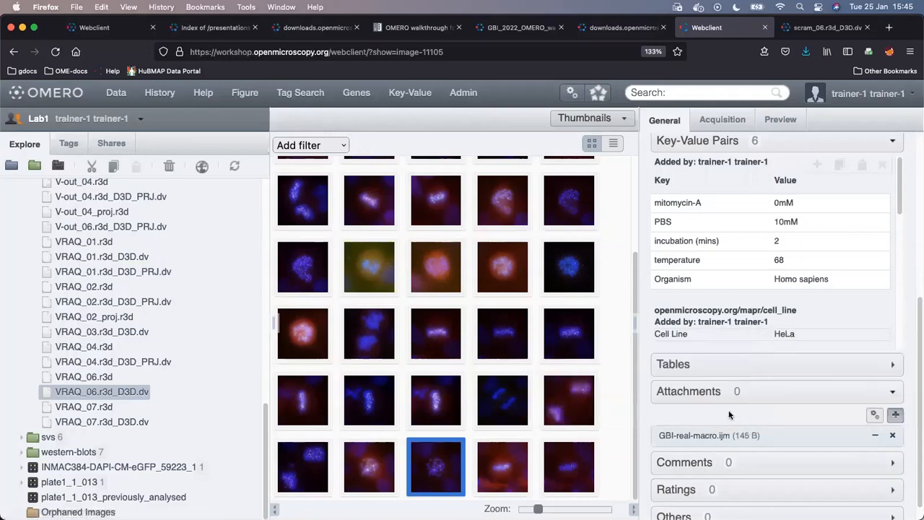
- Inspect the GBI-real-macro.ijm attachment together with the cell line and gene annotations of VRAQ_06.r3d_D3D.dv
mouse_move(705, 440)
scroll(848, 340, down, 3)
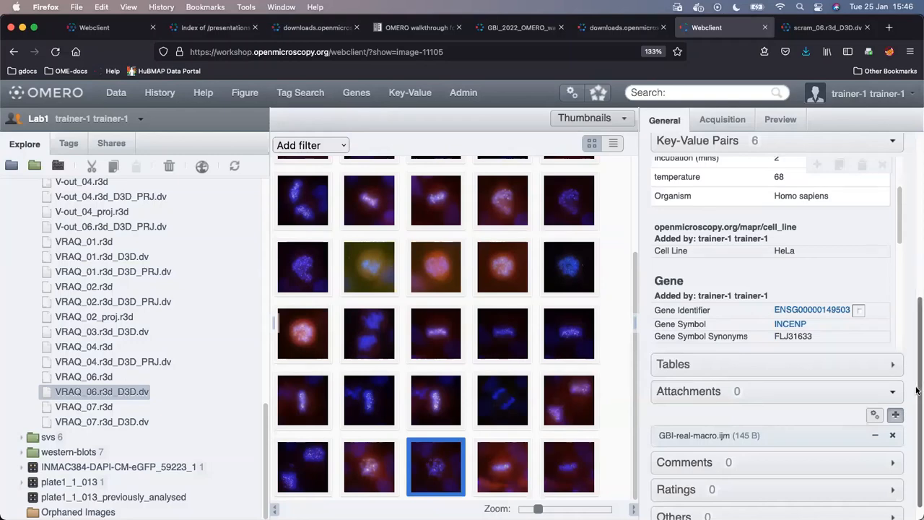
drag(915, 384, 910, 498)
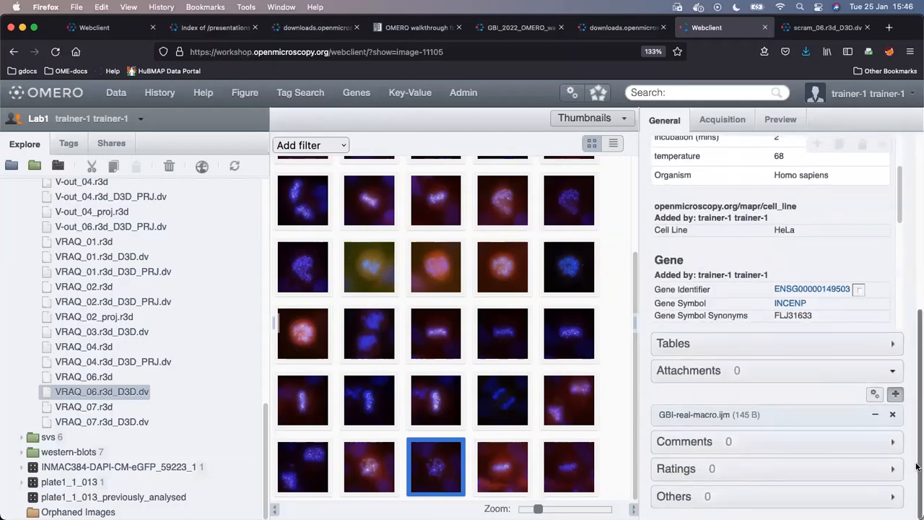
mouse_move(698, 419)
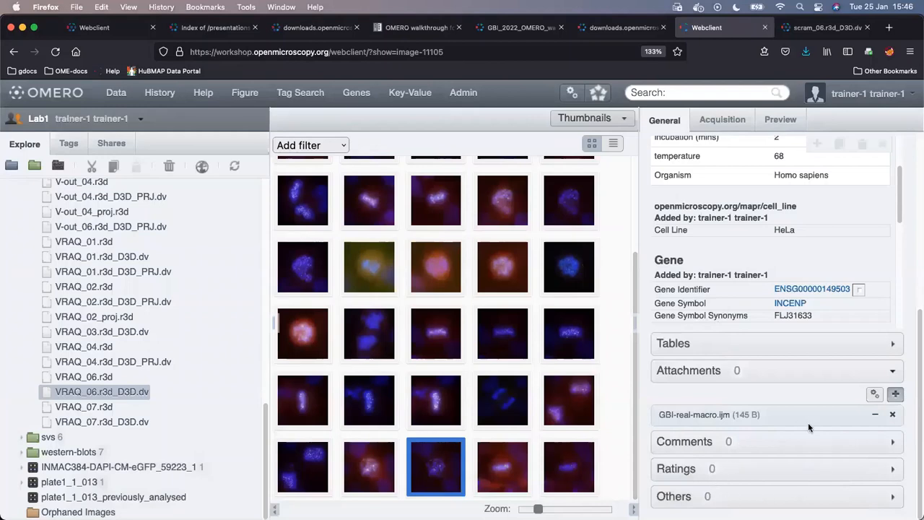
scroll(845, 275, up, 2)
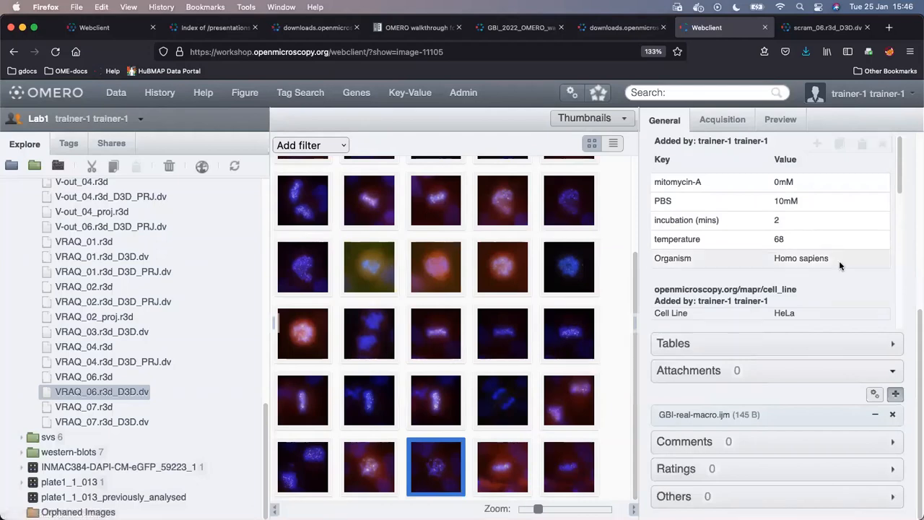
scroll(566, 236, up, 3)
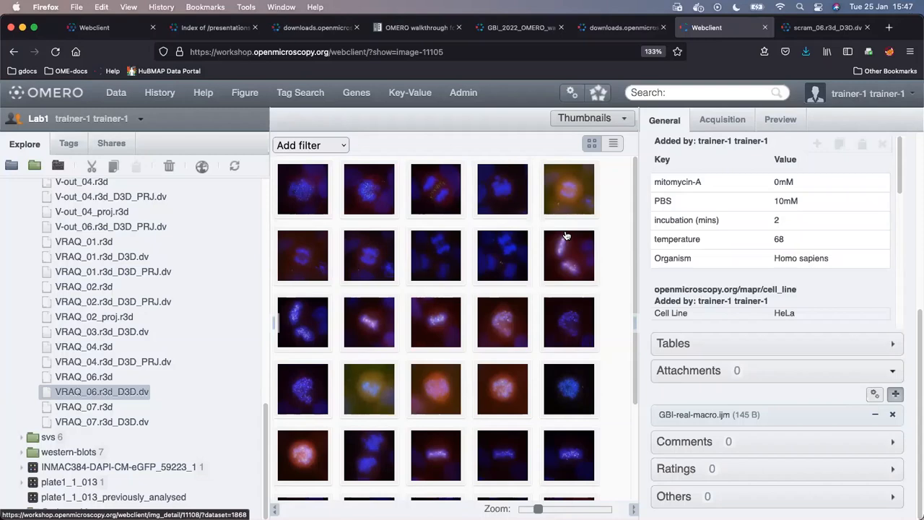
- Launch Fiji, postpone its update with "Remind me later", and shift the ImageJ window slightly
key(super+space)
text(fiji)
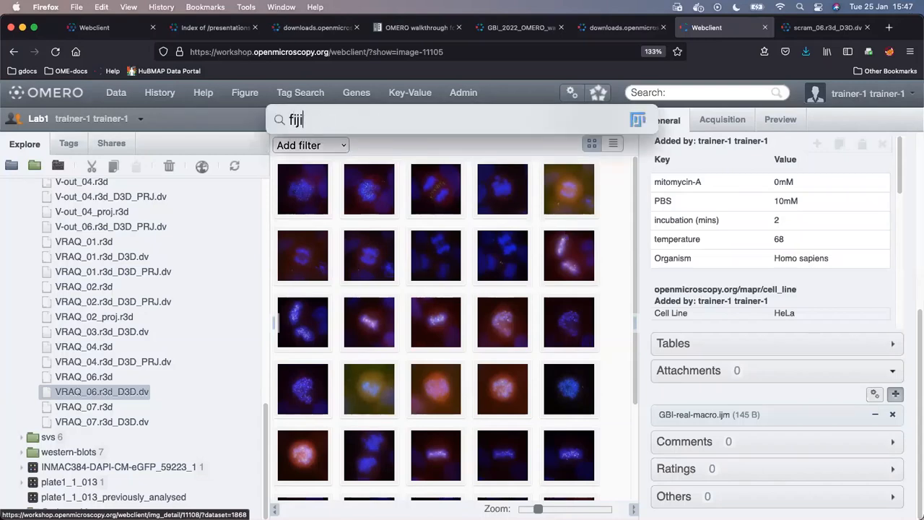
key(Return)
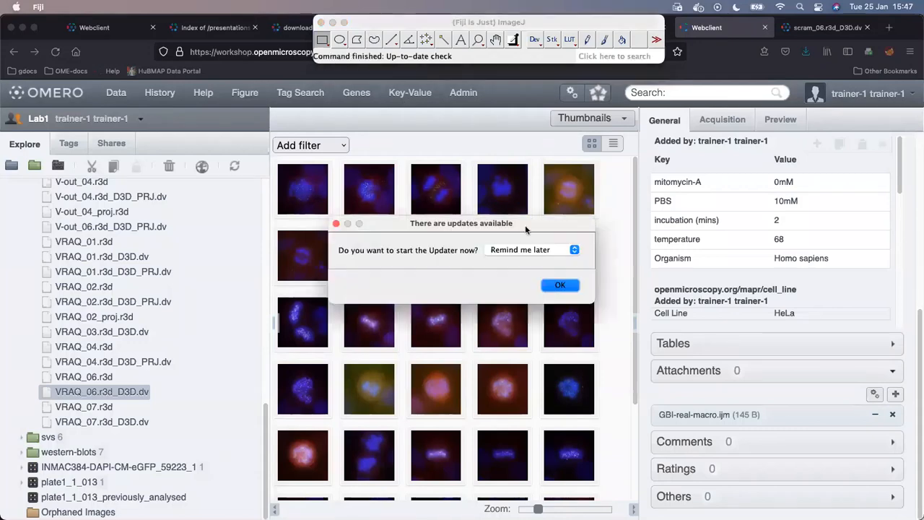
click(561, 285)
drag(383, 25, 403, 26)
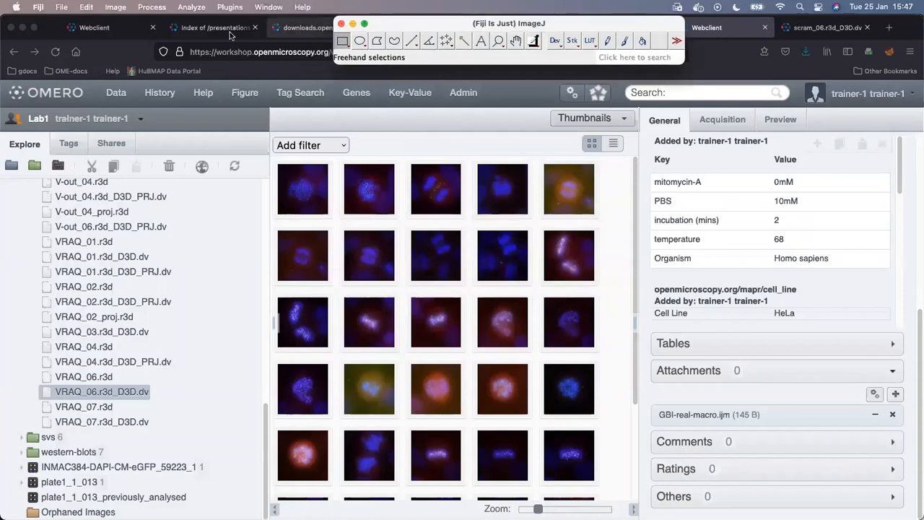
- Connect Fiji to OMERO, logging in to workshop.openmicroscopy.org with the trainer username and the account password
click(230, 7)
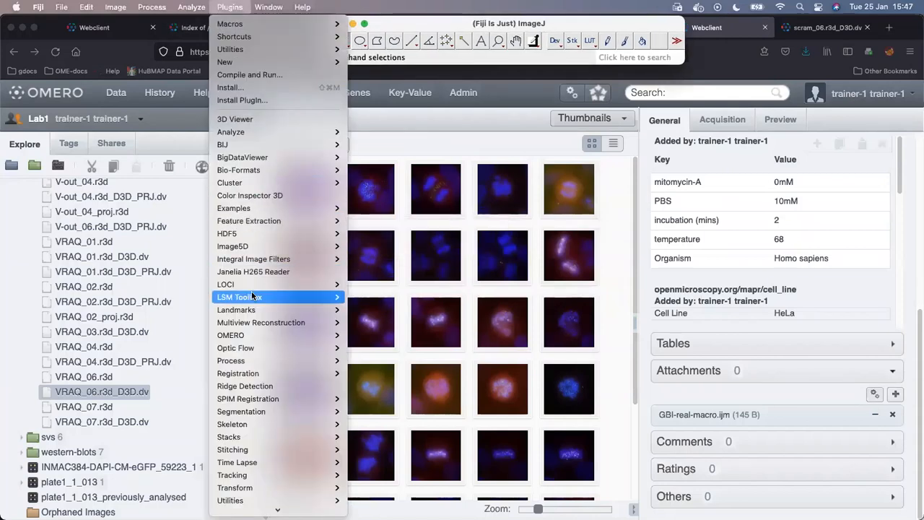
mouse_move(264, 335)
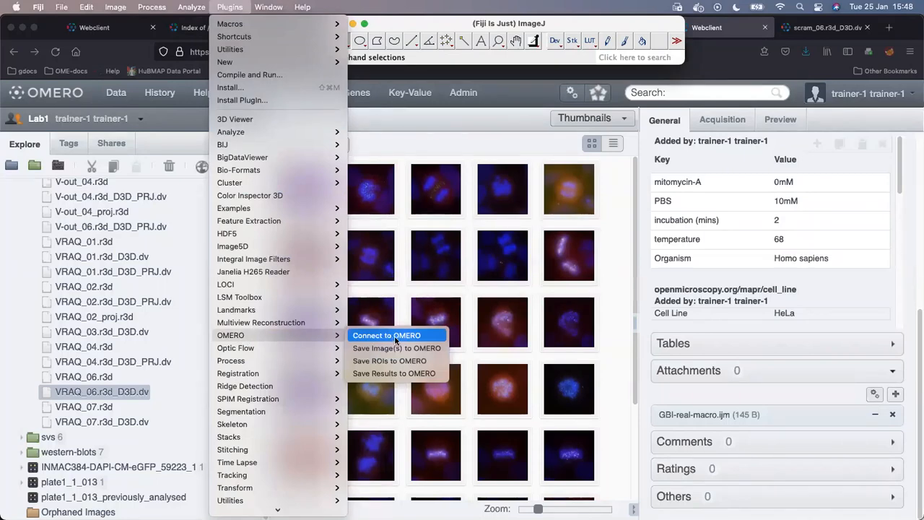
click(392, 336)
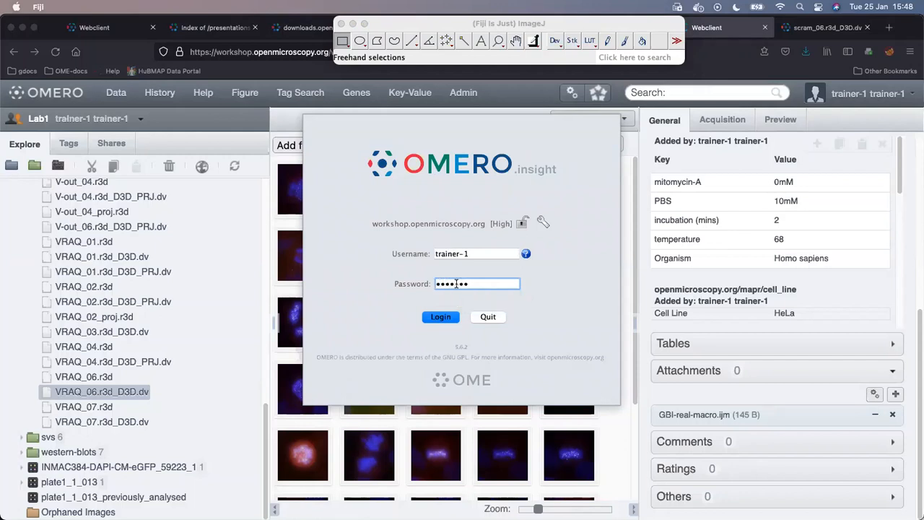
click(440, 317)
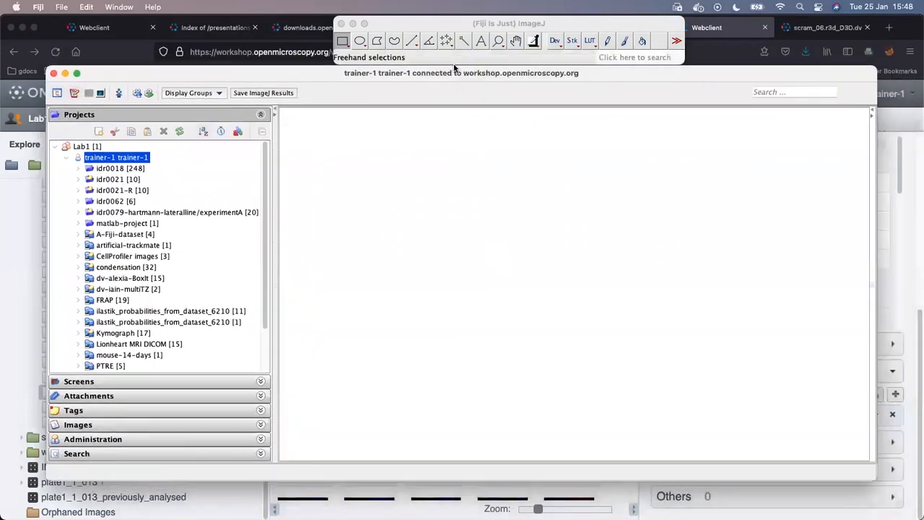
- Arrange the ImageJ window and the connected OMERO.insight window so the ImageJ toolbar sits above the project tree, with both accessible
drag(471, 61, 434, 66)
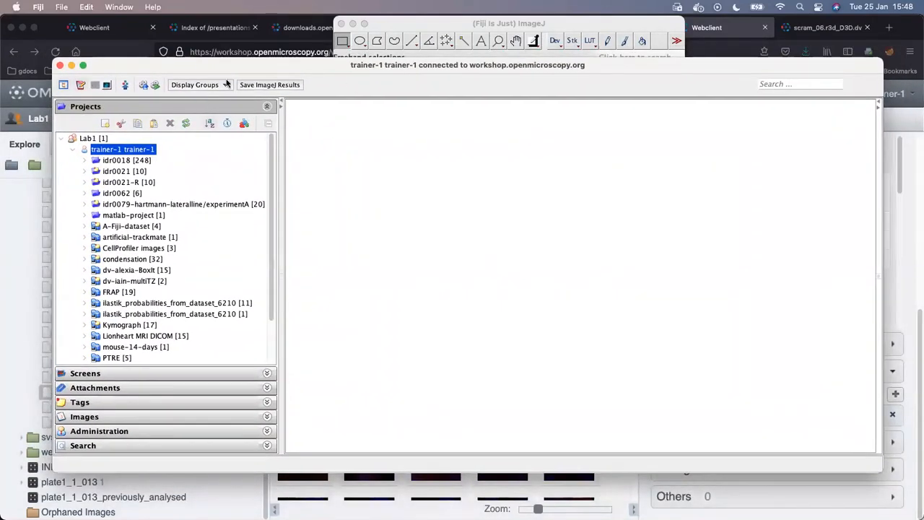
click(438, 28)
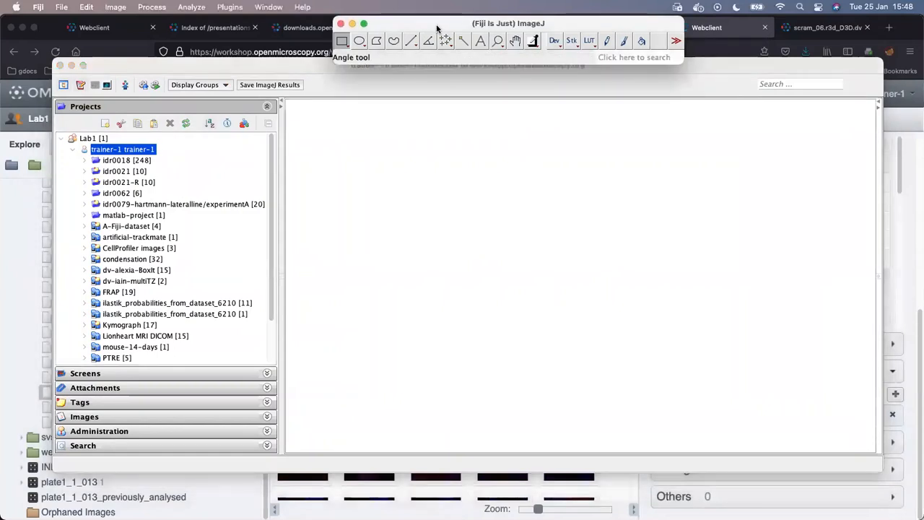
mouse_move(437, 28)
mouse_down()
mouse_move(453, 25)
mouse_move(443, 25)
mouse_up()
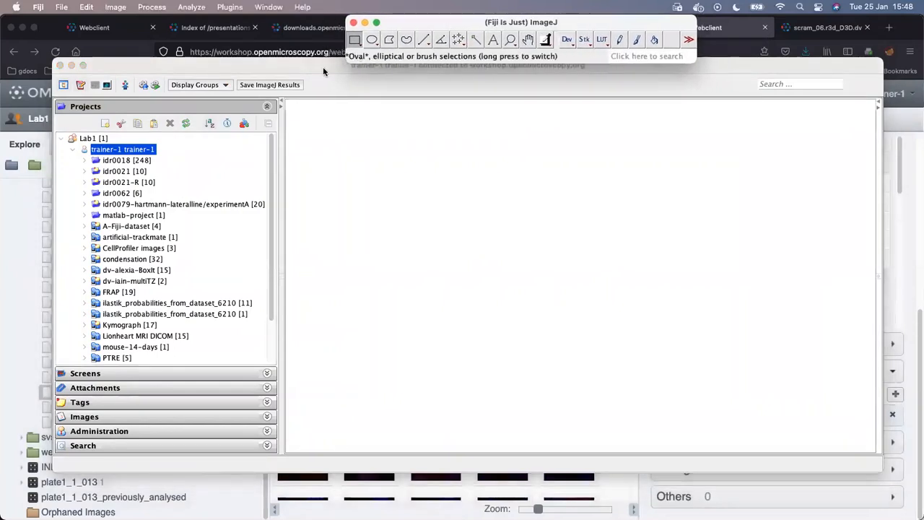
drag(321, 66, 330, 68)
click(438, 22)
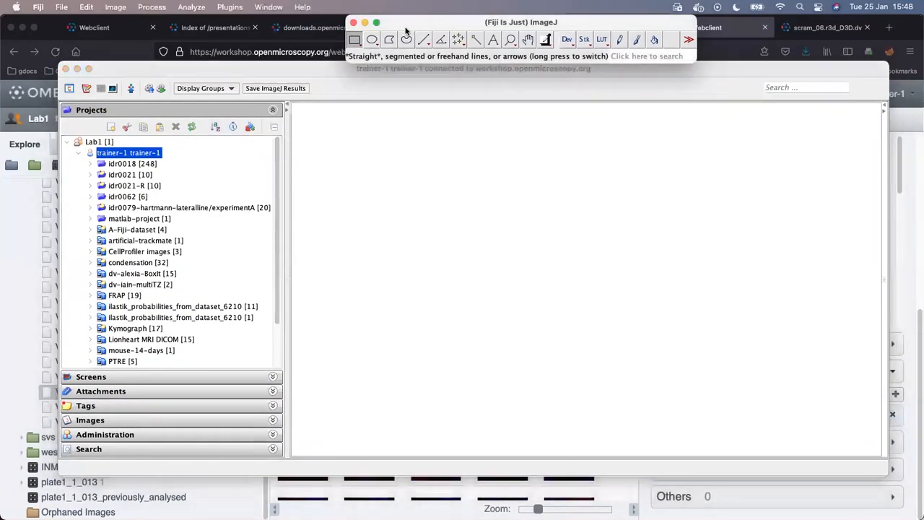
click(329, 70)
click(424, 21)
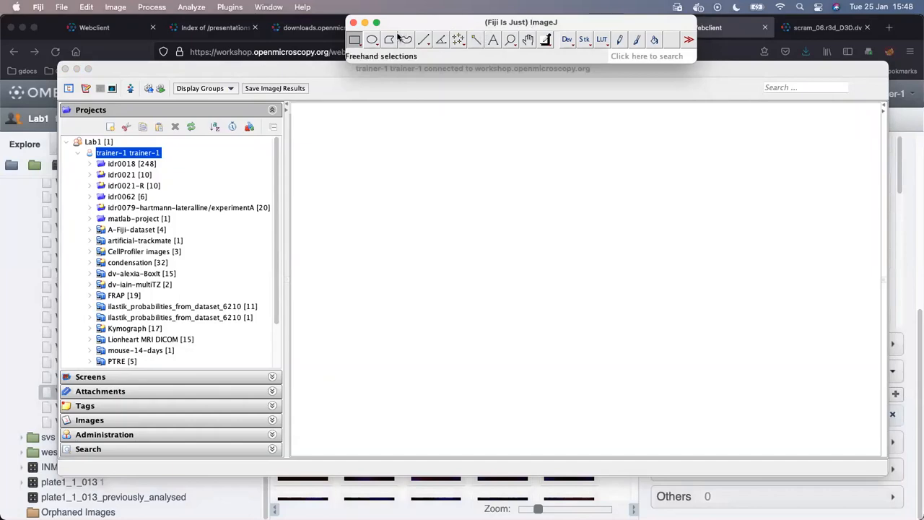
mouse_move(314, 64)
mouse_down()
mouse_move(329, 75)
mouse_move(311, 70)
mouse_up()
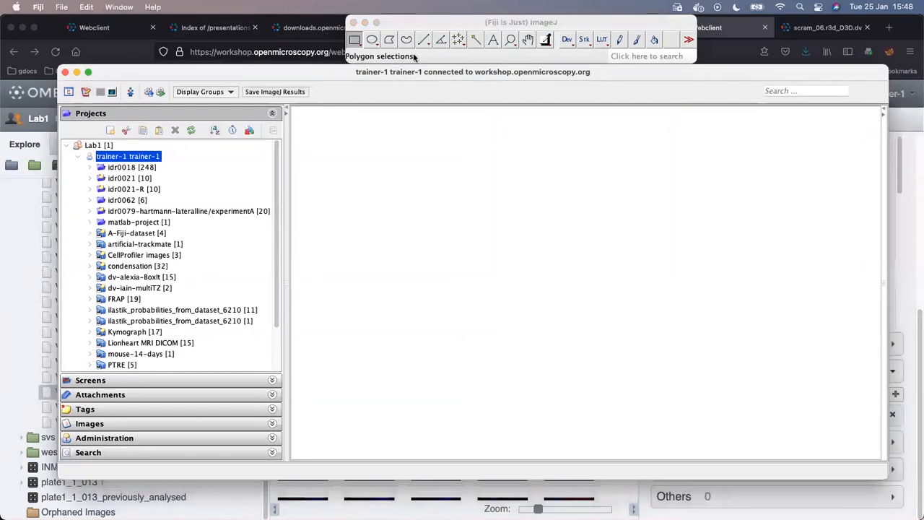
drag(381, 78, 403, 61)
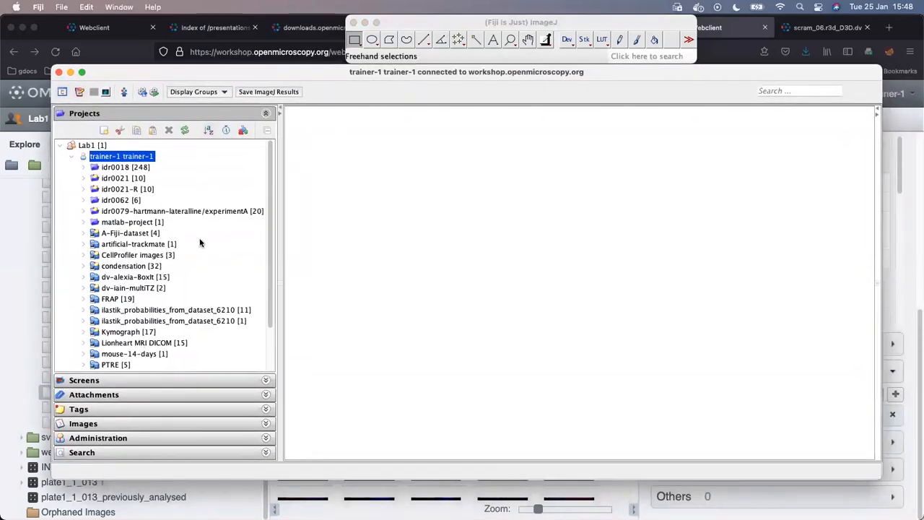
- Expand A-Fiji-dataset in the project tree, select its Fri-1545 image and widen the image details area
click(475, 24)
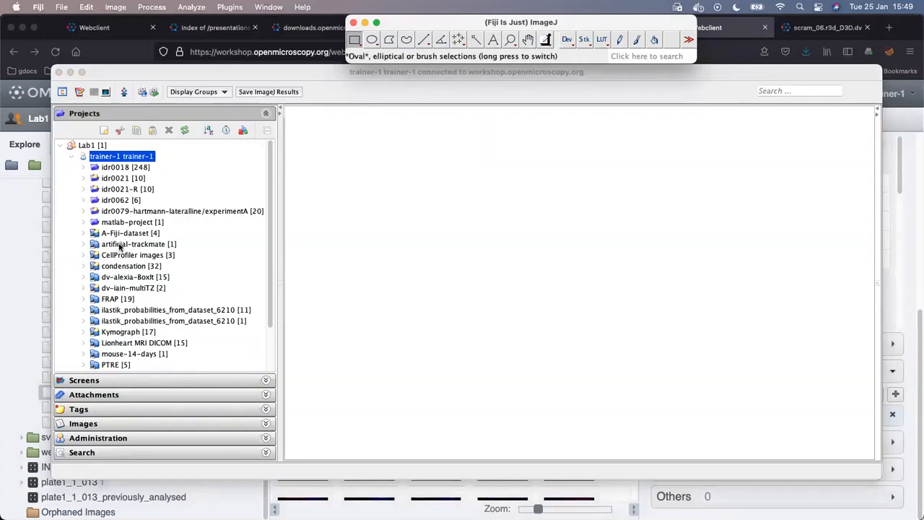
click(90, 234)
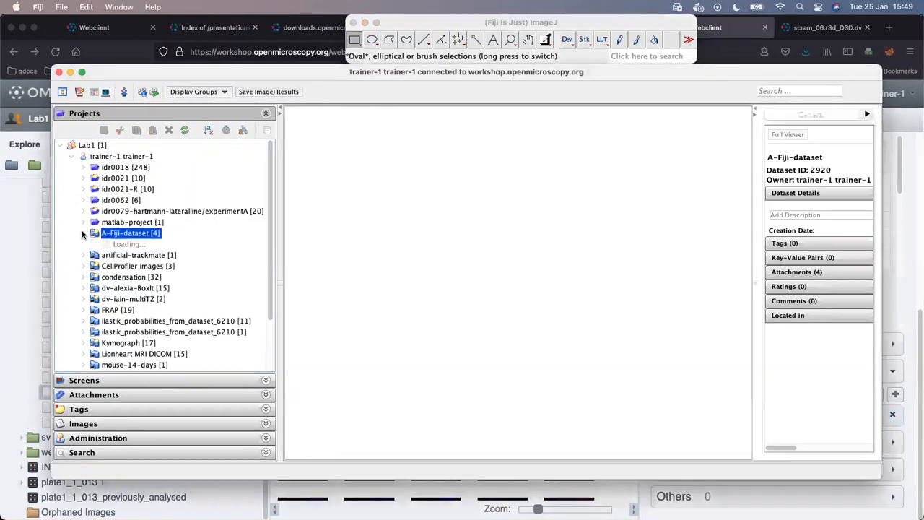
click(163, 245)
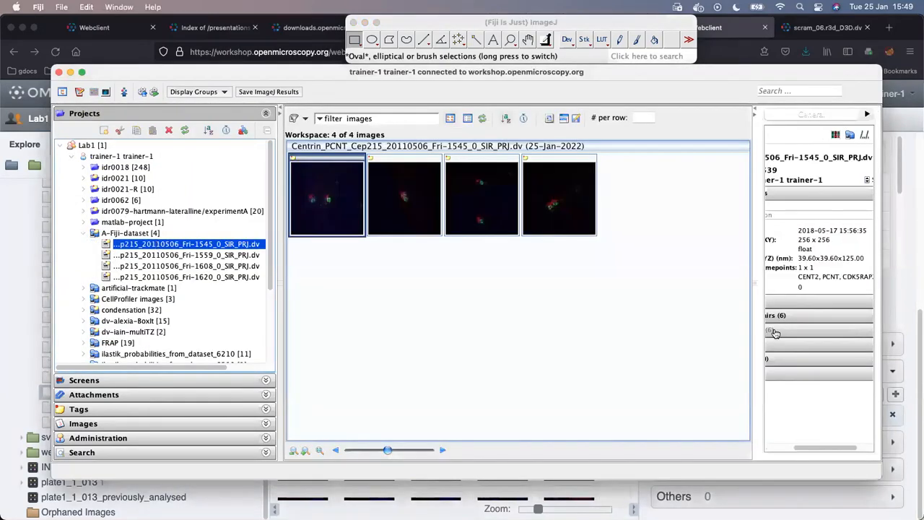
drag(748, 283, 657, 283)
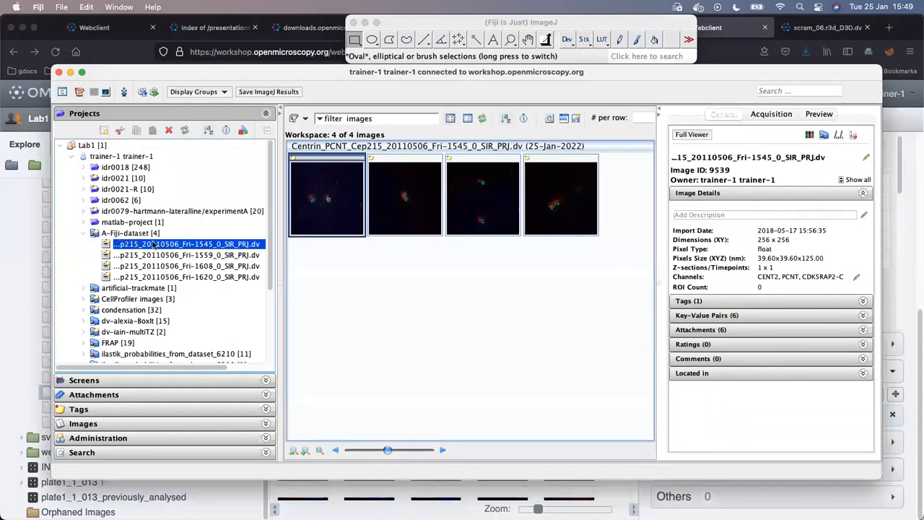
- Open the selected Fri-1545 image in ImageJ as a Hyperstack, keeping the default Bio-Formats import options
double_click(330, 213)
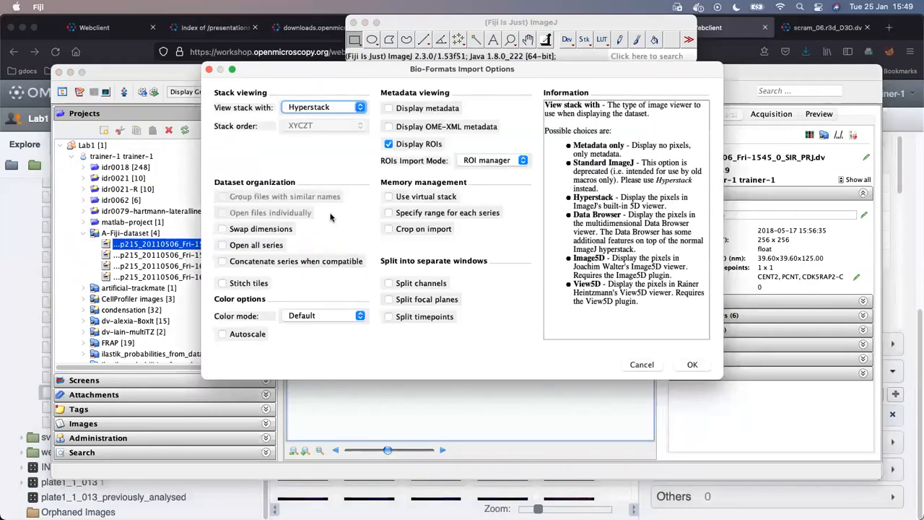
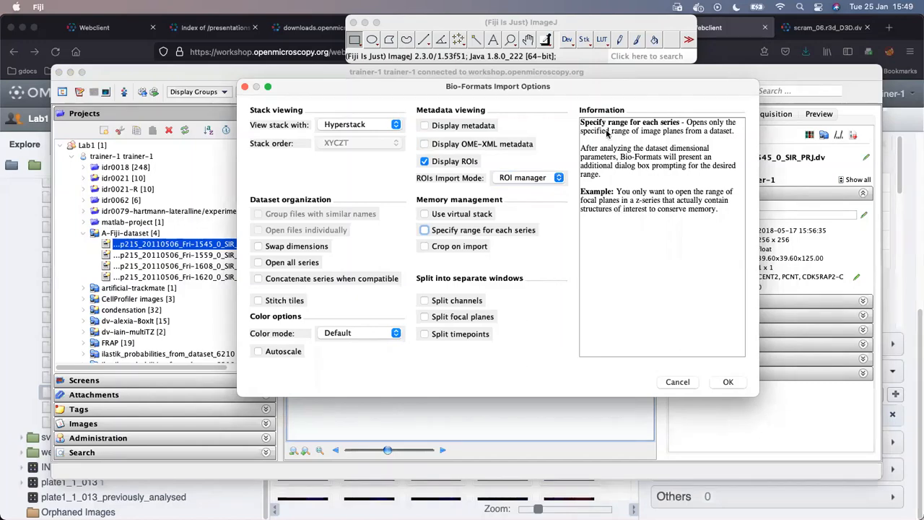
mouse_move(636, 90)
mouse_down()
mouse_move(615, 99)
mouse_move(465, 86)
mouse_move(649, 81)
mouse_up()
click(742, 374)
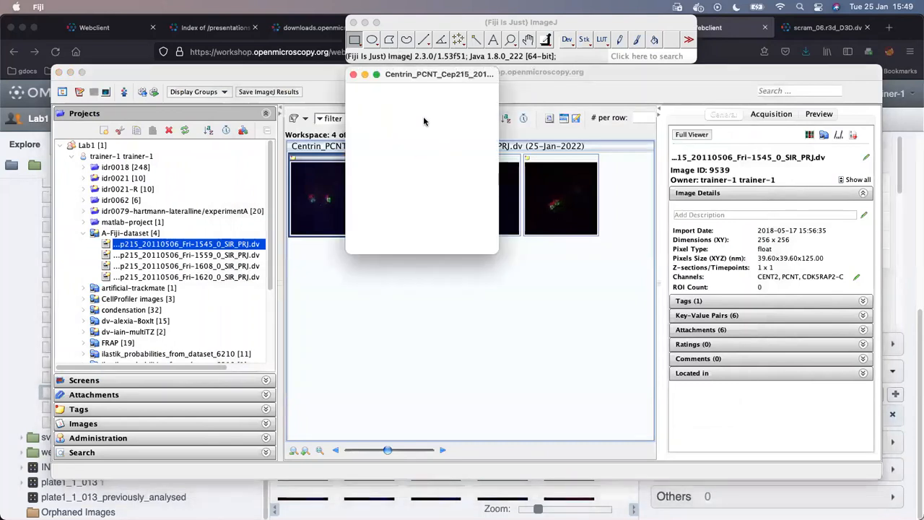
drag(417, 76, 412, 106)
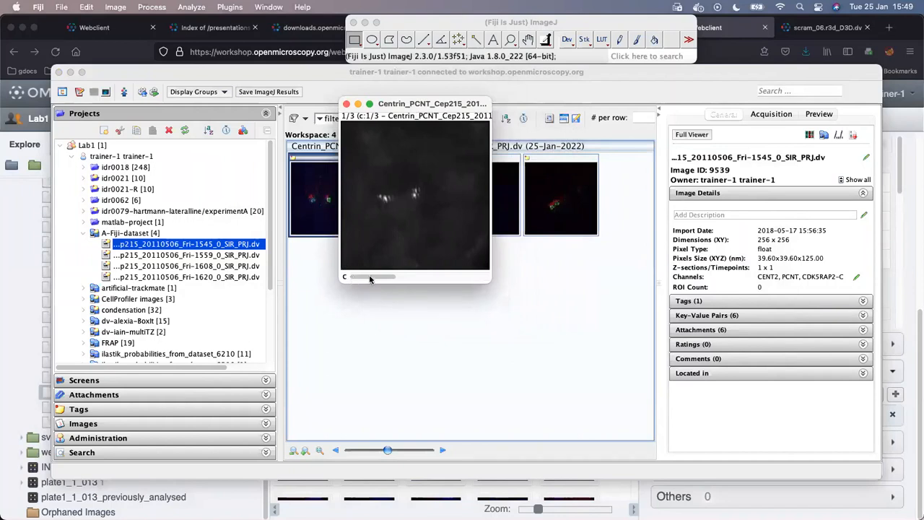
- Browse through the three channels of the opened image and return to the first channel
drag(405, 281, 487, 286)
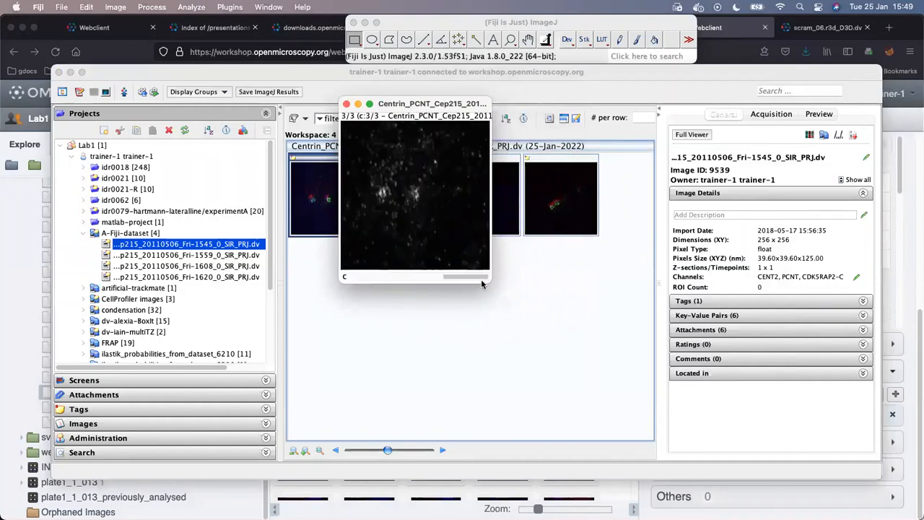
click(412, 273)
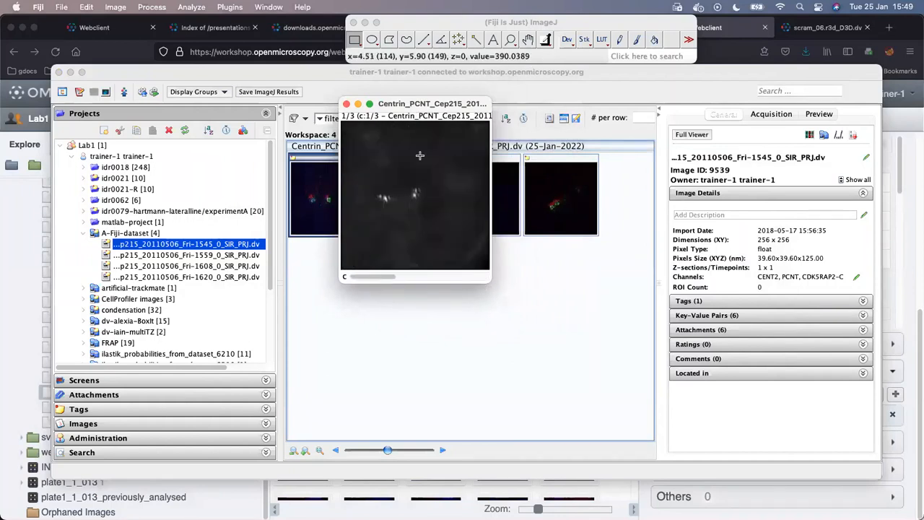
drag(415, 103, 435, 106)
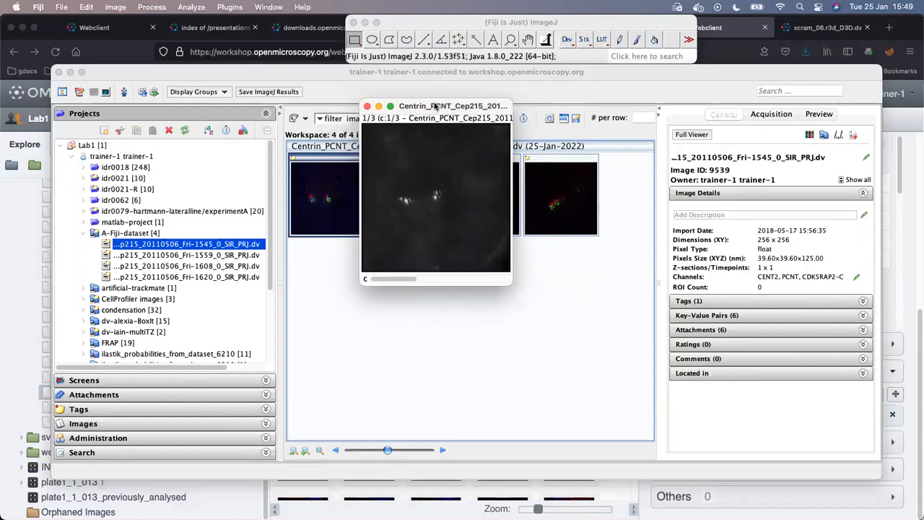
- Draw a closed freehand selection around the bright spots in channel 1 and add it to the ROI Manager
click(423, 22)
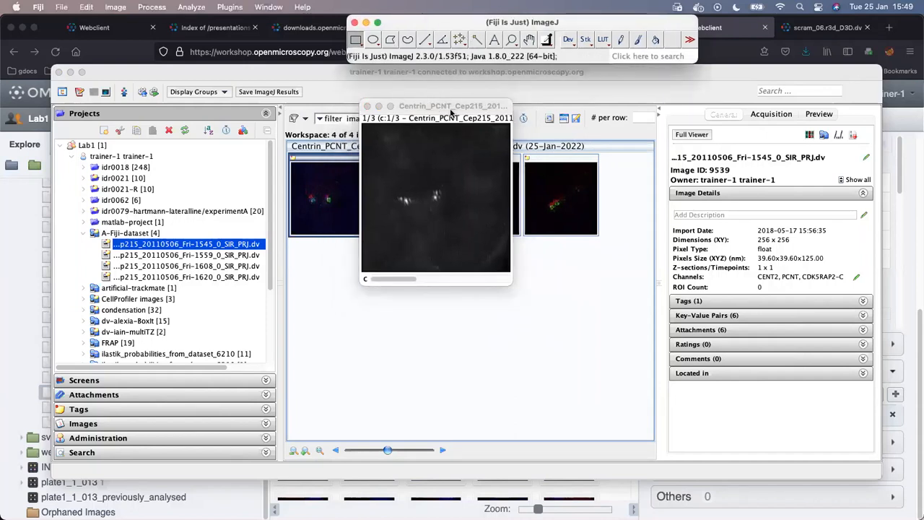
drag(451, 112, 455, 110)
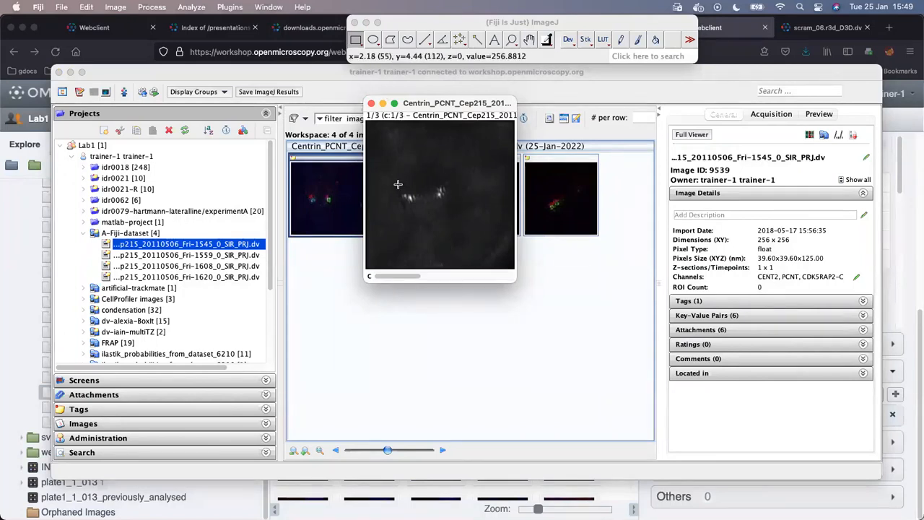
click(407, 40)
mouse_move(400, 175)
mouse_down()
mouse_move(458, 159)
mouse_move(457, 204)
mouse_move(477, 226)
mouse_move(462, 237)
mouse_move(449, 220)
mouse_move(414, 224)
mouse_move(390, 209)
mouse_move(408, 187)
mouse_move(390, 173)
mouse_move(398, 167)
mouse_move(401, 176)
mouse_up()
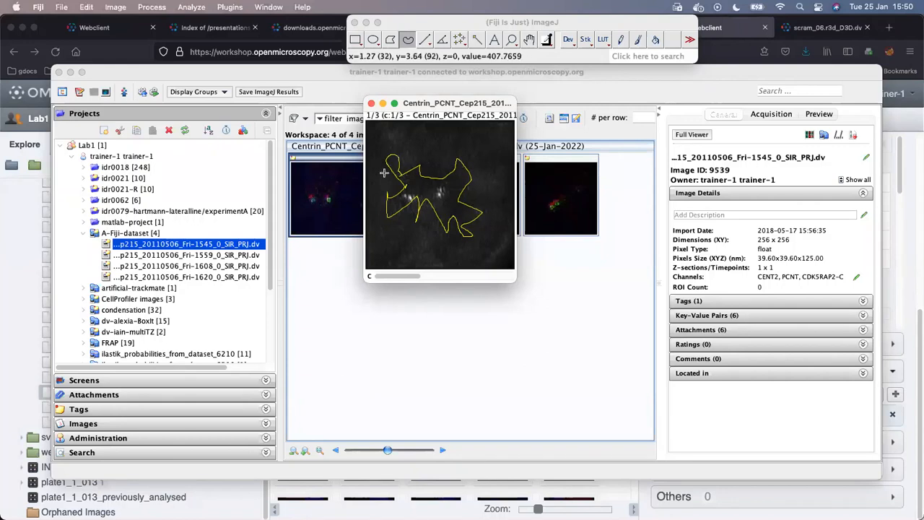
key(t)
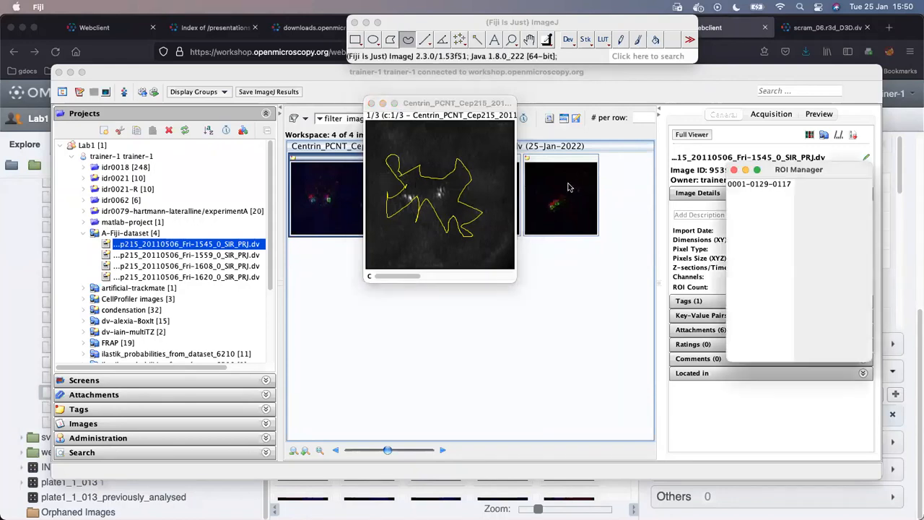
drag(807, 171, 599, 115)
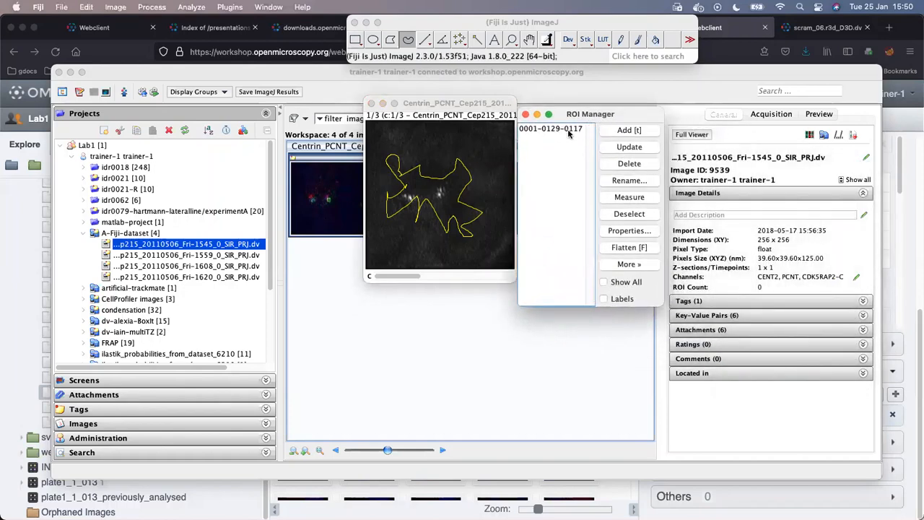
- Measure the freehand ROI and place the Results table beneath the image
click(629, 197)
drag(790, 319, 483, 267)
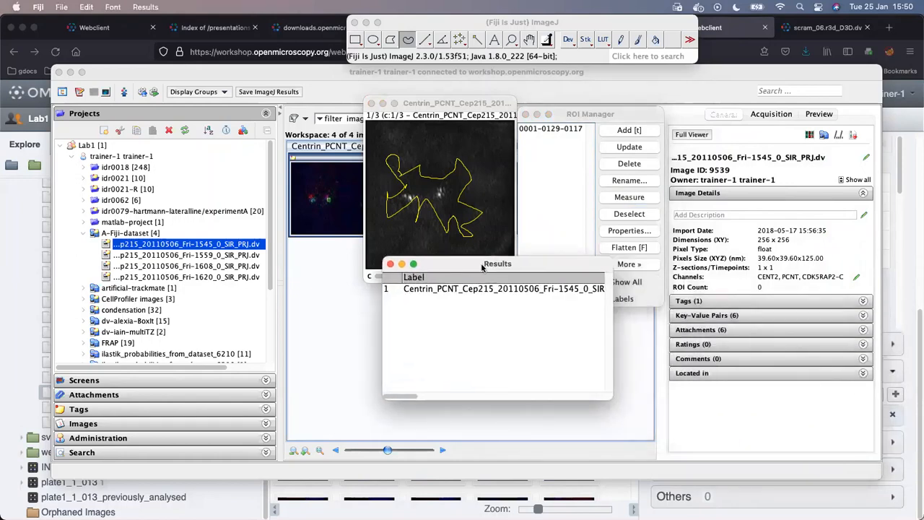
mouse_move(407, 397)
mouse_down()
mouse_move(477, 398)
mouse_move(400, 397)
mouse_up()
- Save the current image's ROI and measurements to OMERO, naming the measurements file gbi2022-measure
click(420, 25)
click(220, 7)
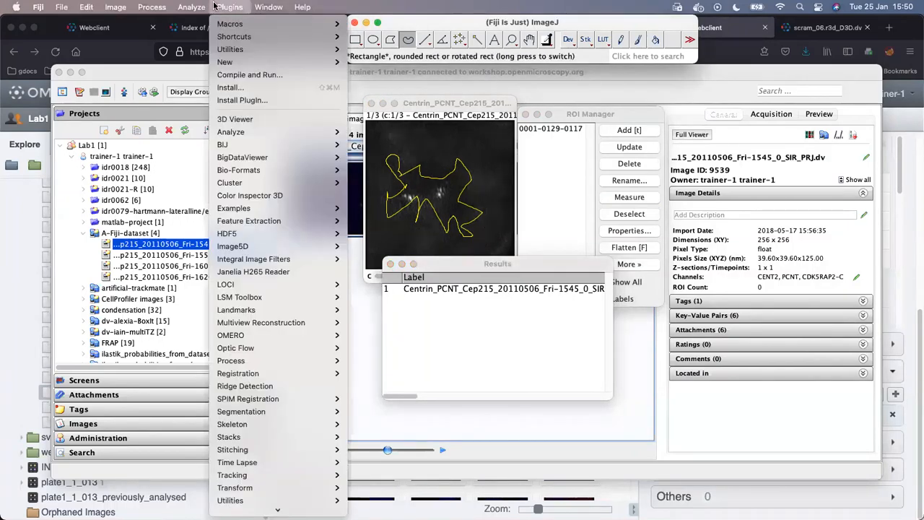
mouse_move(344, 331)
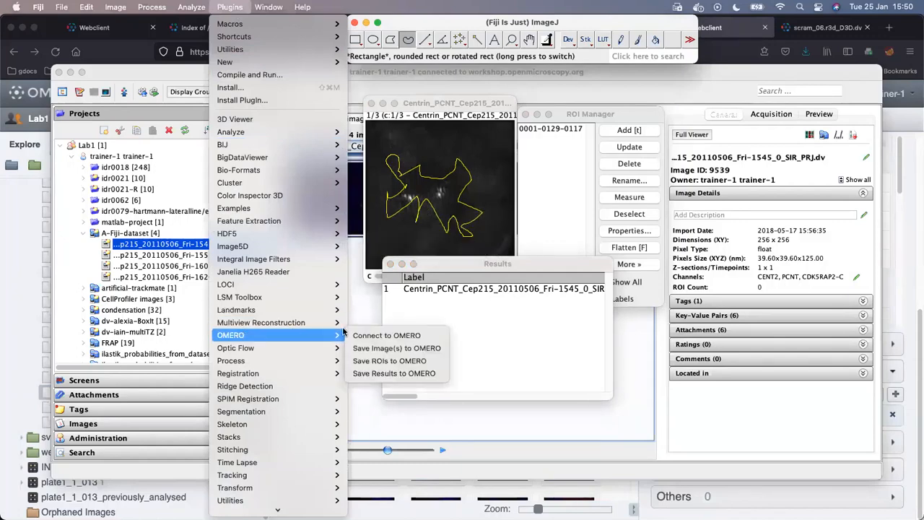
click(393, 361)
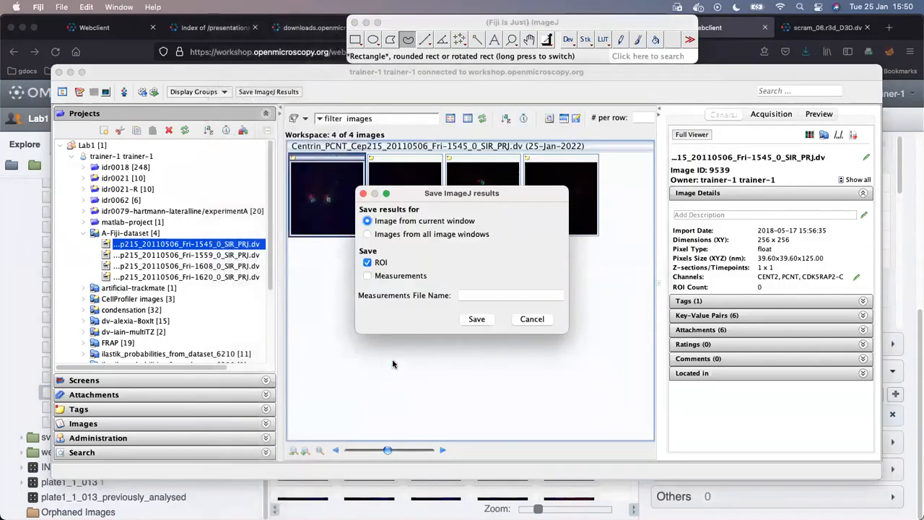
click(367, 276)
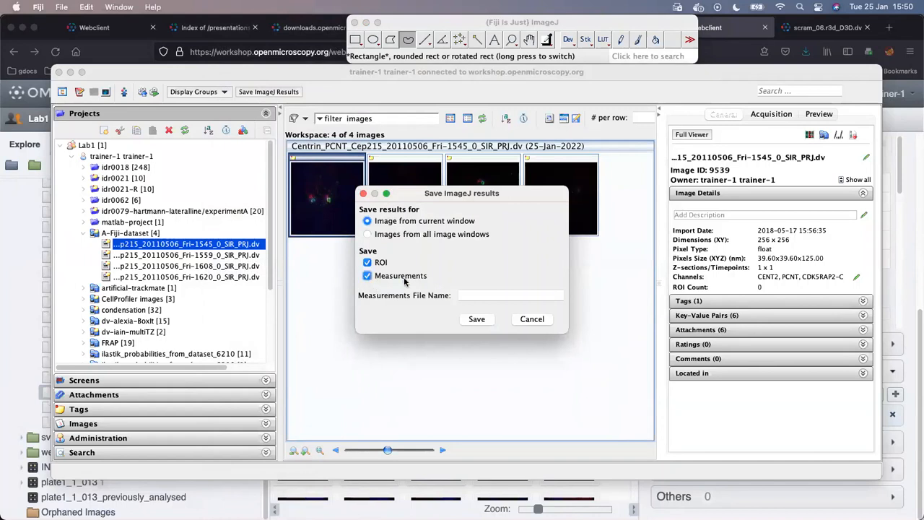
click(474, 295)
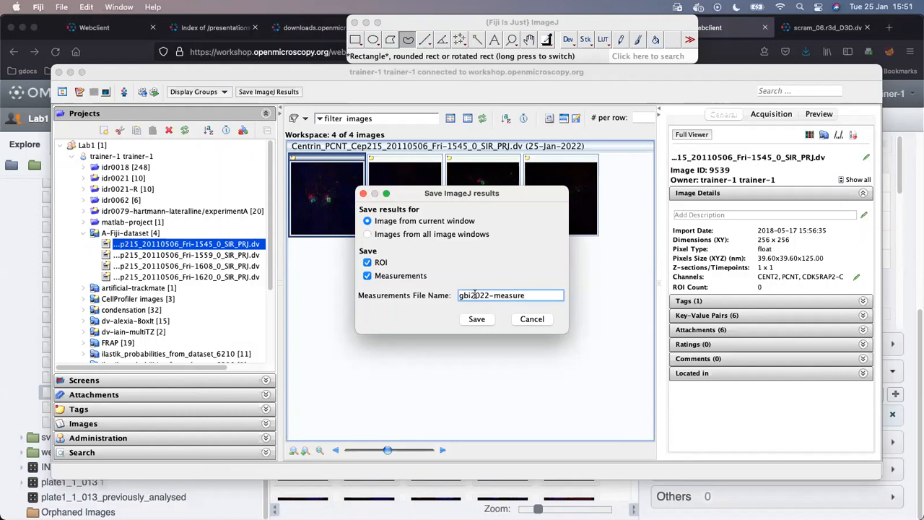
click(477, 320)
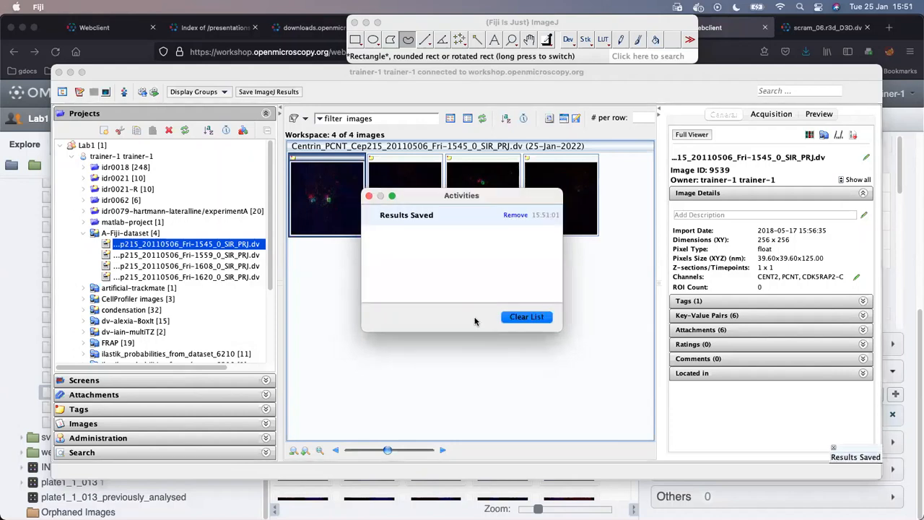
drag(428, 199, 531, 179)
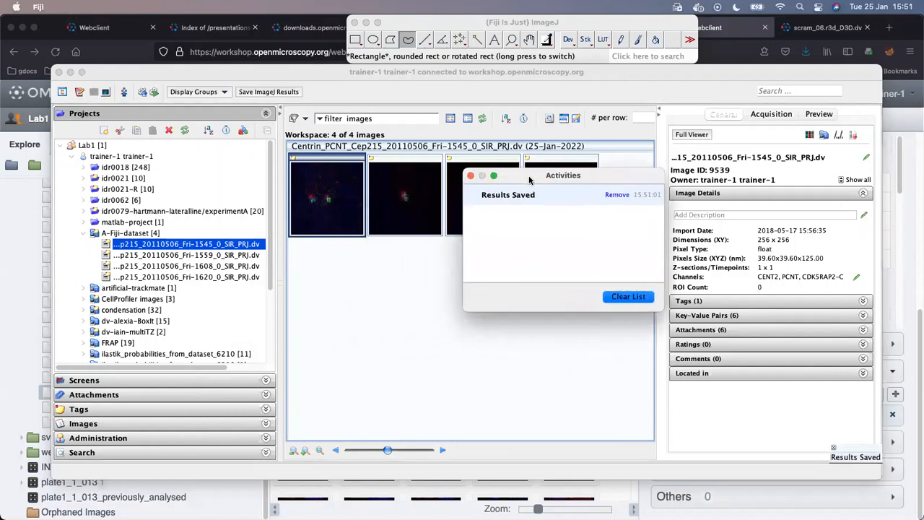
- Switch to the OMERO webclient in Firefox and select the Fri-1545 image in A-Fiji-dataset
click(249, 499)
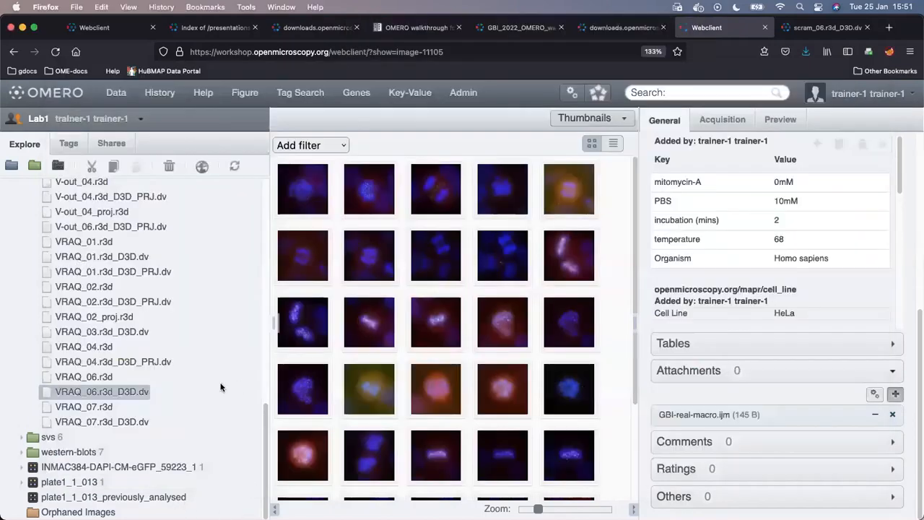
scroll(207, 262, up, 15)
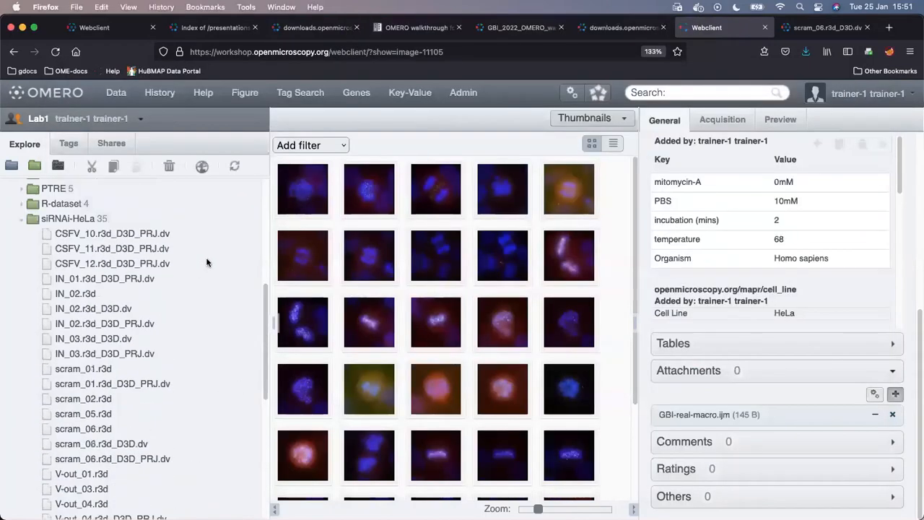
click(46, 293)
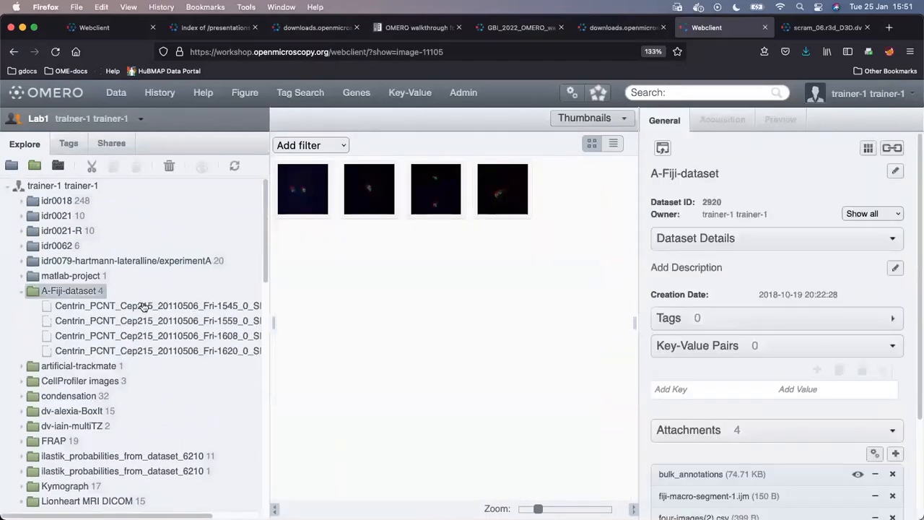
click(144, 306)
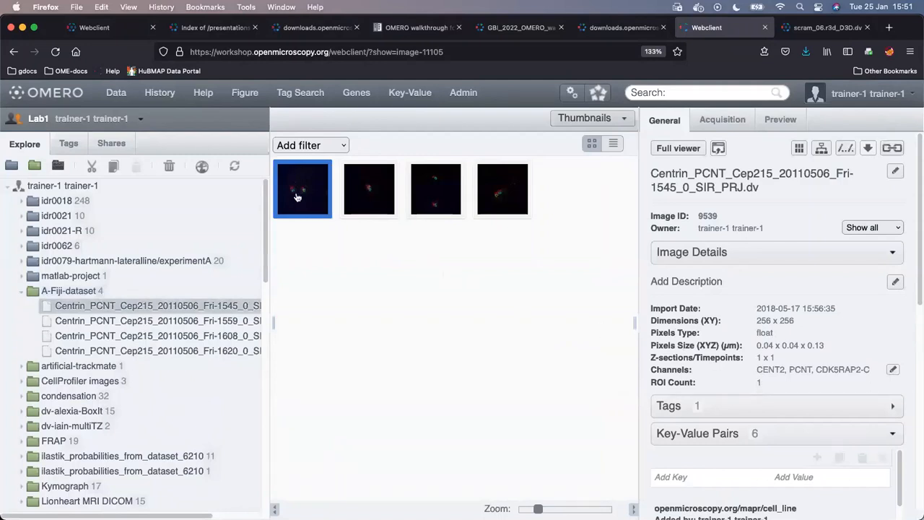
- Enlarge the dataset thumbnails, then open the Fri-1545 image in the full viewer with its ROIs shown
click(549, 509)
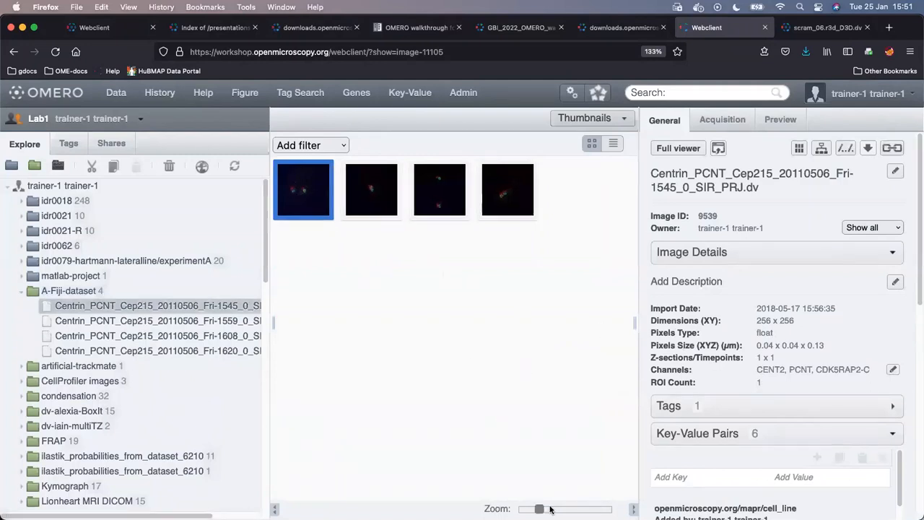
drag(550, 509, 583, 509)
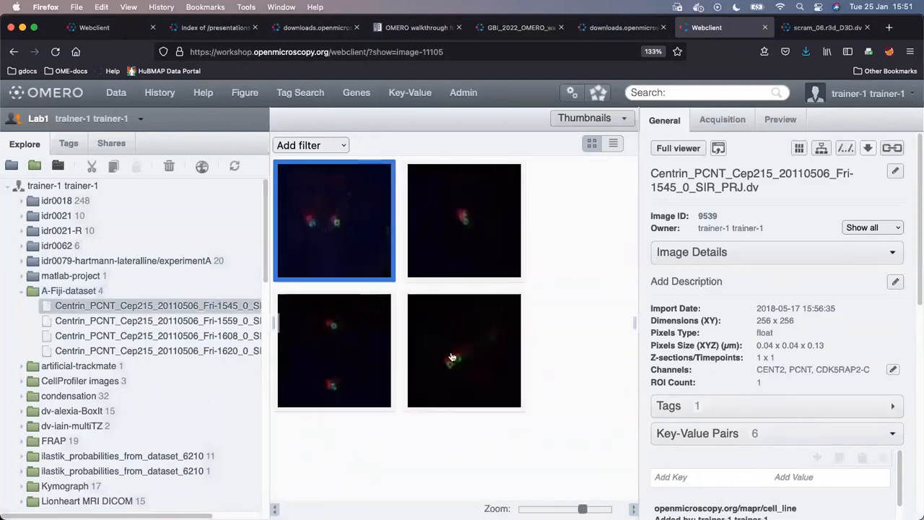
double_click(334, 246)
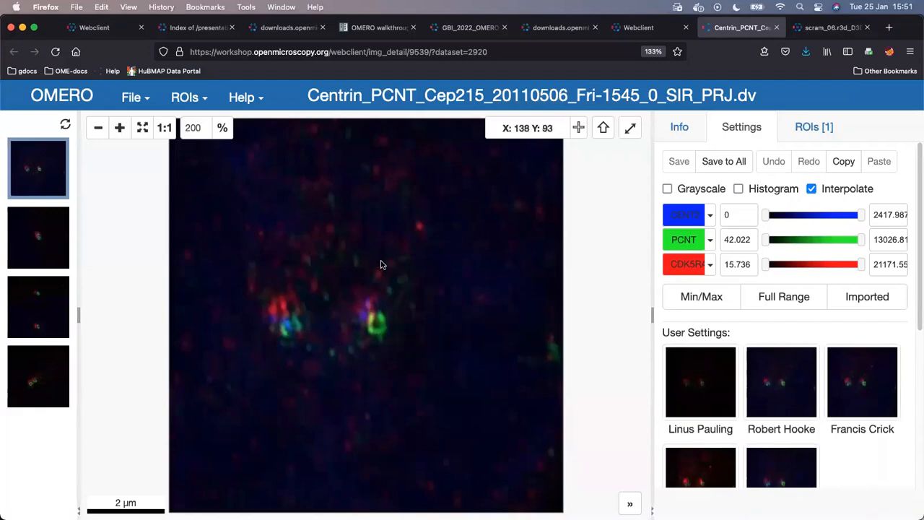
click(823, 128)
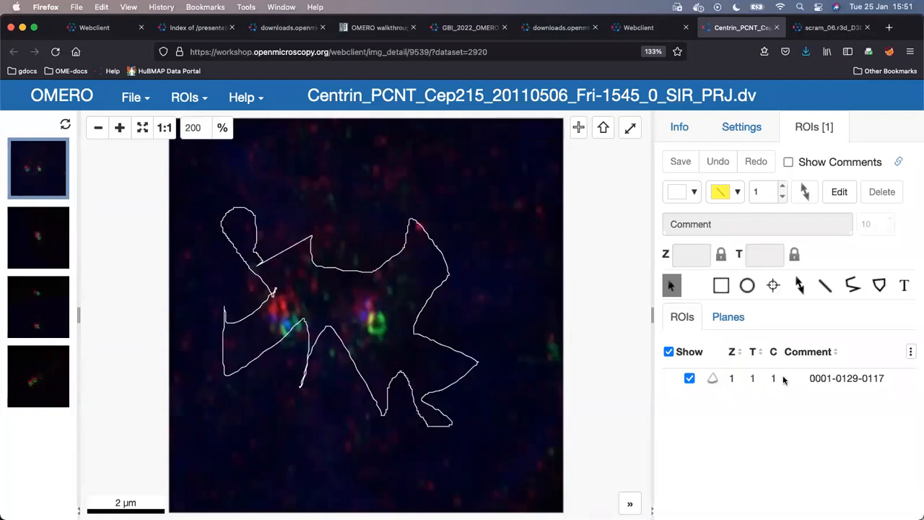
mouse_move(749, 384)
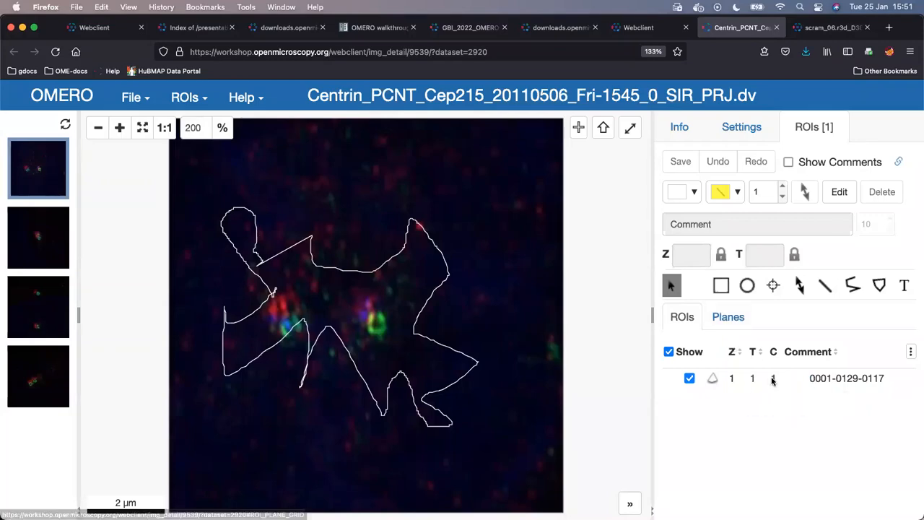
- Return to the webclient, collapse the image's key-value pairs and inspect its list of attachments
click(641, 27)
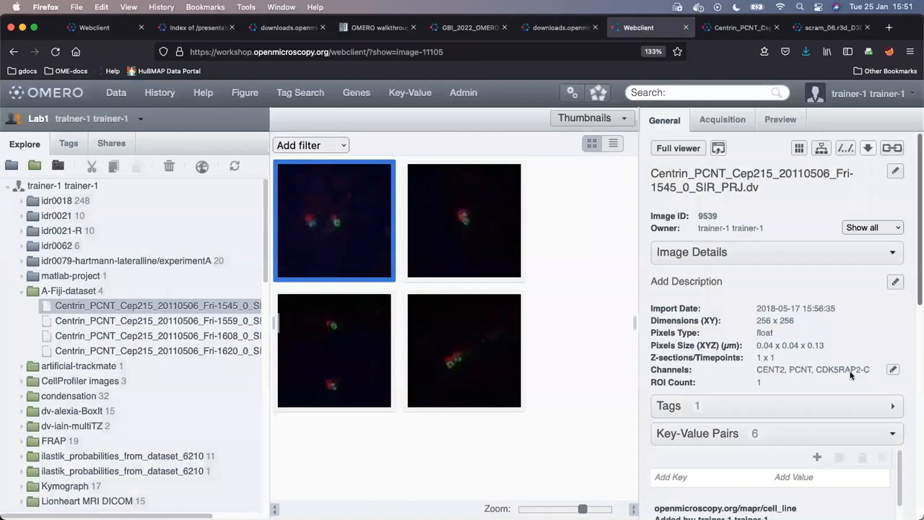
click(787, 432)
scroll(917, 334, down, 3)
scroll(917, 334, down, 3)
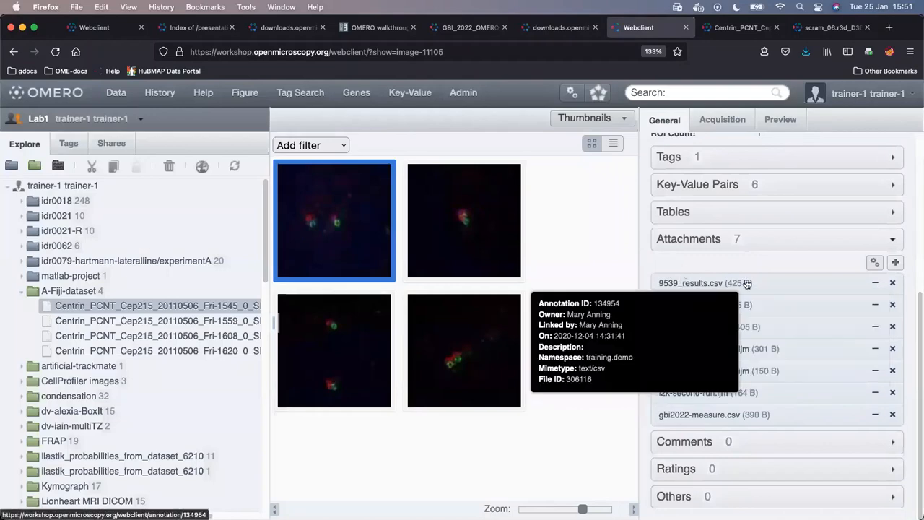
- Open the attached gbi2022-measure.csv measurements file in Microsoft Excel
mouse_move(717, 415)
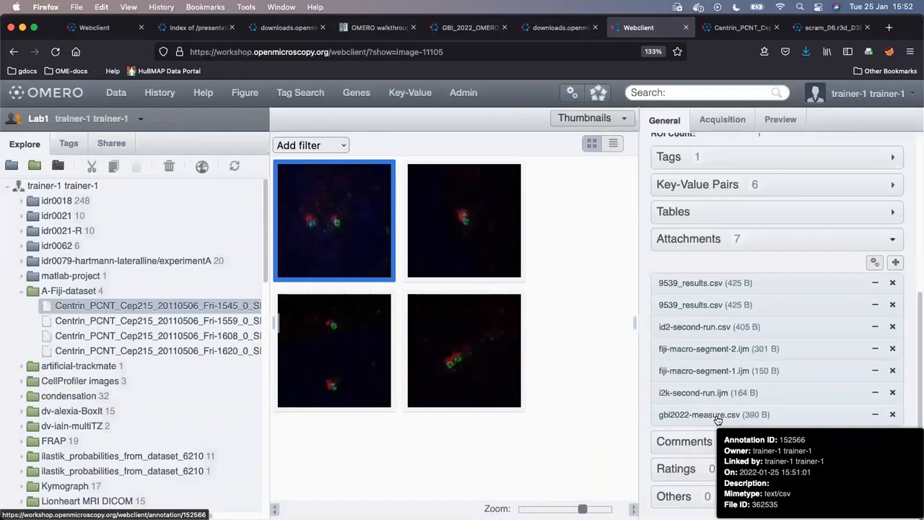
click(710, 415)
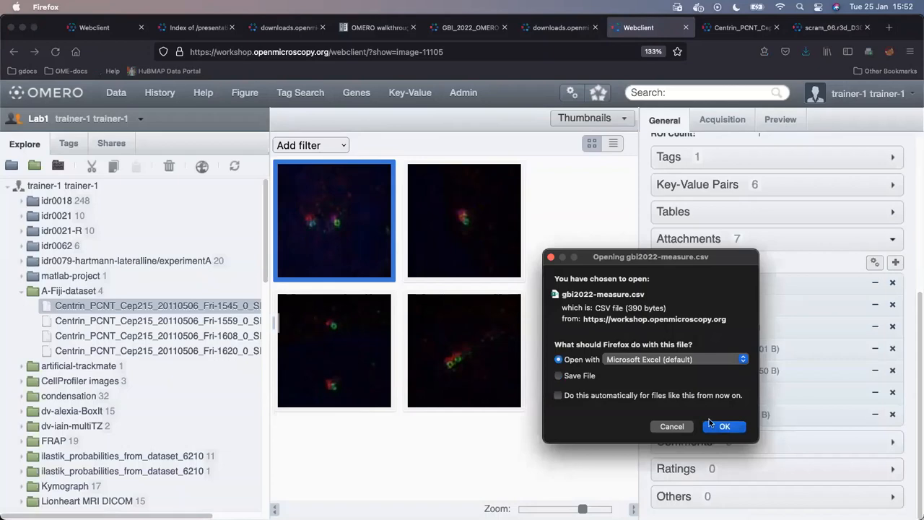
click(712, 425)
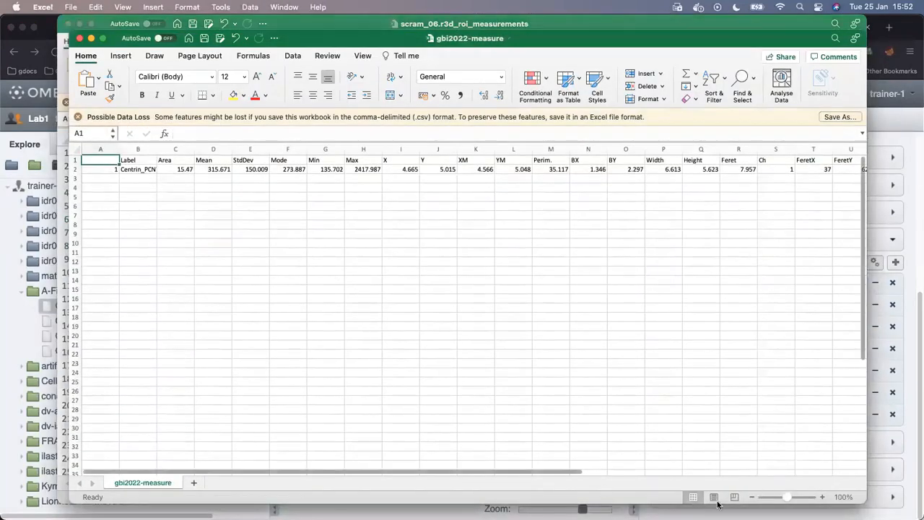
- Enlarge the gbi2022-measure sheet and examine the ROI measurement columns from Label and Area through MinFeret
click(794, 497)
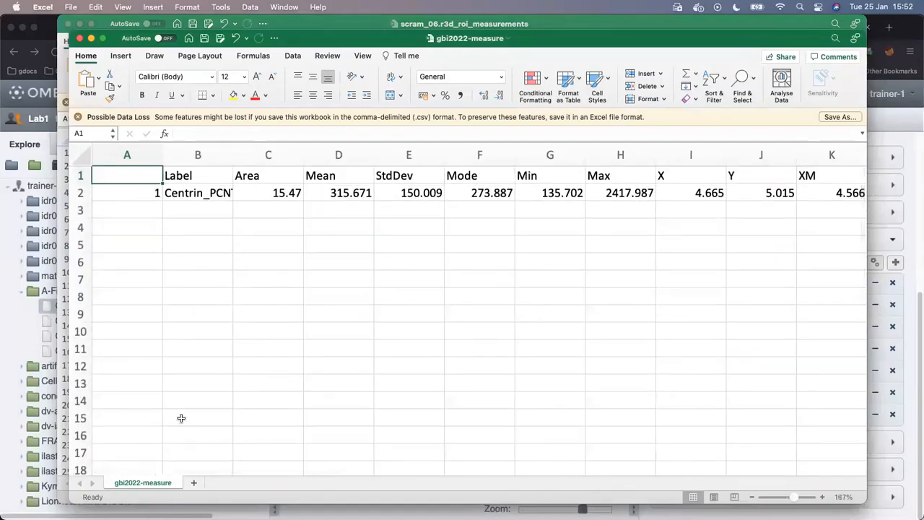
drag(202, 470, 630, 469)
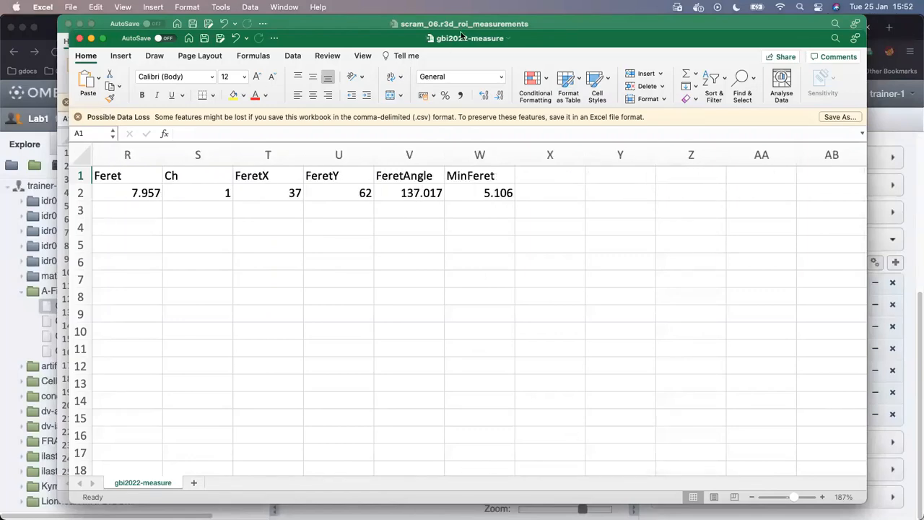
drag(466, 39, 529, 56)
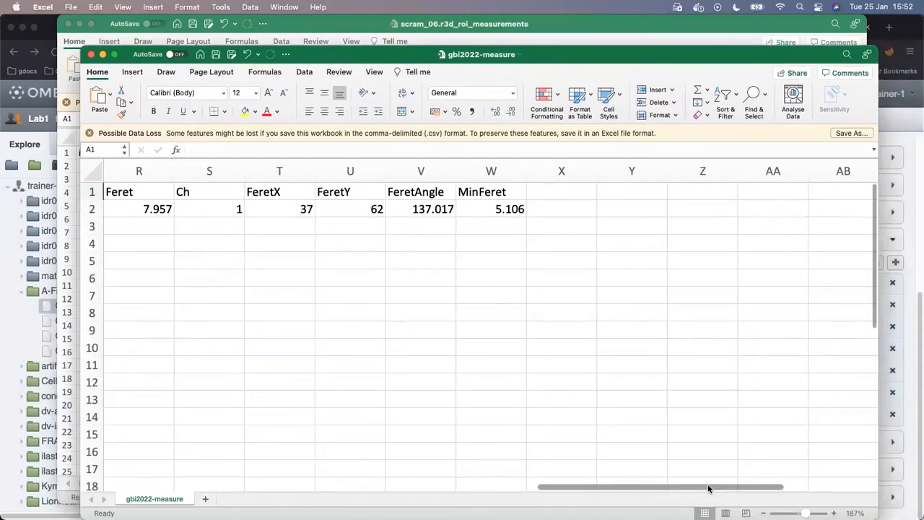
scroll(604, 481, left, 10)
scroll(304, 431, right, 10)
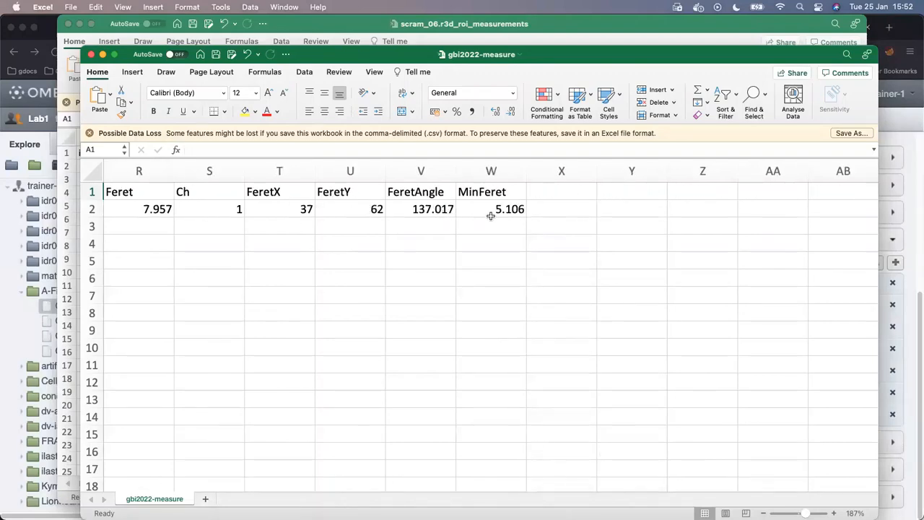
scroll(636, 477, left, 5)
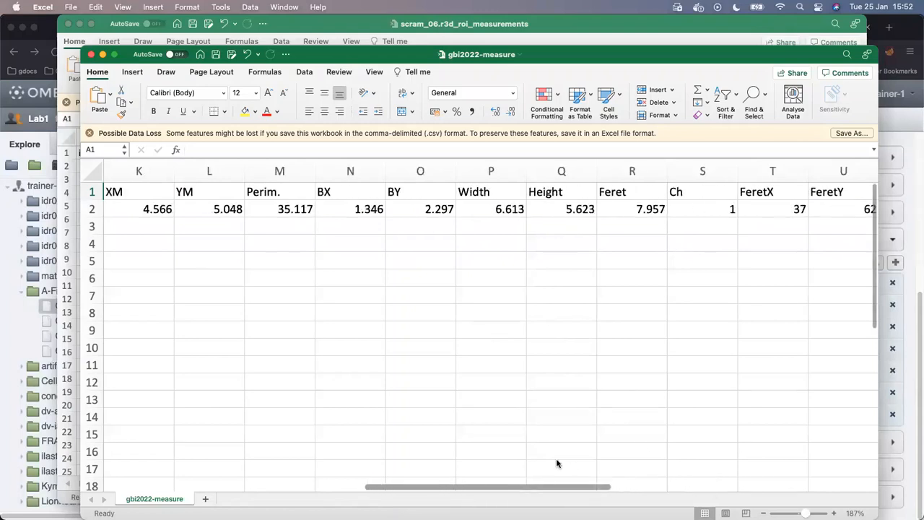
scroll(522, 453, left, 5)
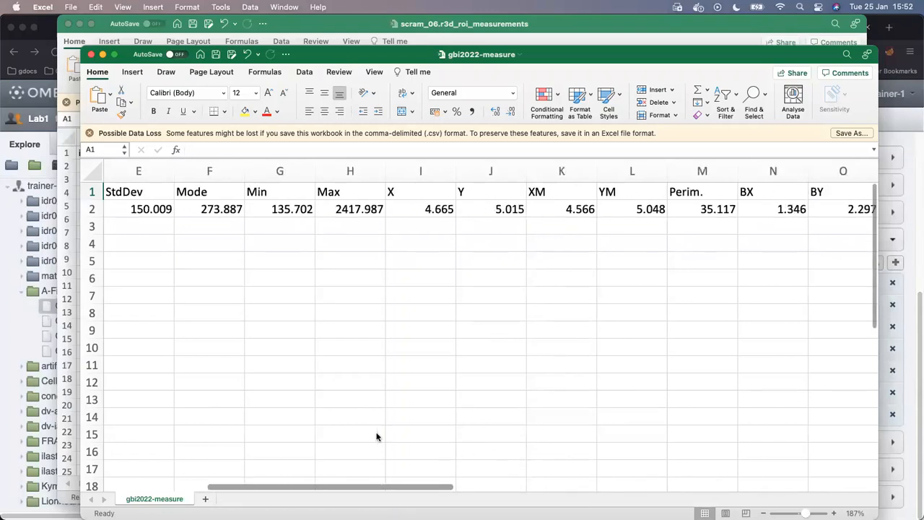
scroll(324, 422, left, 2)
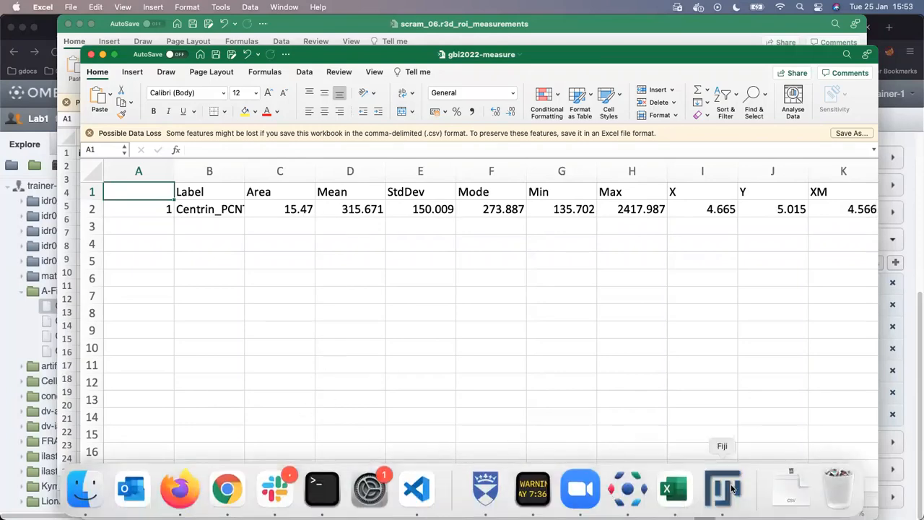
- Switch to Fiji, dismiss the Activities window and close the ROI Manager behind the OMERO browser
click(724, 489)
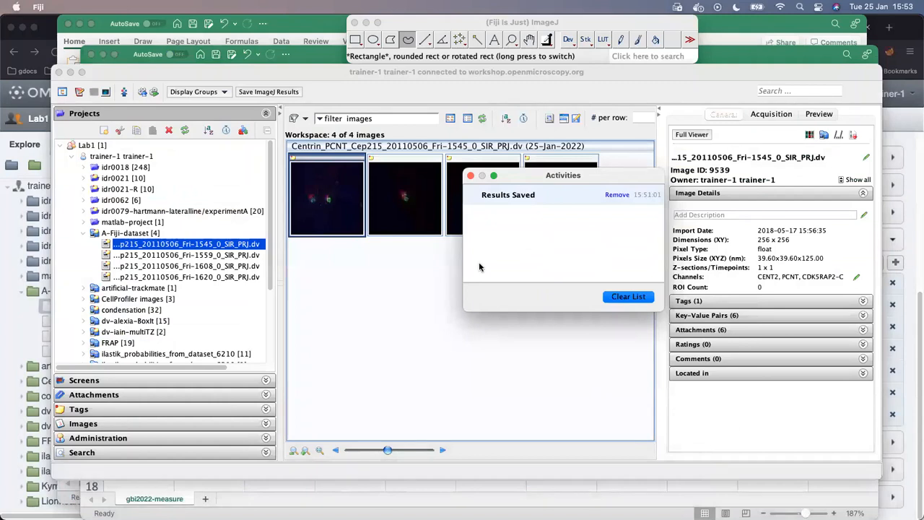
click(470, 176)
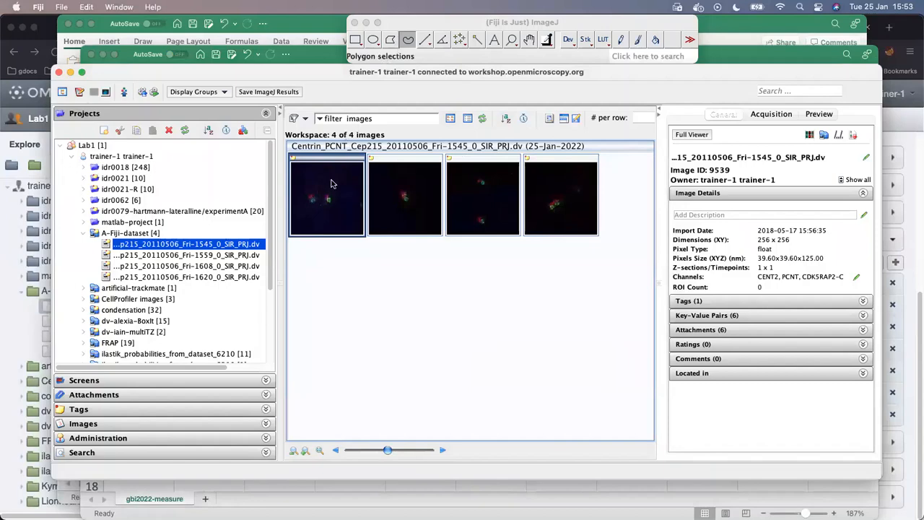
drag(315, 72, 404, 143)
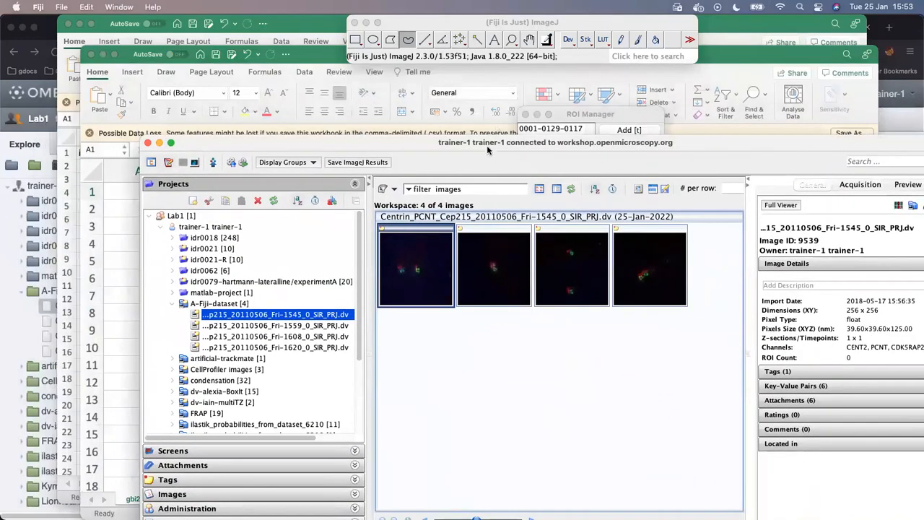
drag(487, 145, 448, 79)
click(525, 115)
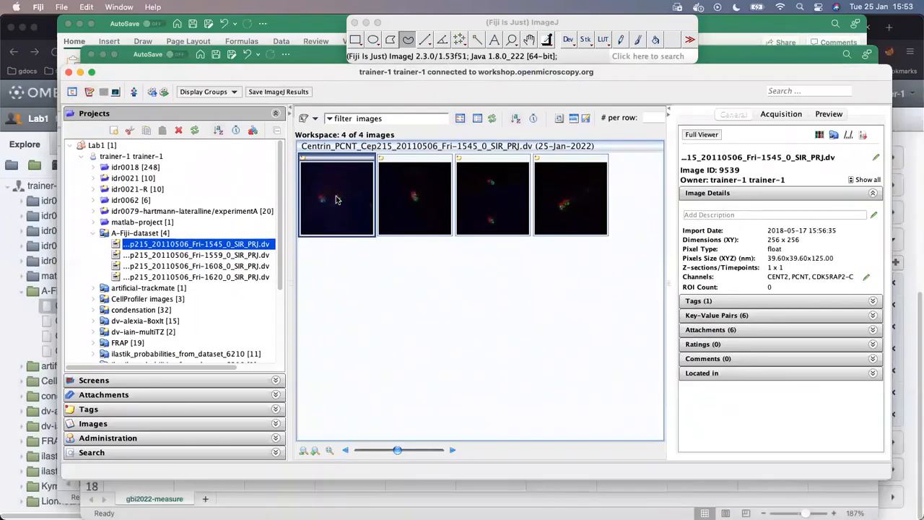
- Reopen the Fri-1545 image from A-Fiji-dataset in Fiji and discard the displayed ROI instead of saving it as an overlay
double_click(347, 214)
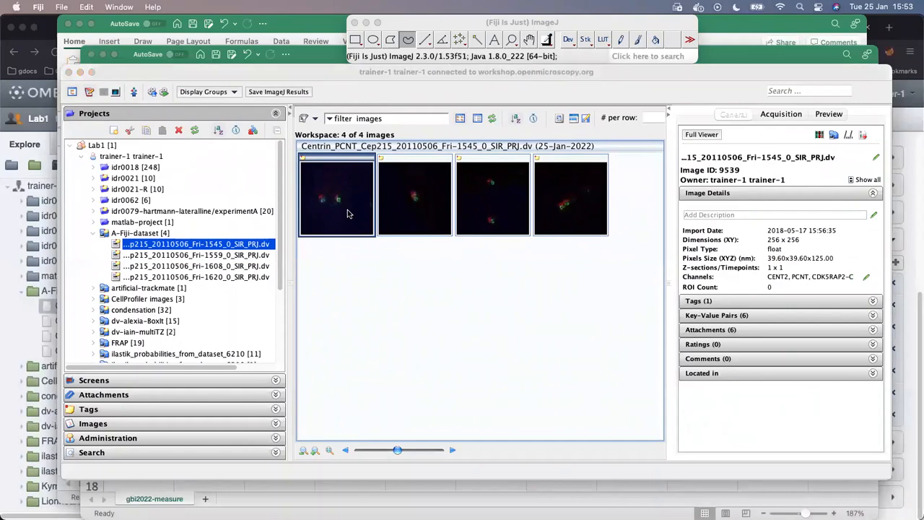
click(693, 365)
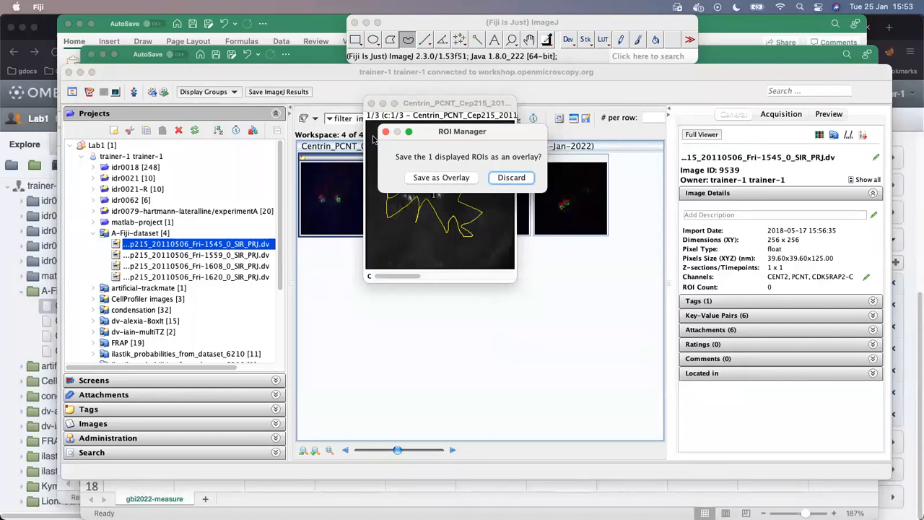
click(512, 179)
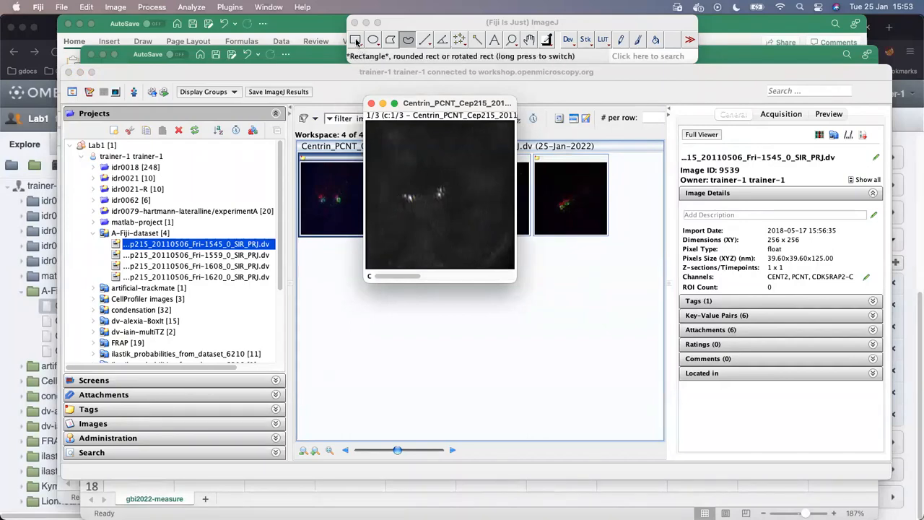
- Draw a rectangle of about 89 x 78 pixels around the bright spots left of the image centre and crop the image to it
click(356, 41)
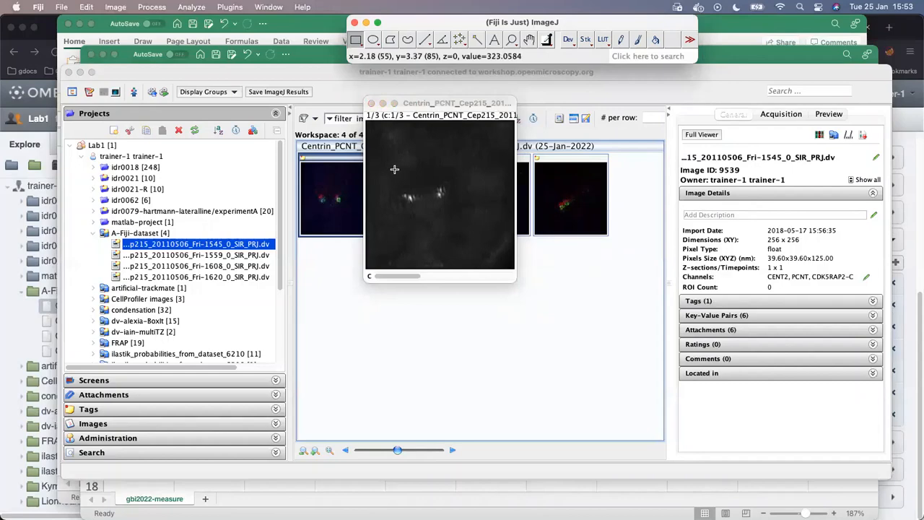
drag(384, 171, 435, 217)
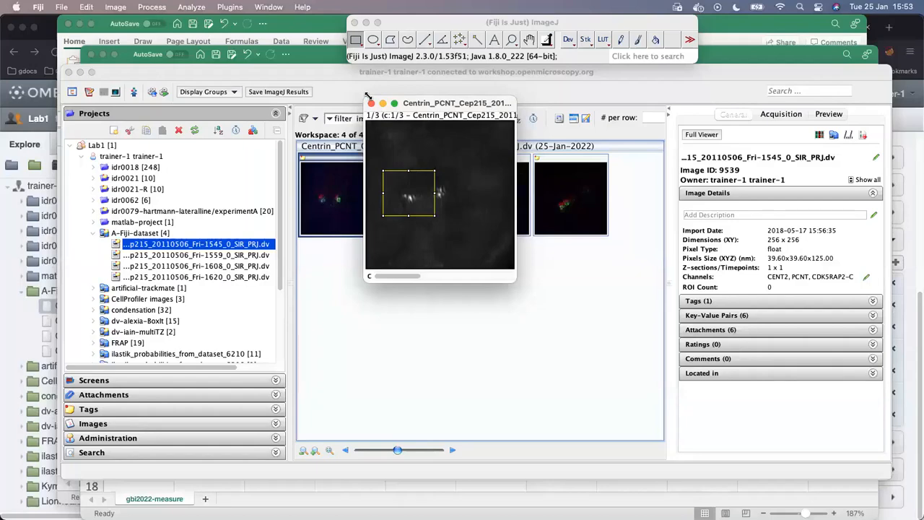
click(393, 24)
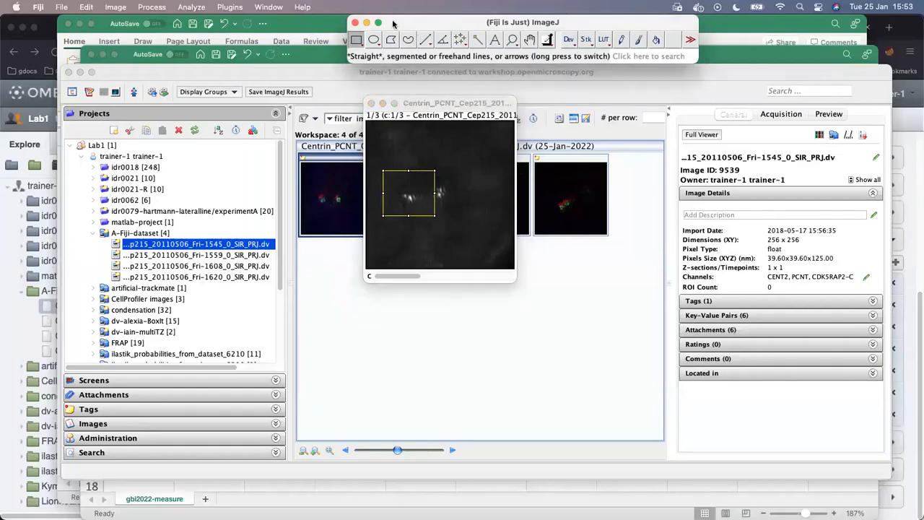
click(117, 7)
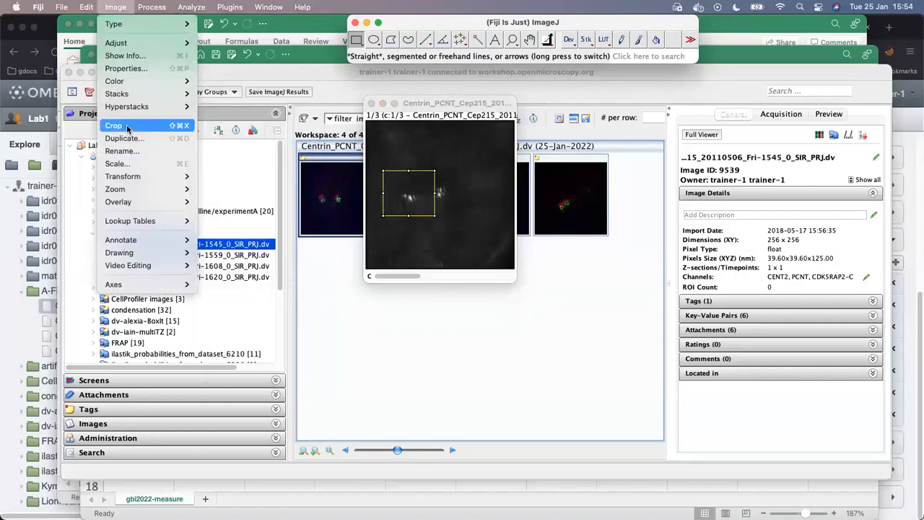
click(127, 128)
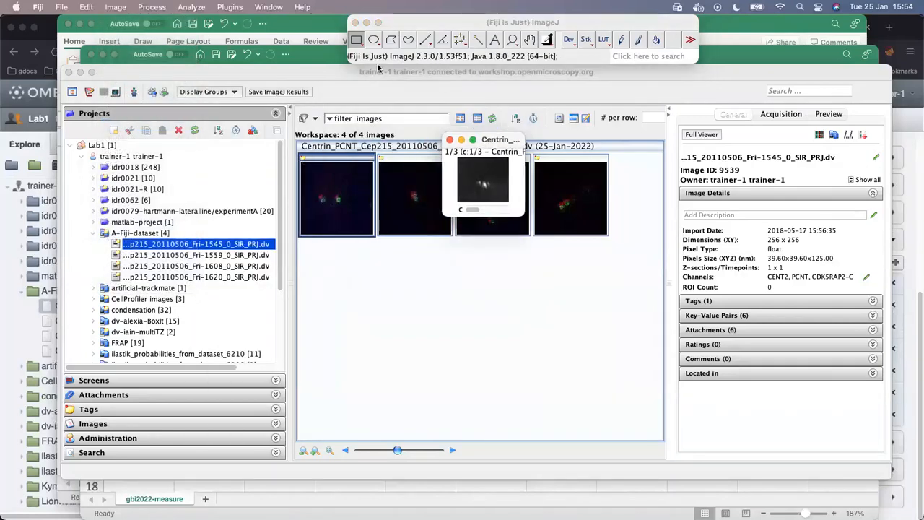
- Start saving the cropped image to OMERO with the OMERO plugin, allowing Fiji to access the Desktop folder
click(403, 24)
click(229, 7)
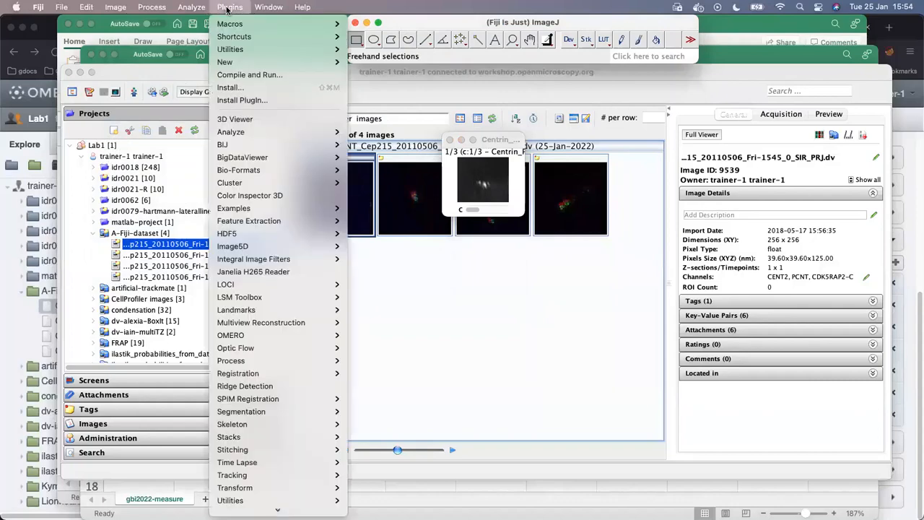
mouse_move(281, 335)
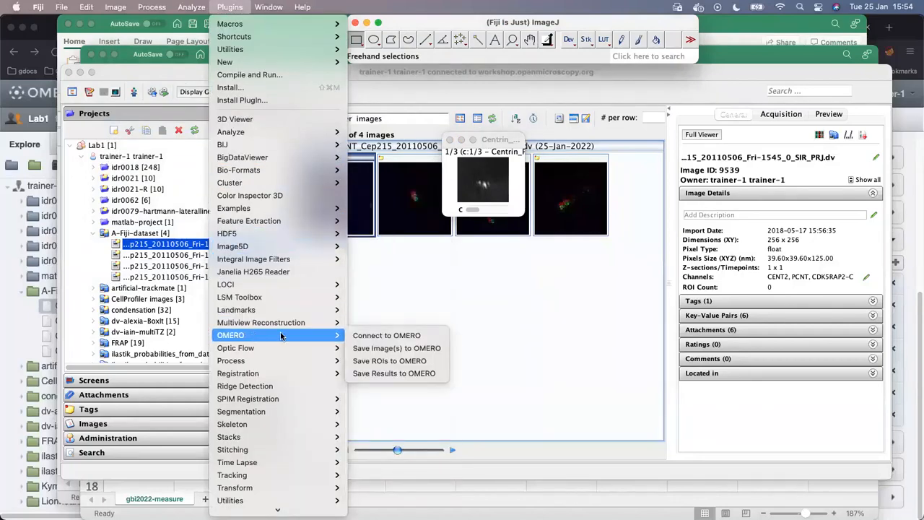
click(400, 350)
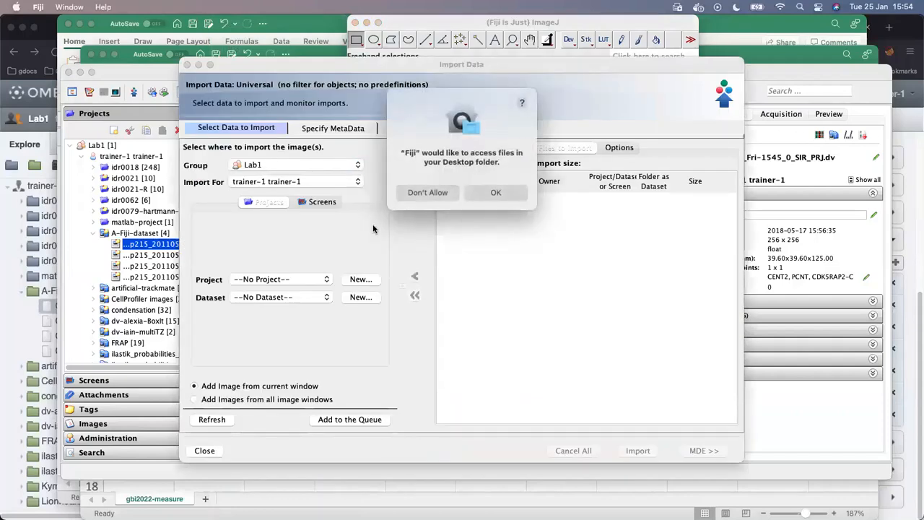
click(493, 194)
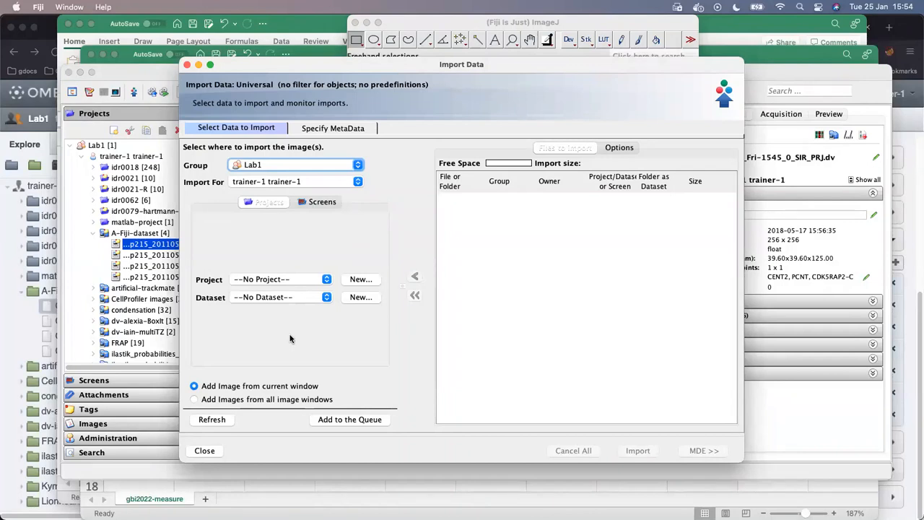
- Queue the image from the current window for A-Fiji-dataset and import it into OMERO
click(327, 298)
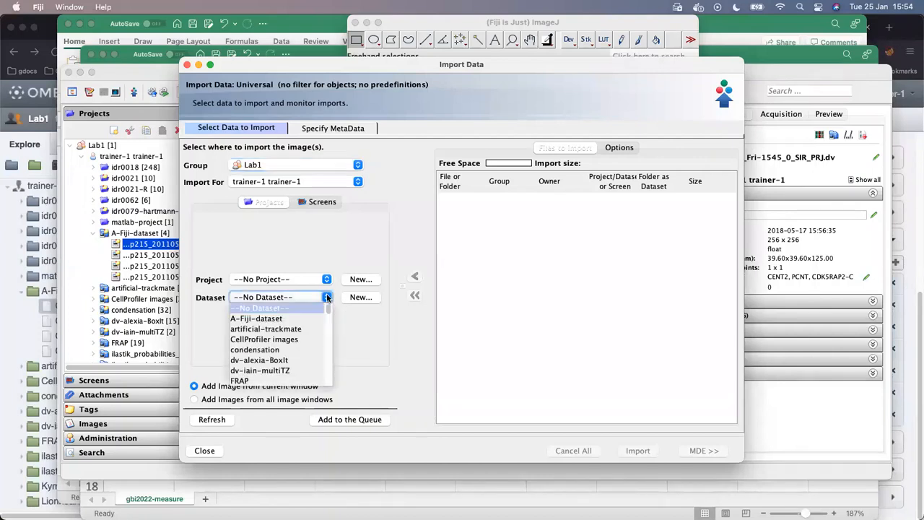
click(294, 318)
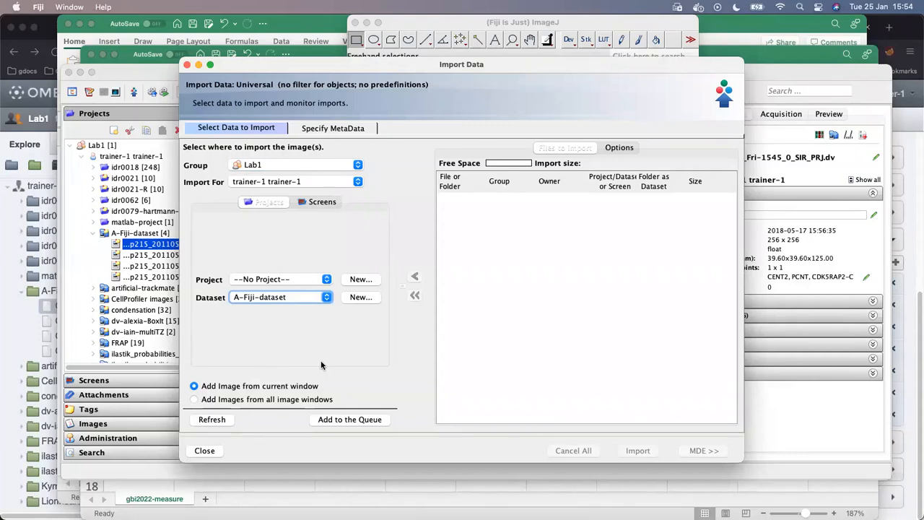
click(346, 420)
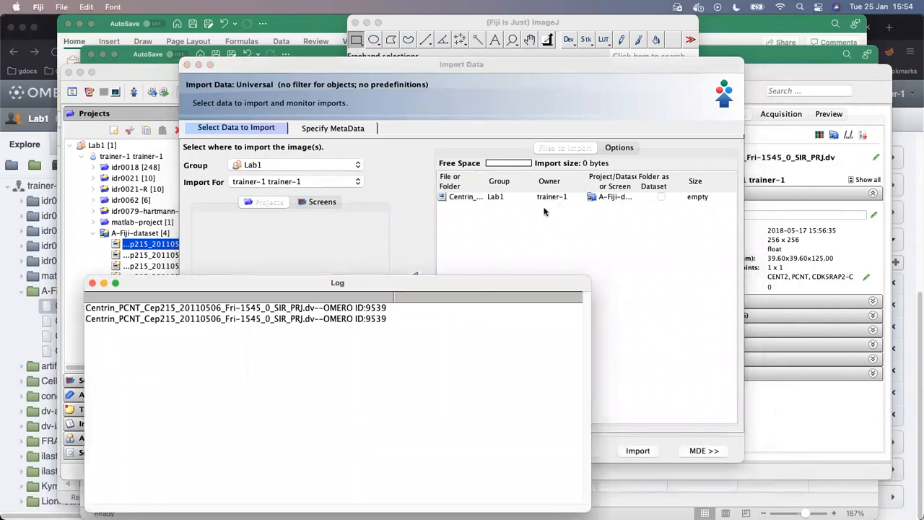
click(529, 179)
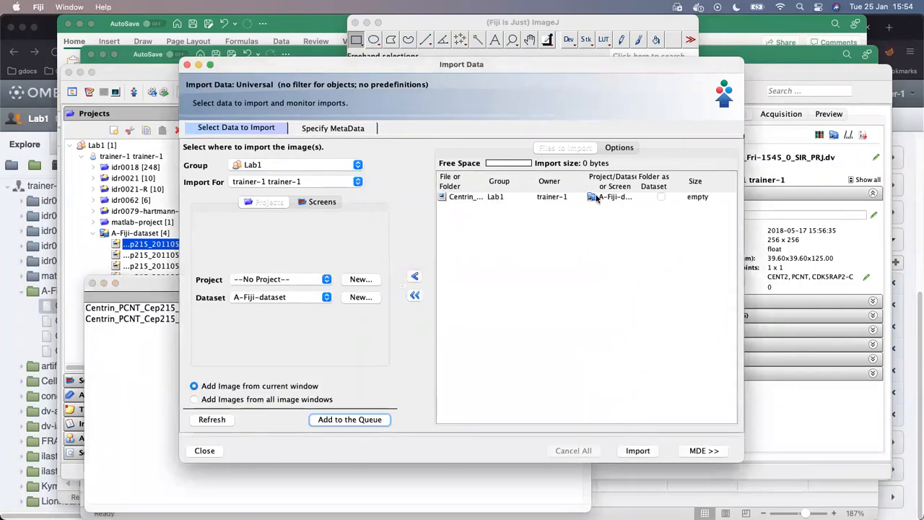
click(637, 451)
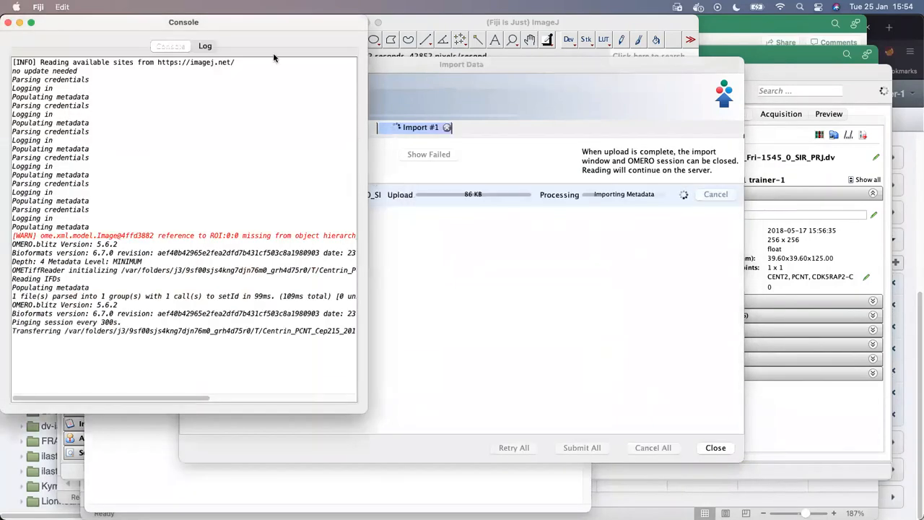
click(504, 69)
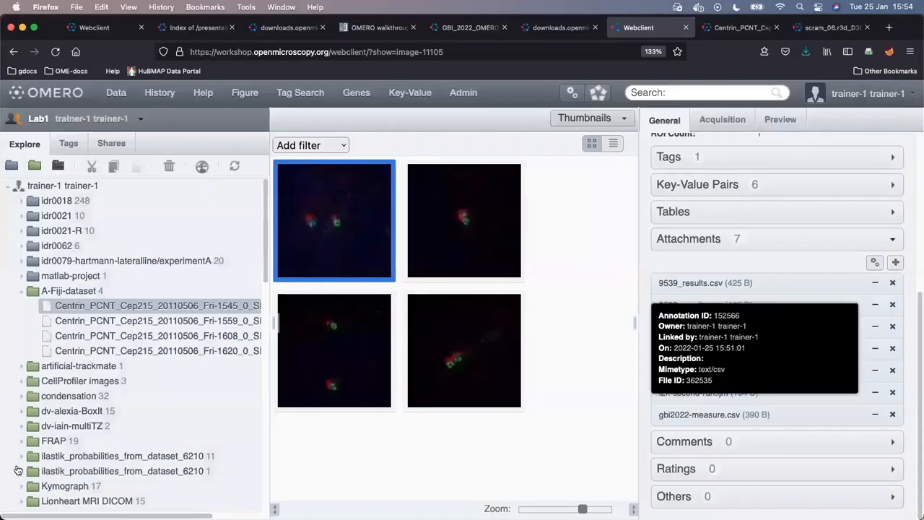
- Switch to the OMERO webclient in Firefox, refresh the data tree and select the newly imported cropped image to check its details
click(16, 466)
click(236, 167)
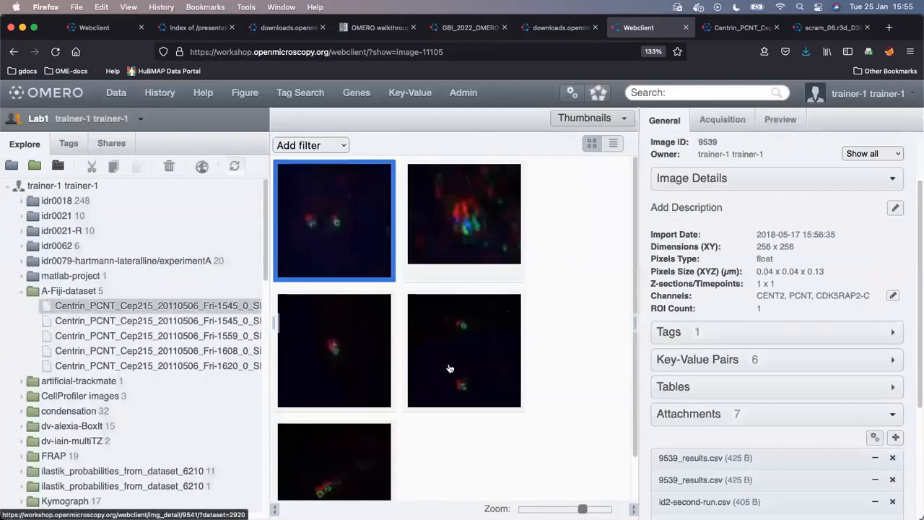
click(478, 225)
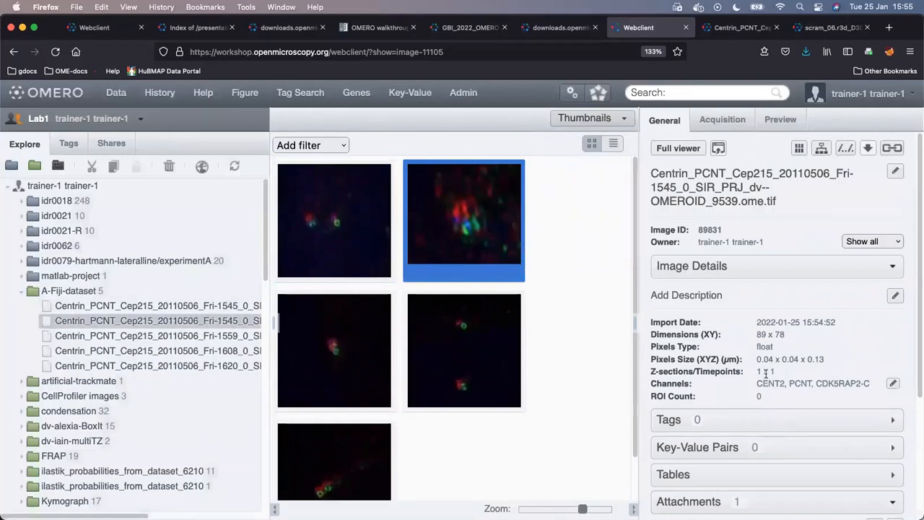
mouse_move(485, 491)
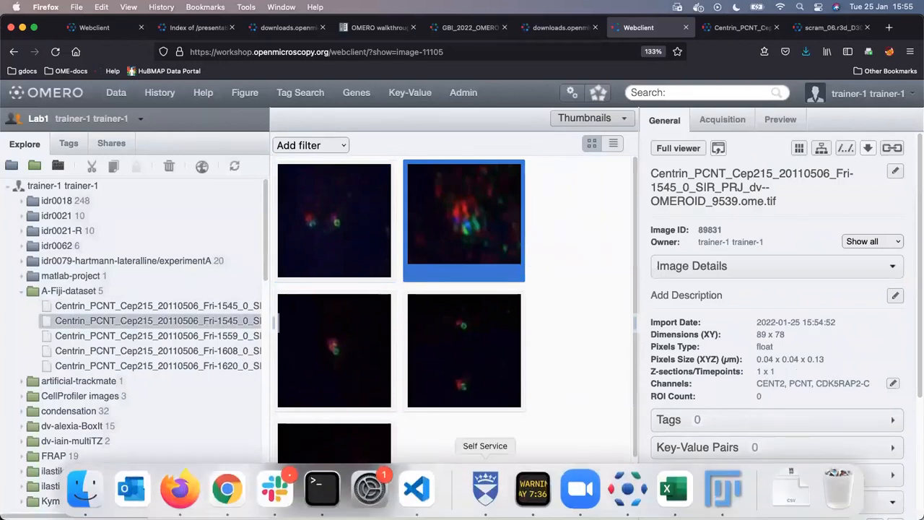
- Switch to Fiji and close the import, console and log windows and the cropped image without saving it
click(735, 495)
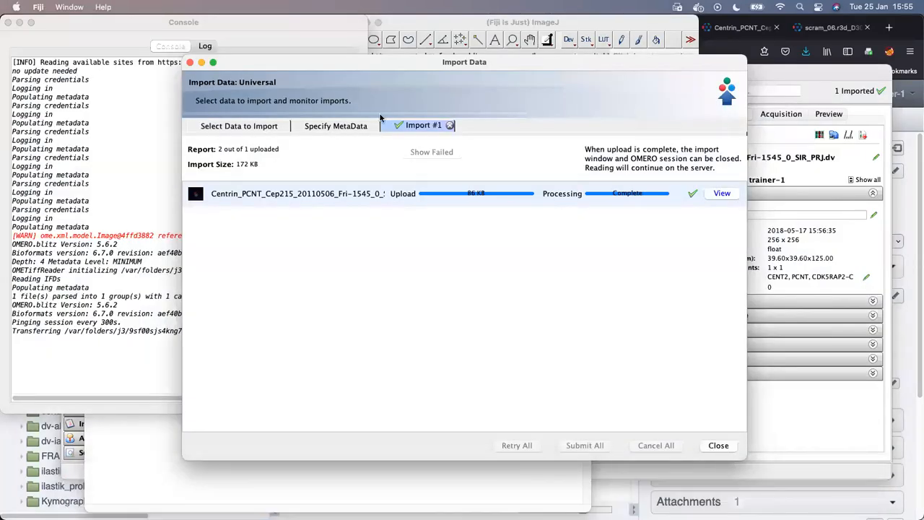
click(190, 63)
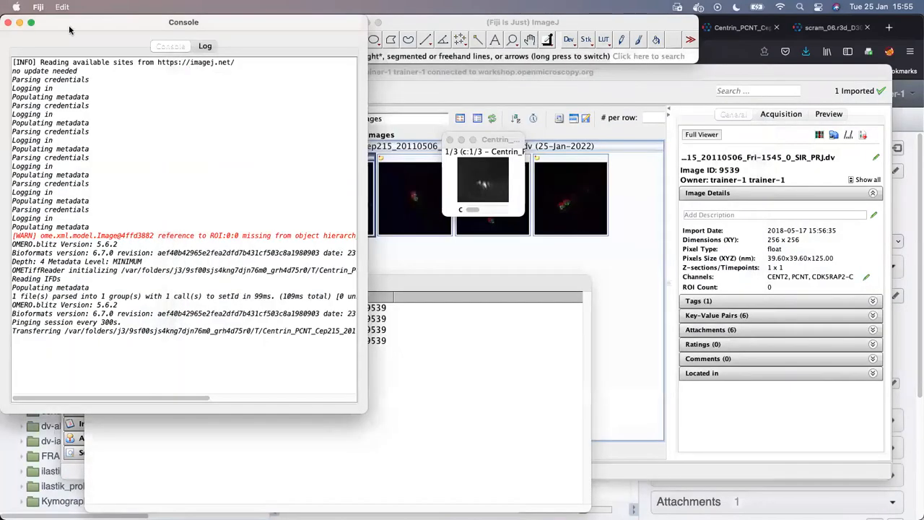
click(9, 22)
drag(444, 20, 431, 21)
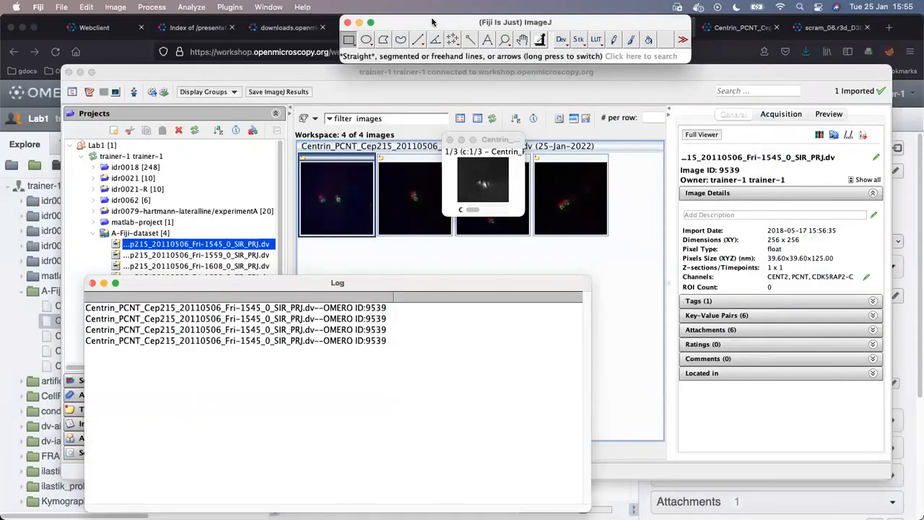
click(448, 140)
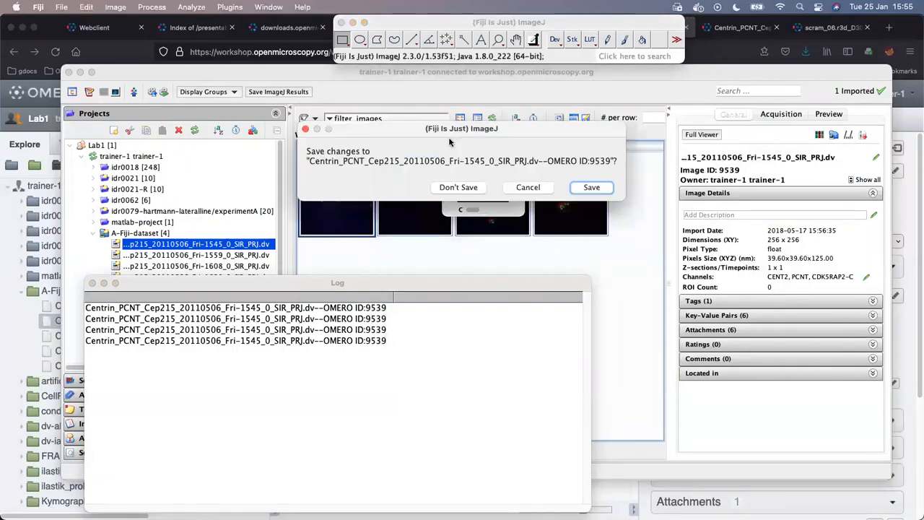
click(458, 189)
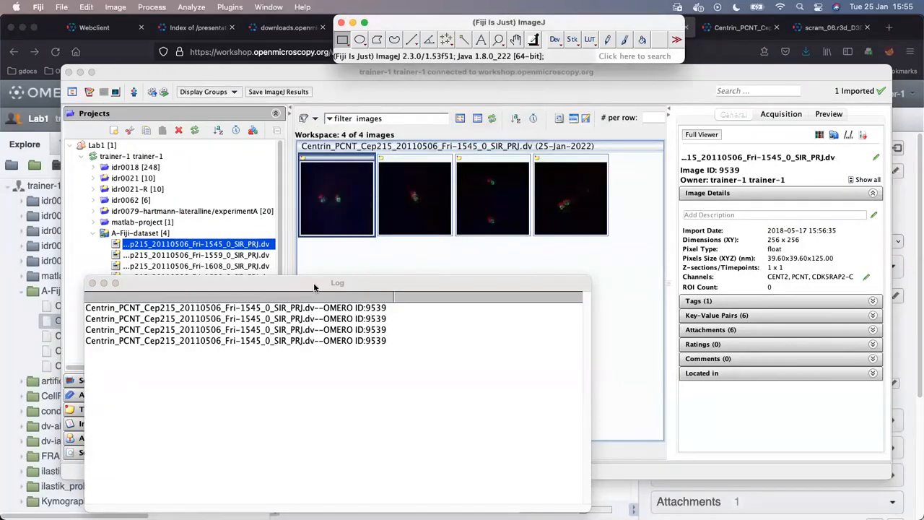
drag(312, 283, 521, 245)
click(299, 245)
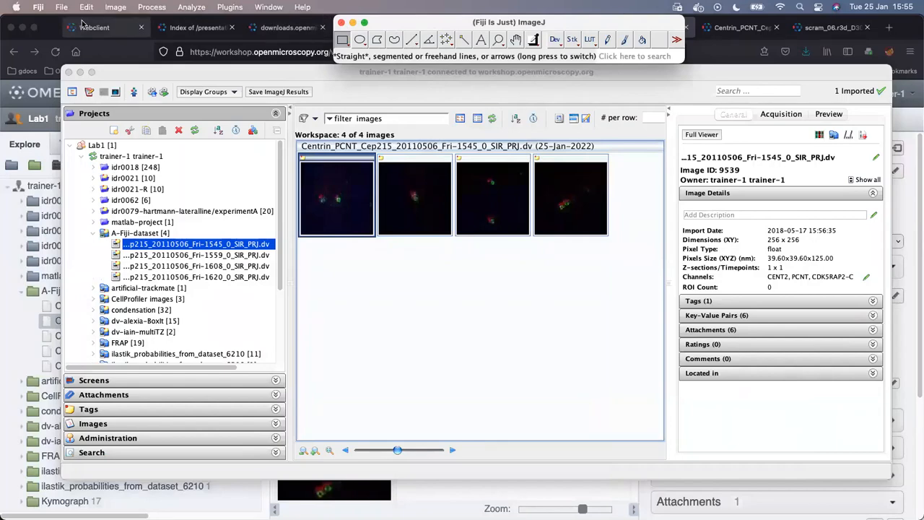
- Open the Fri-1545 image from A-Fiji-dataset, delete its ROI from the ROI Manager, clear the outline and close the ROI Manager
double_click(346, 206)
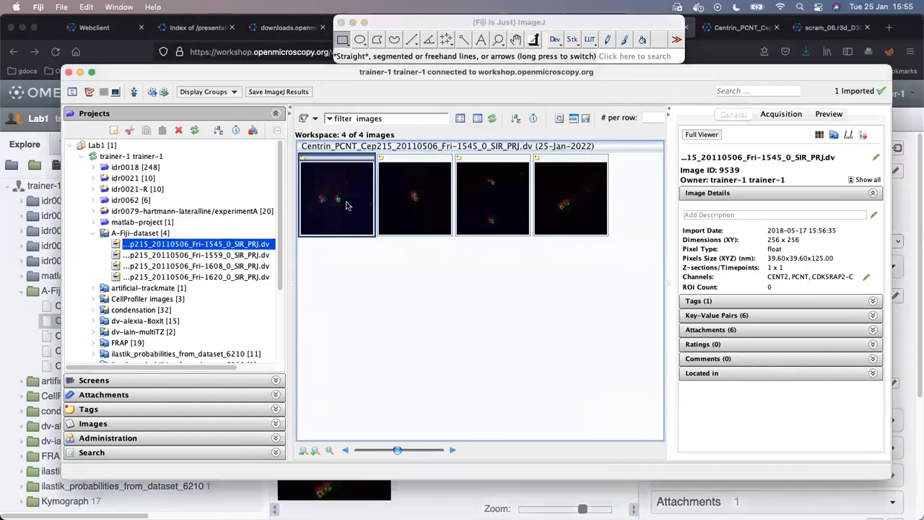
click(692, 363)
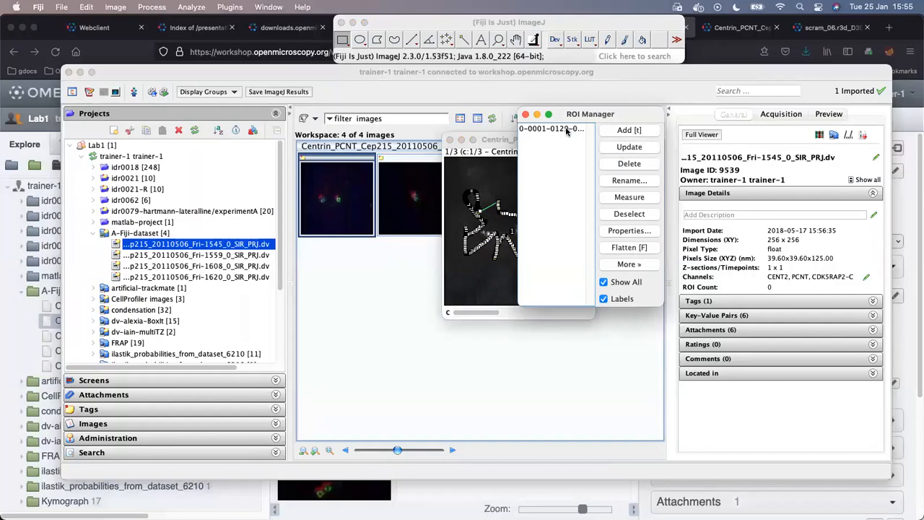
click(629, 164)
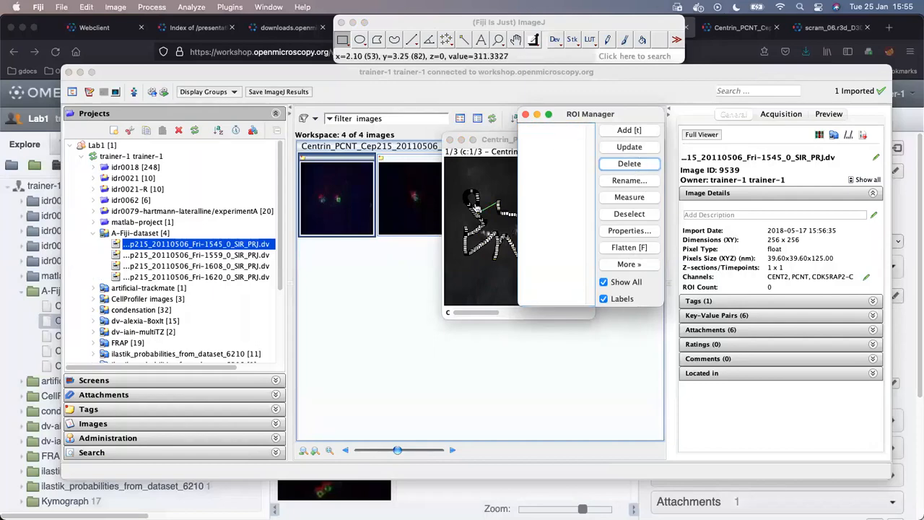
click(491, 171)
drag(499, 141, 426, 136)
drag(582, 114, 664, 115)
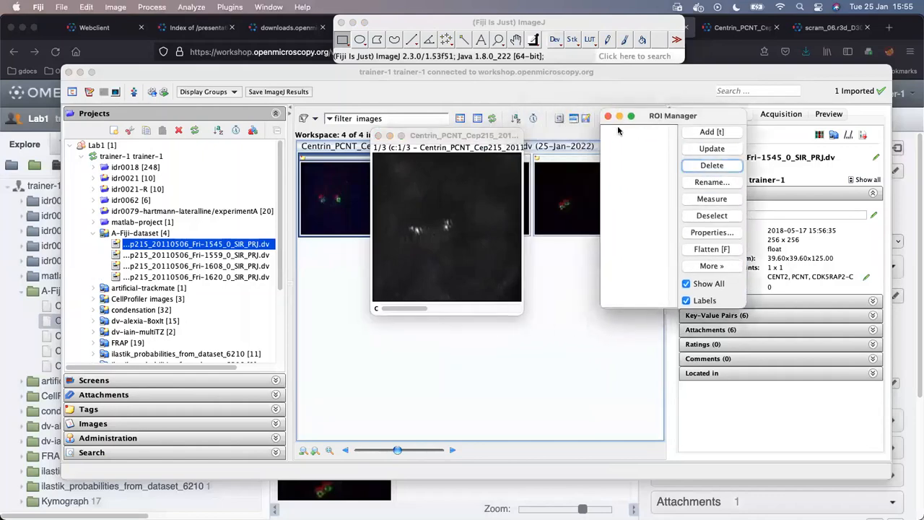
click(609, 117)
drag(448, 136, 412, 127)
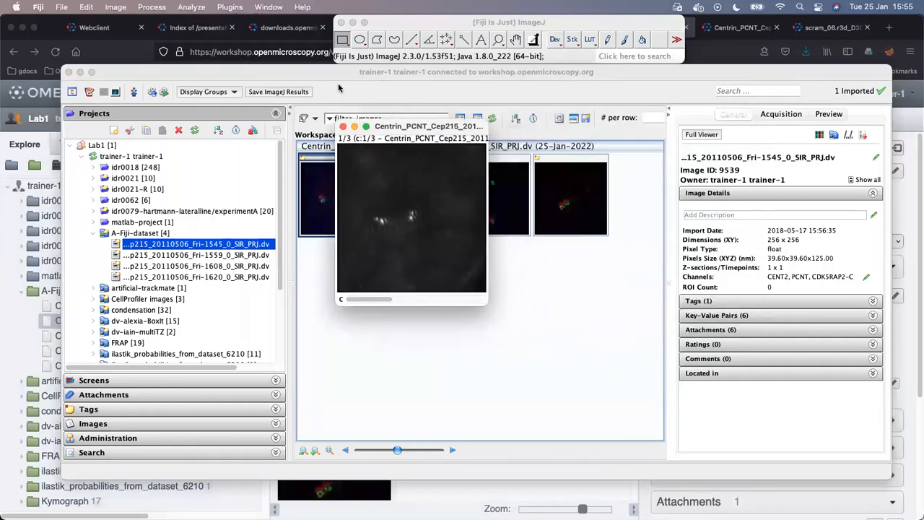
- Convert the opened Fri-1545 image to 8-bit
click(114, 9)
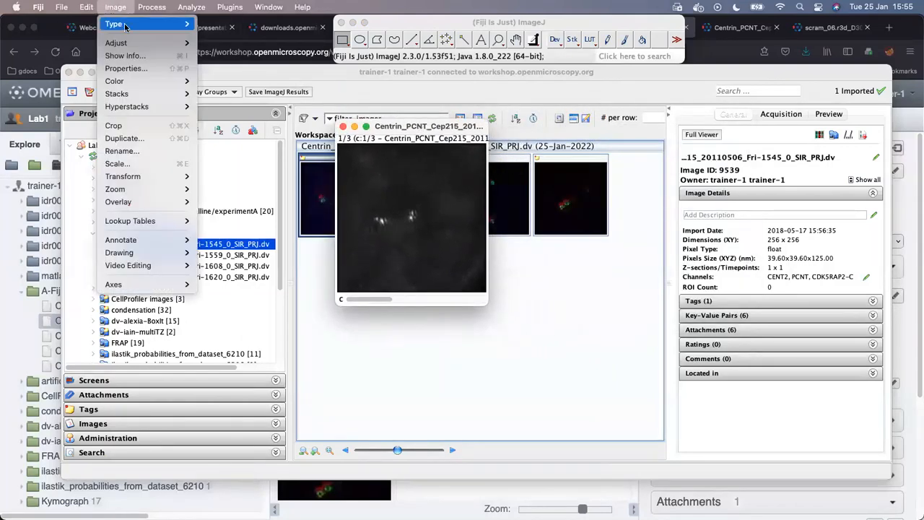
mouse_move(130, 44)
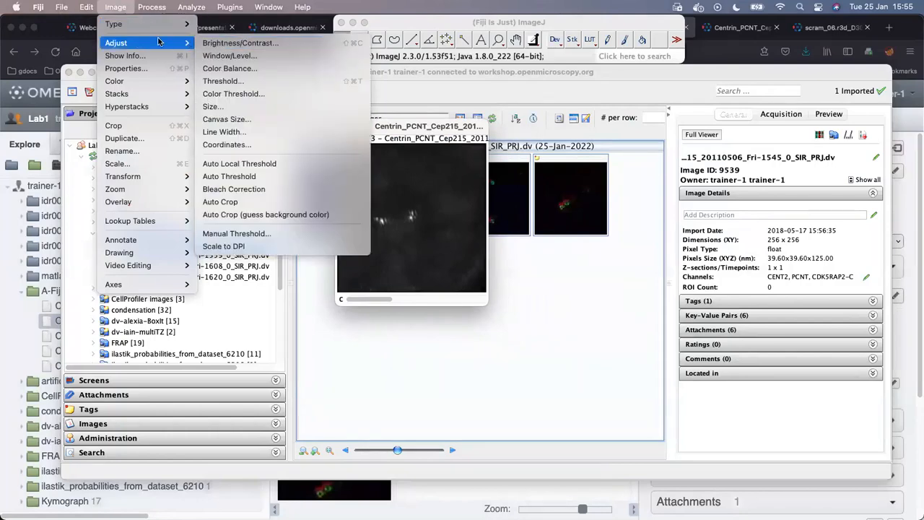
mouse_move(155, 26)
click(220, 25)
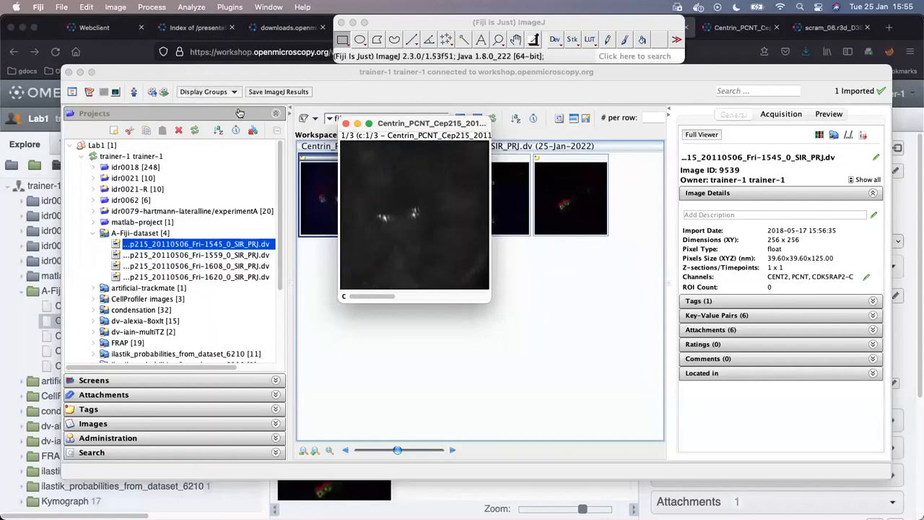
- Apply Auto Threshold to the whole stack with the MaxEntropy method and white objects on a black background
click(126, 7)
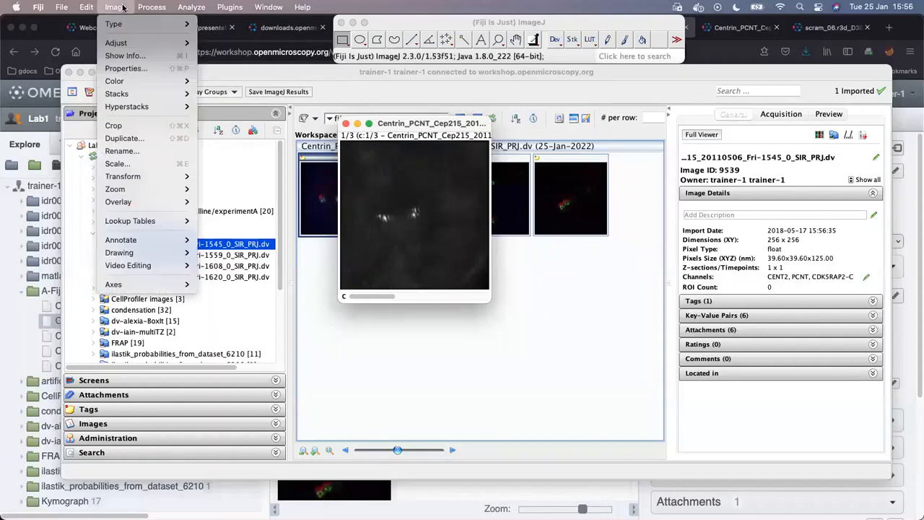
mouse_move(145, 46)
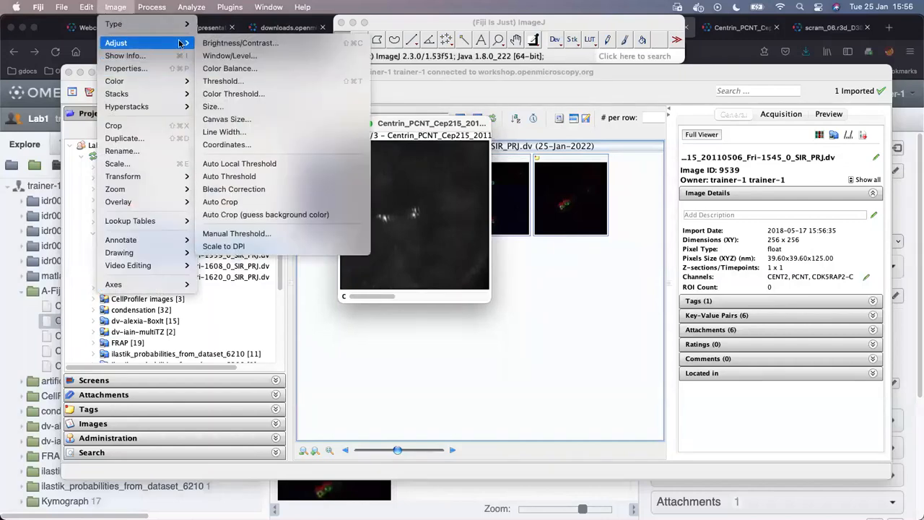
click(263, 179)
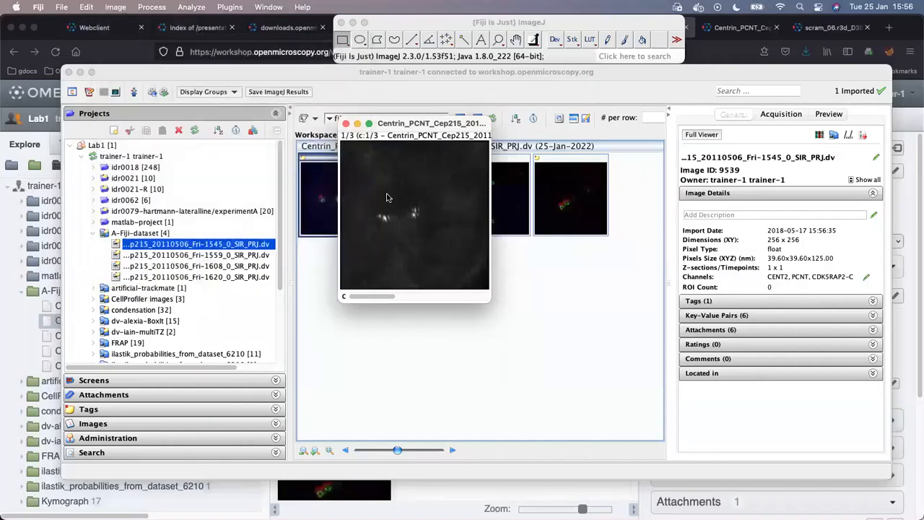
click(452, 128)
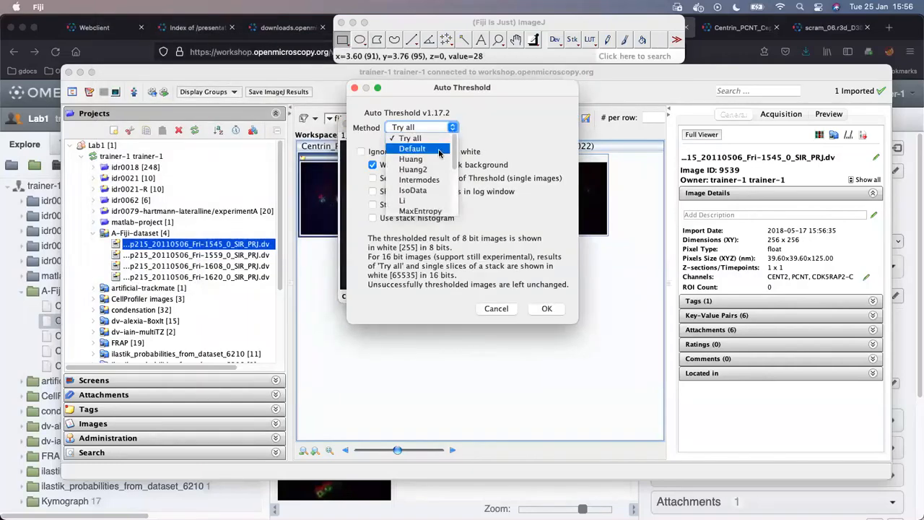
click(422, 211)
click(373, 205)
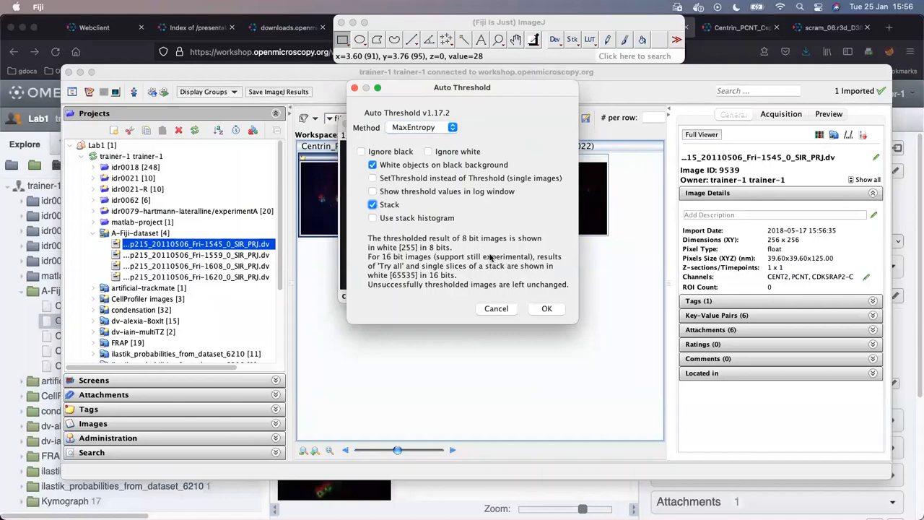
click(546, 308)
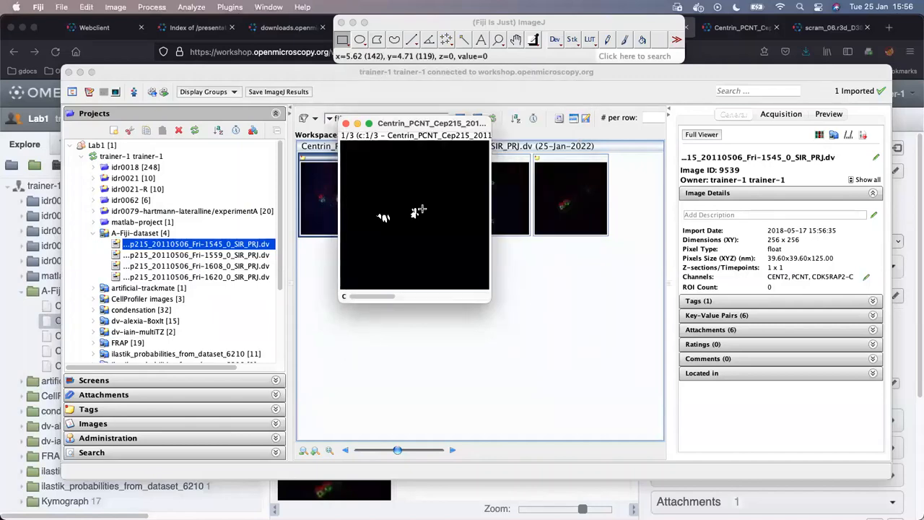
drag(395, 125, 348, 122)
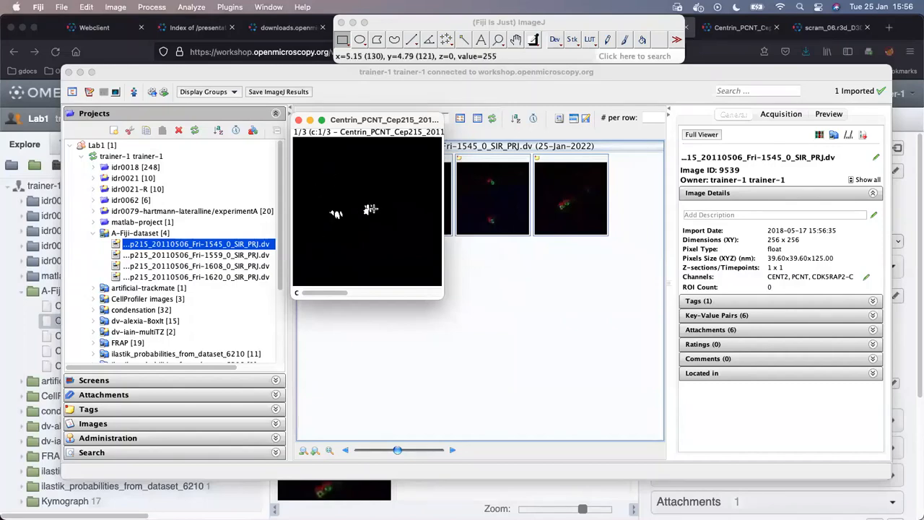
- Run Analyze Particles on all 3 images with size 10-Infinity in pixel units and no summary, discarding the previous measurement
click(192, 7)
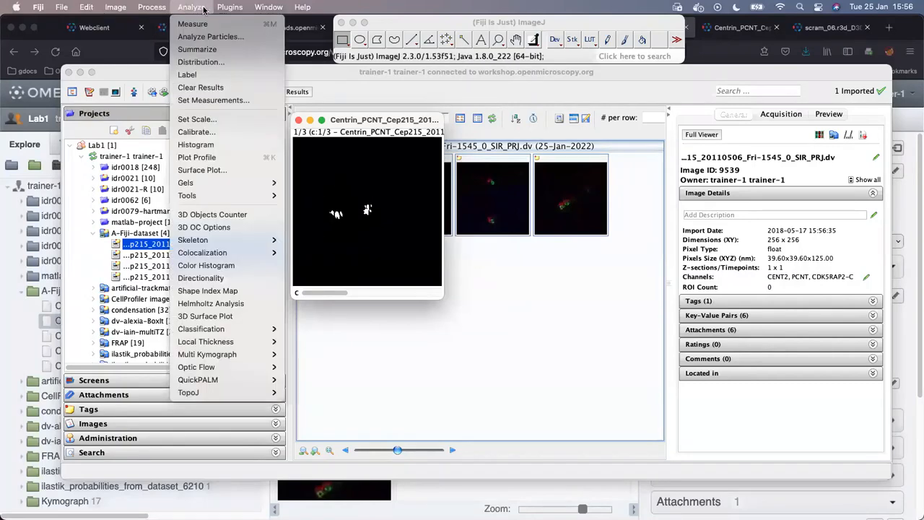
mouse_move(230, 7)
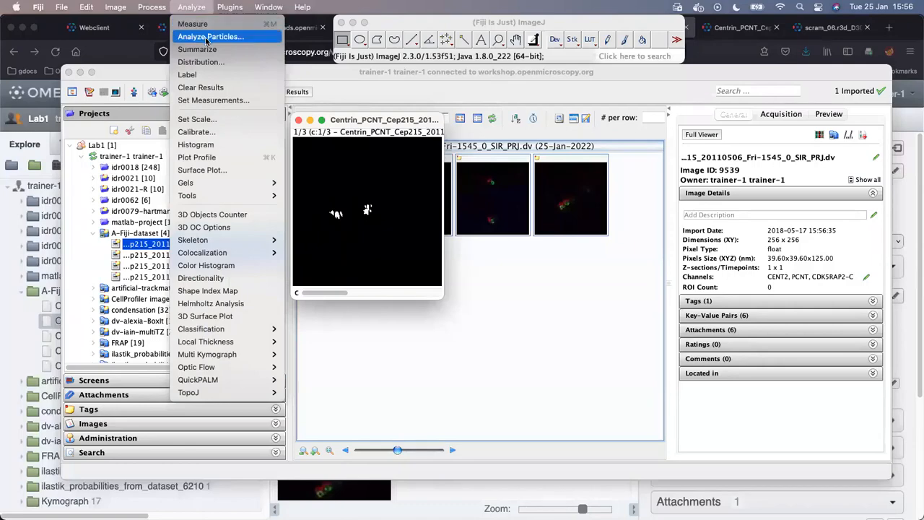
click(420, 155)
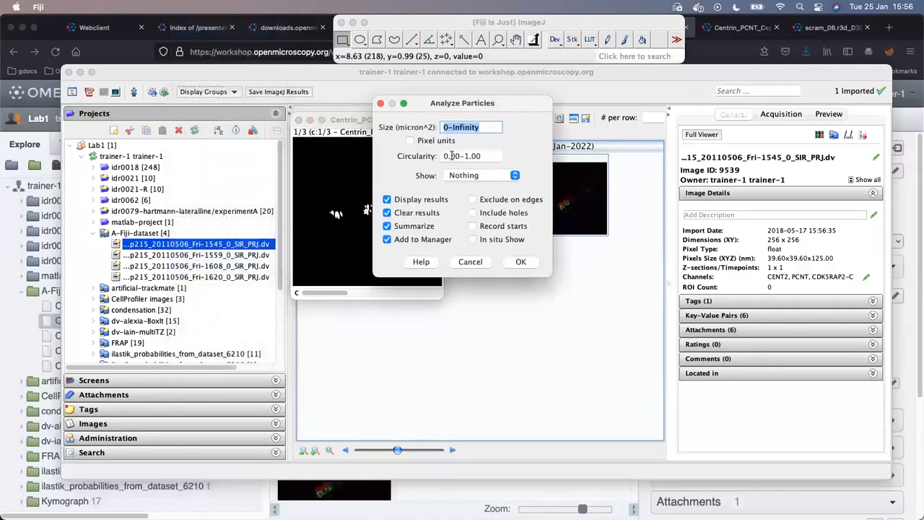
click(448, 127)
text(5)
key(BackSpace)
text(1)
click(409, 141)
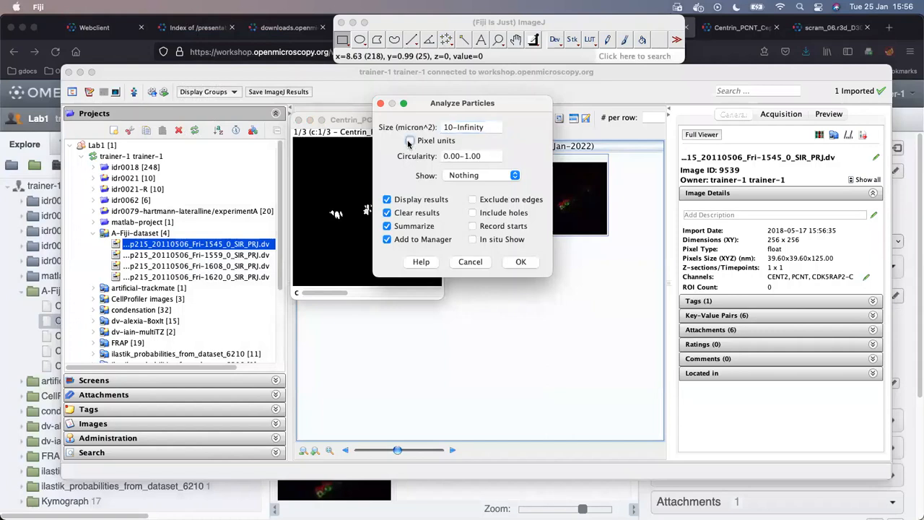
click(388, 226)
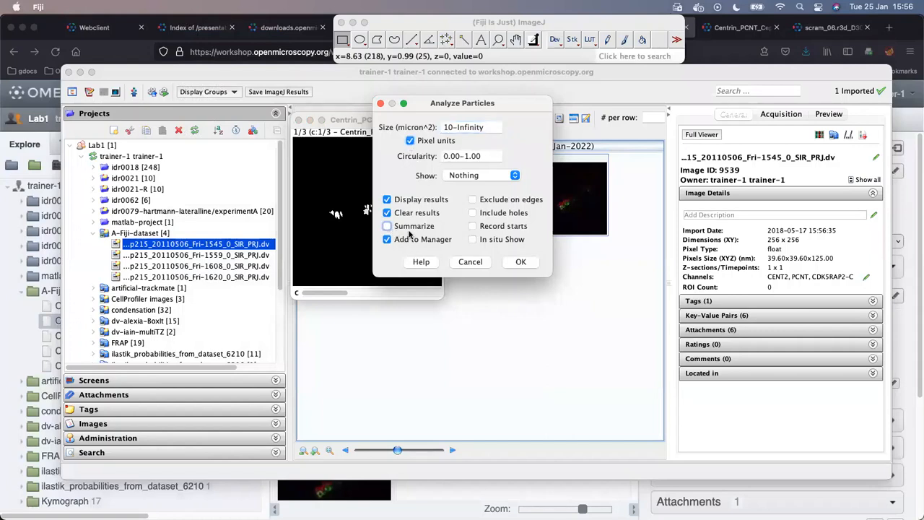
click(521, 261)
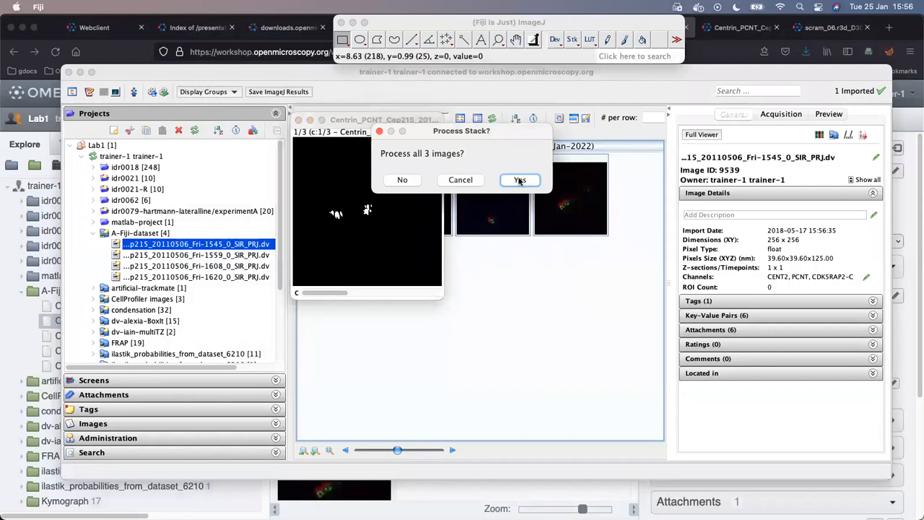
click(519, 181)
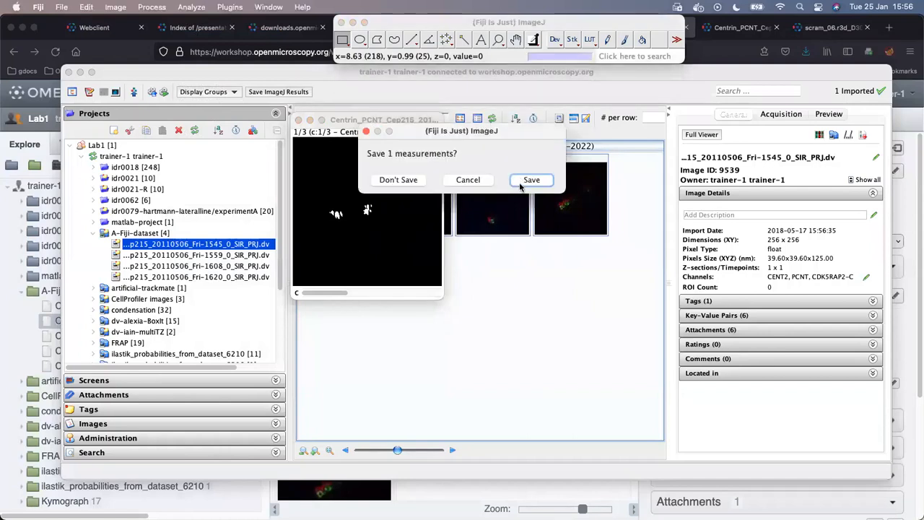
click(418, 181)
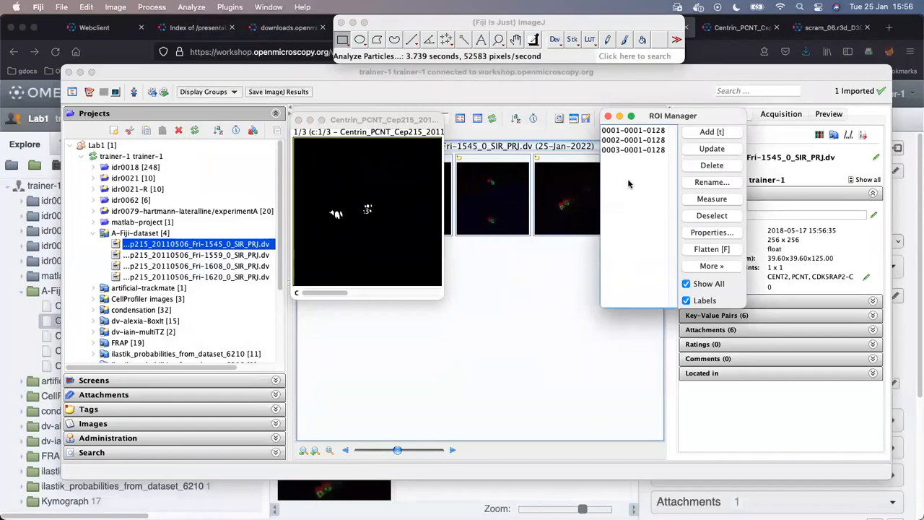
- Close the ROI Manager and the thresholded image without saving the changes
click(609, 117)
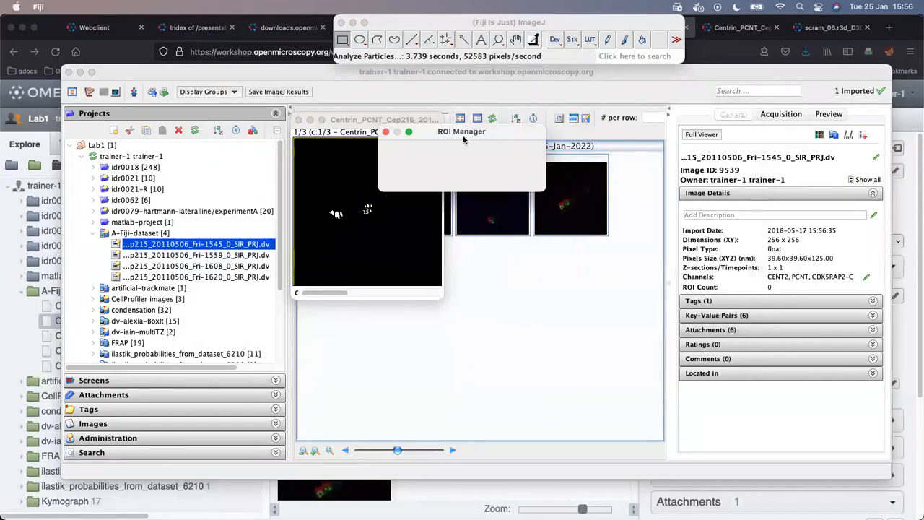
click(386, 133)
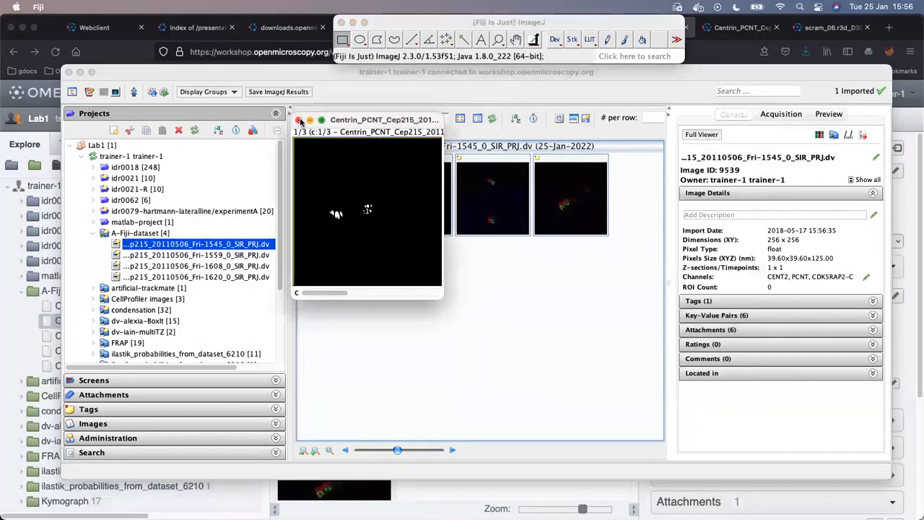
click(301, 121)
click(471, 189)
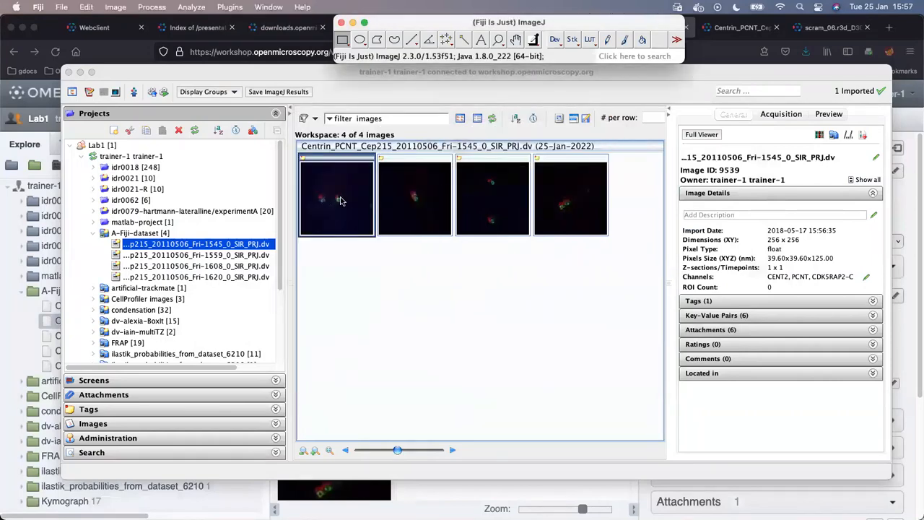
- Reopen the Fri-1545 image with the default Bio-Formats import options and delete its imported freehand ROI, clearing the outline from the image
double_click(341, 198)
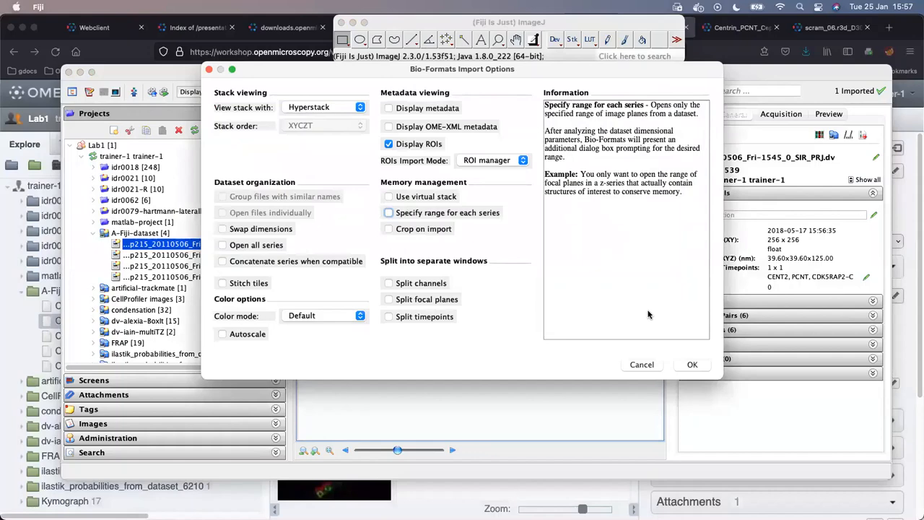
click(693, 365)
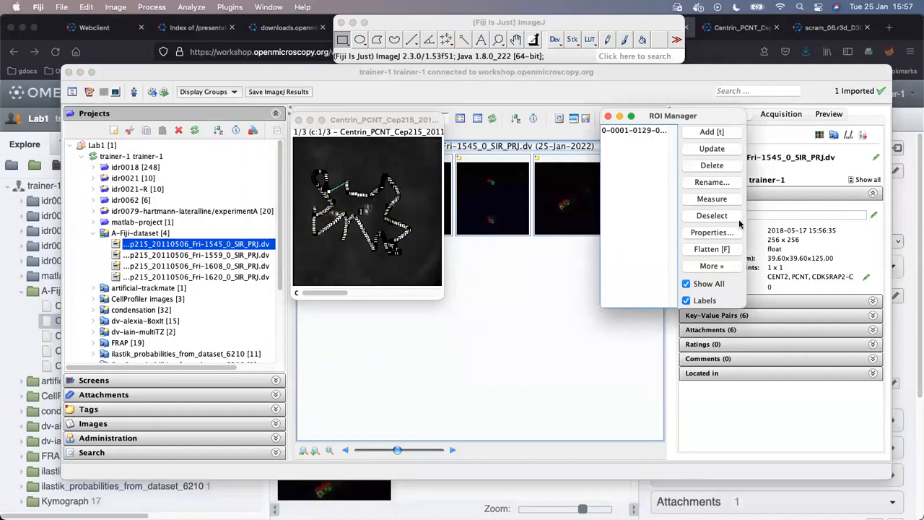
click(721, 169)
drag(350, 159, 367, 165)
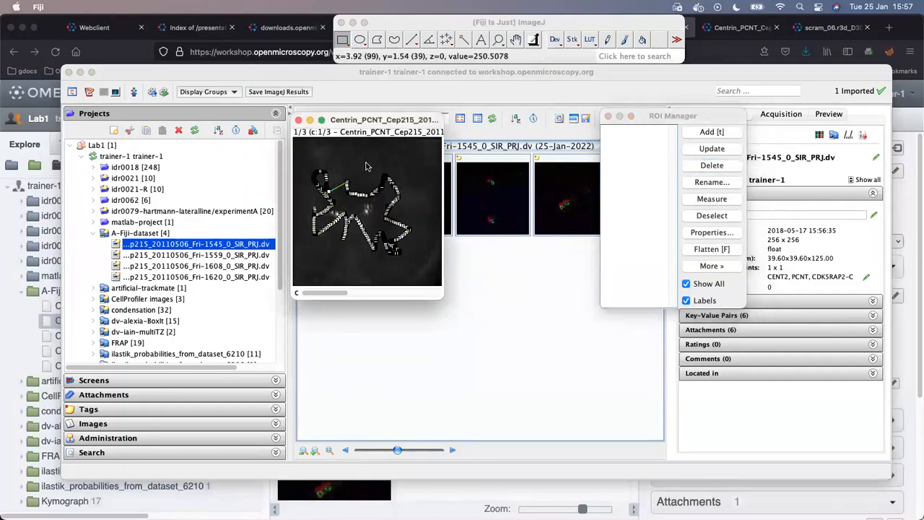
click(327, 190)
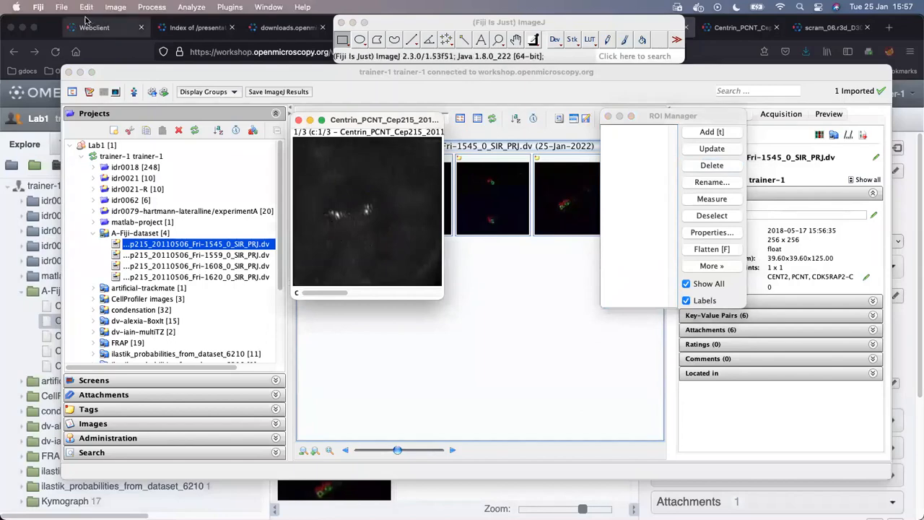
- Convert the reopened Fri-1545 image to 8-bit
click(116, 8)
mouse_move(144, 43)
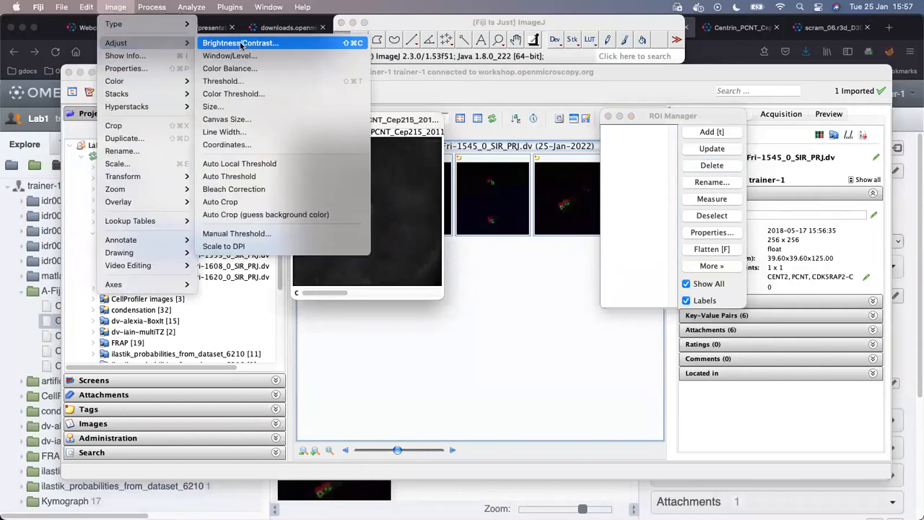
mouse_move(166, 25)
click(230, 27)
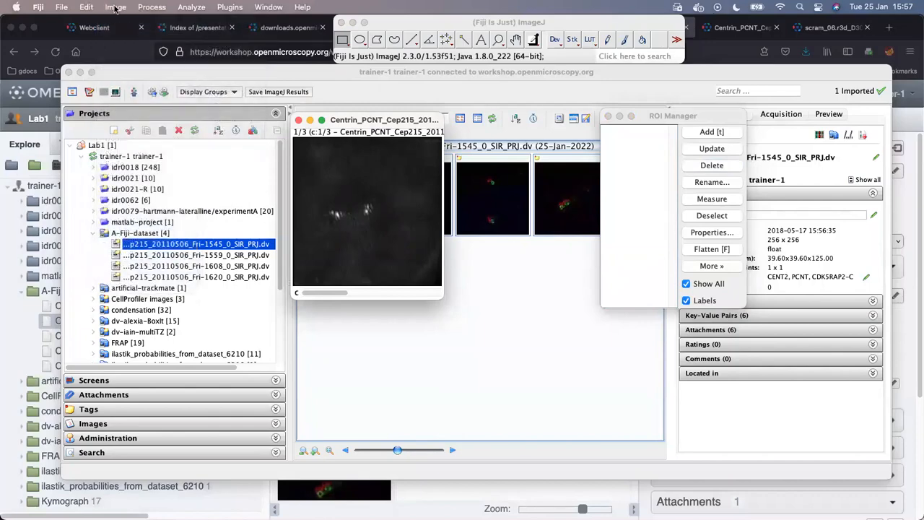
- Apply Auto Threshold to the whole stack with the MaxEntropy method, without the white objects on black background option
click(112, 9)
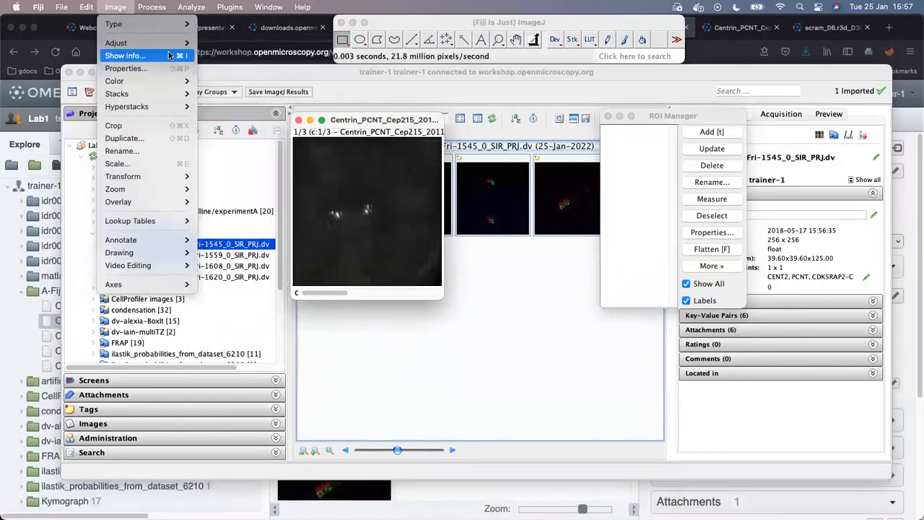
mouse_move(168, 45)
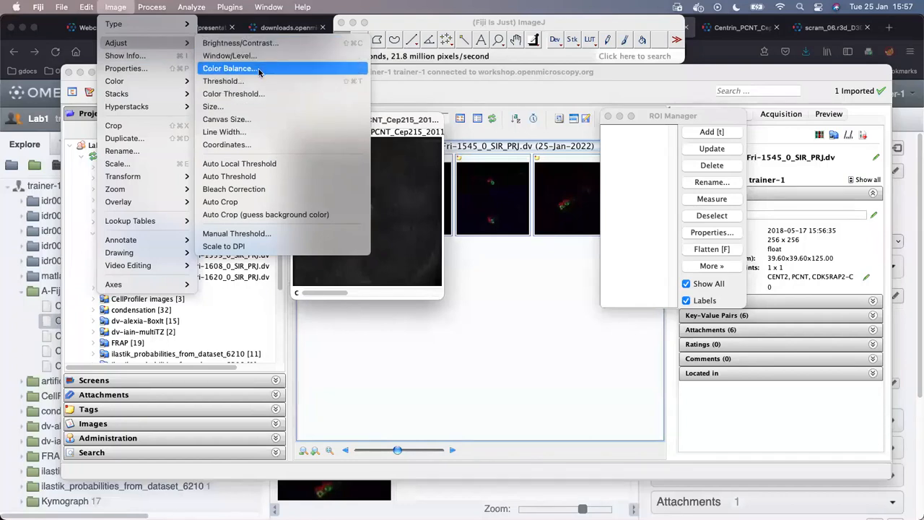
click(265, 178)
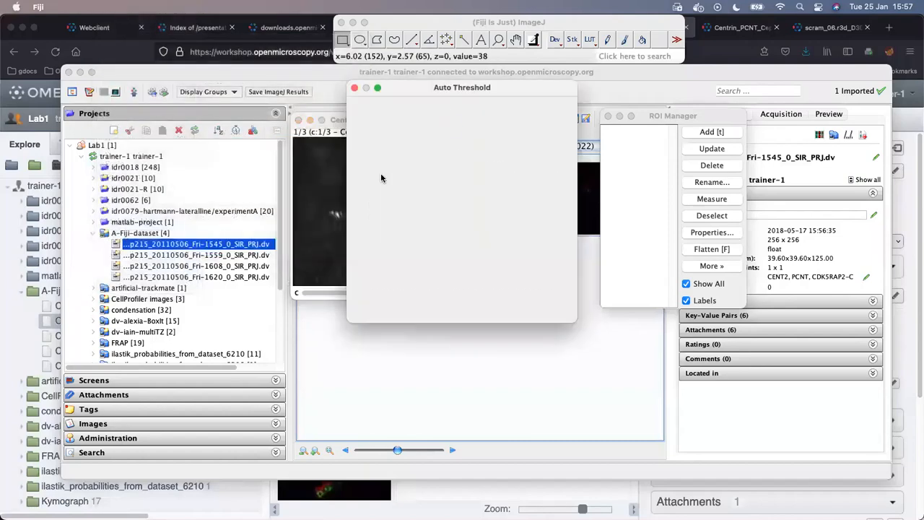
click(371, 164)
click(378, 205)
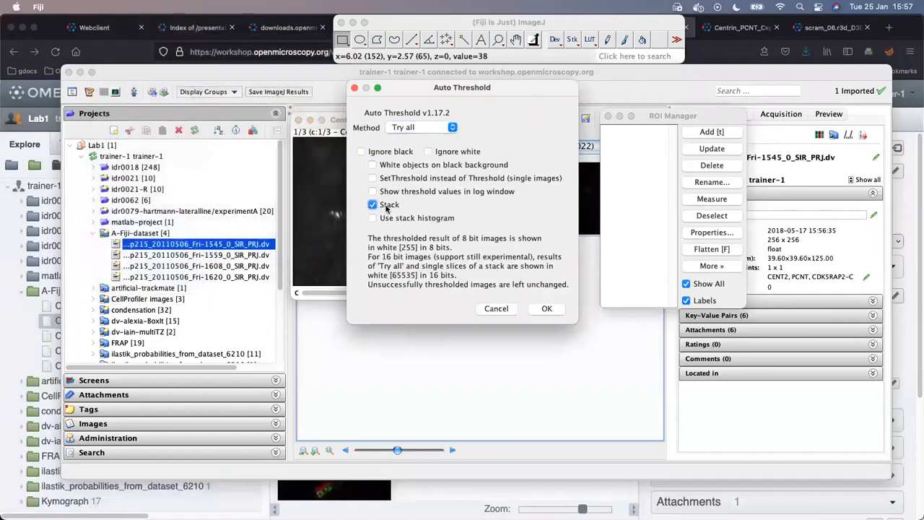
click(453, 128)
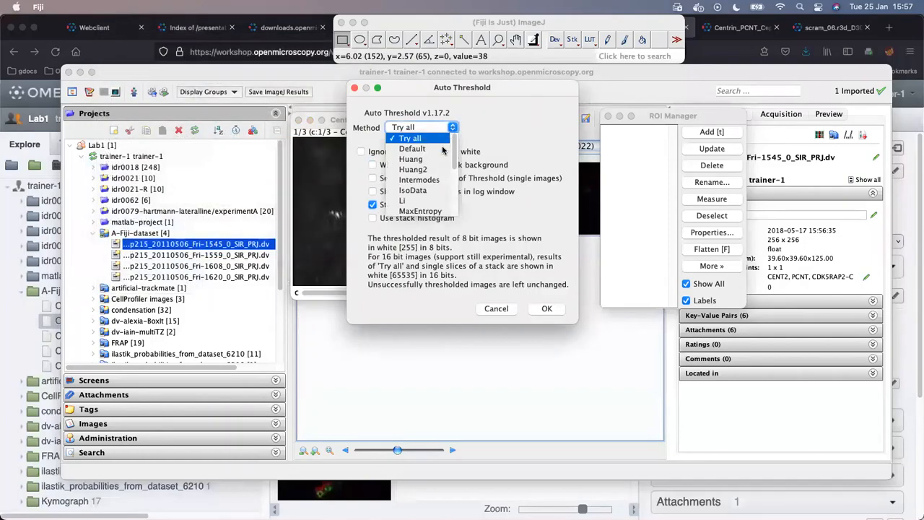
click(422, 211)
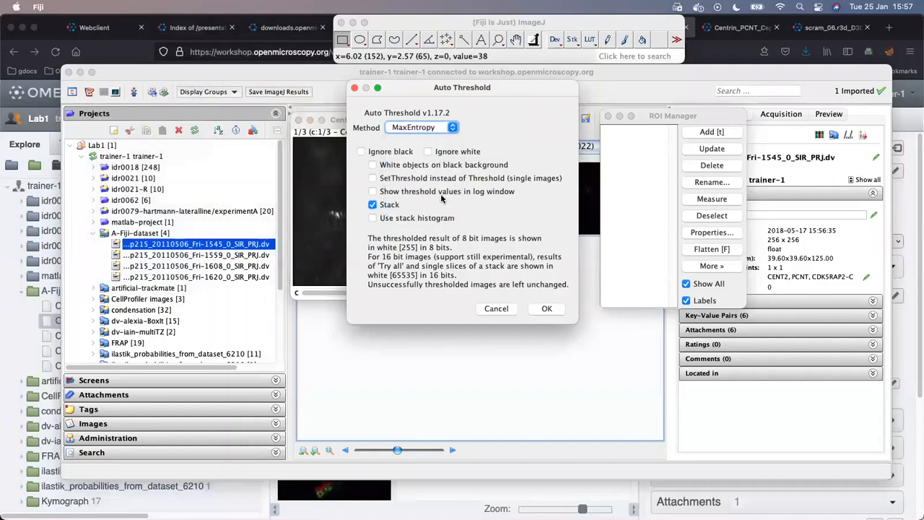
click(540, 310)
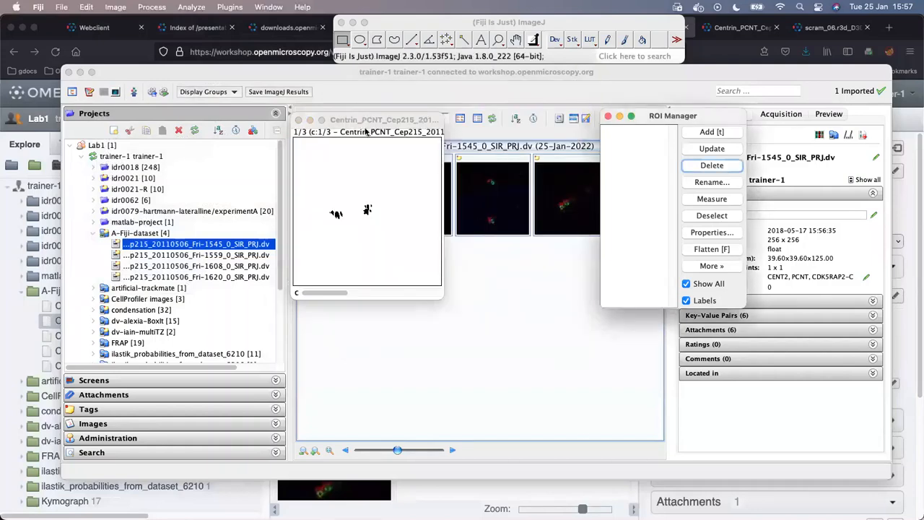
- Run Analyze Particles on all 3 images with size 10-Infinity in pixel units, displaying results and adding the particles to the ROI Manager
click(228, 7)
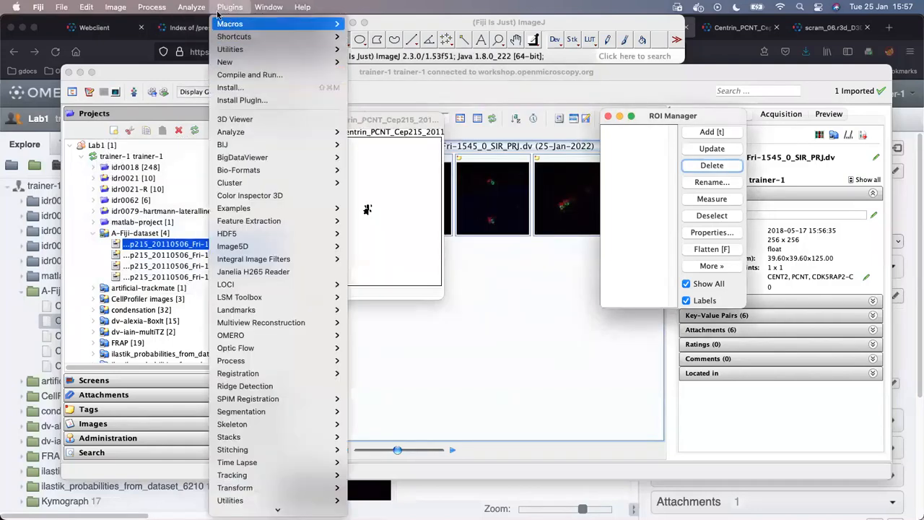
mouse_move(192, 7)
click(206, 37)
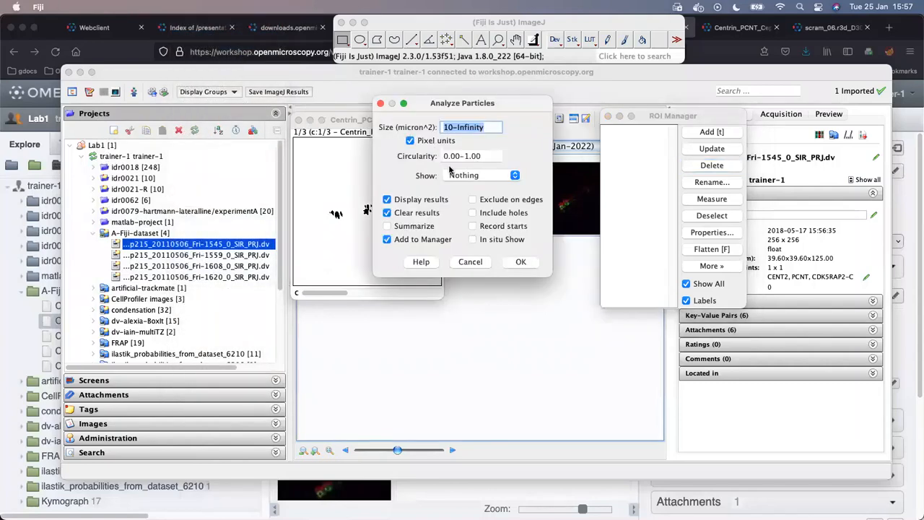
click(521, 262)
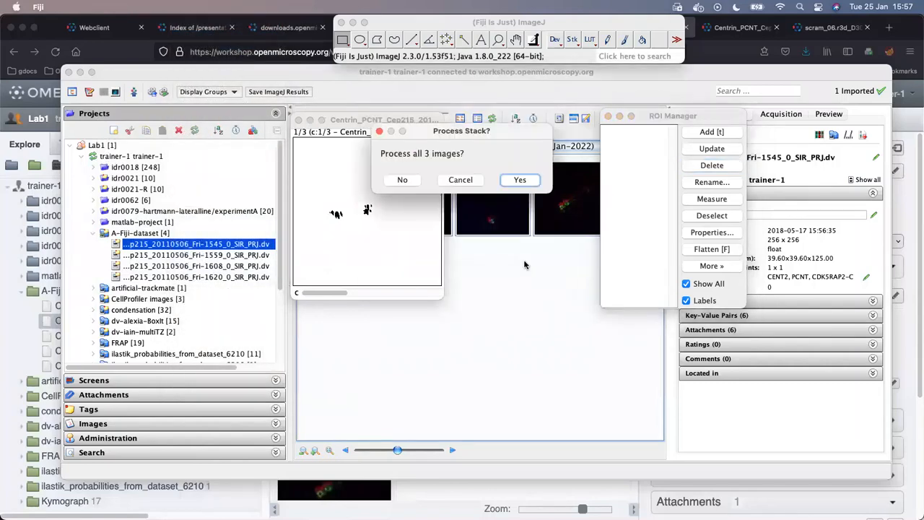
click(520, 180)
click(408, 179)
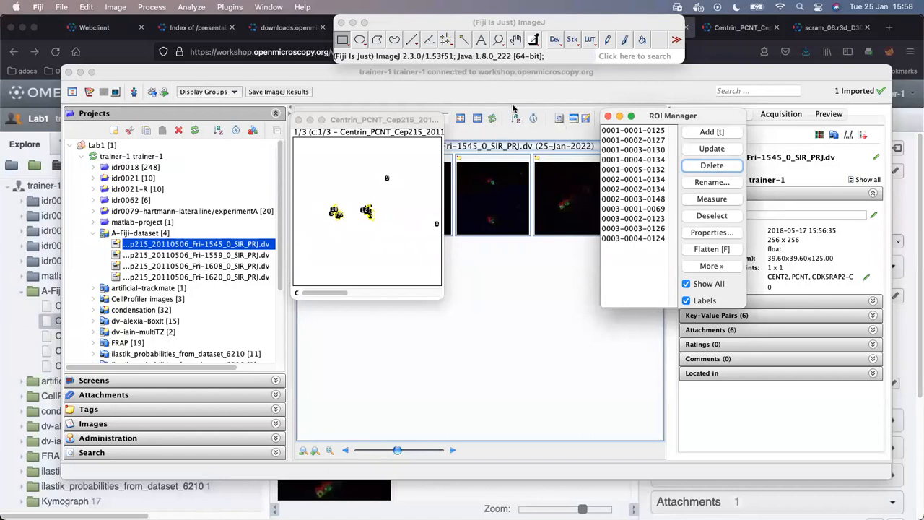
- Save the current image's ROIs and measurements to OMERO with measurements file name serious-gbi, attaching them to the original image without importing a new one
drag(675, 119, 651, 103)
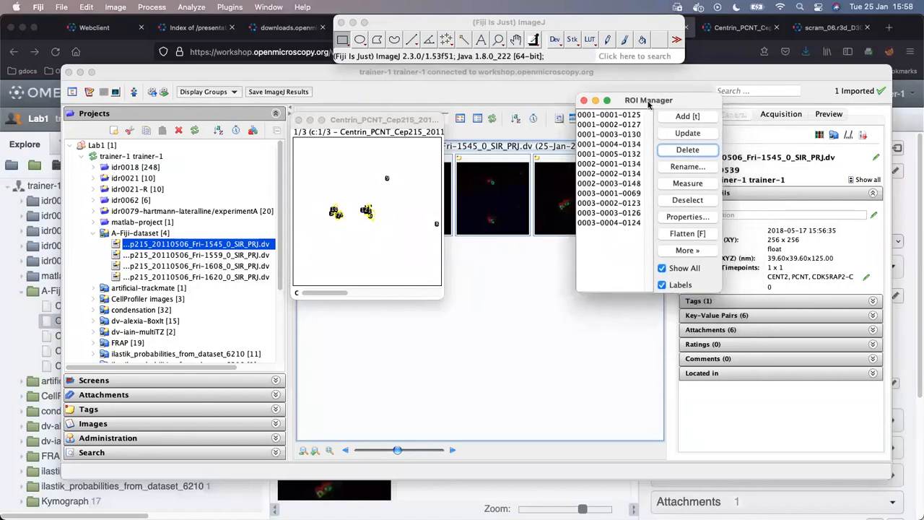
click(422, 25)
click(222, 8)
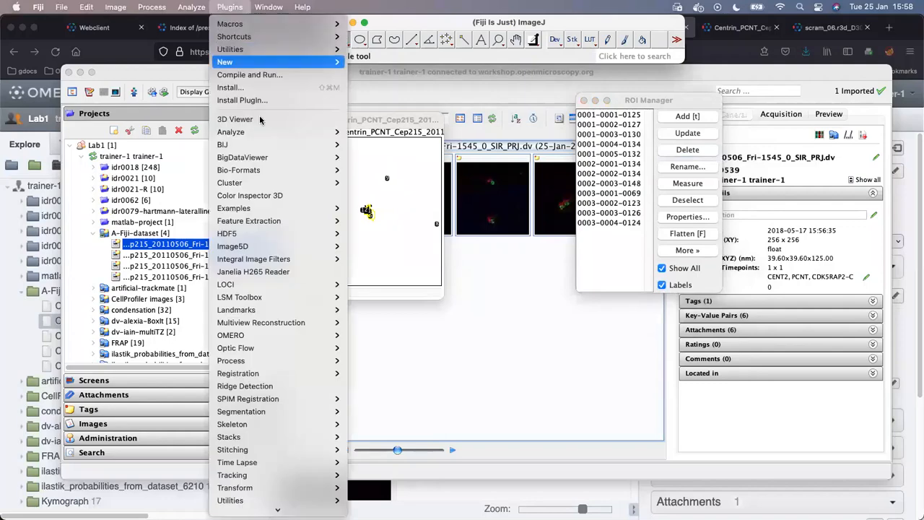
mouse_move(245, 335)
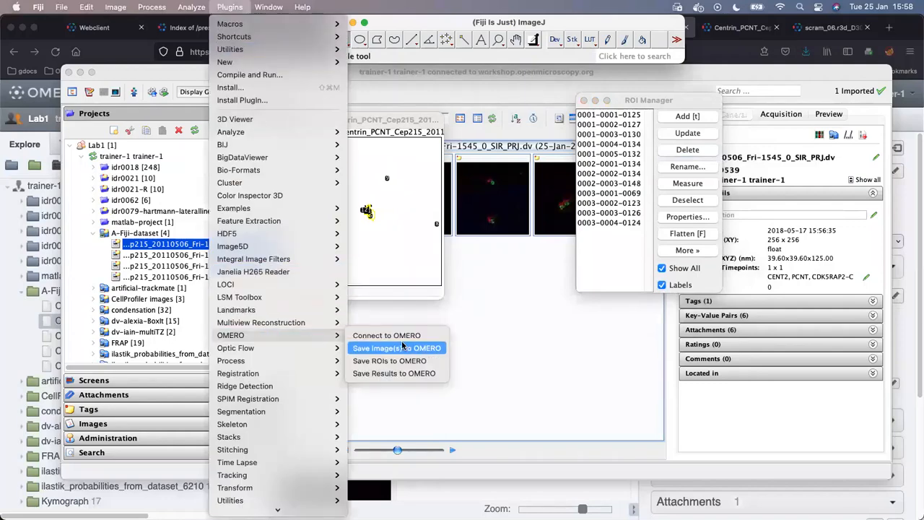
click(406, 361)
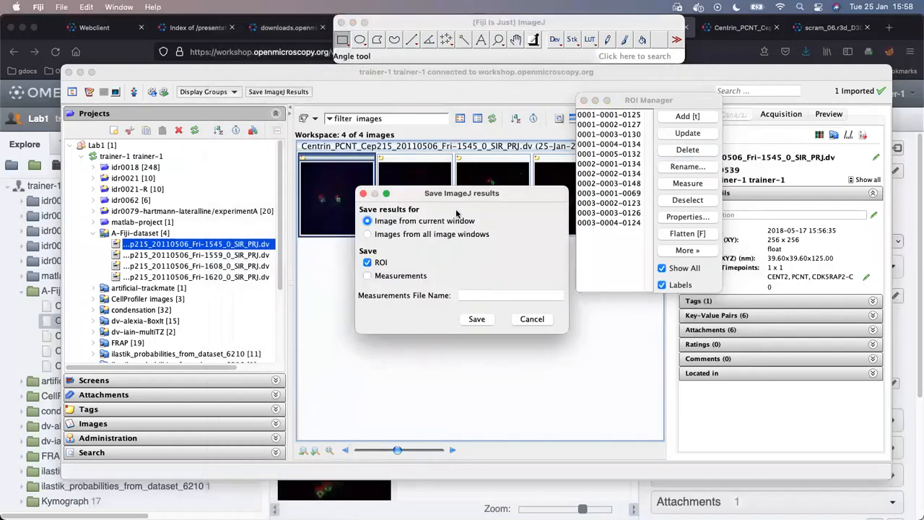
click(367, 276)
click(479, 295)
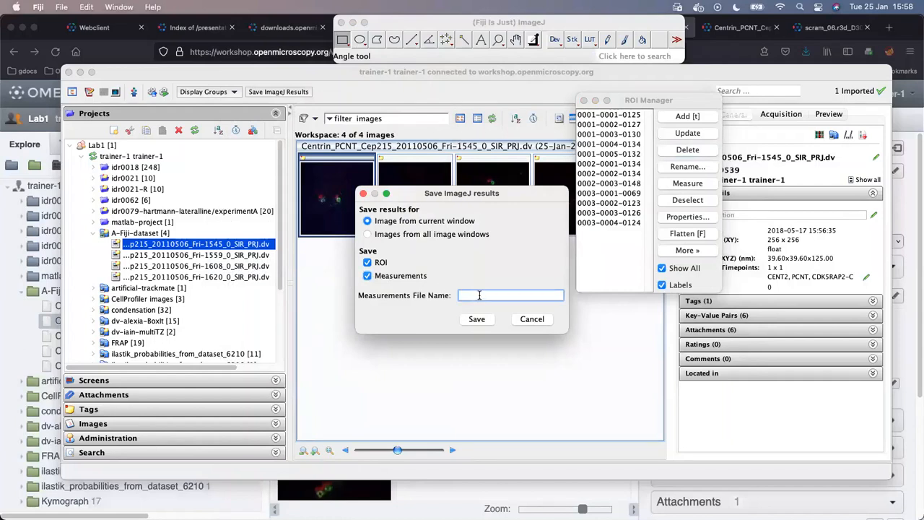
text(serious-gbi)
click(478, 319)
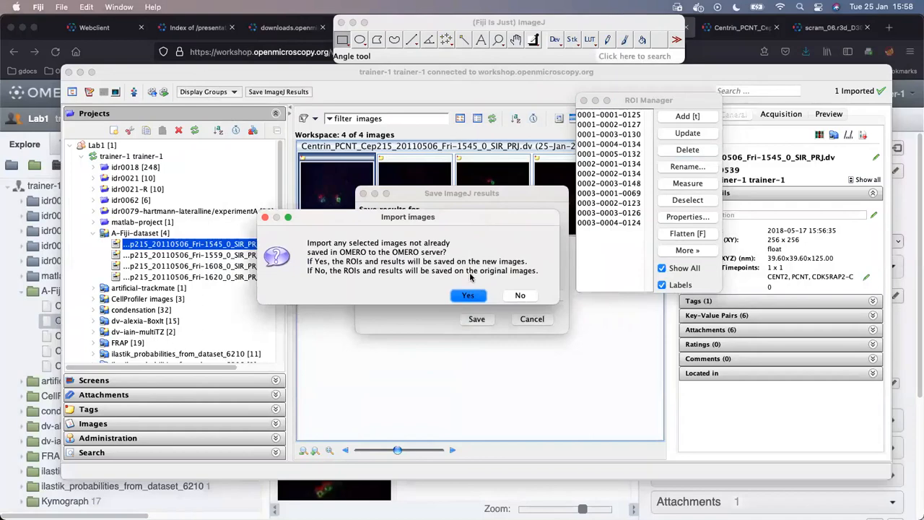
click(522, 295)
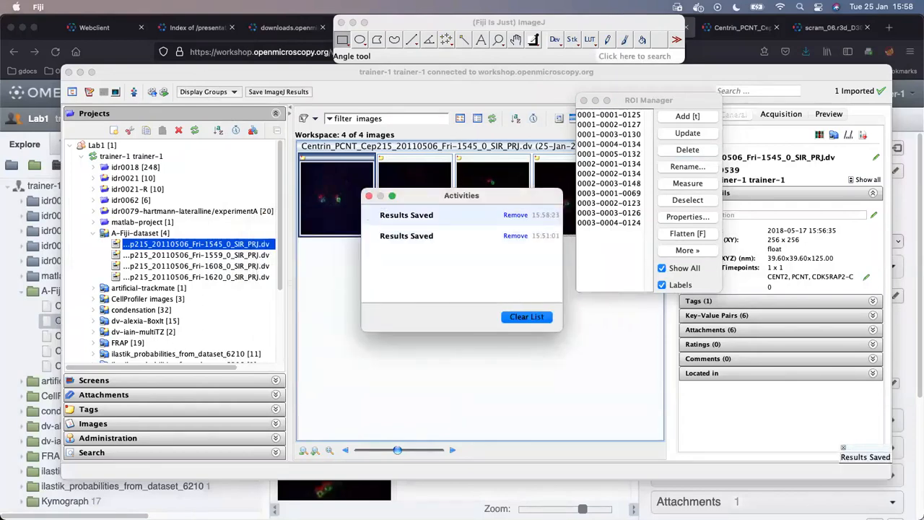
- Switch to the OMERO web client in Firefox and open the original 256 x 256 Fri-1545 image in the full viewer
click(182, 489)
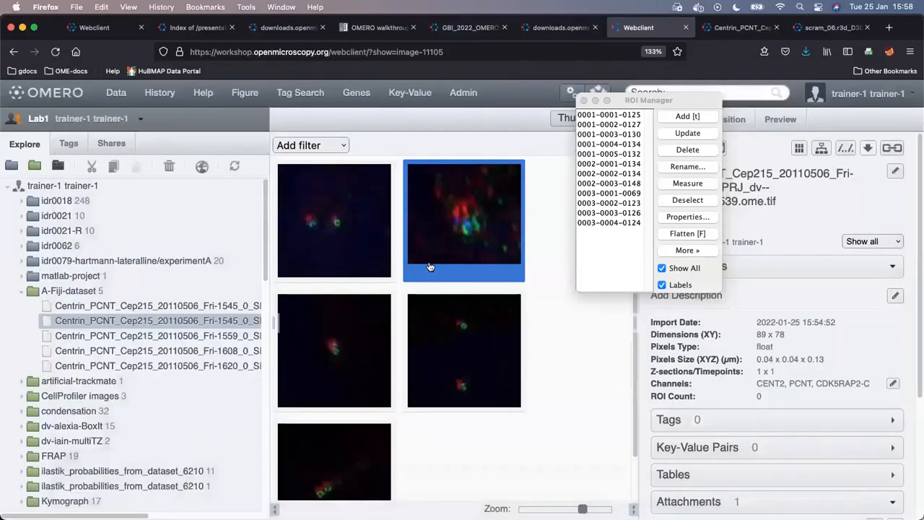
click(340, 219)
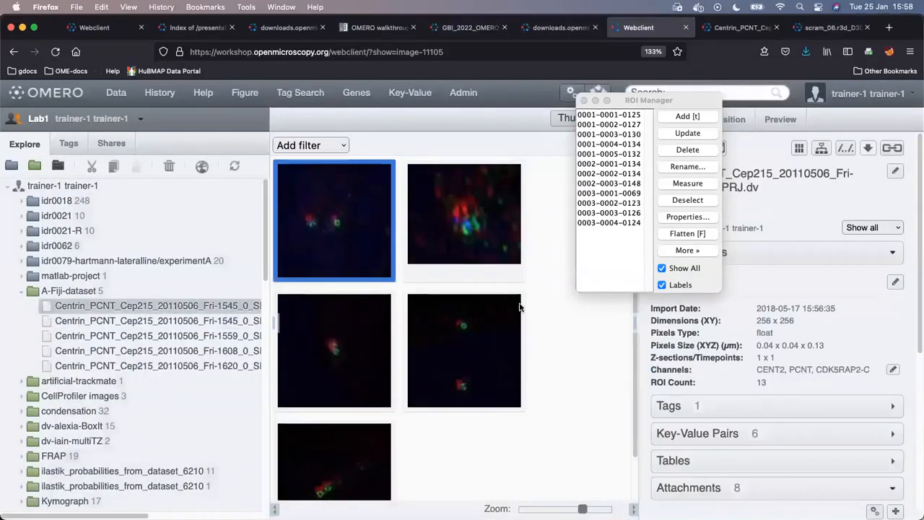
double_click(361, 267)
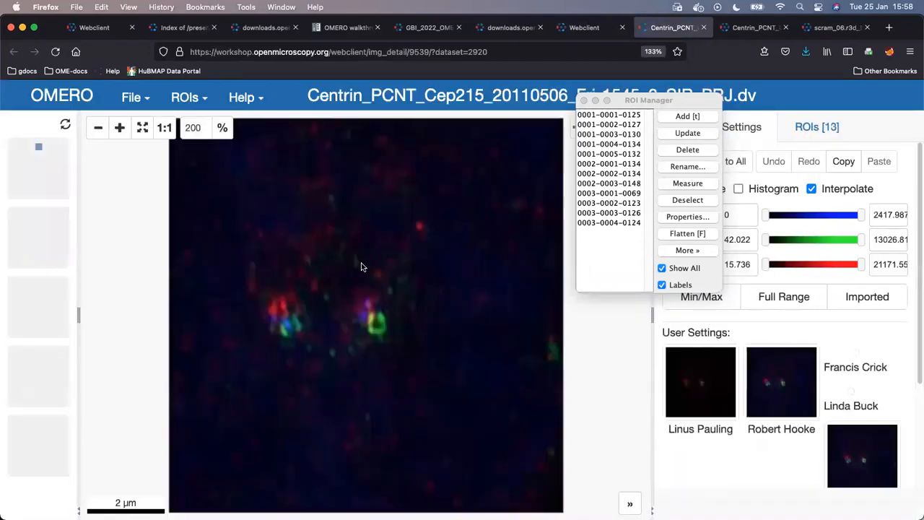
click(815, 126)
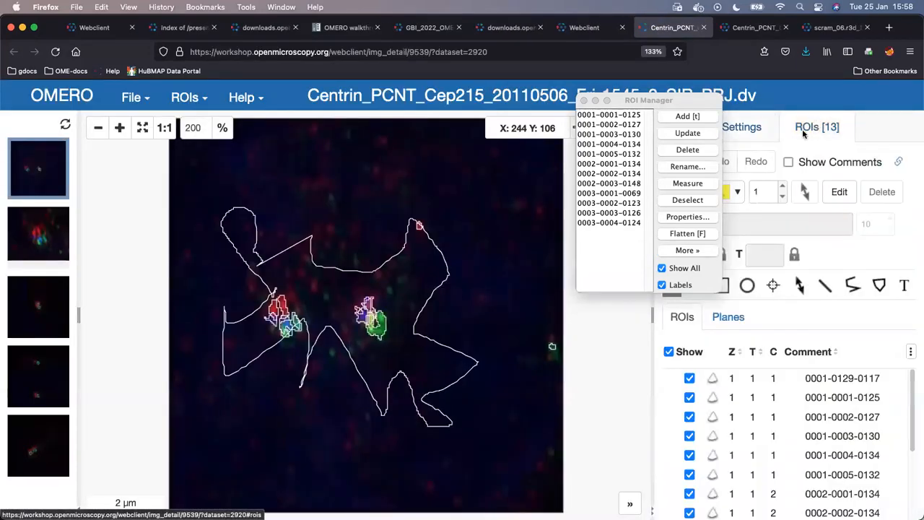
click(454, 268)
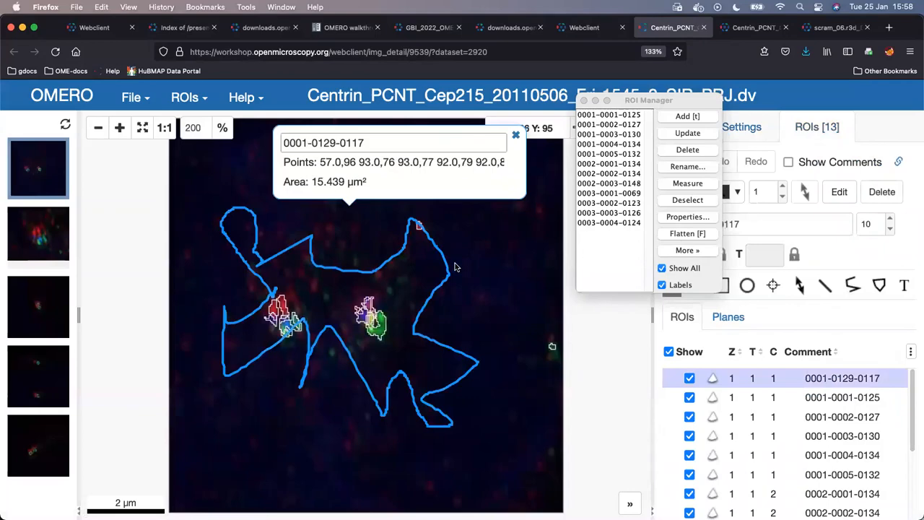
key(Delete)
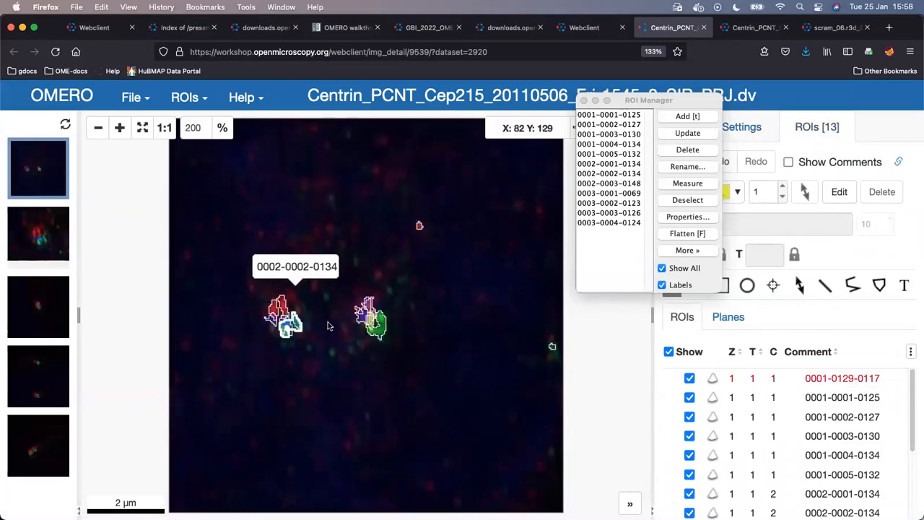
click(380, 331)
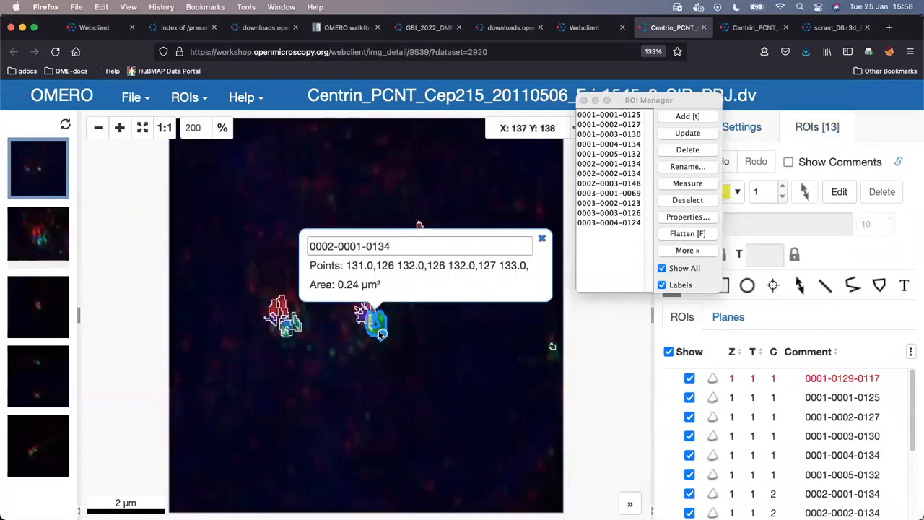
click(295, 326)
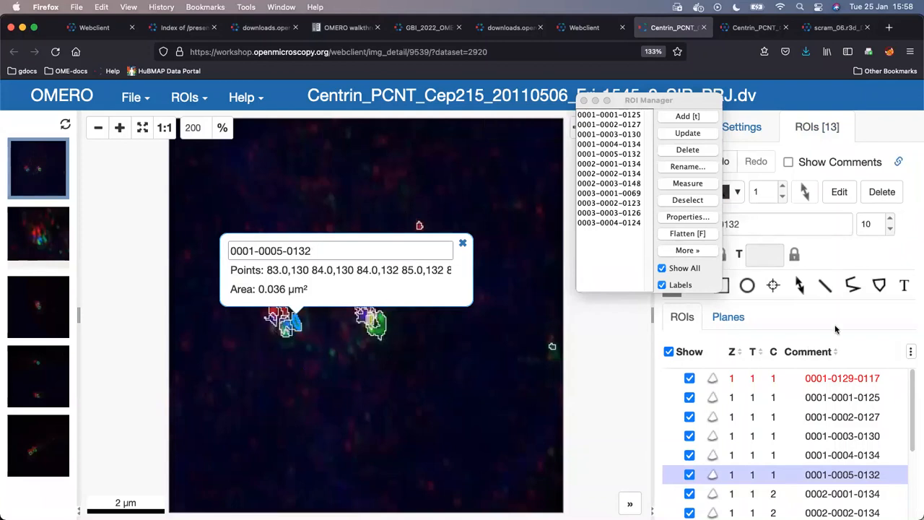
click(583, 101)
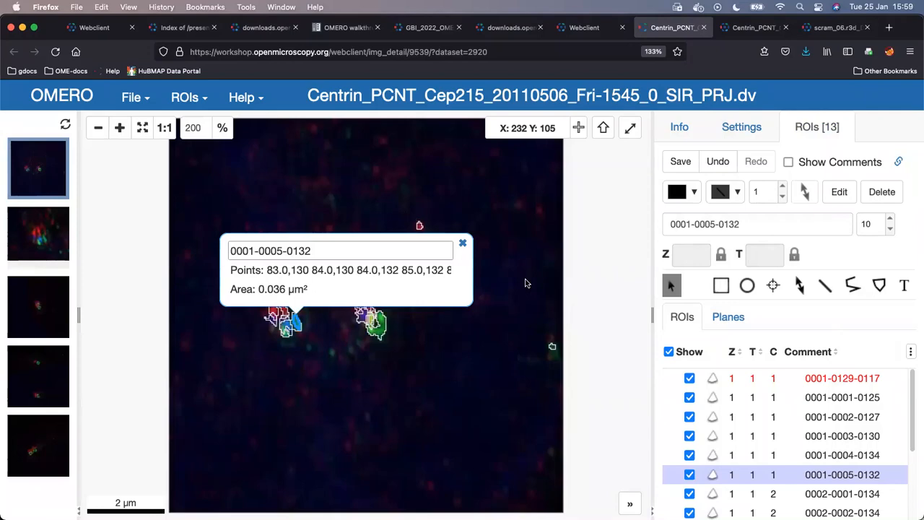
- Return to the web client's data tree and collapse A-Fiji-dataset
click(584, 27)
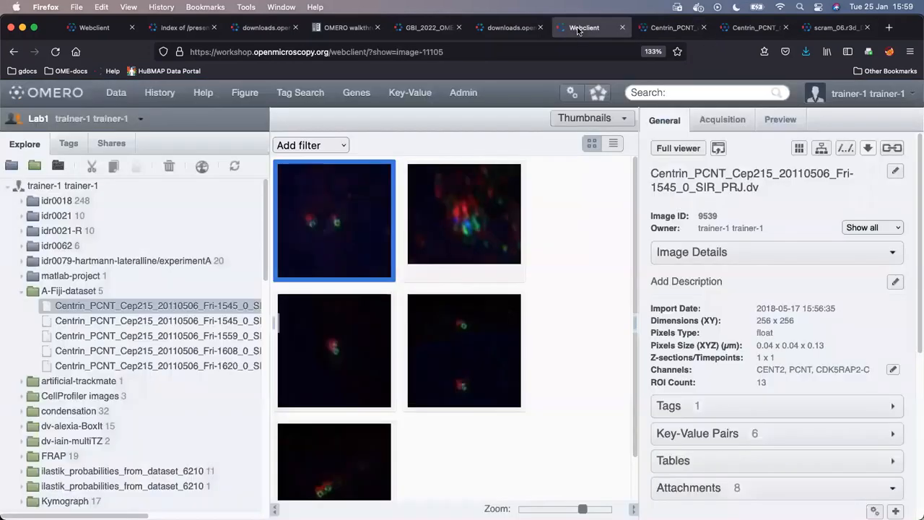
click(23, 291)
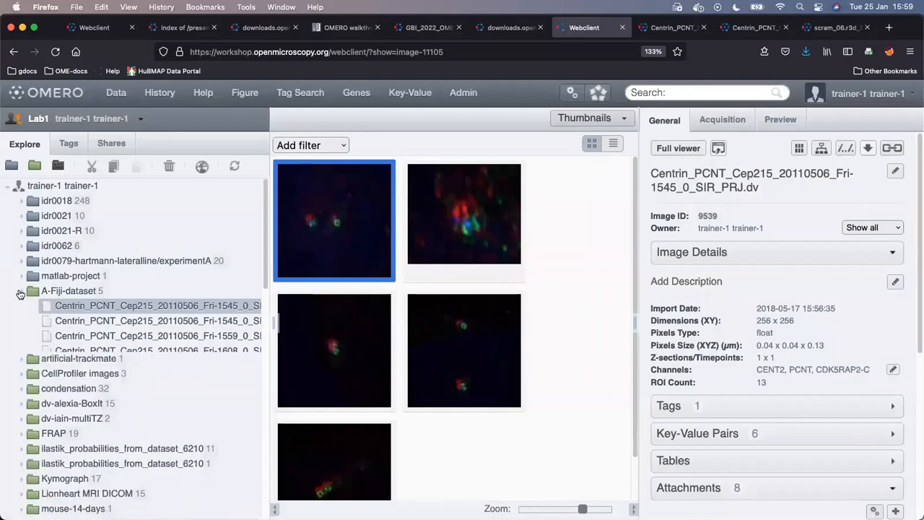
- Browse the idr0021 project and its CPAP dataset, and review the project's Fiji summary table and merged results attachments
double_click(60, 216)
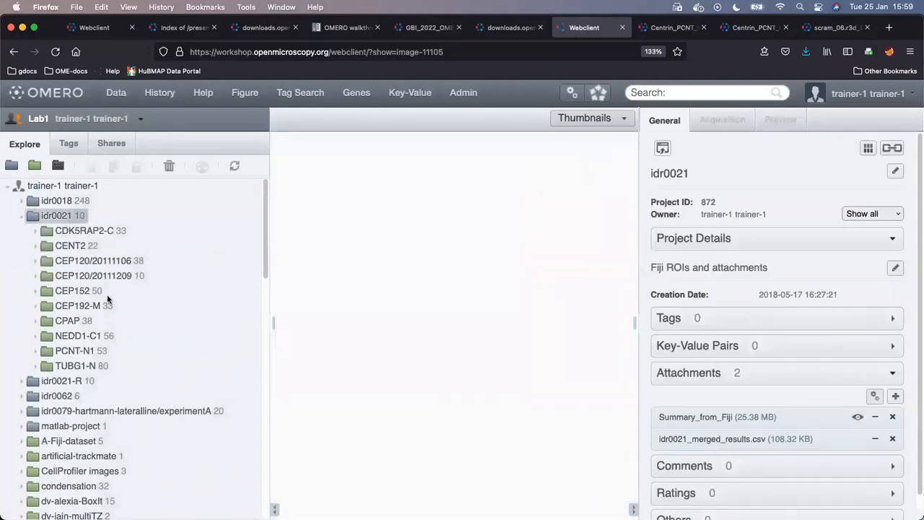
double_click(68, 321)
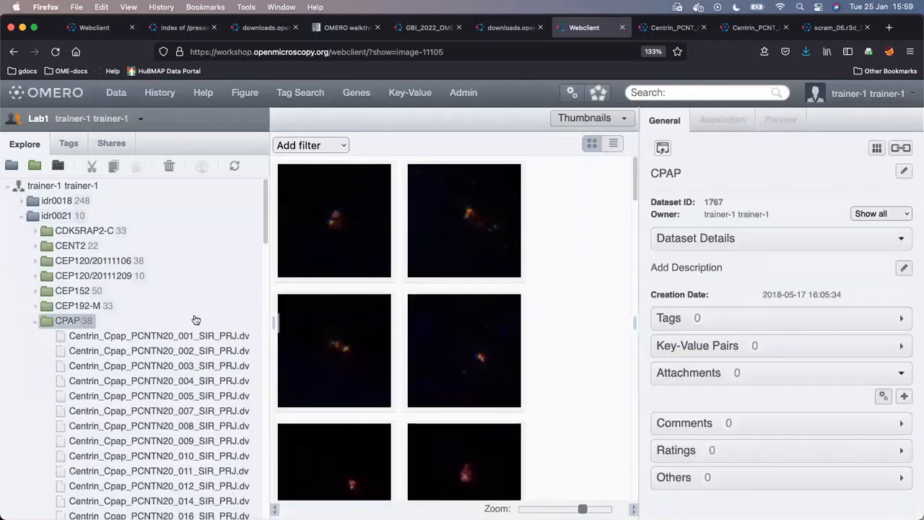
click(36, 322)
click(62, 220)
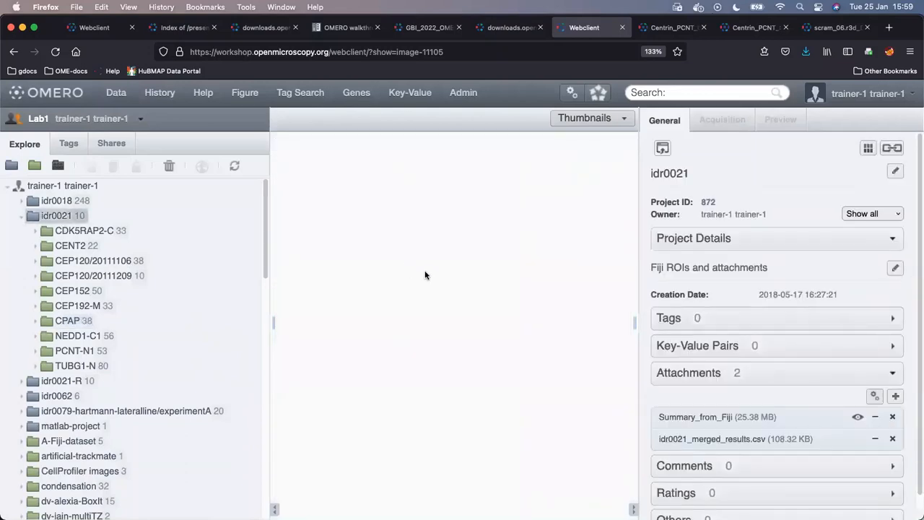
mouse_move(705, 431)
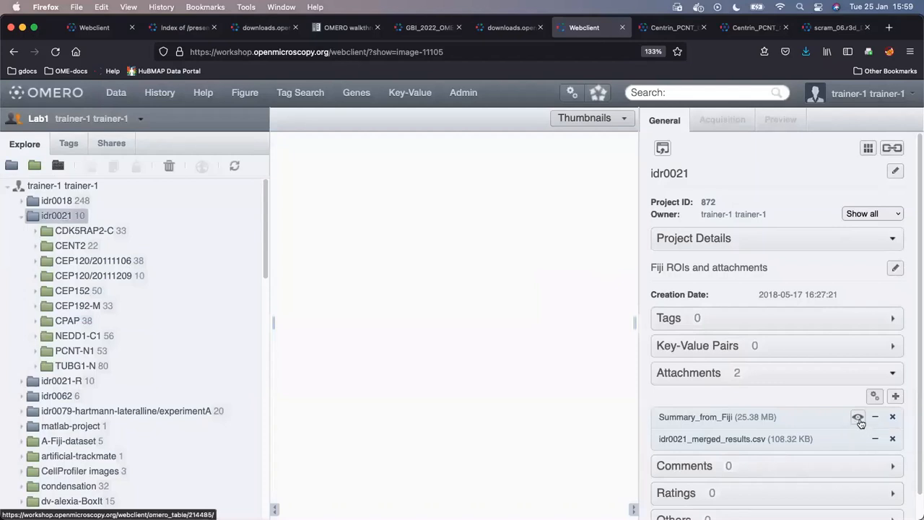
mouse_move(733, 442)
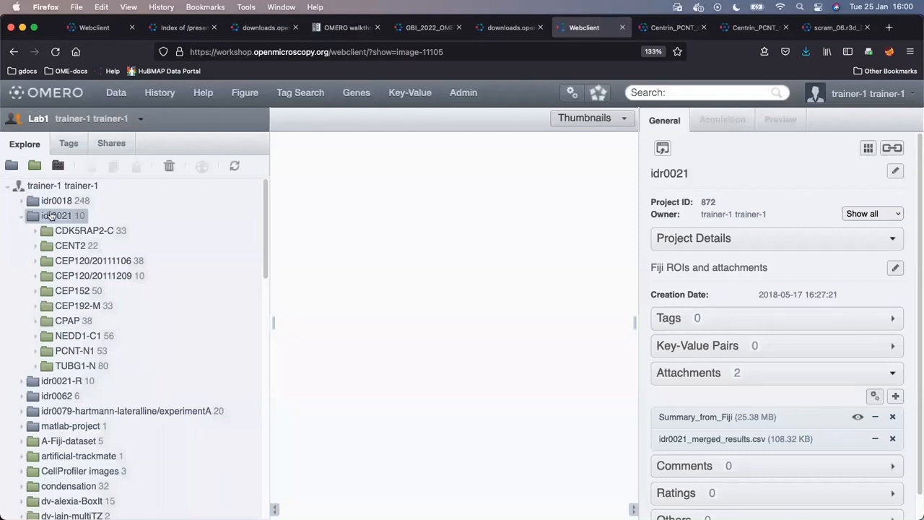
- Switch to Fiji, close the ROI Manager and the Activities window, and bring the main ImageJ window forward
mouse_move(446, 509)
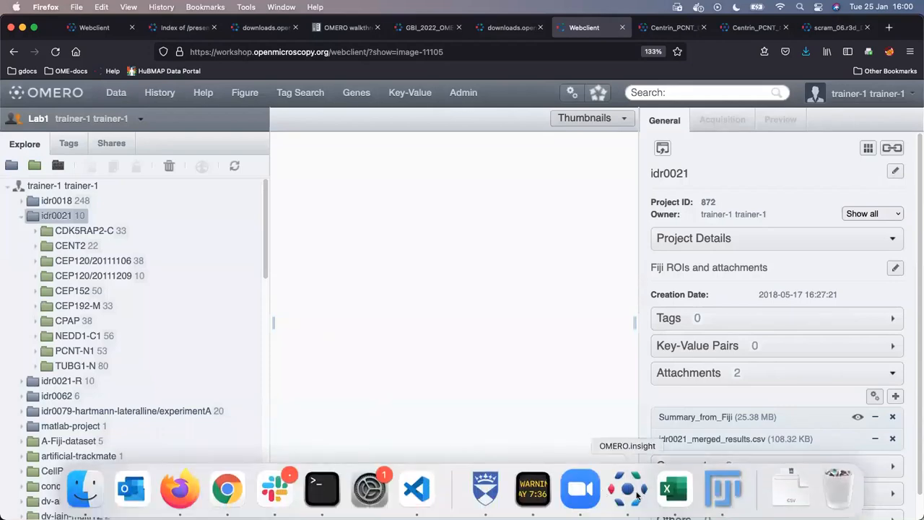
click(726, 504)
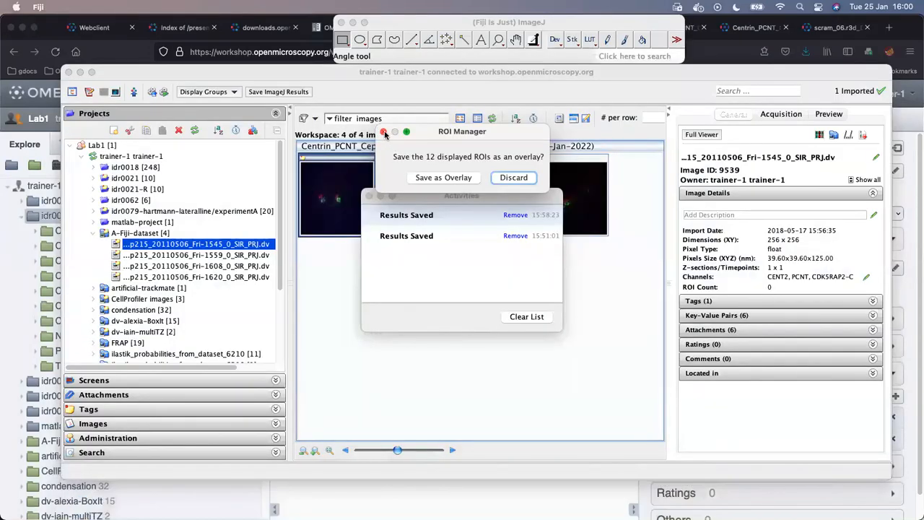
click(385, 134)
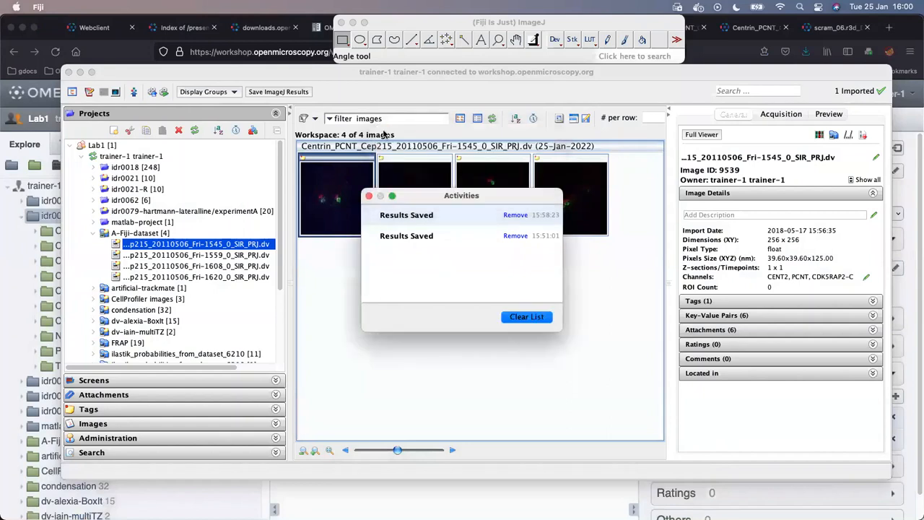
click(369, 197)
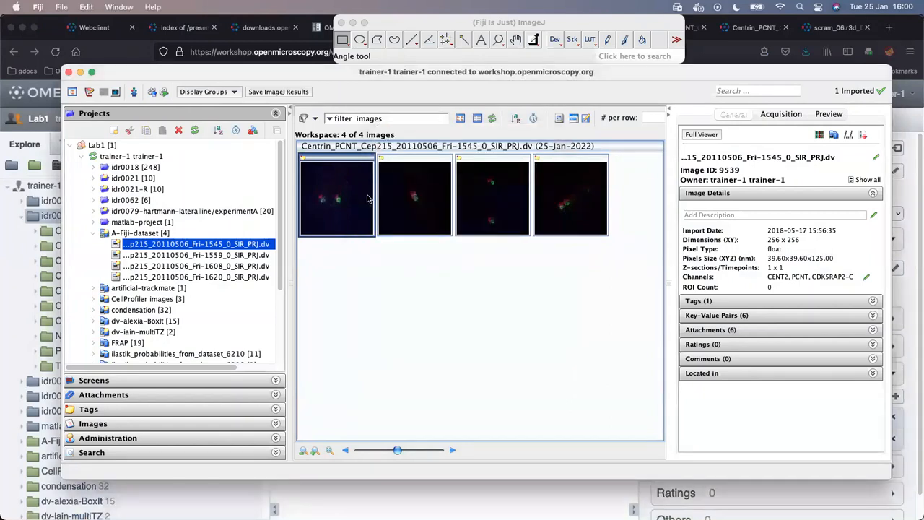
click(449, 27)
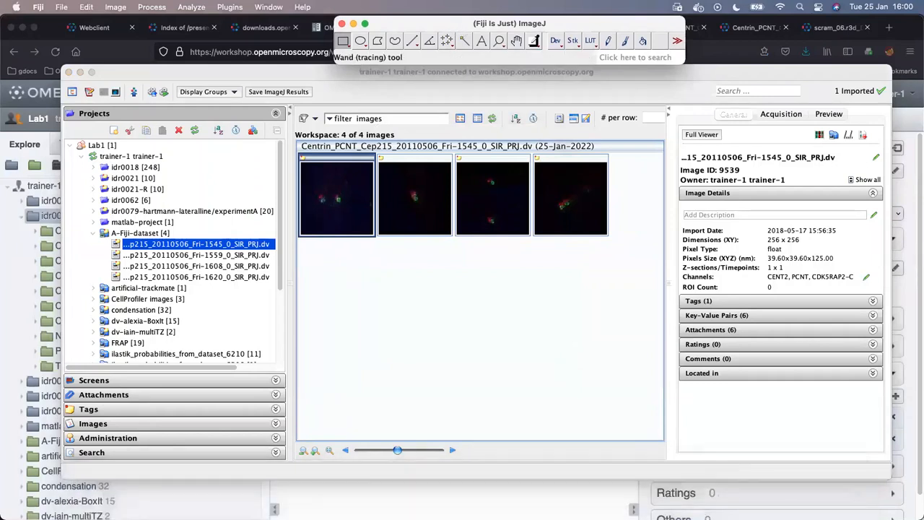
- Look through the Groovy scripts in the omero-guide-fiji repository on GitHub
mouse_move(710, 491)
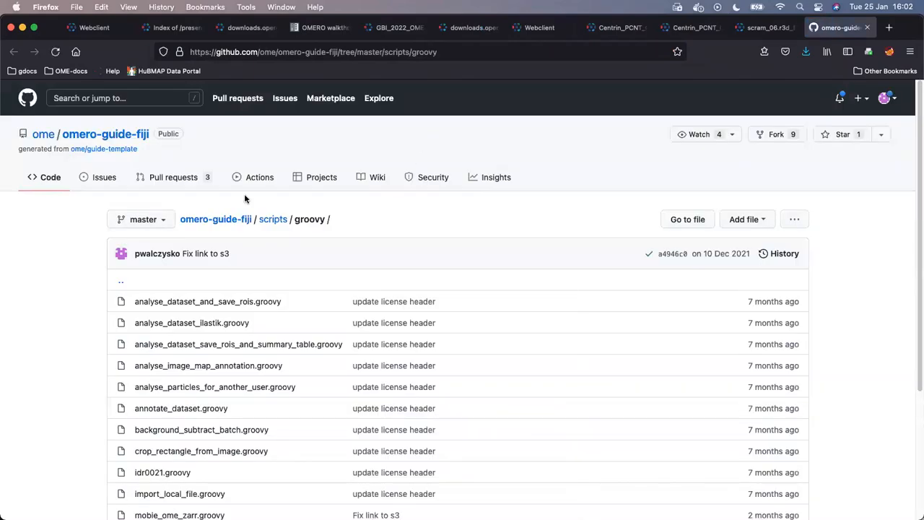
scroll(260, 301, down, 2)
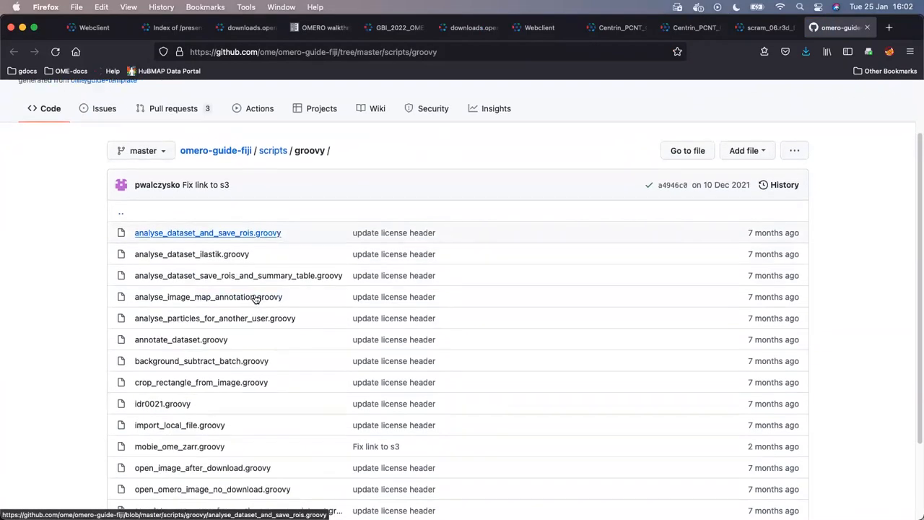
scroll(256, 297, down, 3)
scroll(247, 296, up, 3)
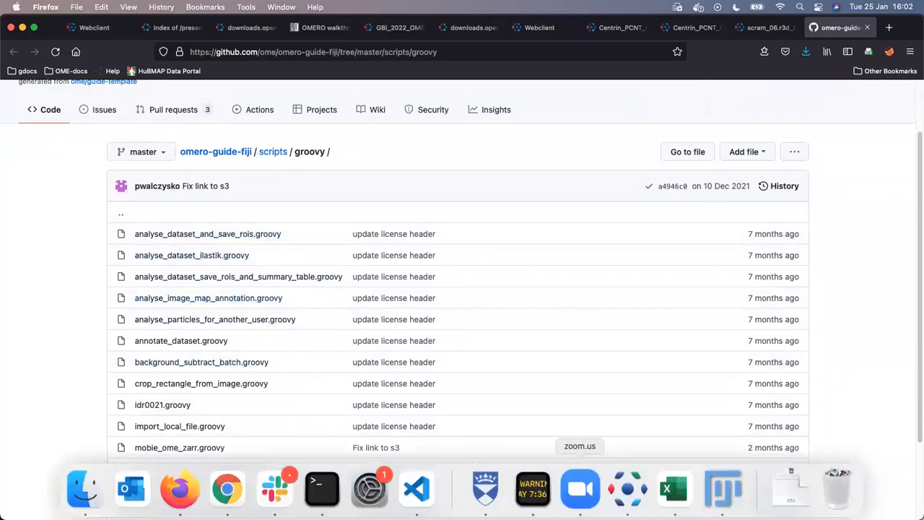
- Switch to Fiji and open a new empty script in the Script Editor
click(724, 489)
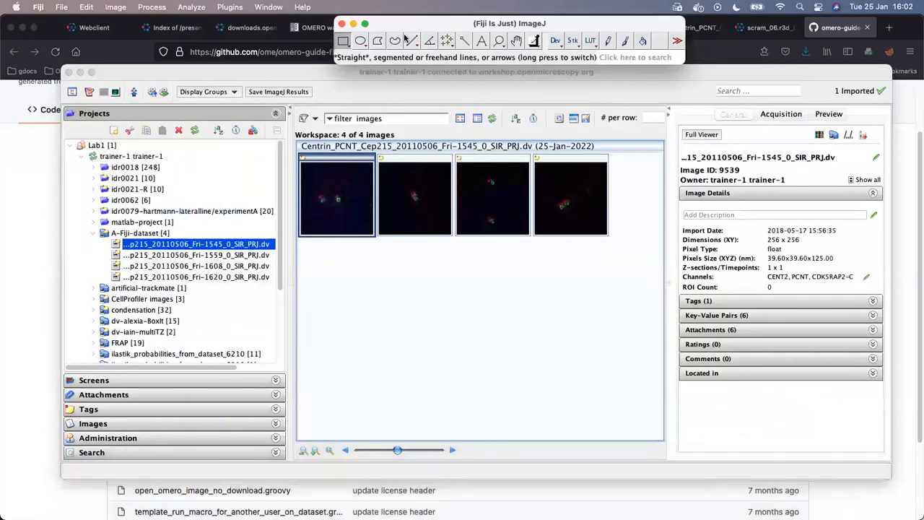
click(61, 9)
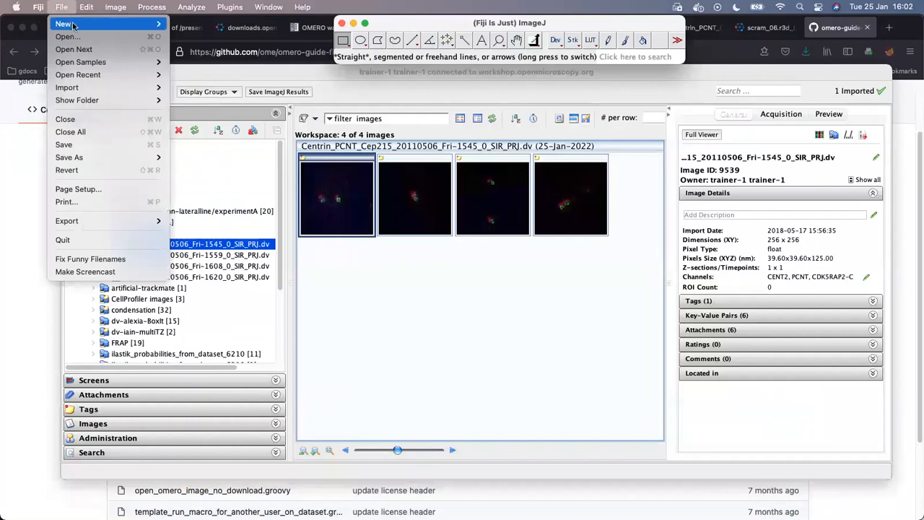
mouse_move(74, 26)
click(211, 125)
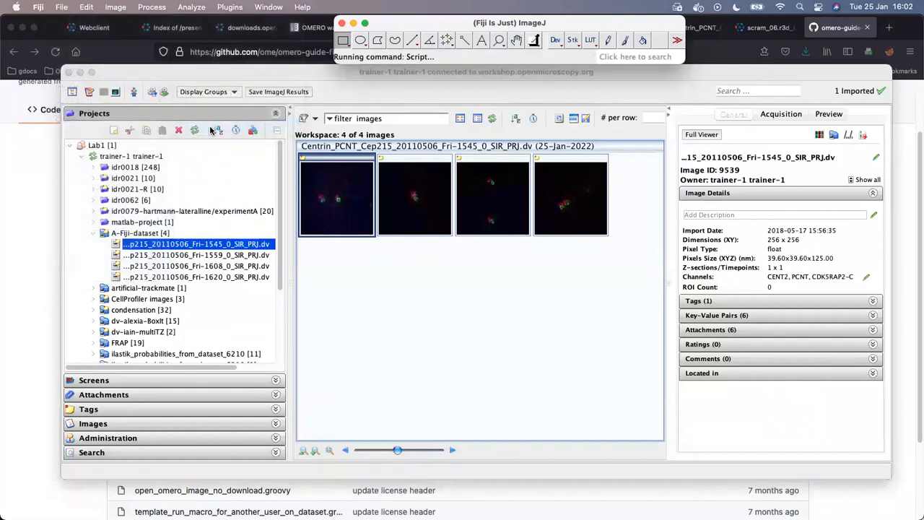
- Return to GitHub in Firefox and review the full list of scripts in the scripts/groovy folder
click(30, 254)
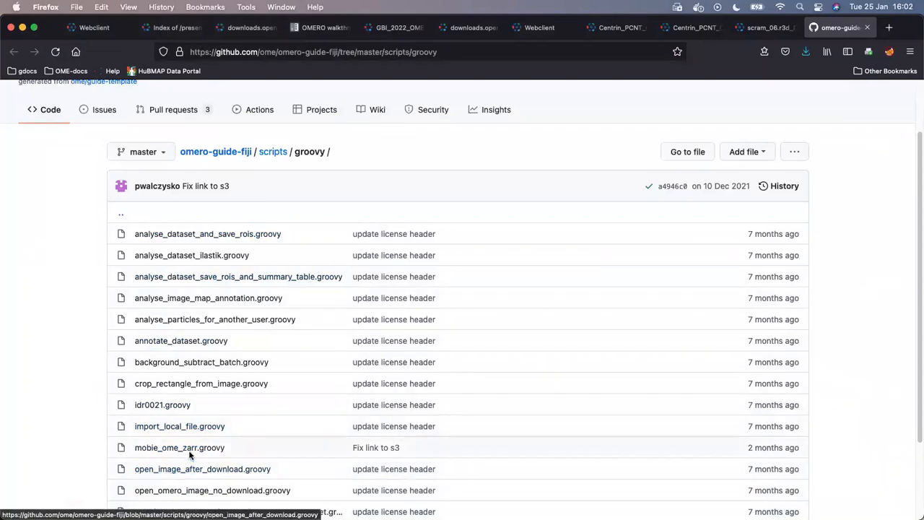
scroll(193, 434, down, 3)
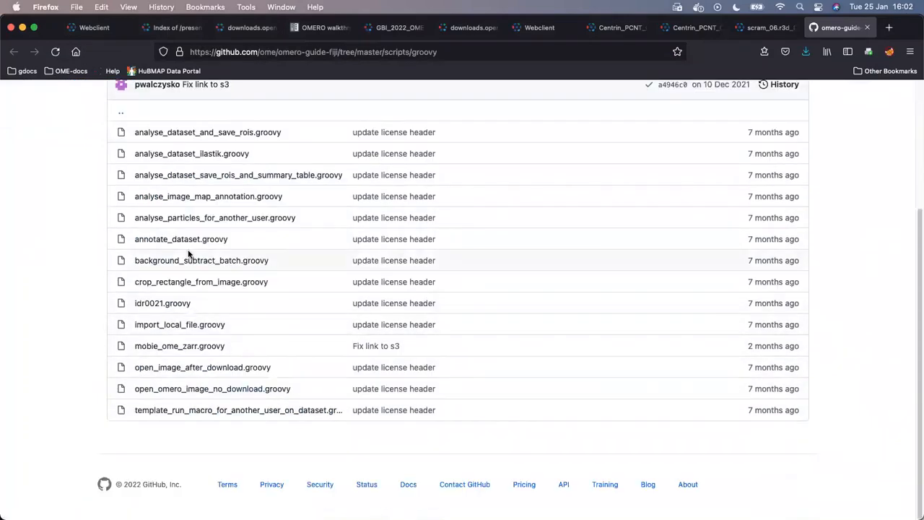
scroll(190, 254, up, 5)
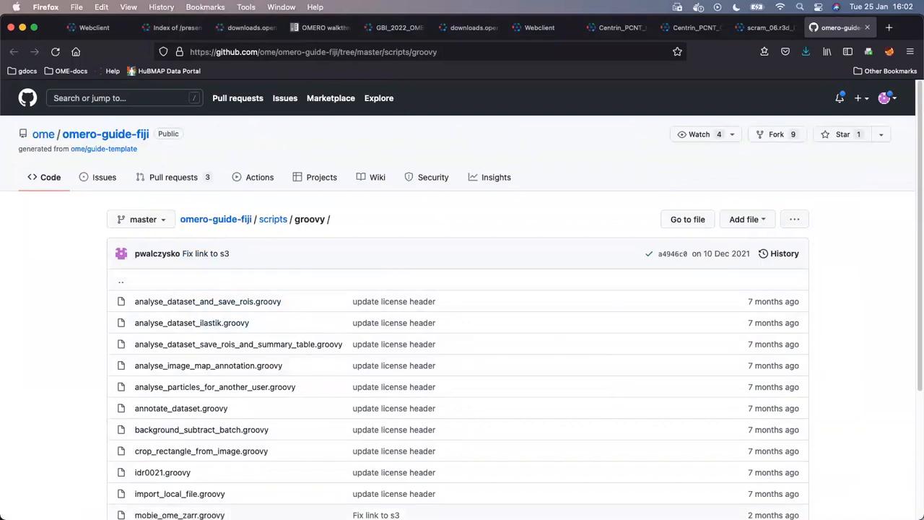
mouse_move(737, 514)
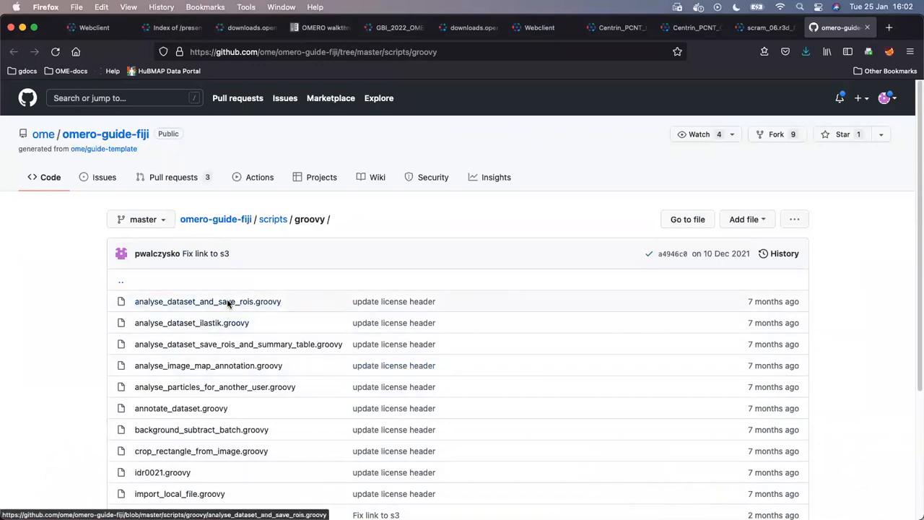
scroll(227, 304, down, 5)
scroll(224, 342, down, 1)
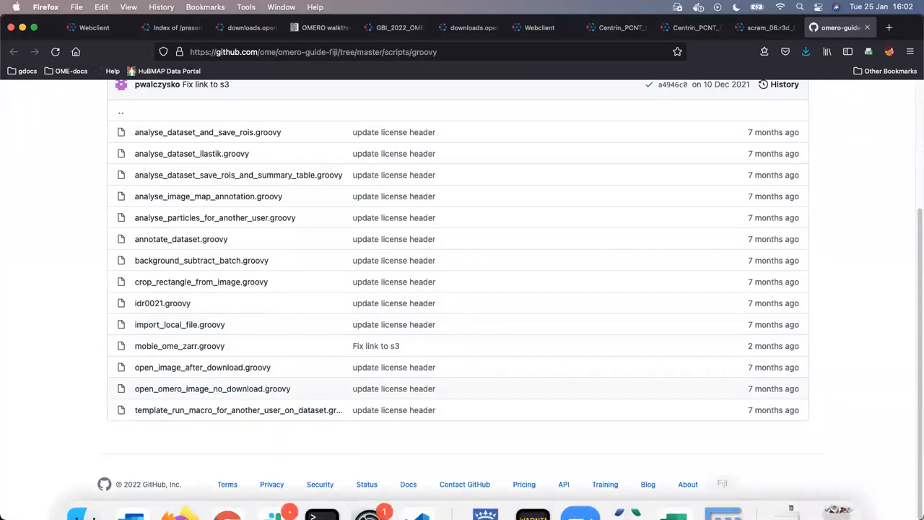
- Return to Fiji, move the empty New_.groovy script editor clear of the ImageJ window, and close the editor
click(728, 503)
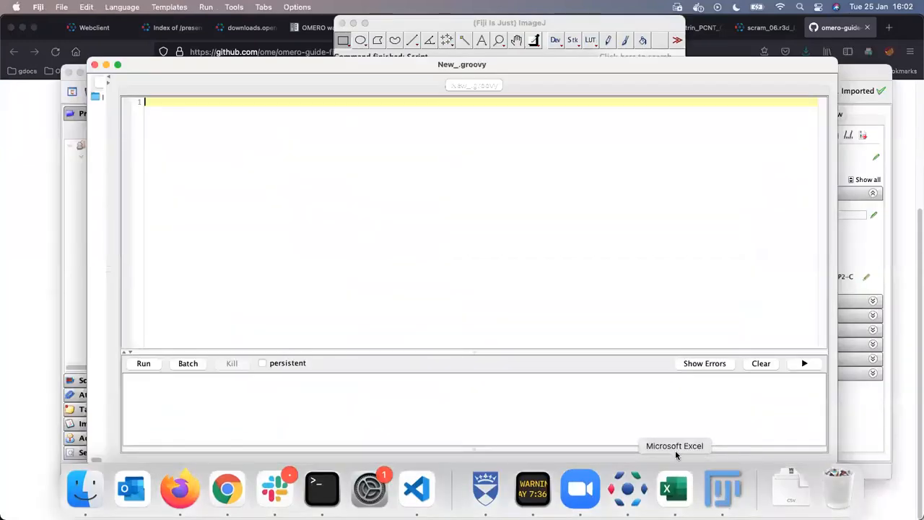
drag(367, 63, 392, 77)
click(416, 24)
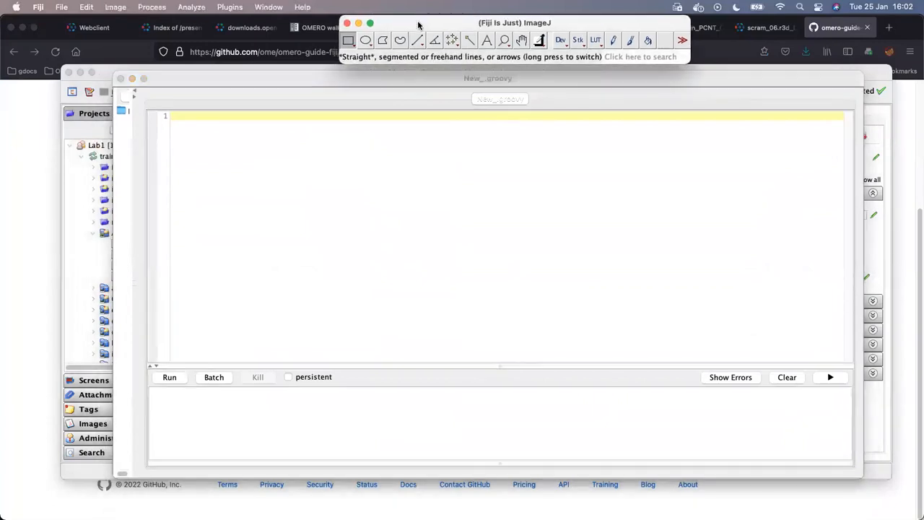
click(302, 73)
drag(299, 77, 341, 86)
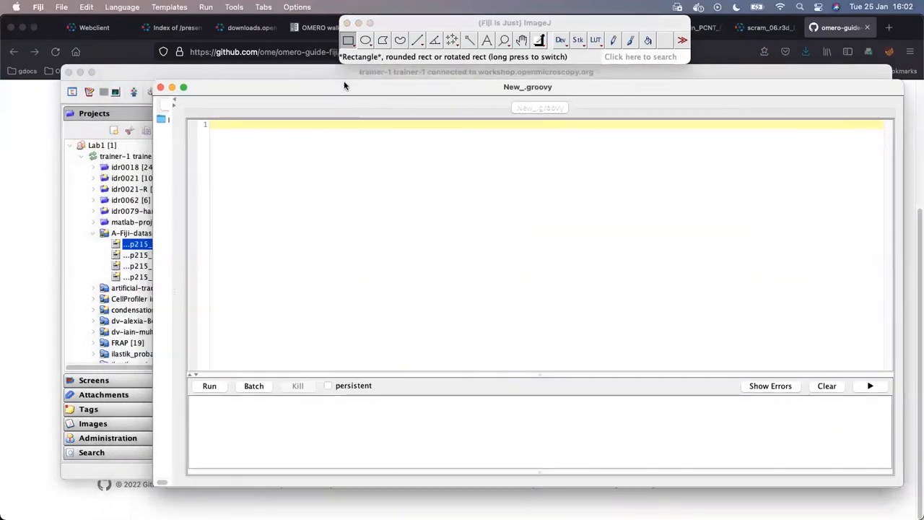
drag(398, 21, 395, 22)
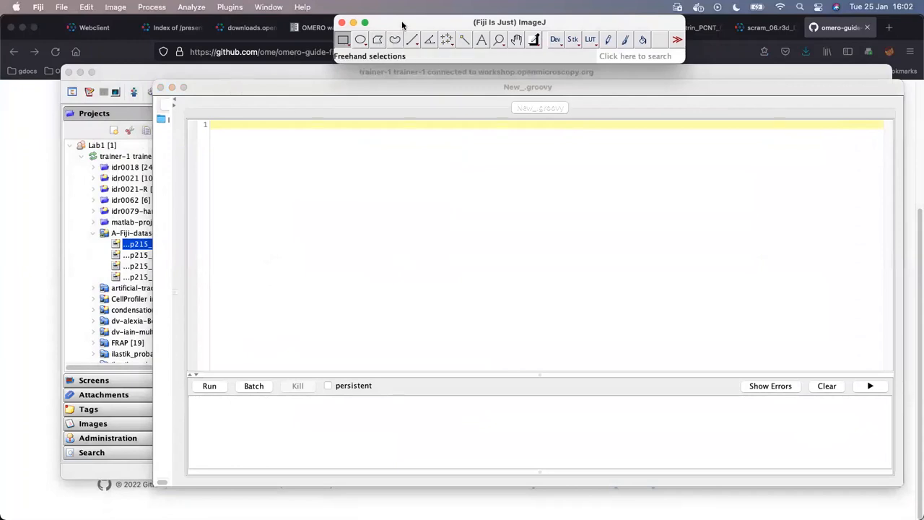
click(209, 87)
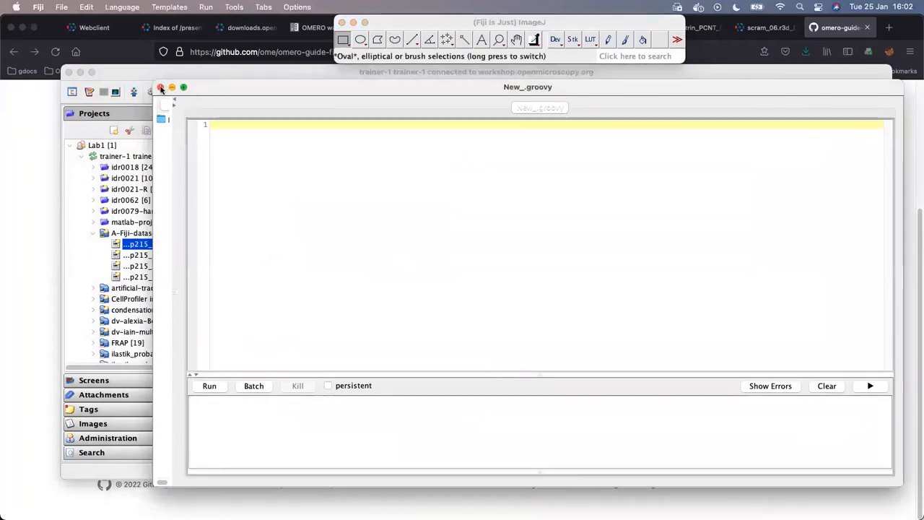
click(162, 88)
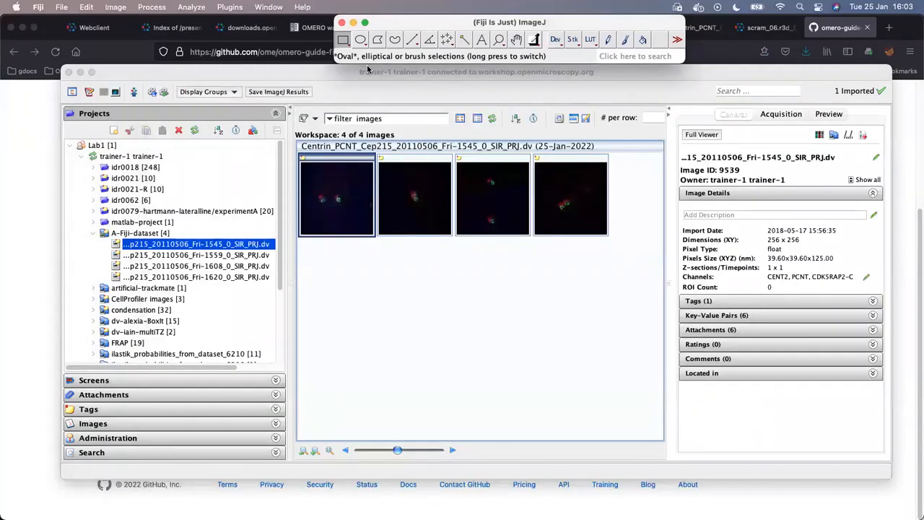
drag(410, 25, 406, 25)
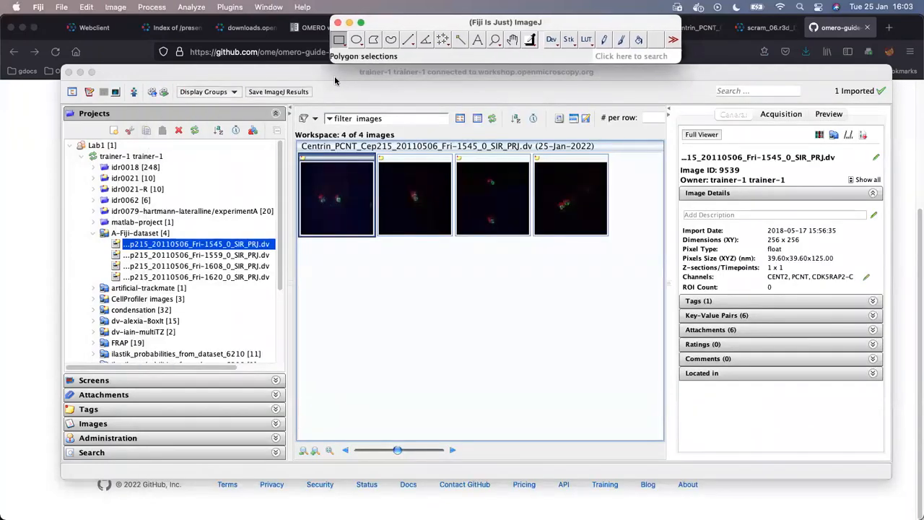
- Return to GitHub and open the omero-guide-fiji repository's main page at its README user guide
click(40, 155)
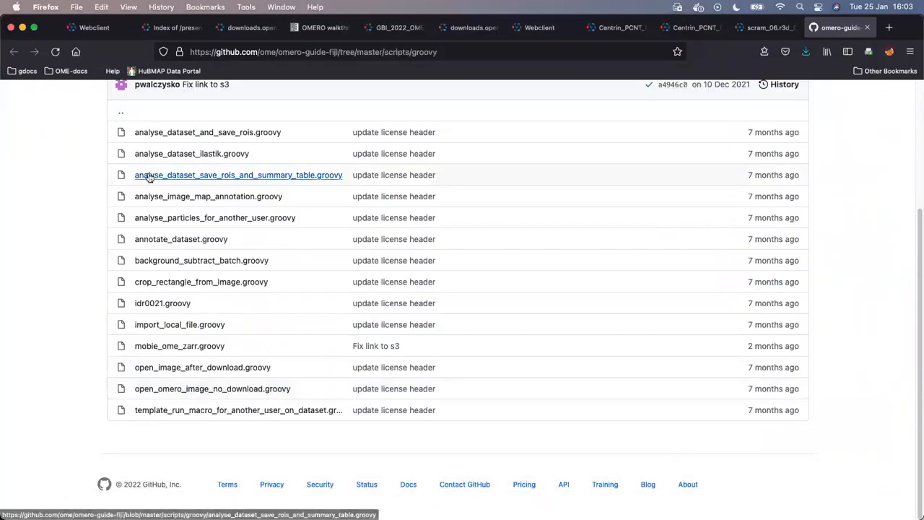
scroll(150, 176, up, 3)
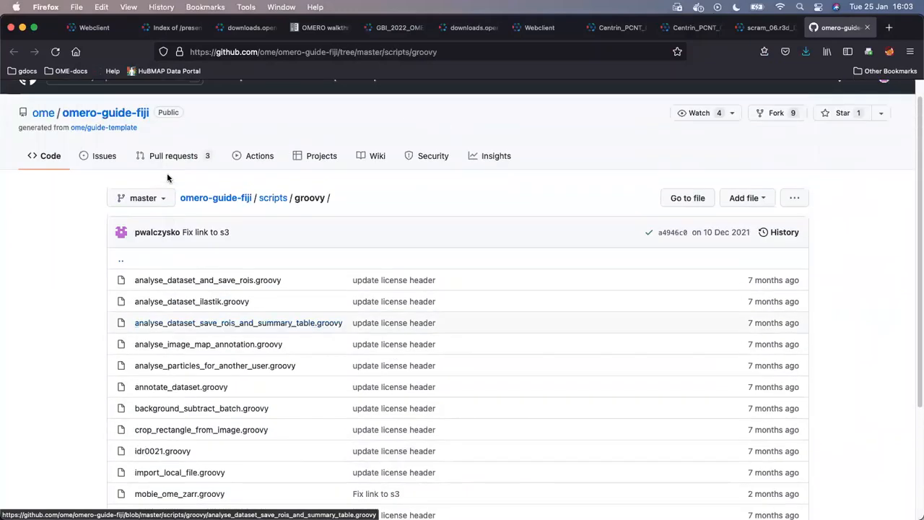
click(114, 119)
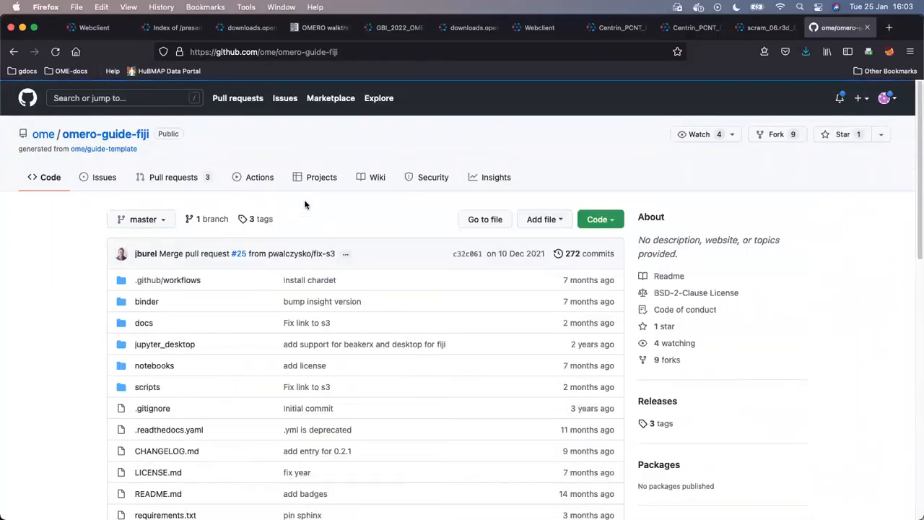
scroll(300, 205, down, 5)
scroll(294, 207, down, 5)
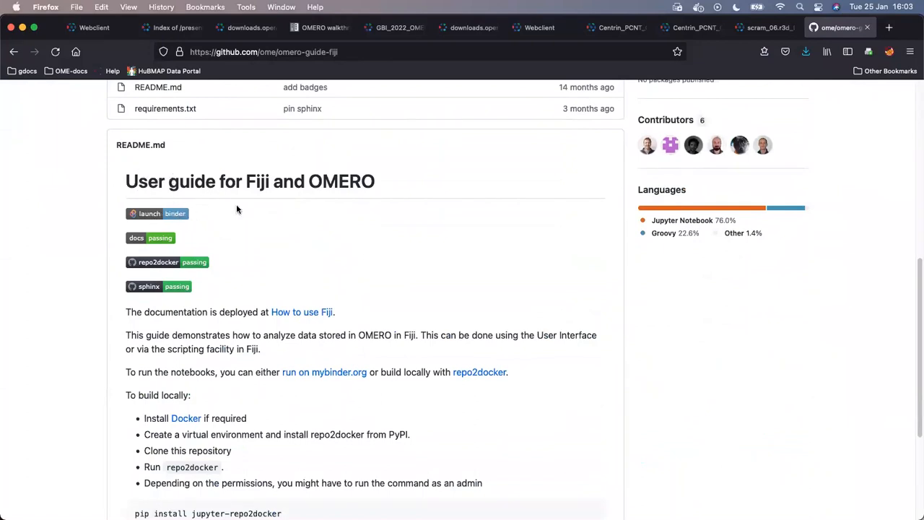
- Launch the repository's notebooks on Binder in a new browser tab, check the launch page, and return to the README
right_click(158, 217)
click(163, 221)
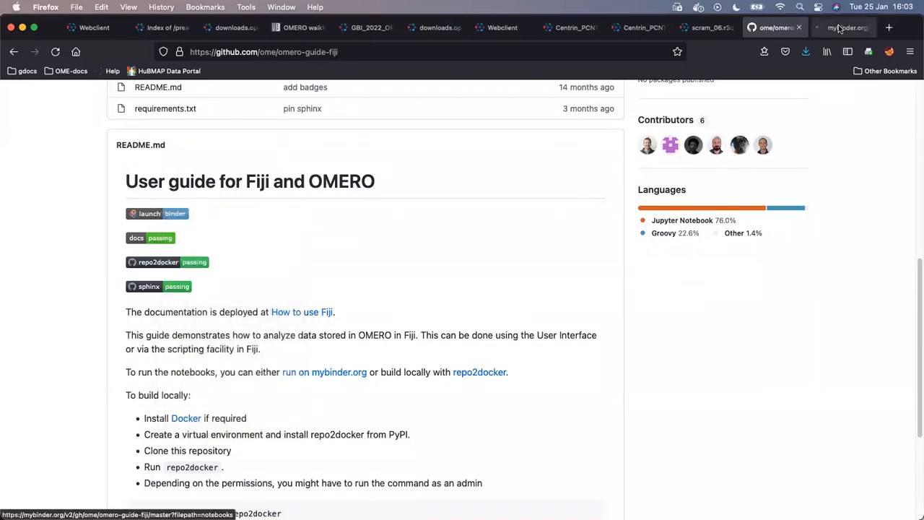
click(842, 29)
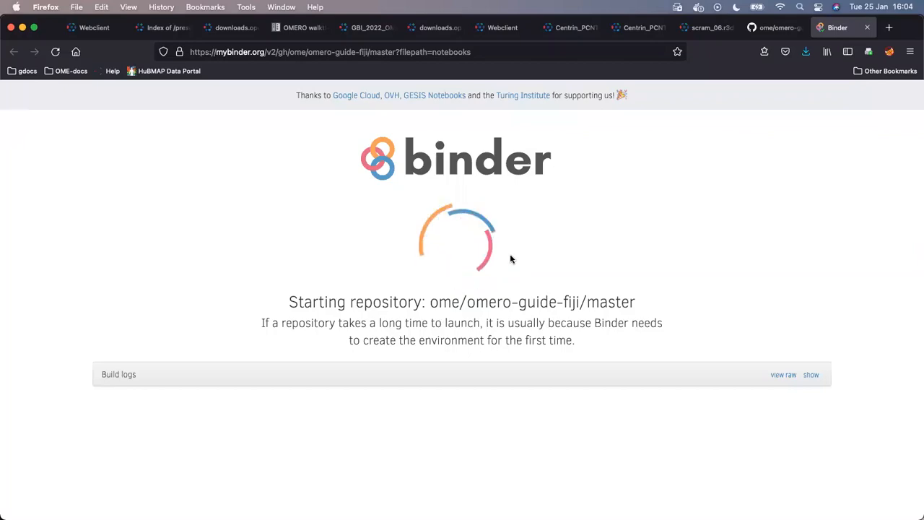
click(767, 27)
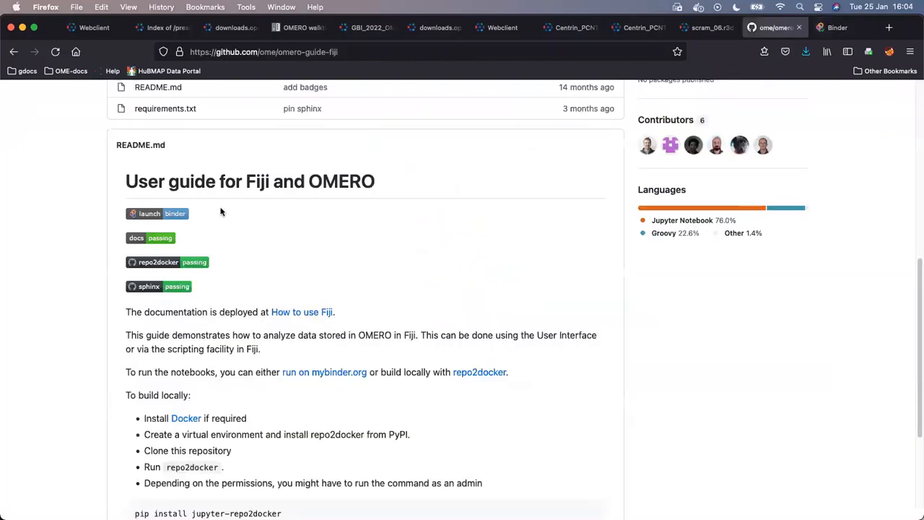
- Open the repository's scripts/groovy folder and look through its list of Groovy scripts
scroll(295, 227, up, 10)
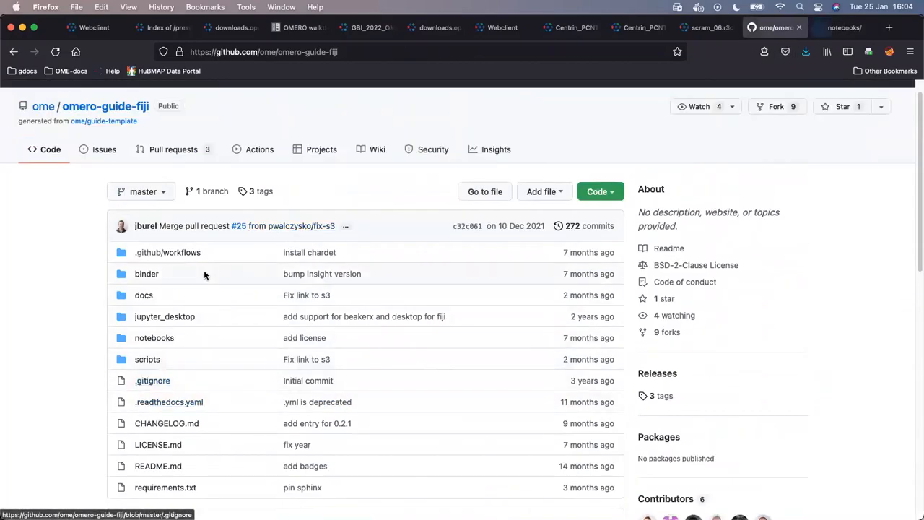
click(150, 360)
click(150, 301)
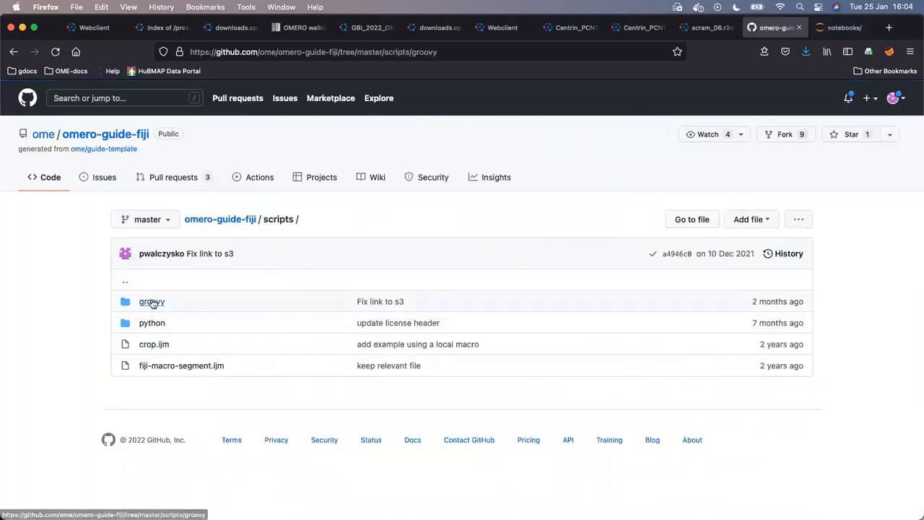
scroll(250, 307, down, 5)
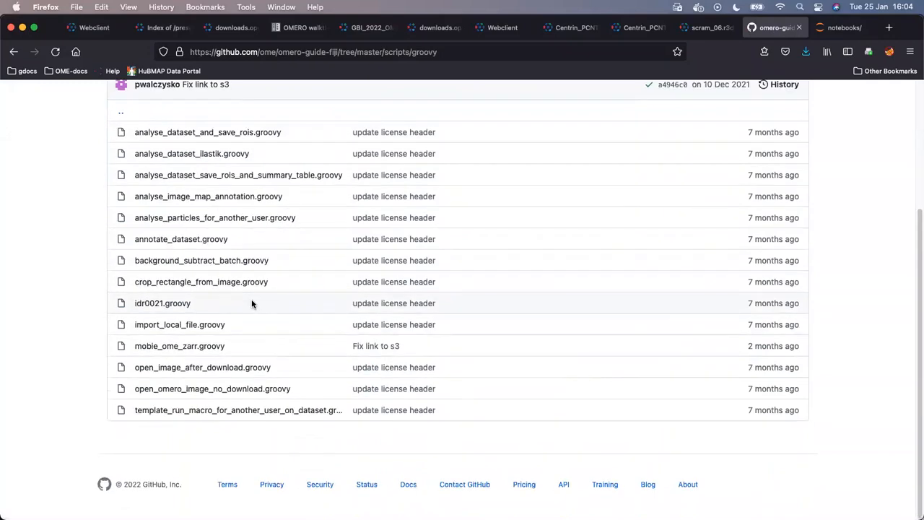
scroll(252, 304, up, 3)
- Open the crop_image.ipynb notebook on Binder and start its linked desktop with the default panel config
click(842, 28)
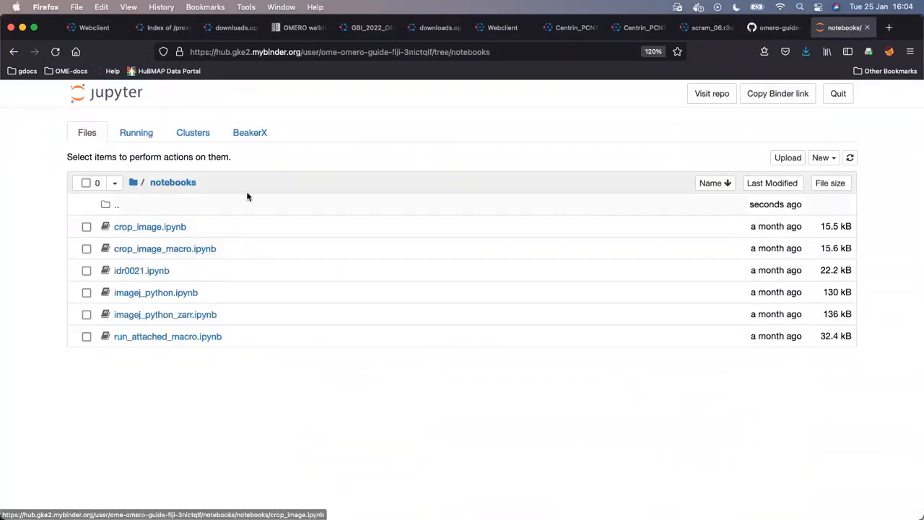
click(160, 230)
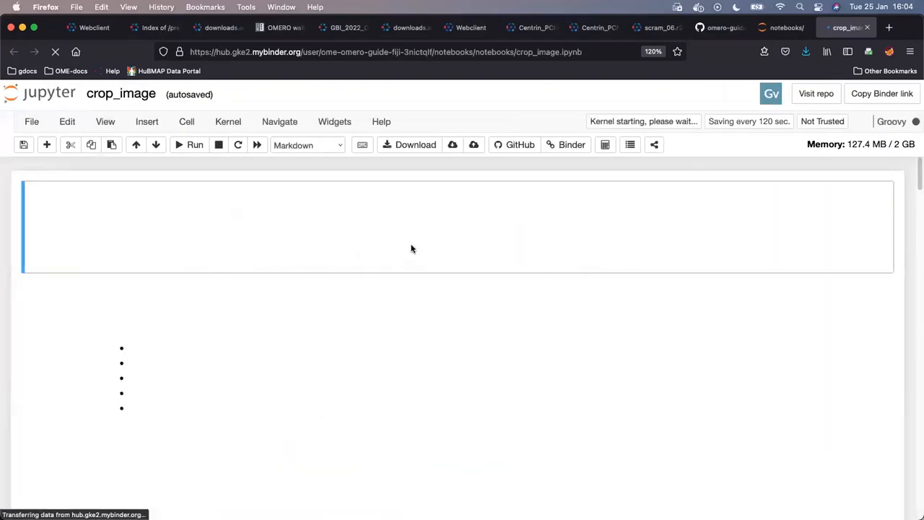
scroll(305, 269, down, 5)
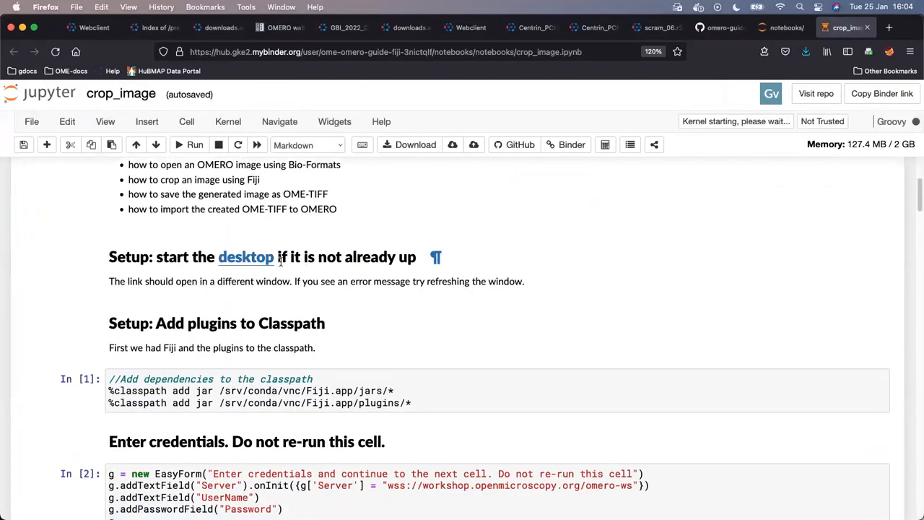
click(249, 265)
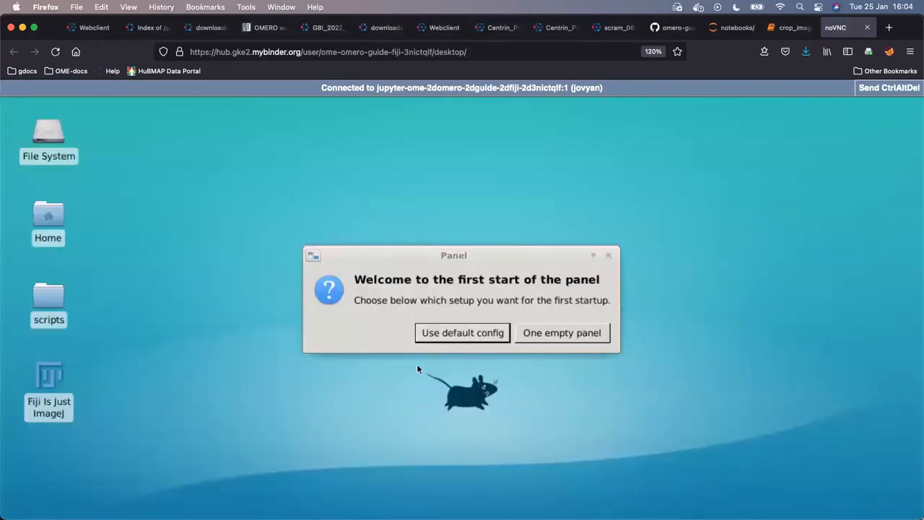
click(477, 334)
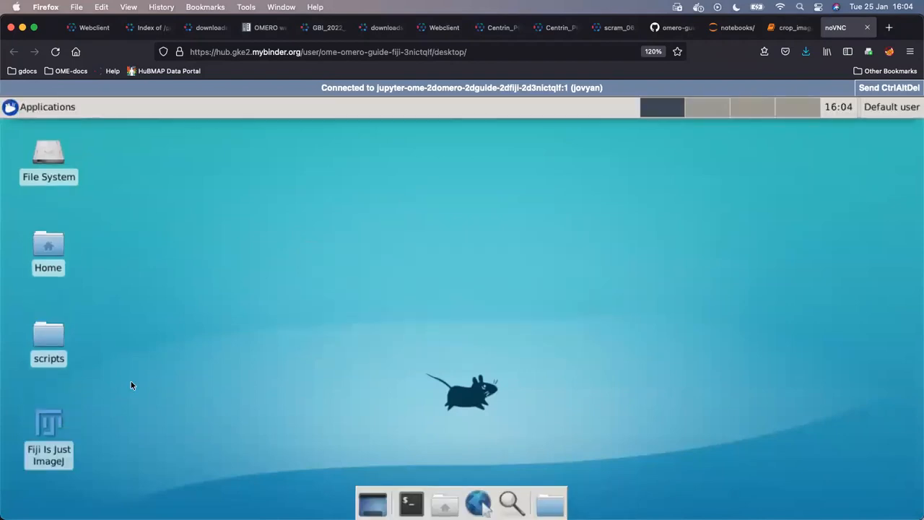
- Return to the Jupyter notebooks listing, open a new terminal, and print the working directory
click(793, 27)
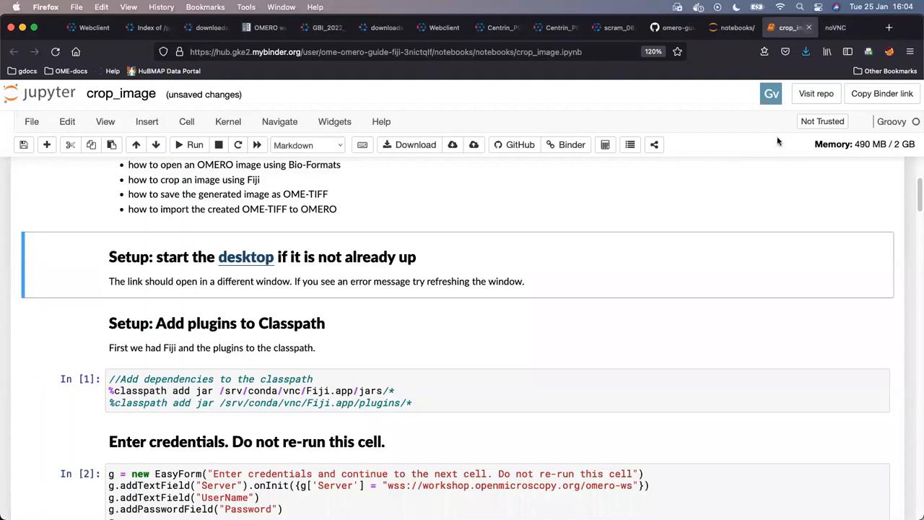
click(734, 26)
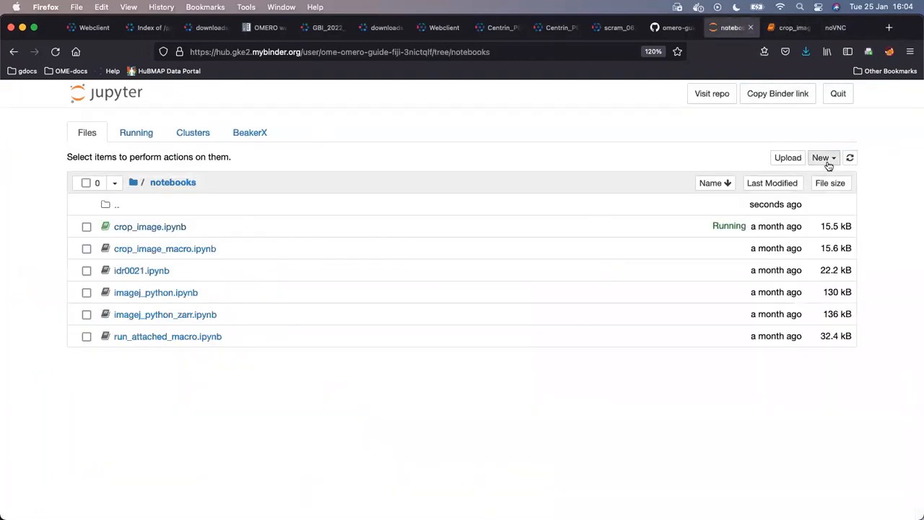
click(823, 159)
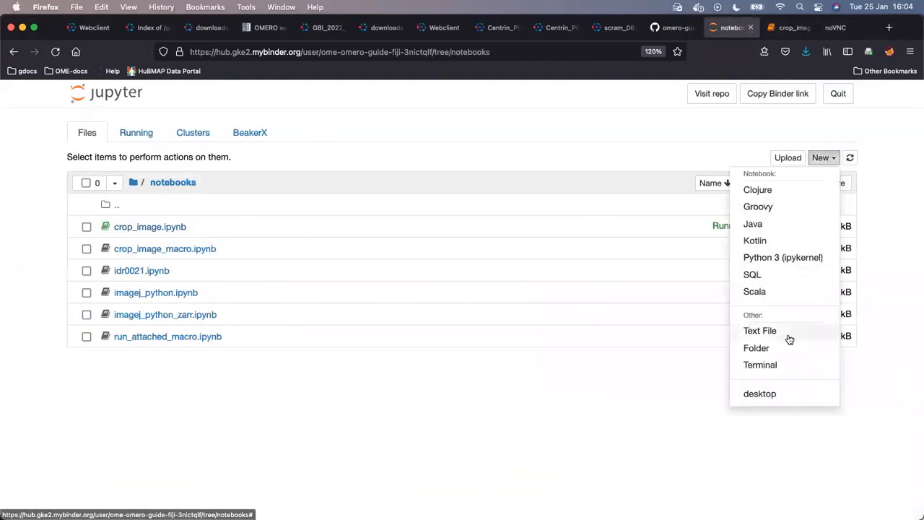
click(763, 367)
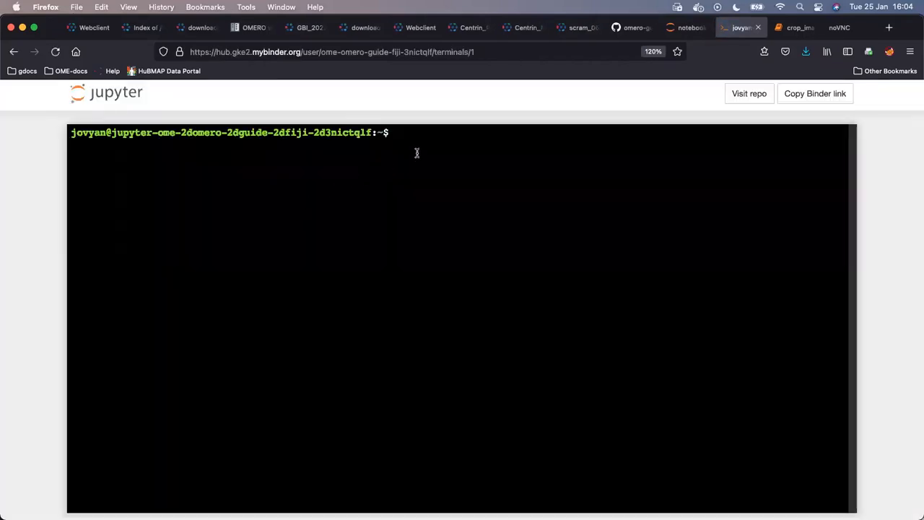
text(pwd)
key(Return)
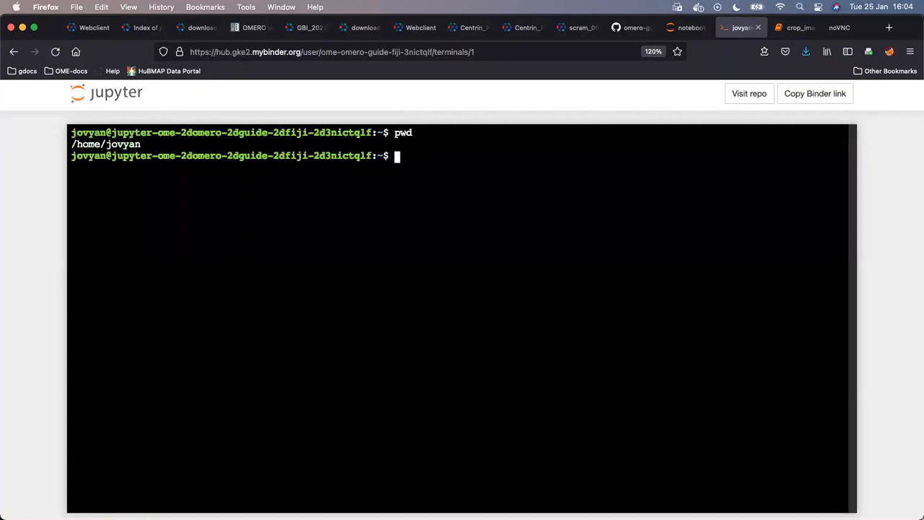
- List the home folder in the terminal, change into the scripts folder, and list its contents
text(ls)
key(Return)
text(cd scr)
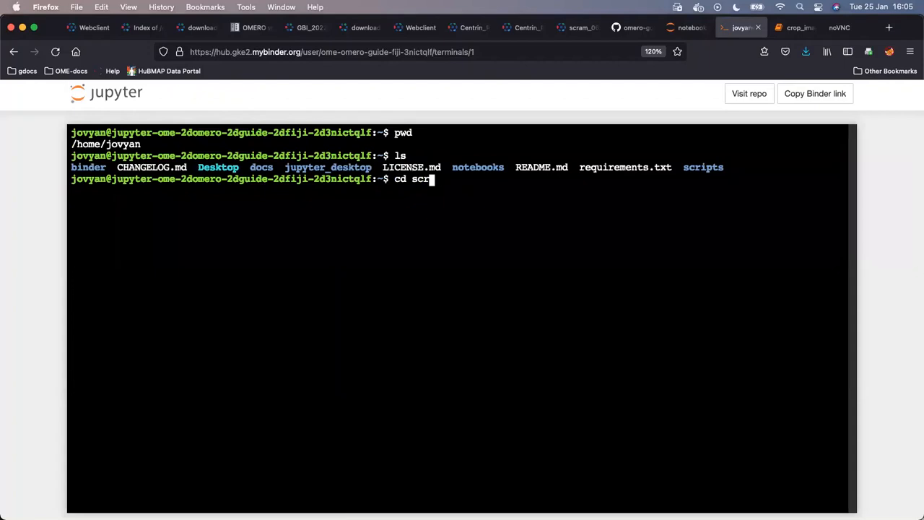
key(Tab)
key(Return)
text(ls)
key(Return)
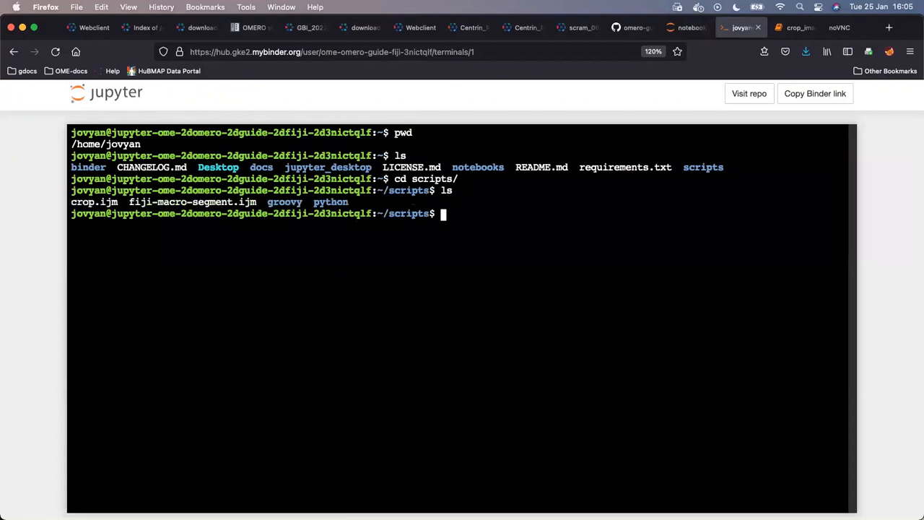
- Change into the groovy folder in the terminal, list its scripts, and briefly highlight the listing
text(cd gr)
key(Tab)
key(Return)
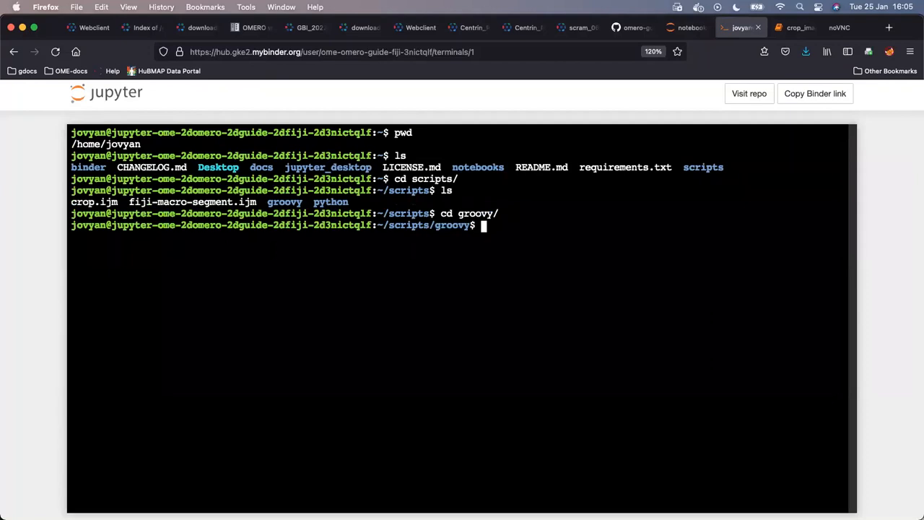
text(ls)
key(Return)
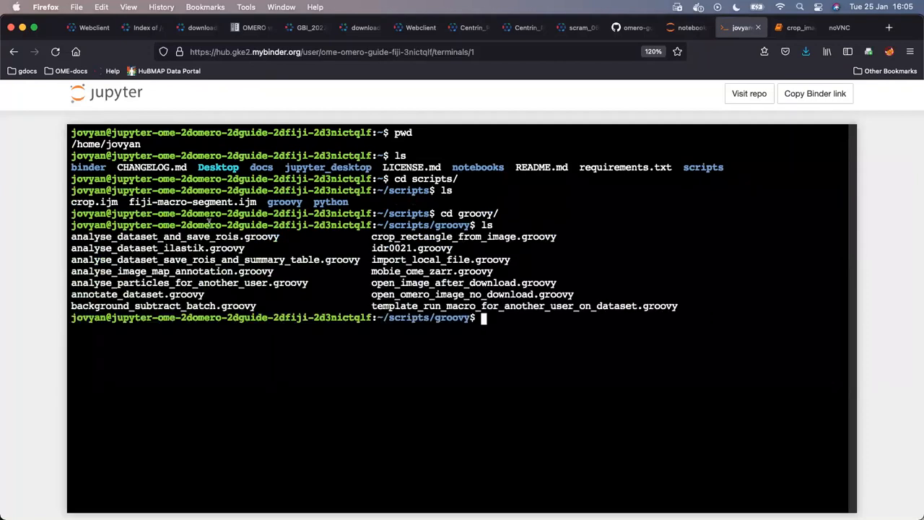
drag(70, 239, 620, 306)
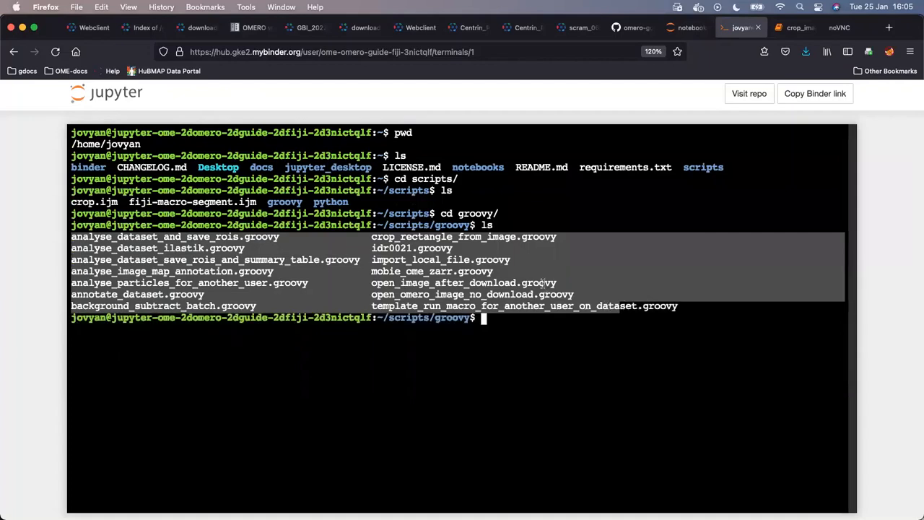
click(500, 225)
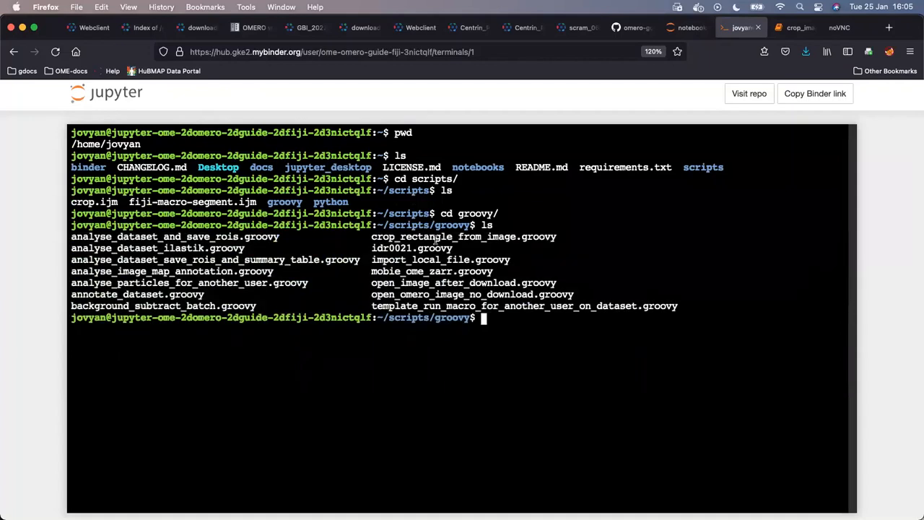
- Revisit the crop_image notebook and the noVNC desktop, and return to the Jupyter notebooks listing
click(796, 30)
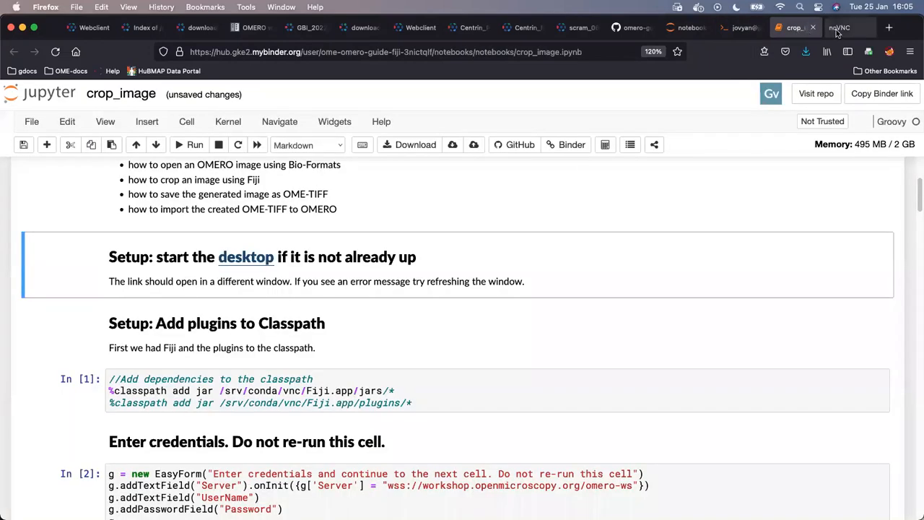
click(832, 29)
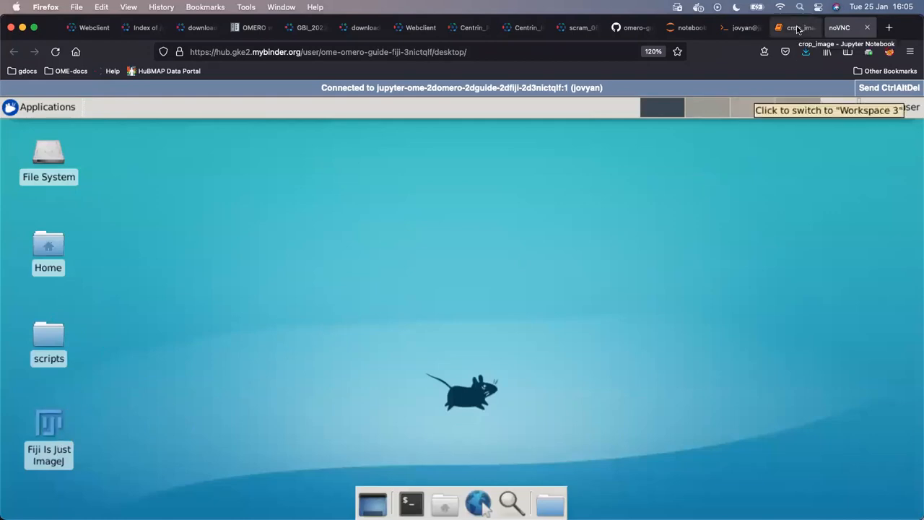
click(746, 30)
click(687, 32)
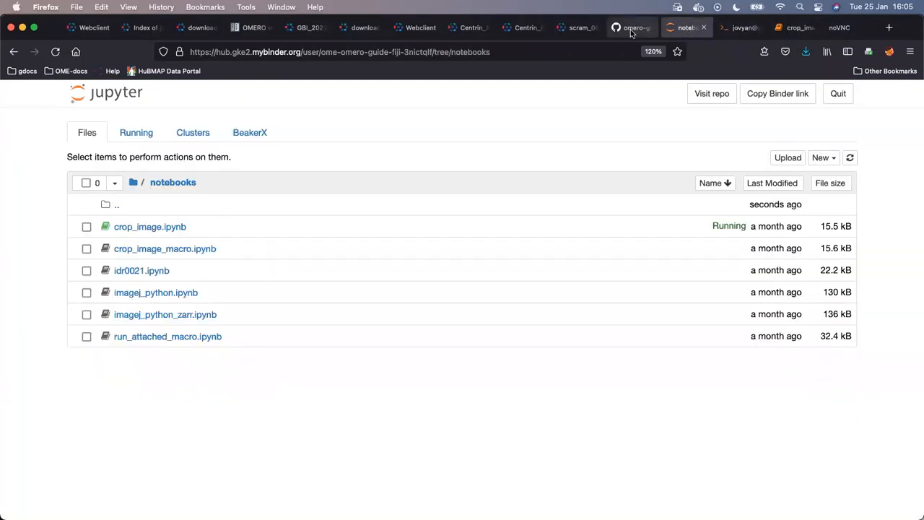
- Look through the OMERO walkthrough for facility managers and check the workshop presentation's slide
click(251, 29)
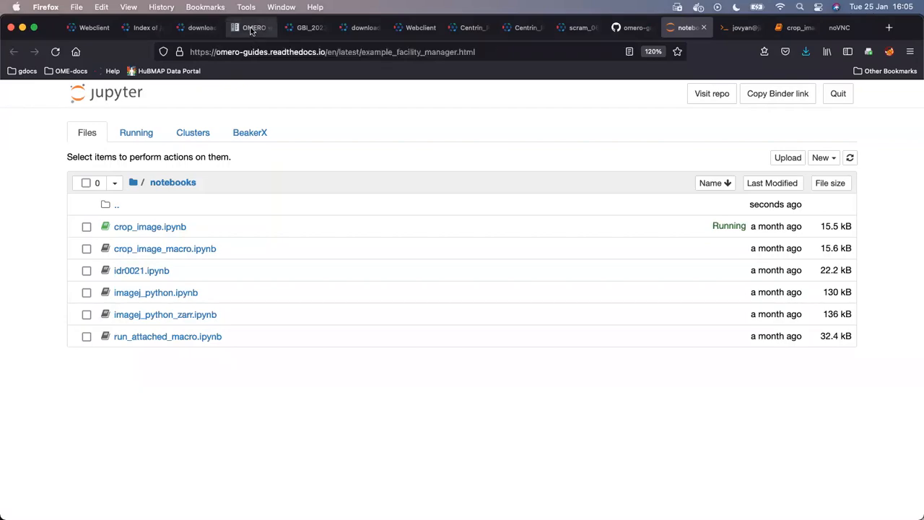
scroll(270, 178, down, 20)
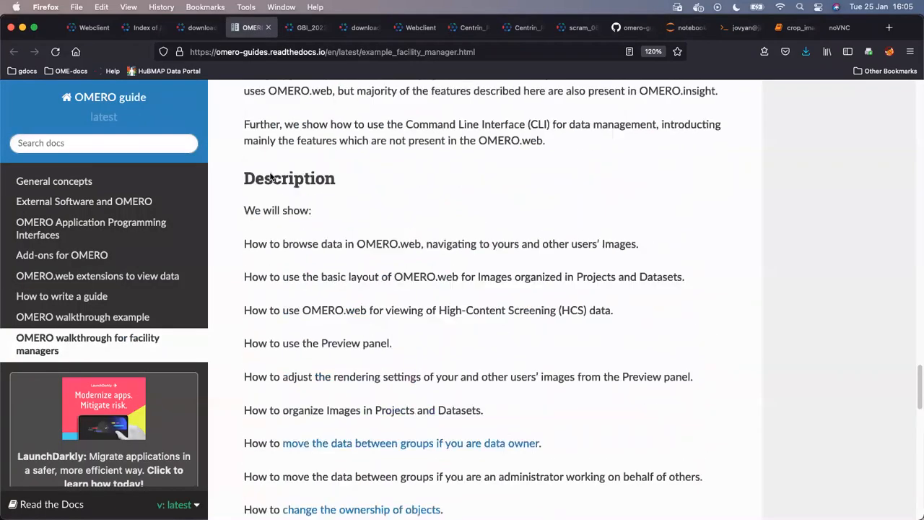
scroll(269, 174, up, 20)
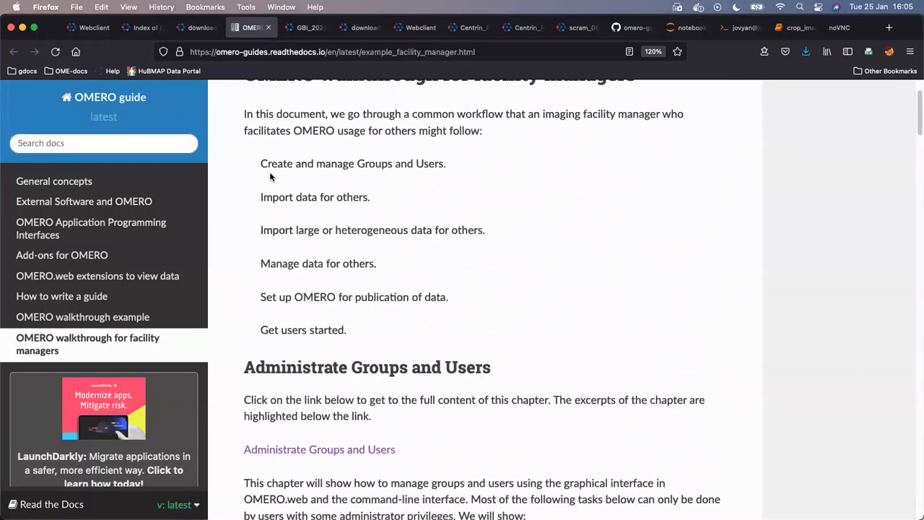
click(197, 29)
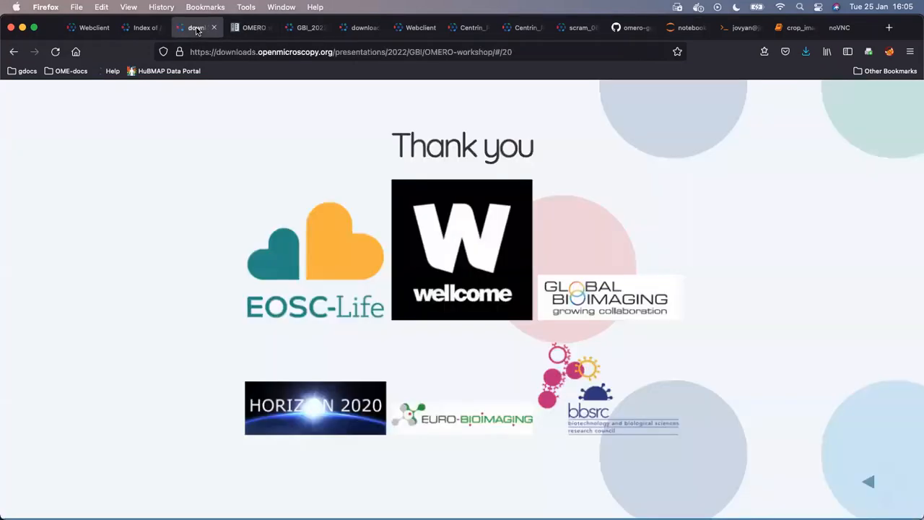
- Find the Analysis with Fiji section in the GBI_2022_OMERO_walkthrough.pdf document and highlight its heading
click(311, 28)
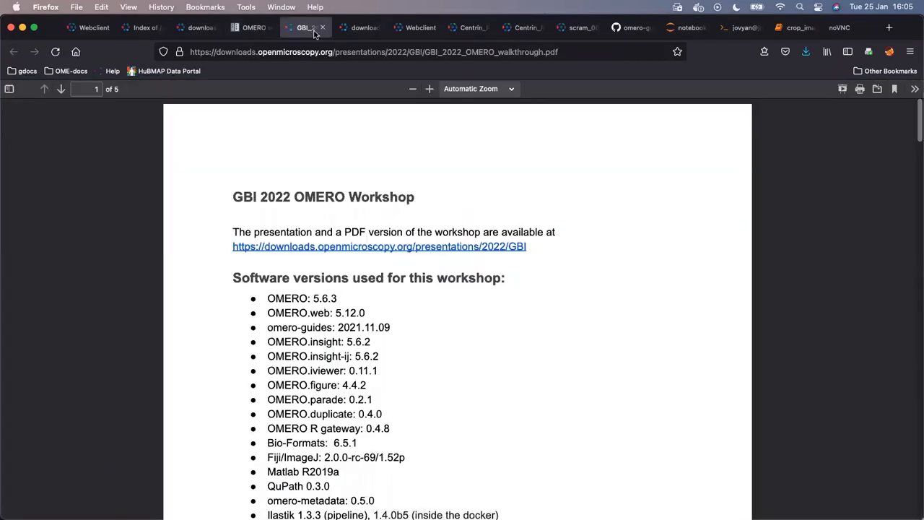
scroll(365, 219, down, 15)
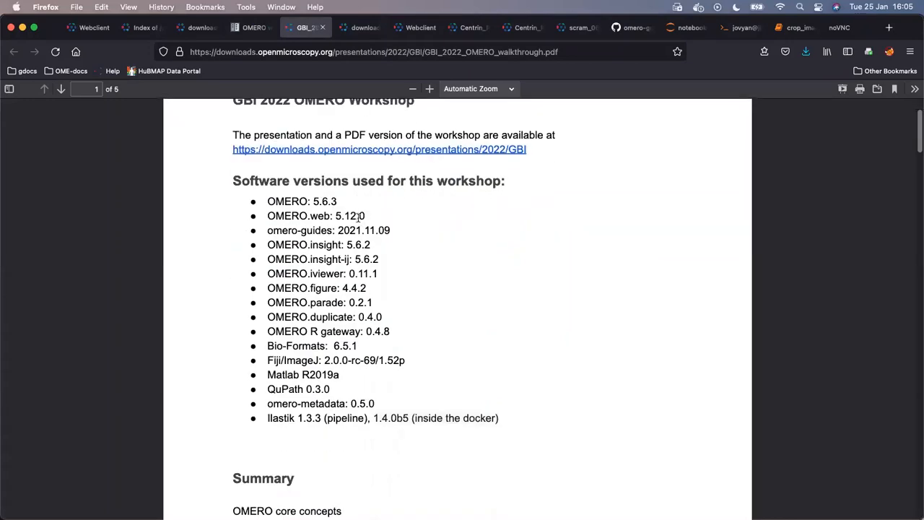
scroll(362, 219, down, 15)
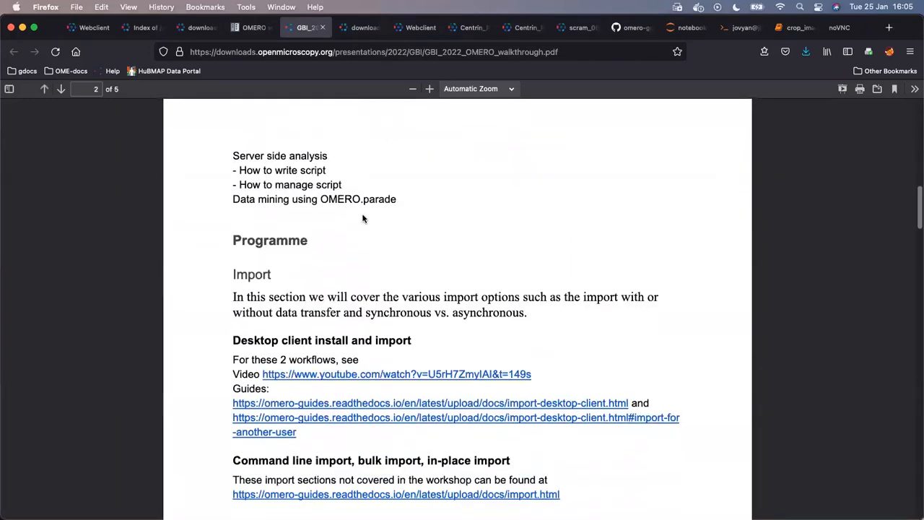
scroll(364, 218, down, 10)
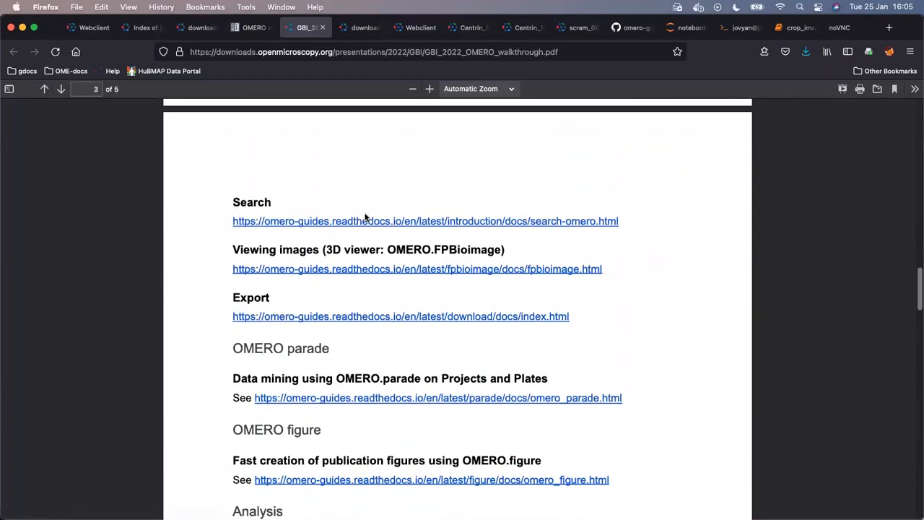
scroll(365, 216, up, 5)
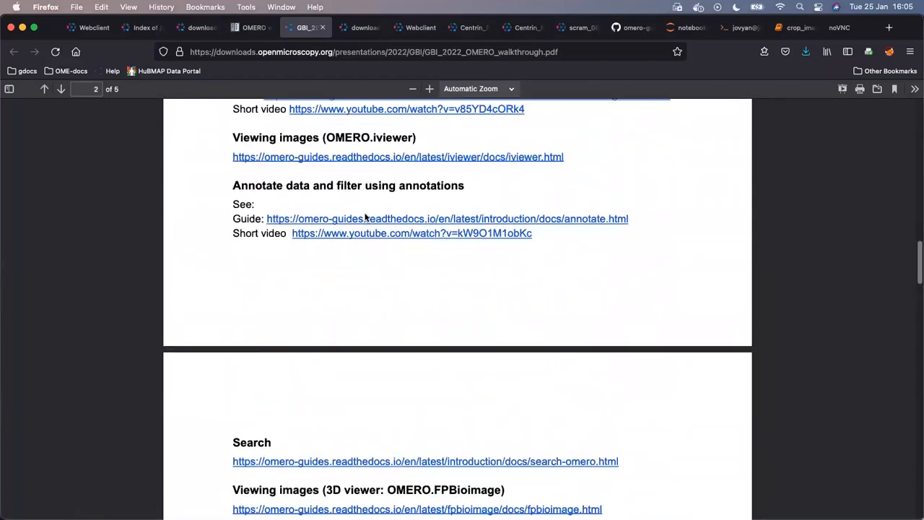
scroll(366, 215, down, 9)
scroll(367, 215, down, 6)
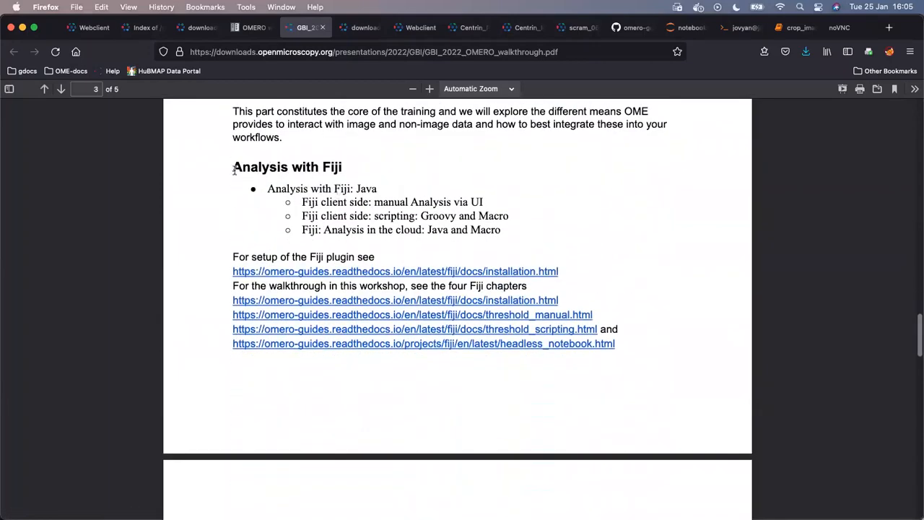
drag(234, 169, 361, 193)
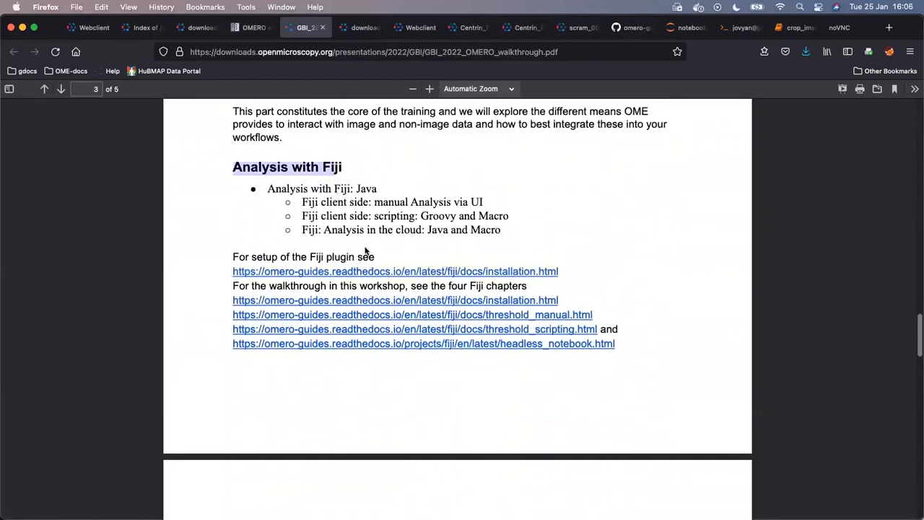
- Open the Fiji plugin setup guide (installation.html) linked under Analysis with Fiji in a new tab and switch to it
scroll(365, 251, down, 1)
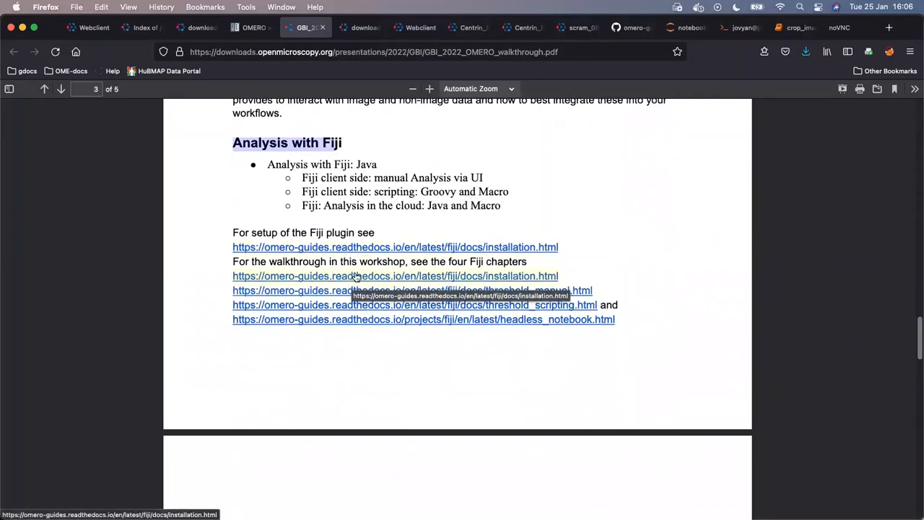
right_click(365, 252)
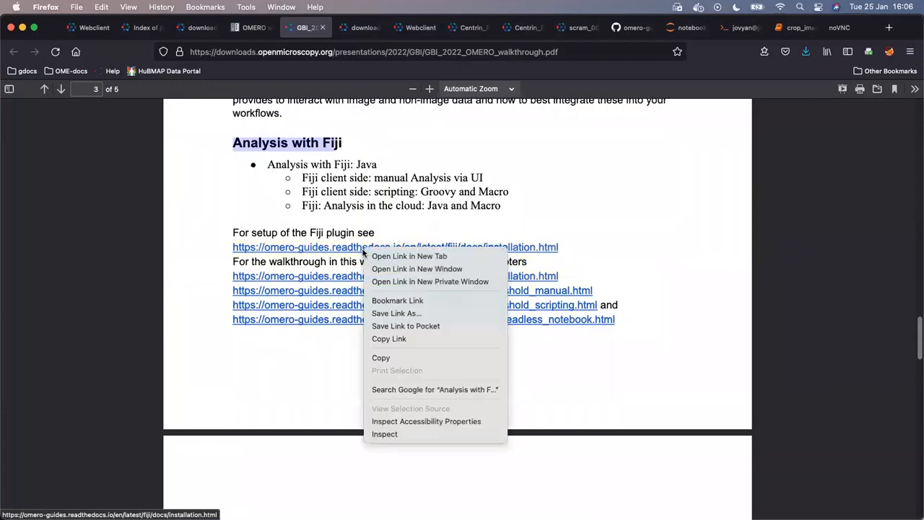
click(390, 252)
click(350, 27)
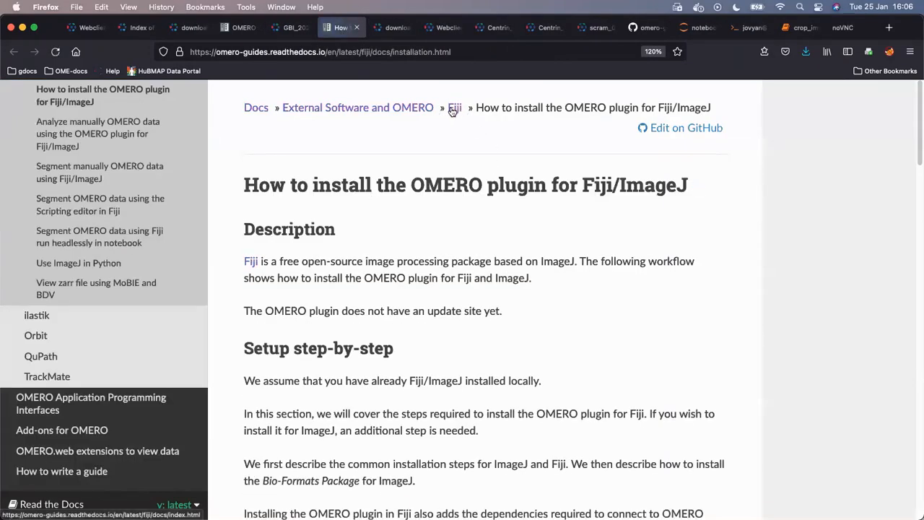
- Go up to the guide's Fiji overview page and look over its contents list and Binder launch badge
click(455, 110)
scroll(390, 246, down, 3)
scroll(392, 241, down, 1)
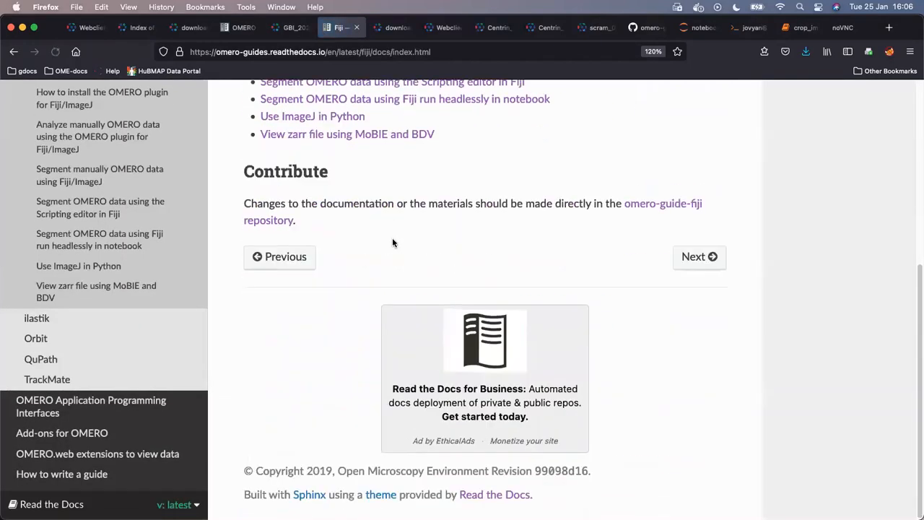
scroll(392, 240, up, 3)
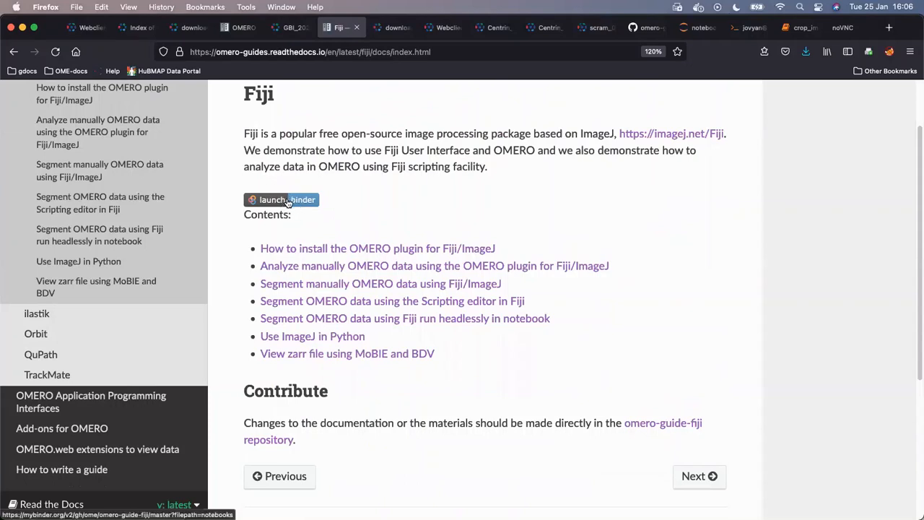
- Revisit the Binder session's notebooks listing, terminal, crop_image notebook and noVNC desktop, and return to the Fiji overview page
click(698, 28)
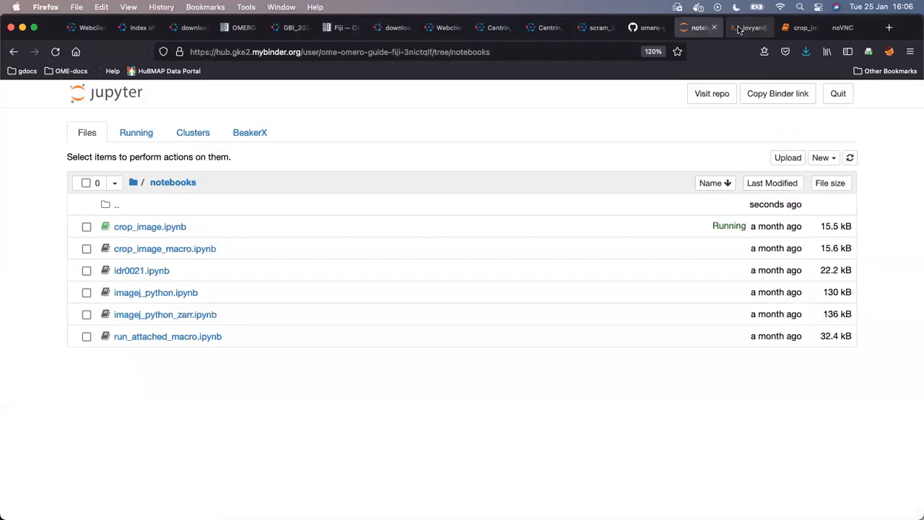
click(747, 27)
click(800, 28)
click(838, 28)
click(803, 29)
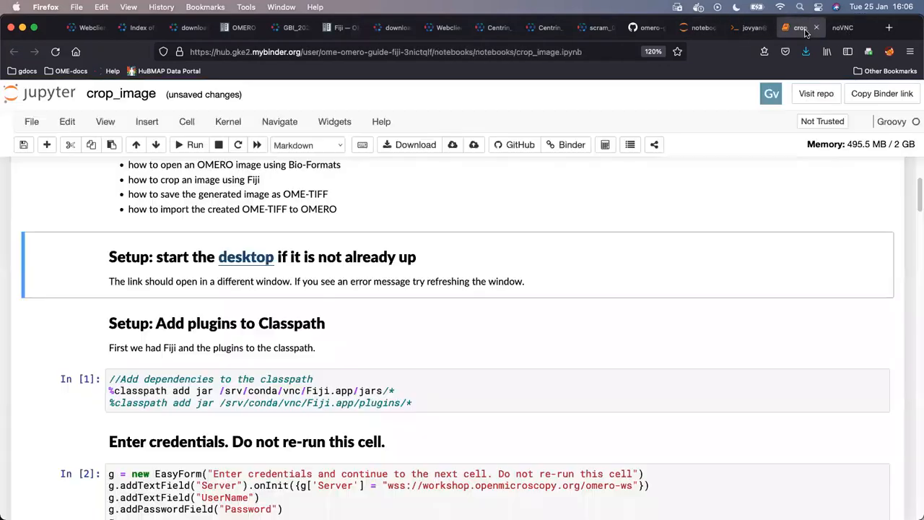
click(751, 27)
click(698, 27)
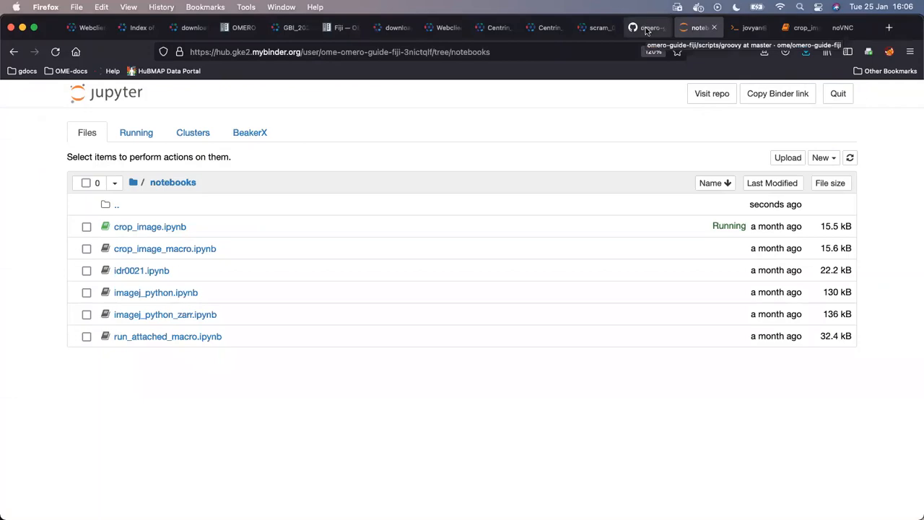
click(243, 29)
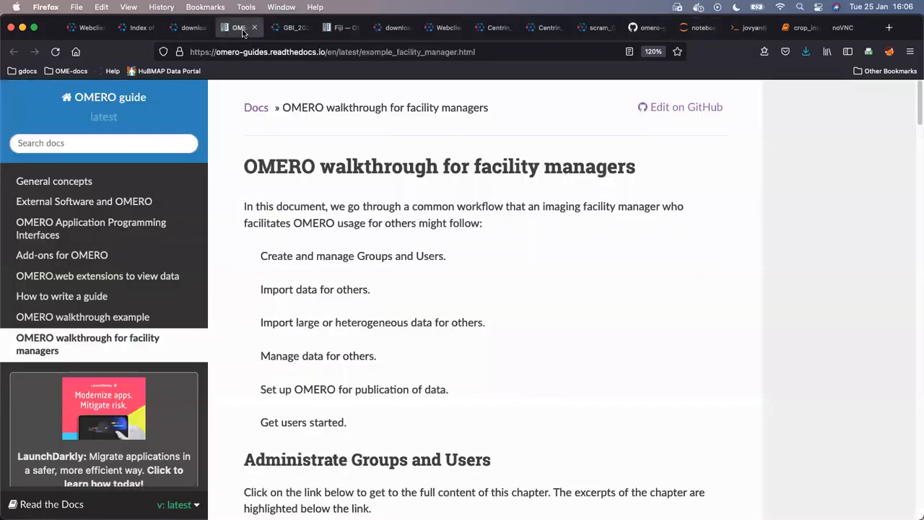
click(339, 31)
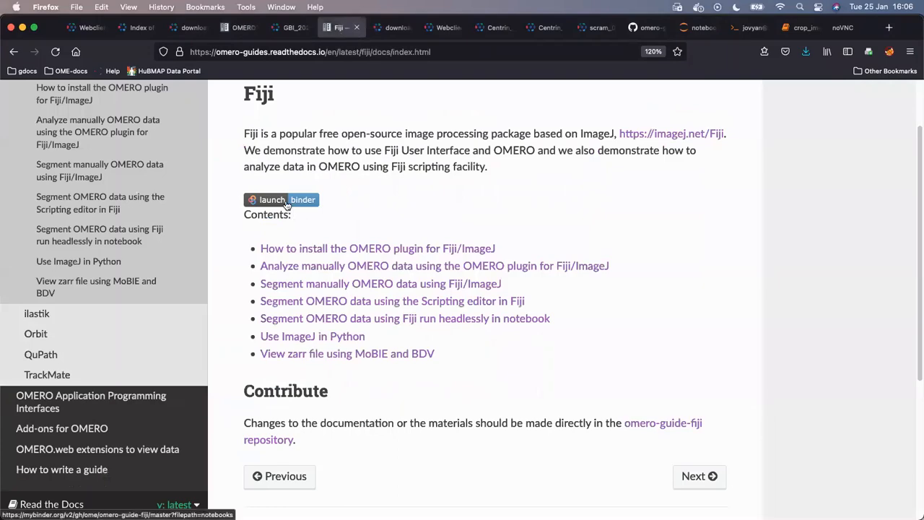